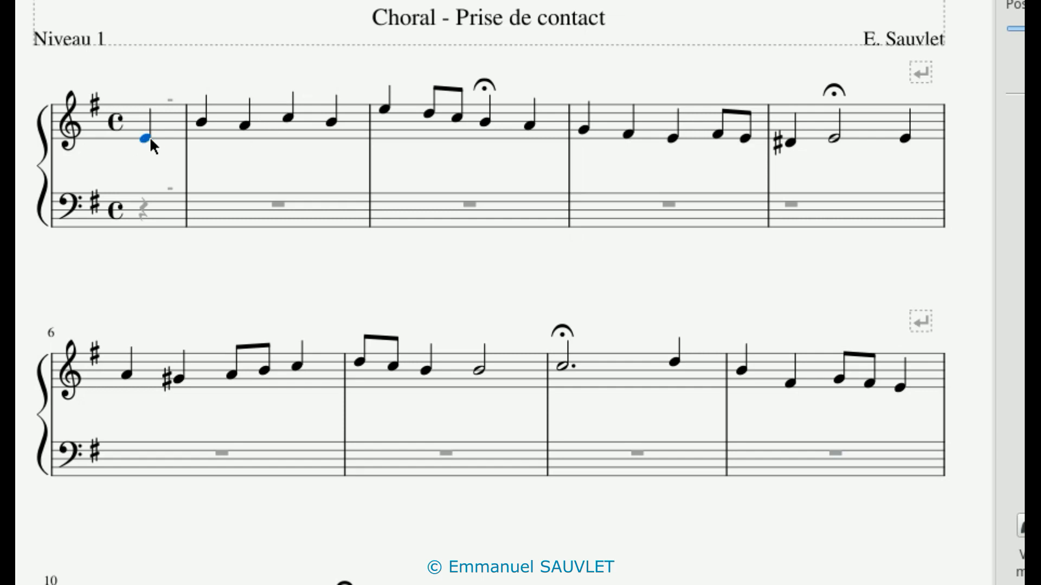
Play the chorale melody from the first note and examine its phrases, accidentals and fermatas through to the final bar.
key(space)
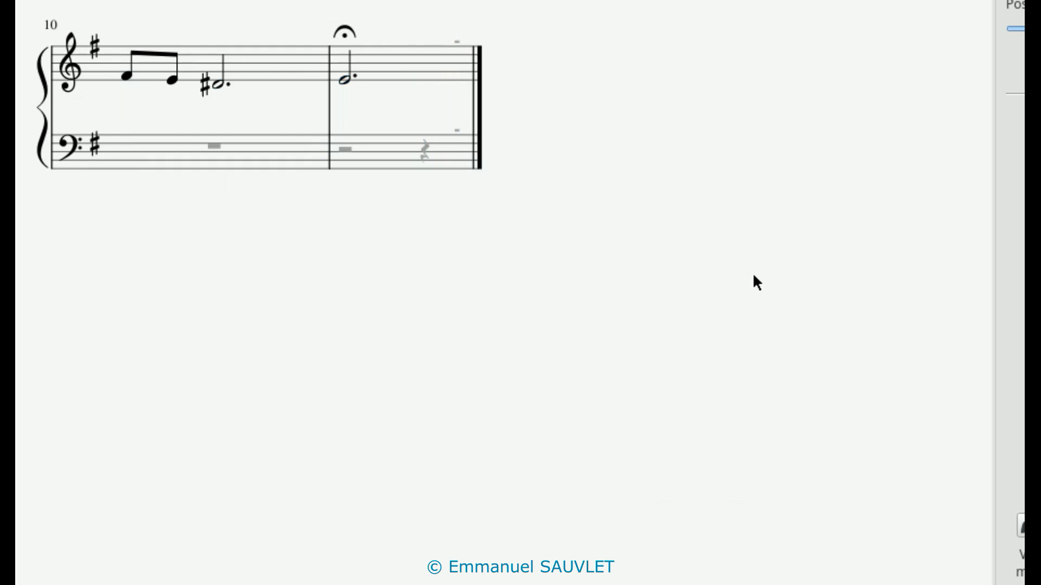
scroll(757, 282, up, 10)
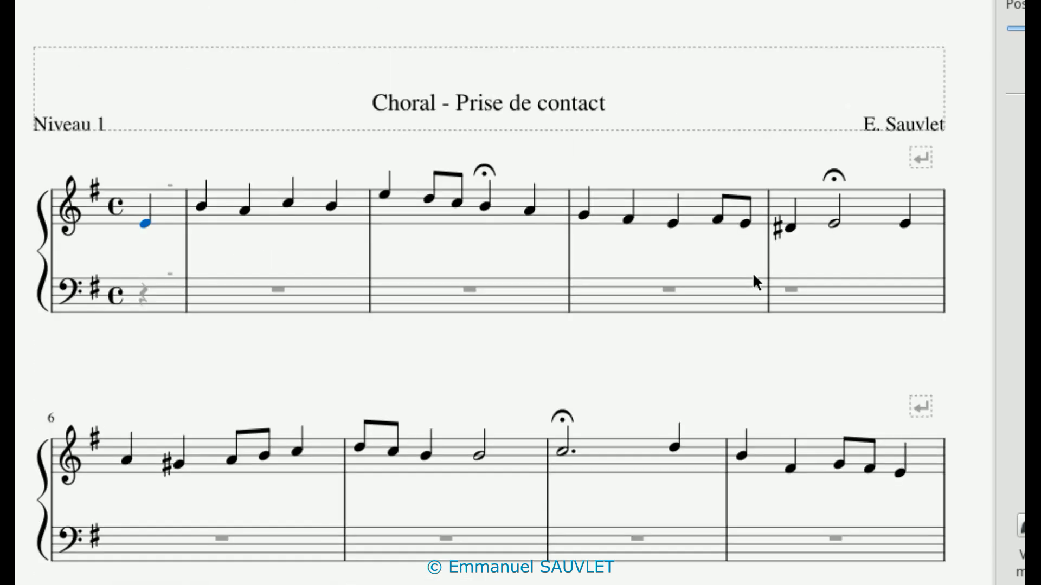
scroll(754, 275, down, 2)
scroll(753, 275, down, 1)
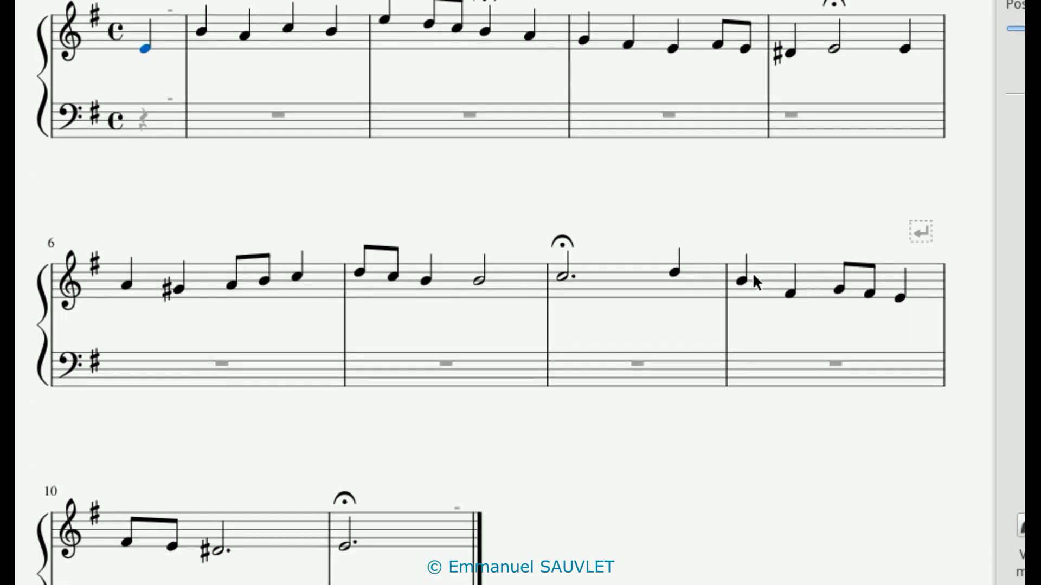
scroll(564, 196, up, 1)
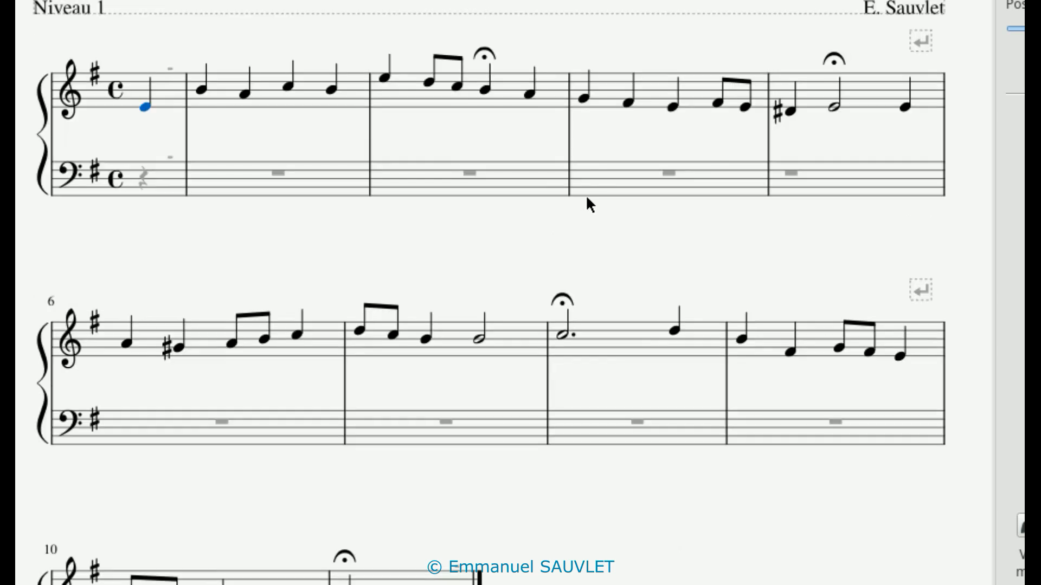
scroll(587, 198, down, 2)
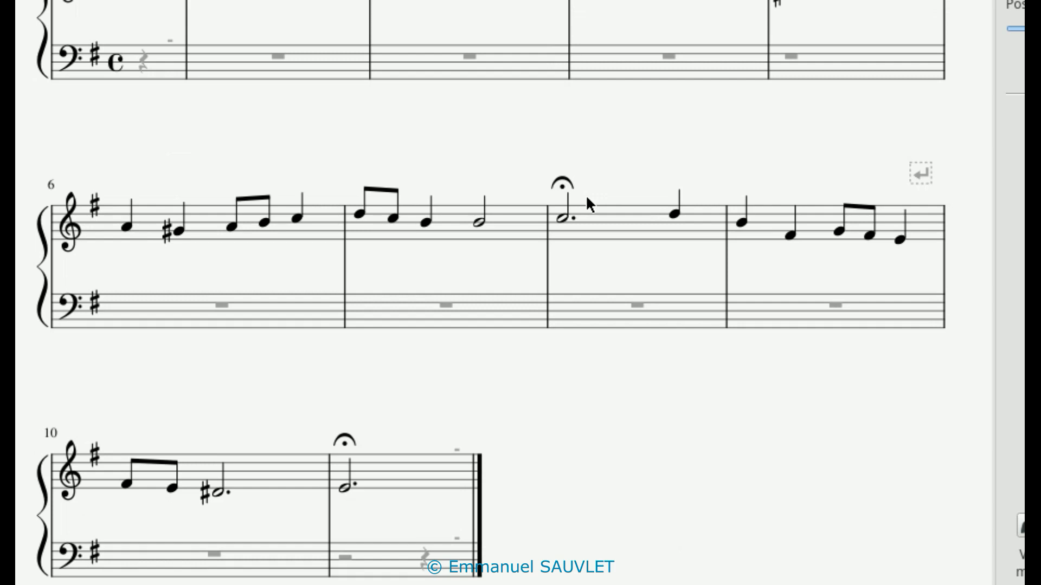
scroll(586, 198, down, 1)
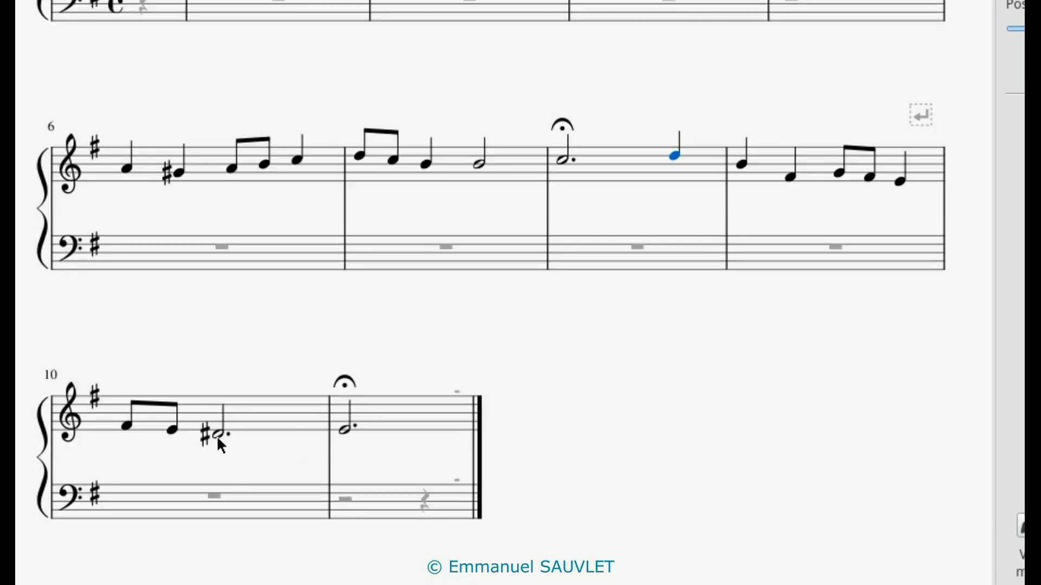
scroll(274, 430, up, 5)
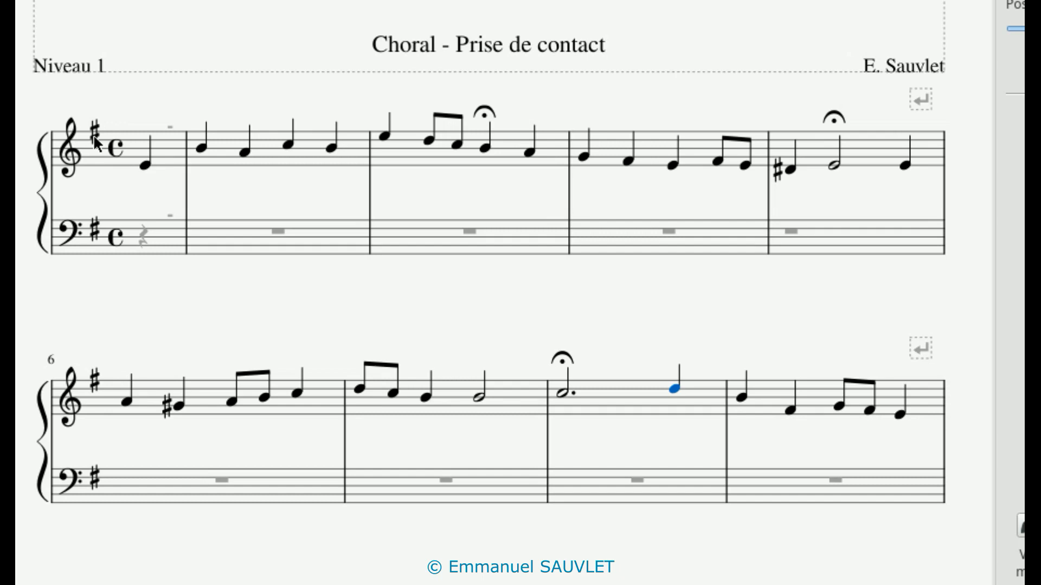
scroll(93, 136, down, 2)
scroll(94, 136, up, 2)
Add the key annotation "mi min" above the pickup note in the treble staff.
click(146, 166)
key(ctrl+t)
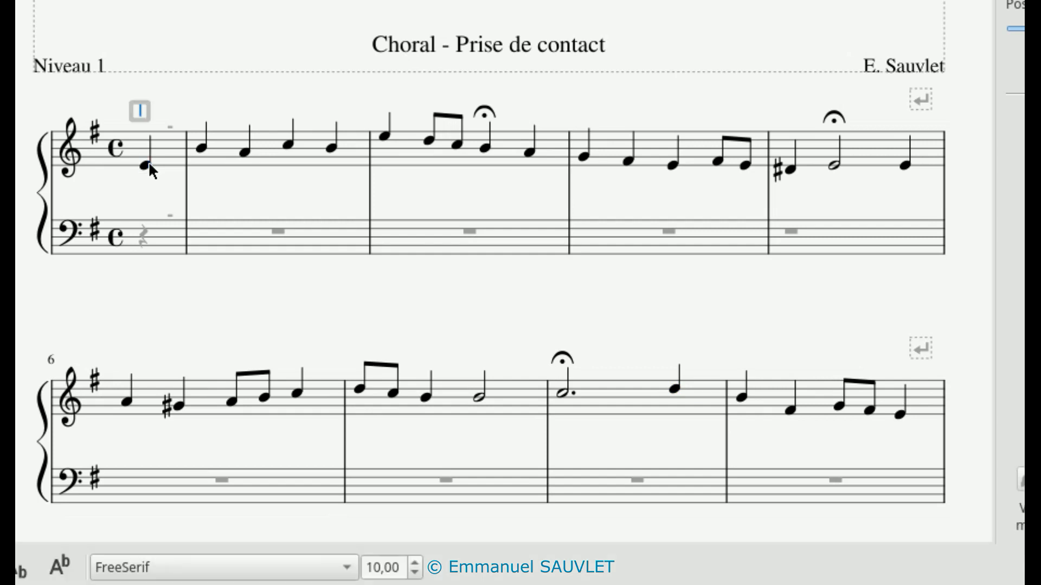
text(mi min)
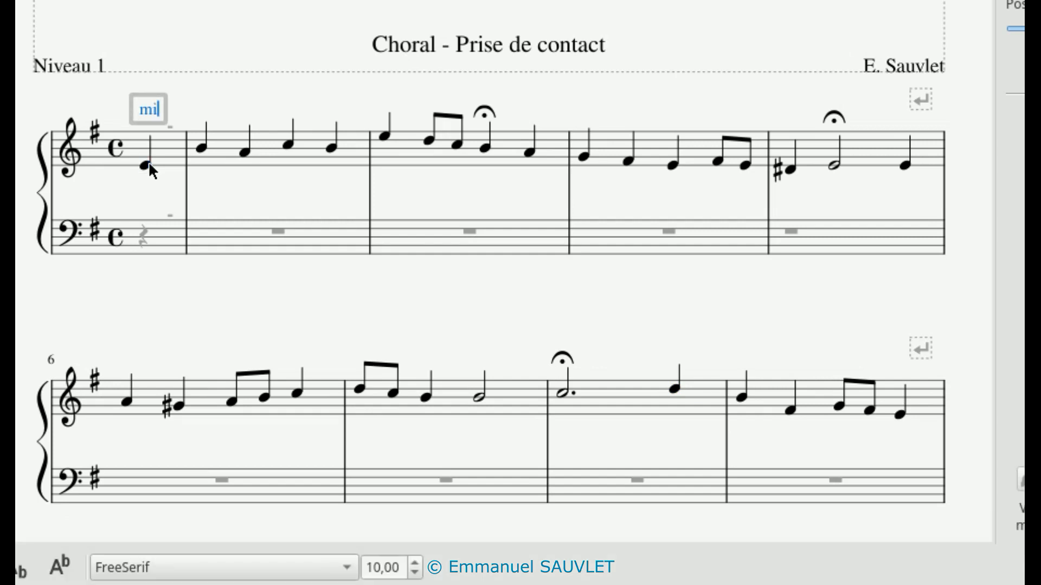
click(282, 88)
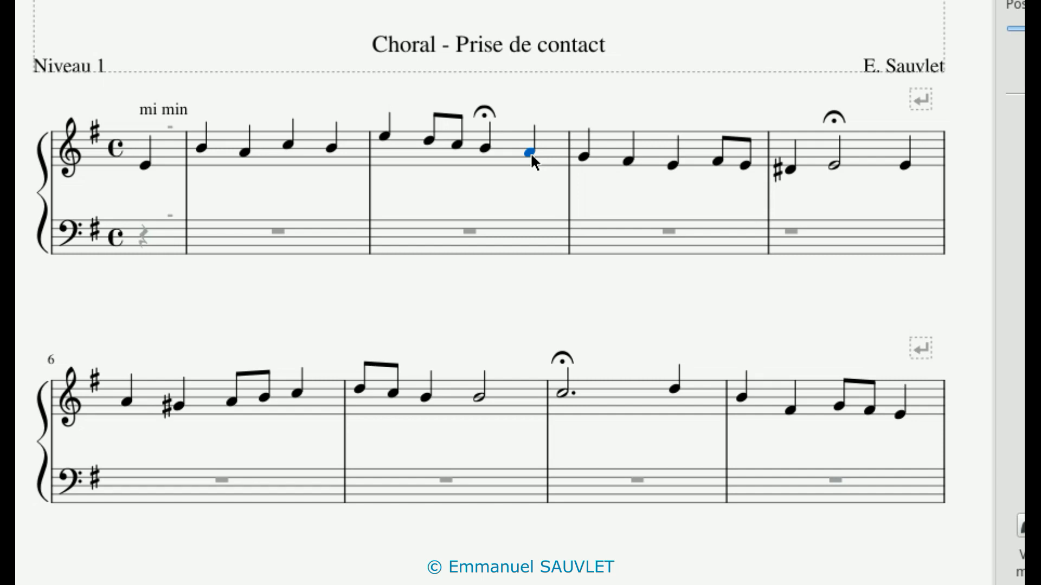
Add the key annotation "mi m" above the last quarter note of measure 3, just after the fermata.
key(ctrl+t)
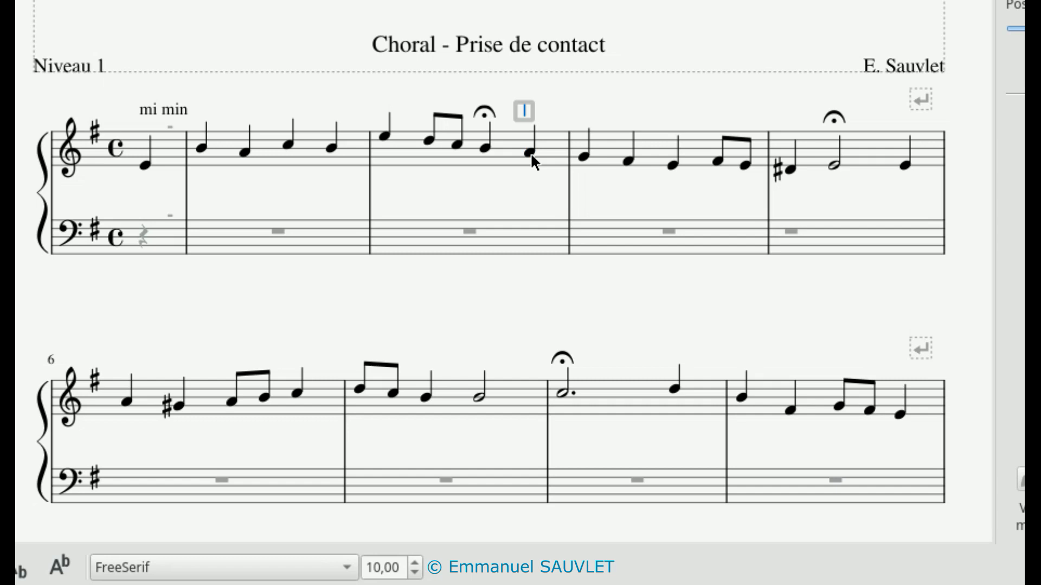
text(M)
key(BackSpace)
text(mi)
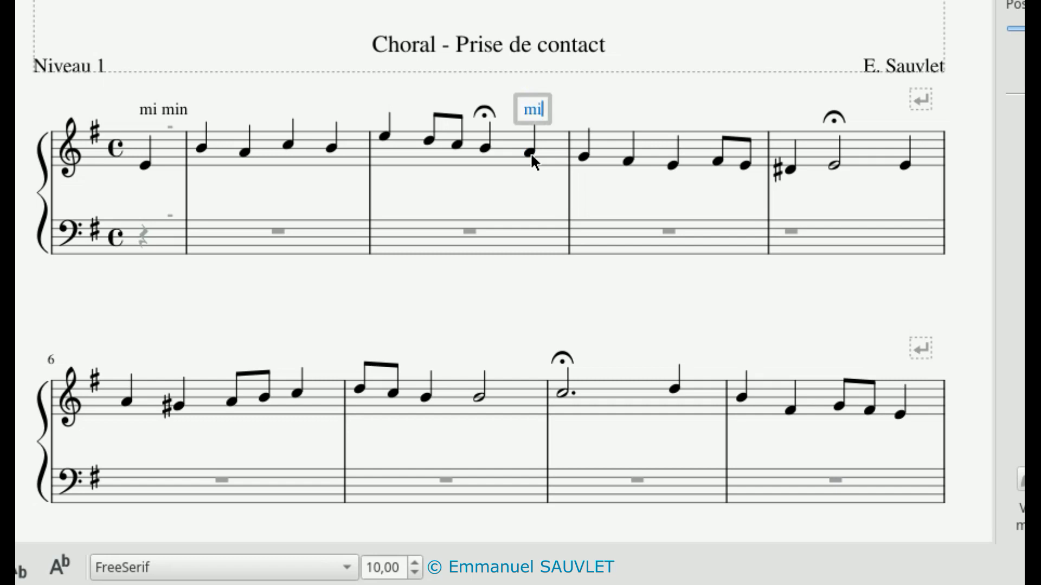
text( m)
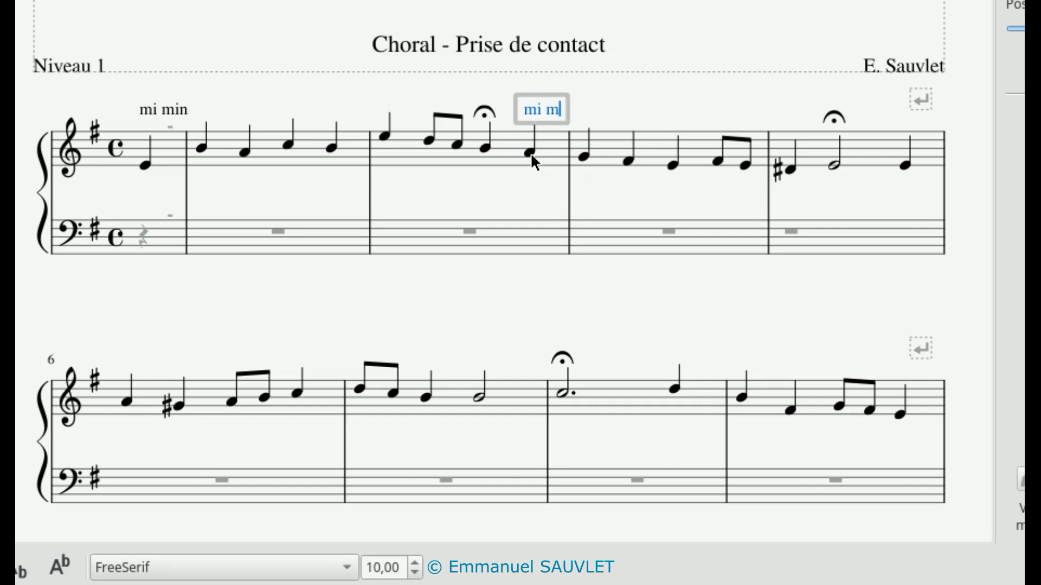
click(391, 169)
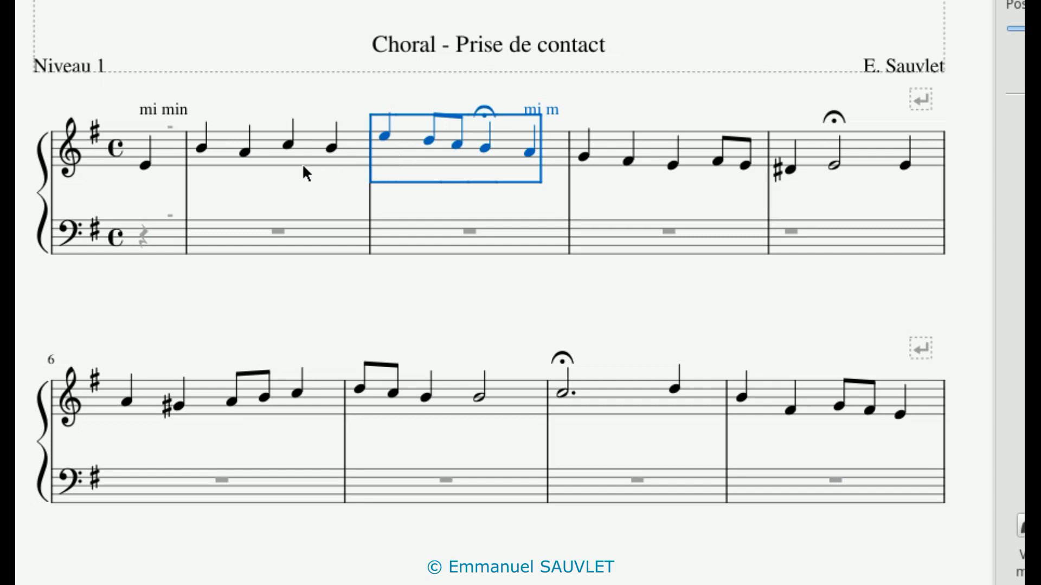
Add the key annotation "Sol M" above the third note of measure 2.
click(287, 168)
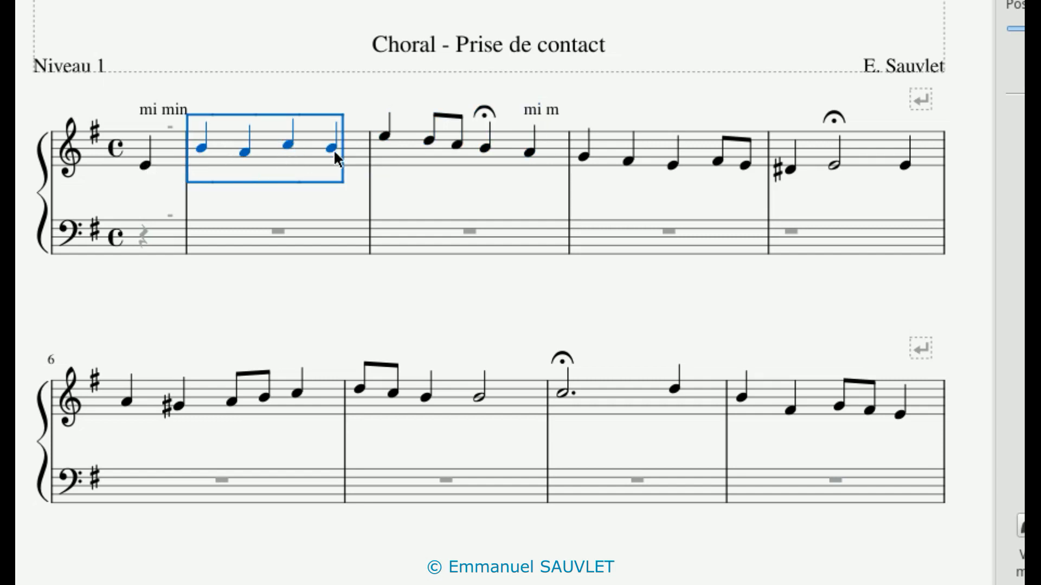
click(433, 193)
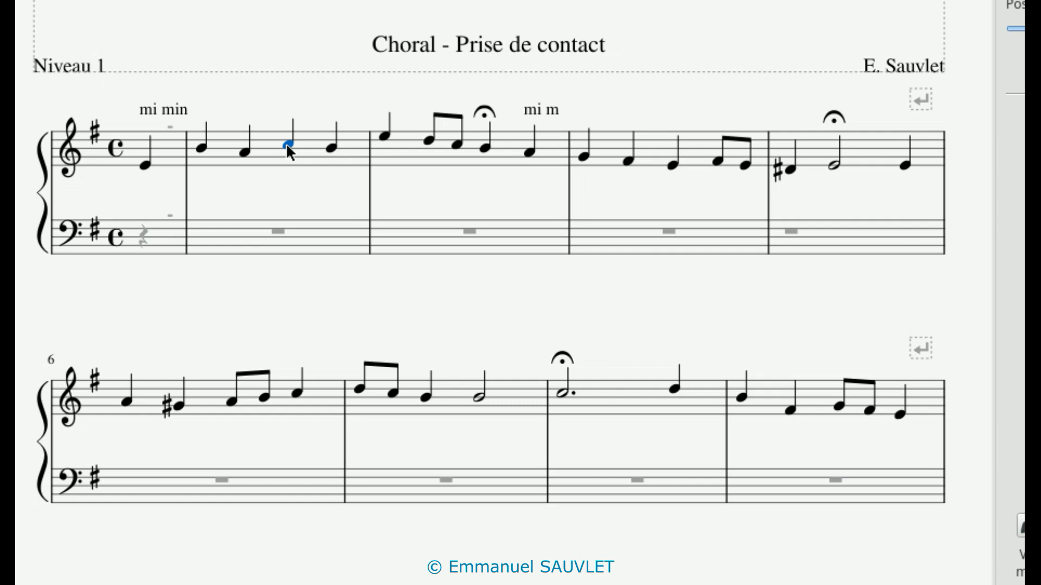
key(ctrl+k)
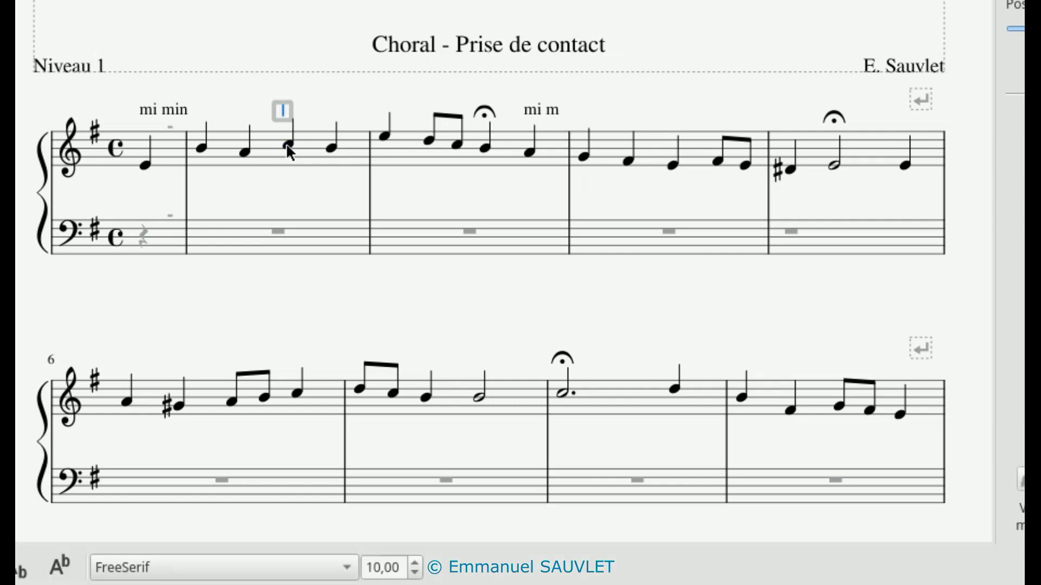
text(Sol )
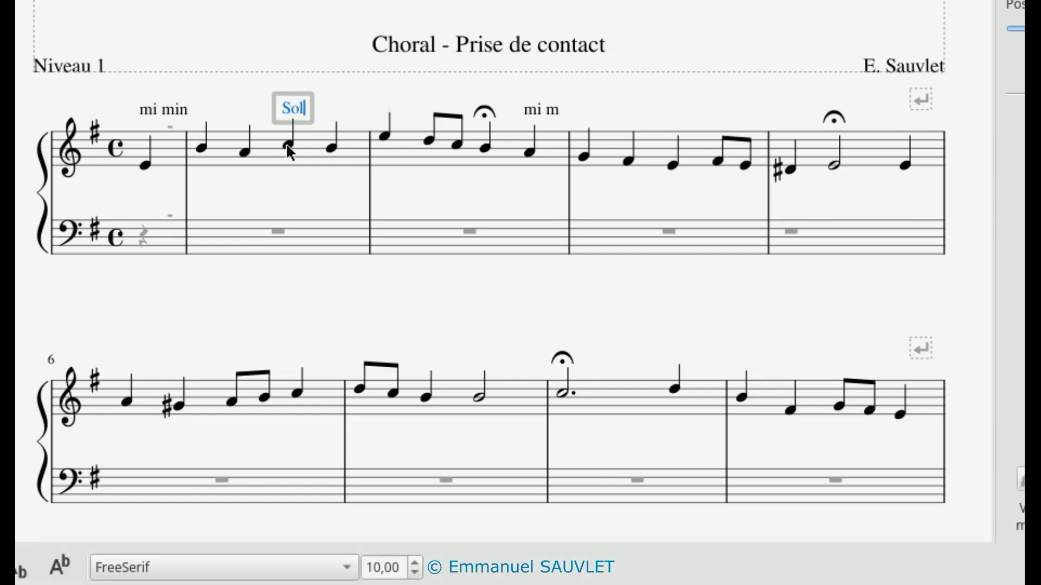
text(M)
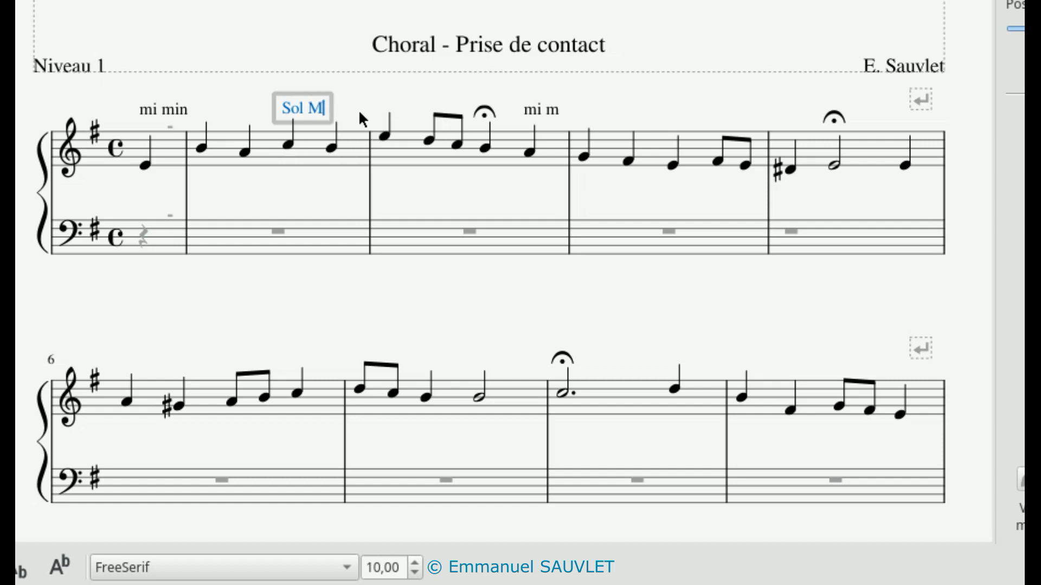
key(Escape)
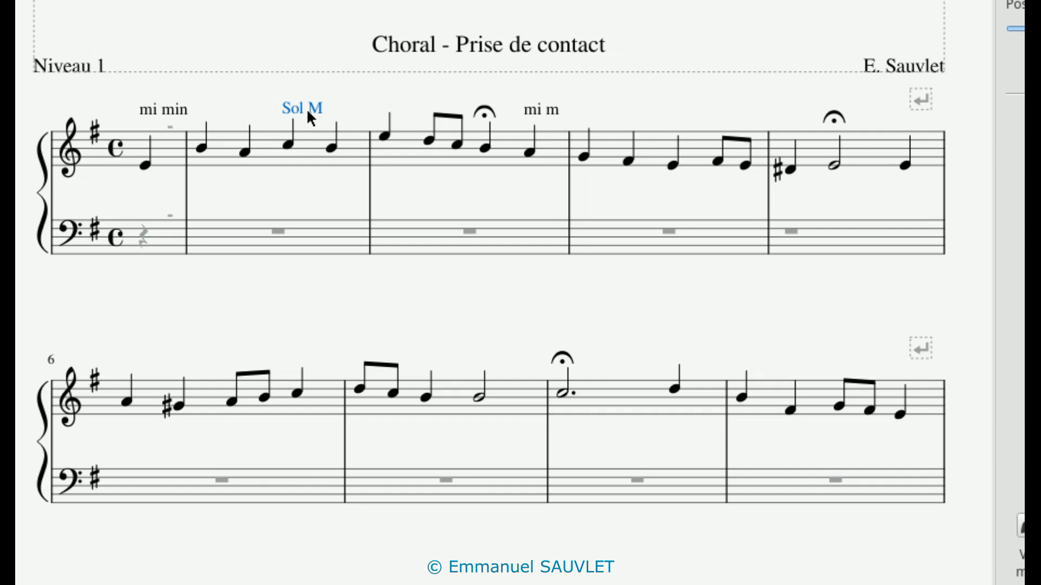
Change the key annotation in measure 2 to read "SOL M" in capitals.
double_click(306, 109)
key(BackSpace)
key(BackSpace)
text(OL)
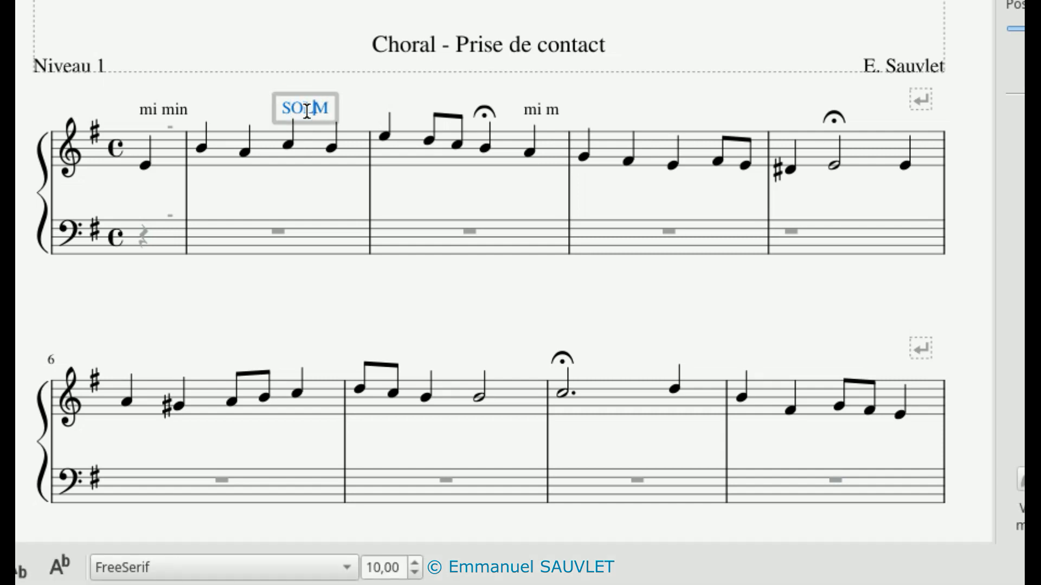
click(649, 111)
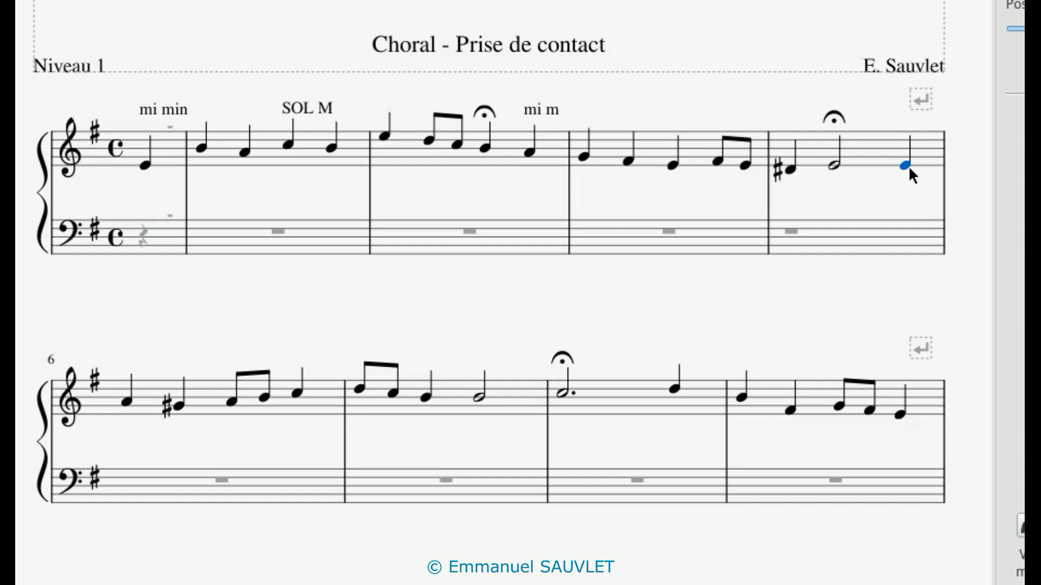
Add the key annotation "la min" above the last note of measure 5.
key(ctrl+k)
text(la min)
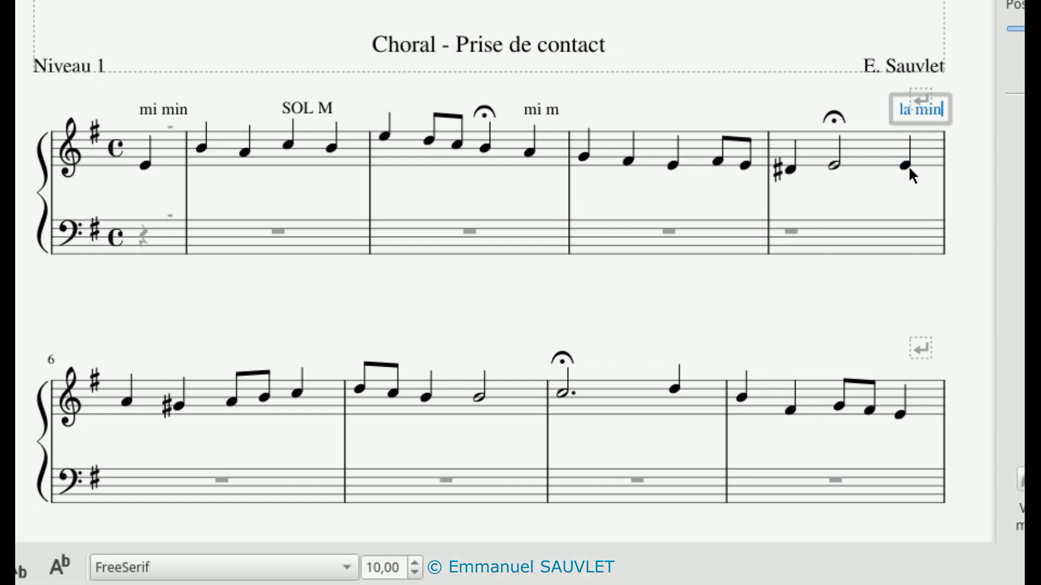
key(Escape)
Add the key annotation "SOL M" above the quarter note that ends measure 8, after the fermata.
scroll(657, 344, down, 5)
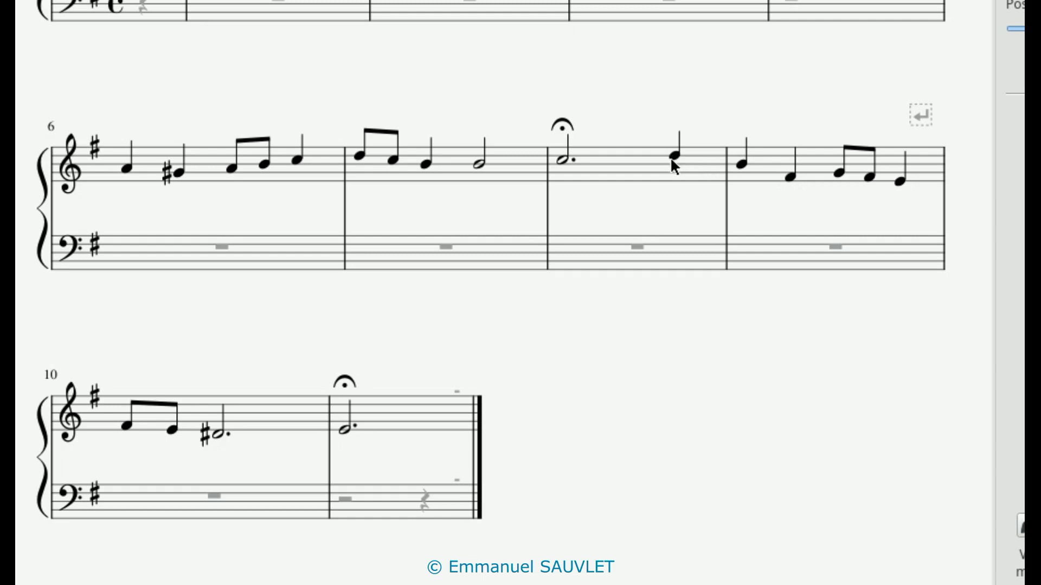
scroll(671, 159, up, 1)
scroll(671, 158, down, 1)
key(ctrl+t)
text(S)
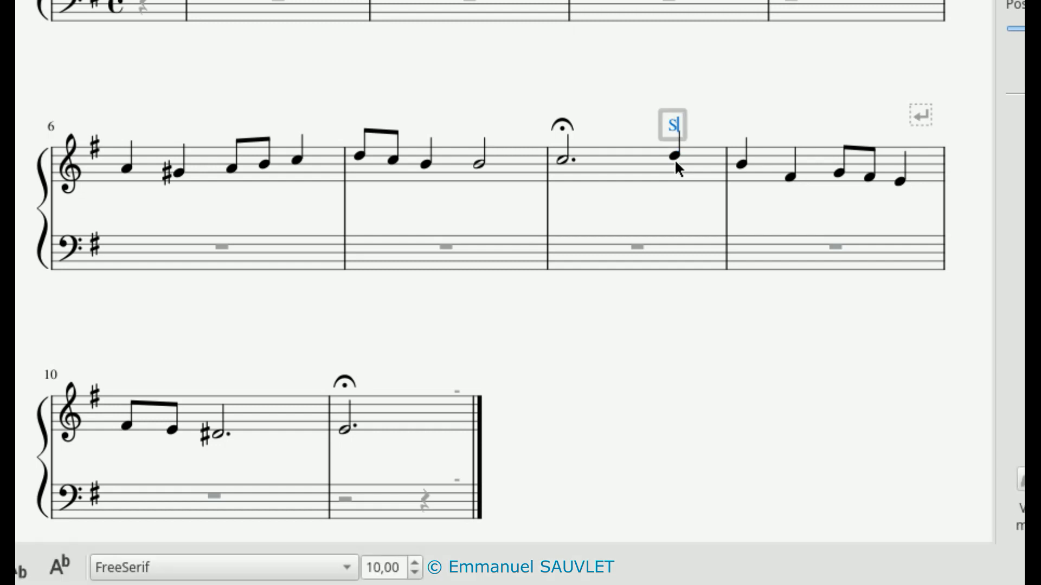
text(OL M)
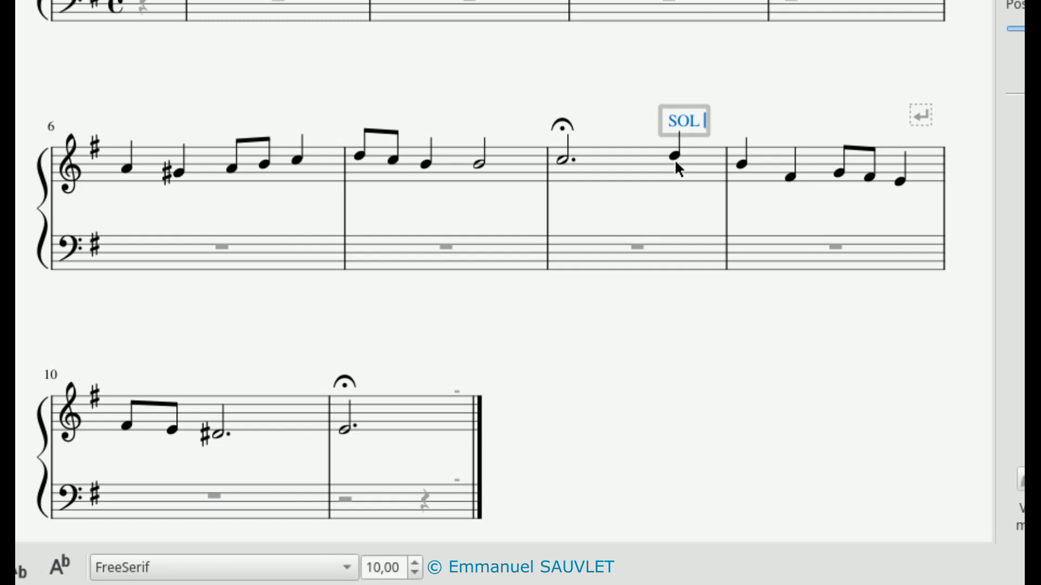
Add the key annotation "mi m" above the second note of measure 9.
click(792, 176)
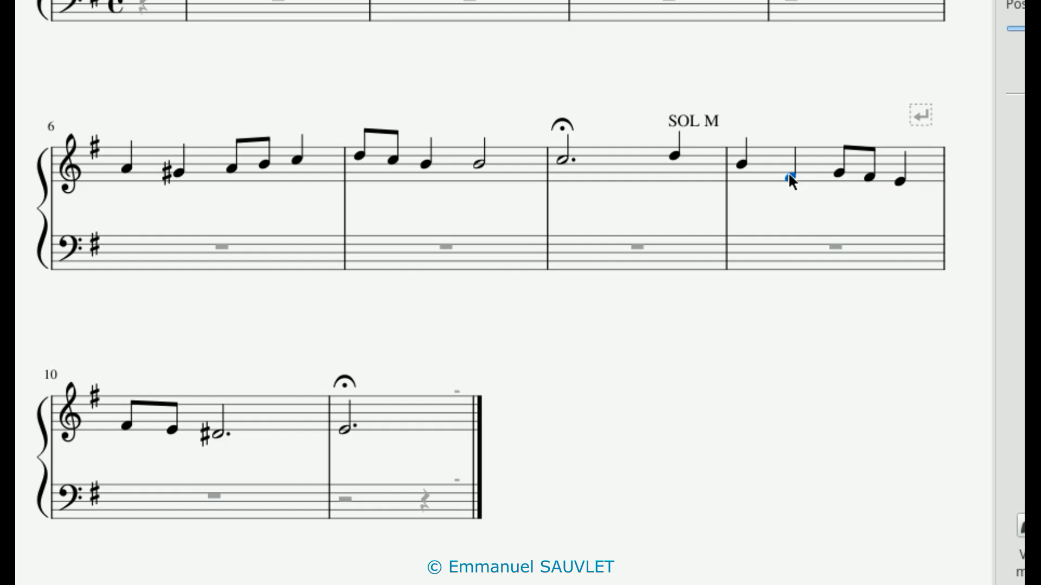
click(792, 210)
key(ctrl+k)
text(mi)
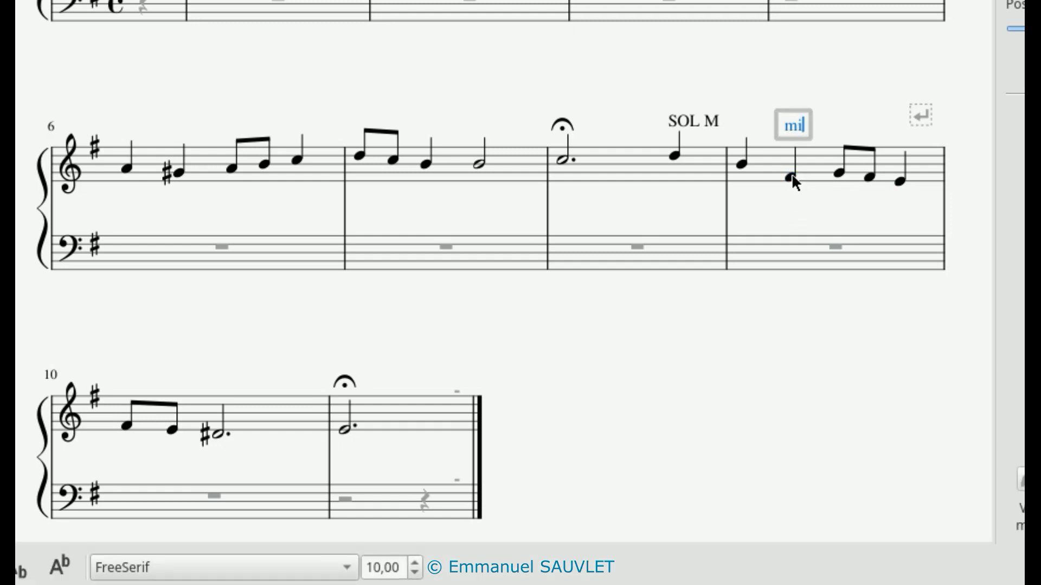
text(m)
key(Left)
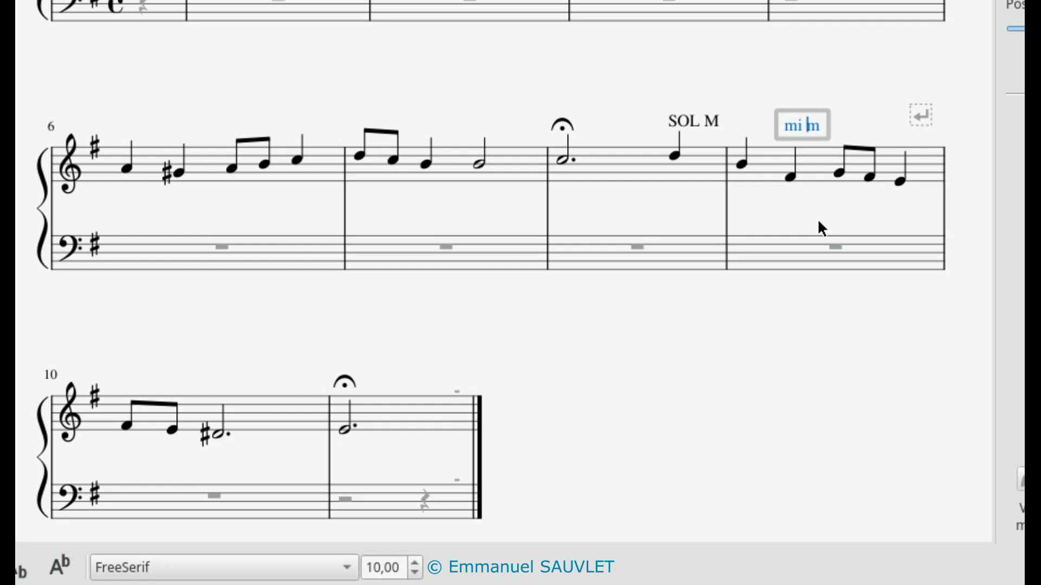
key(Escape)
Review the key annotations placed along the melody, from the pickup to the final measure.
scroll(819, 222, up, 4)
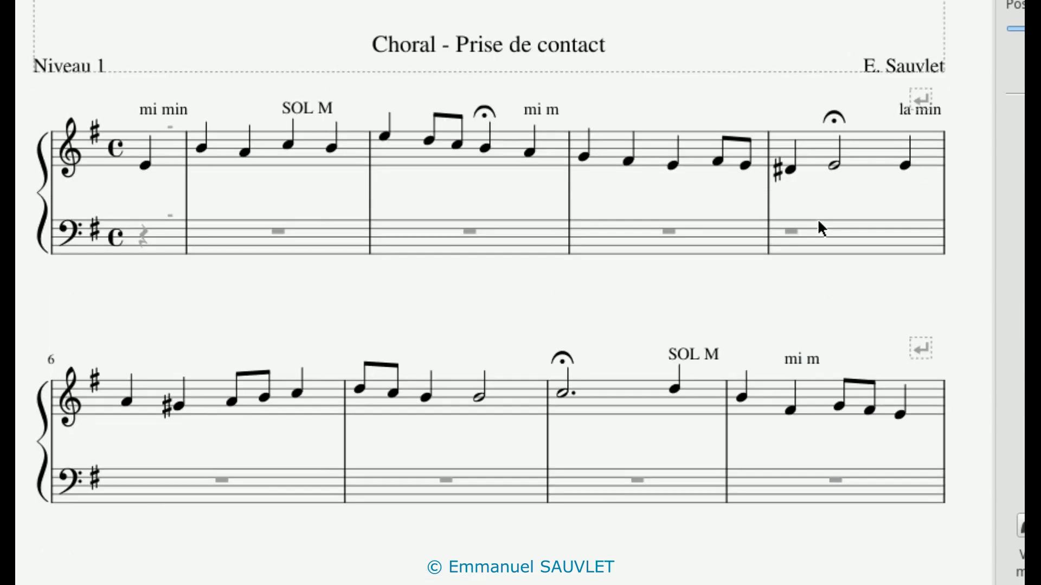
scroll(802, 283, down, 1)
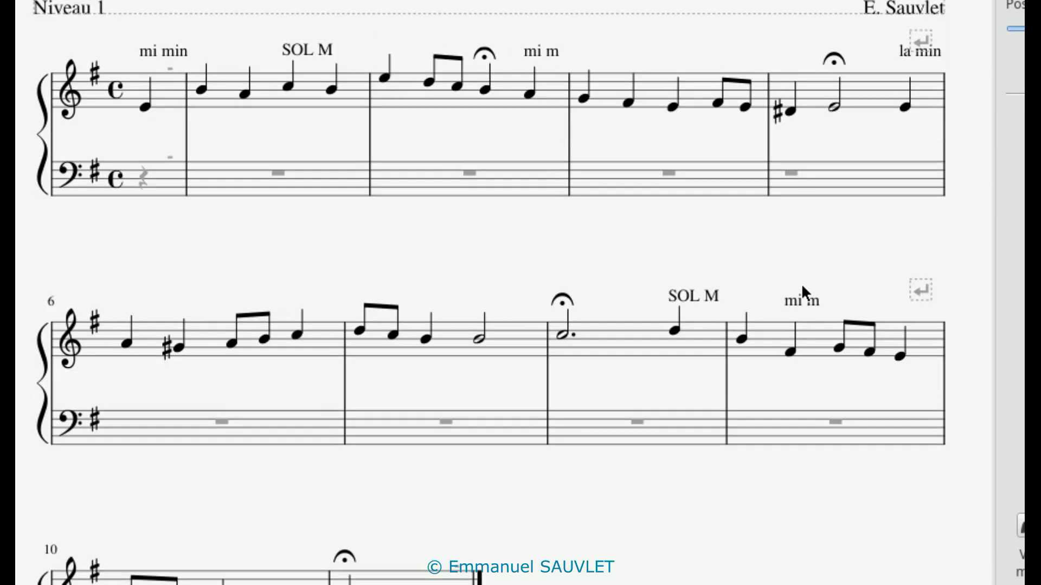
scroll(802, 286, up, 1)
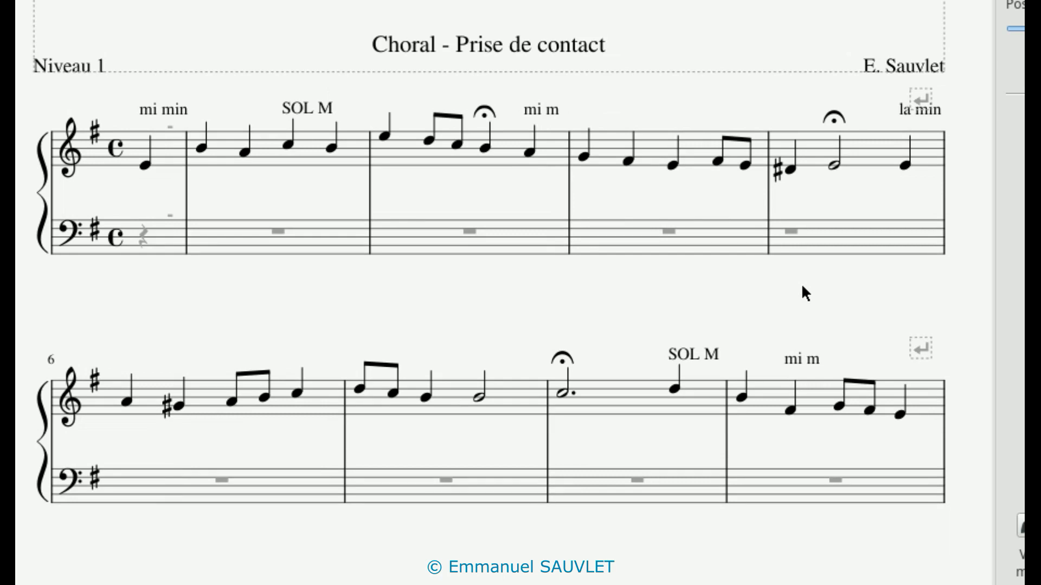
scroll(801, 283, down, 3)
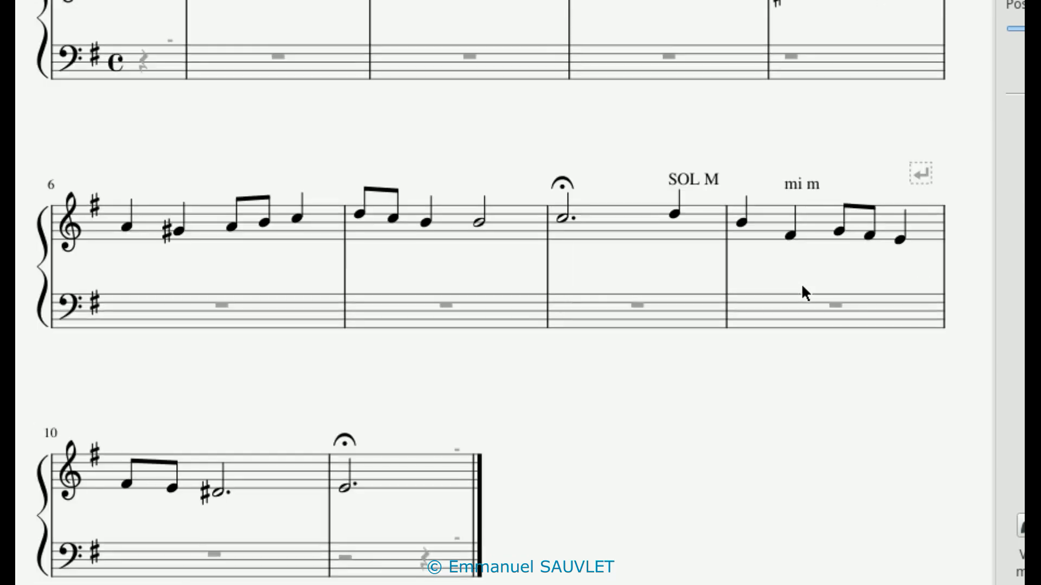
scroll(802, 286, up, 2)
scroll(802, 287, down, 2)
scroll(805, 293, up, 3)
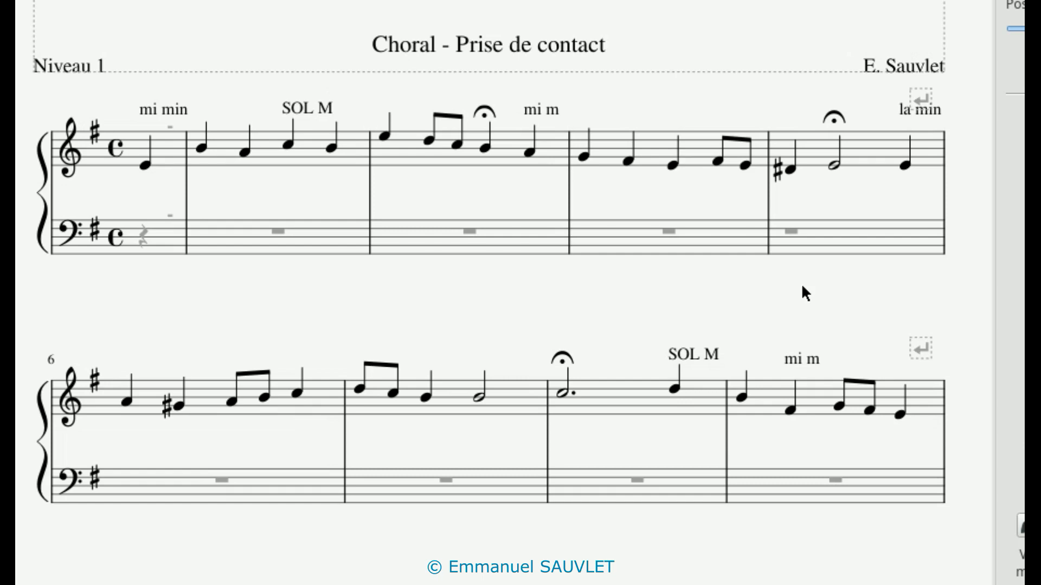
scroll(803, 288, down, 1)
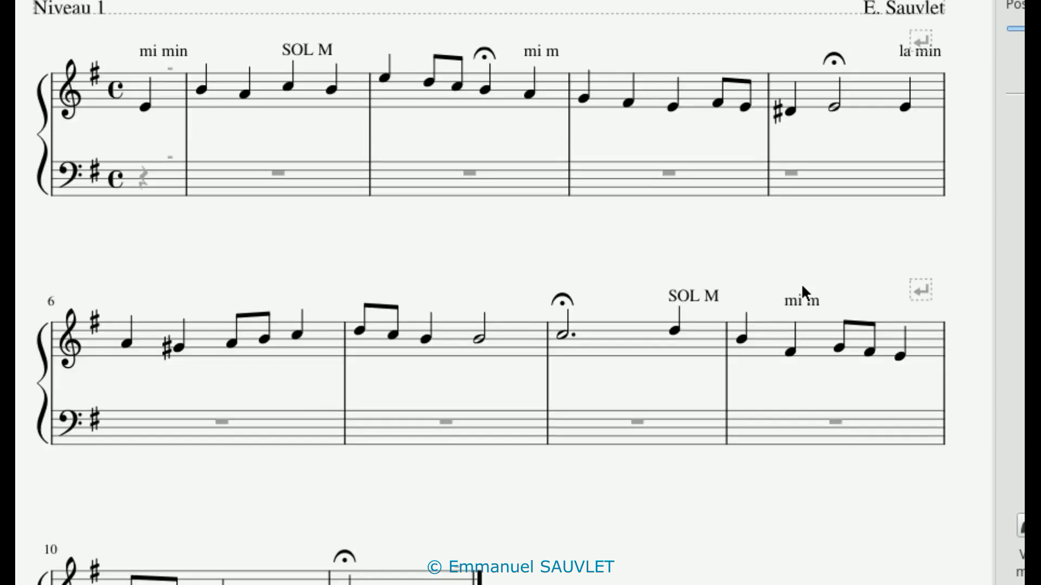
Add the chord degrees "V5" under the first eighth note and "I5" under the fermata note of measure 3.
scroll(802, 288, down, 2)
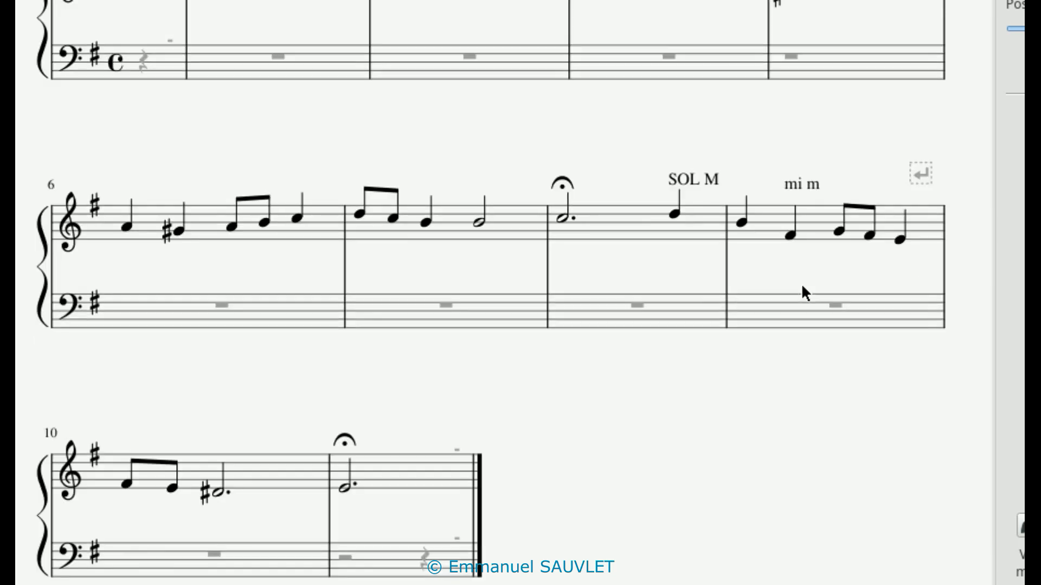
scroll(801, 283, up, 3)
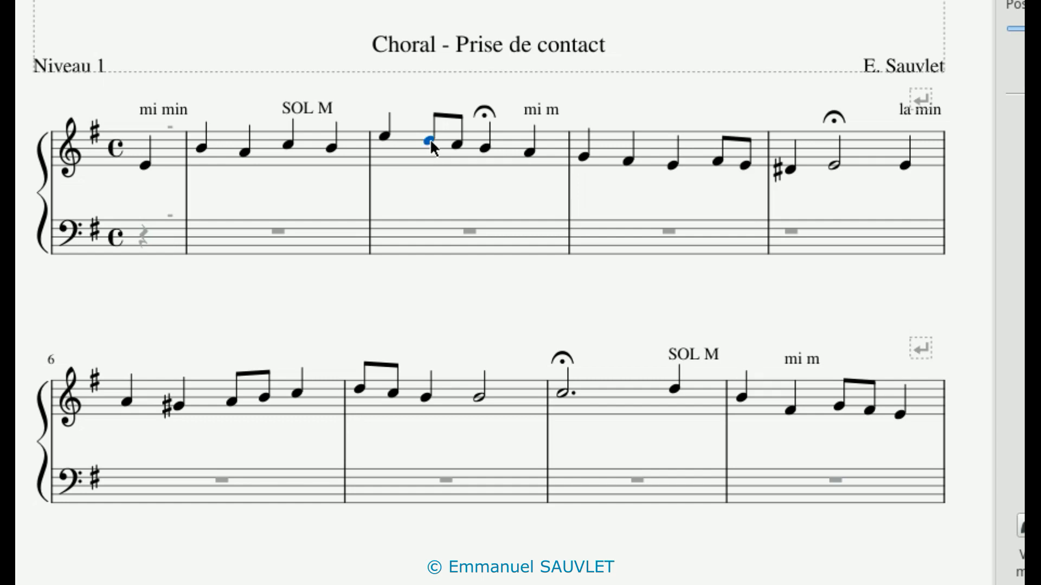
key(ctrl+l)
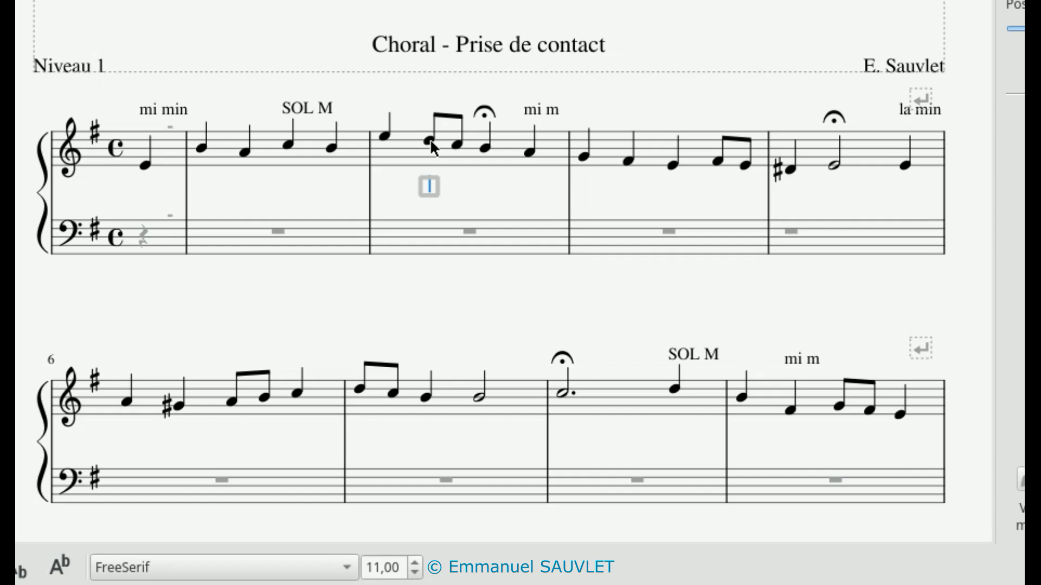
text(V)
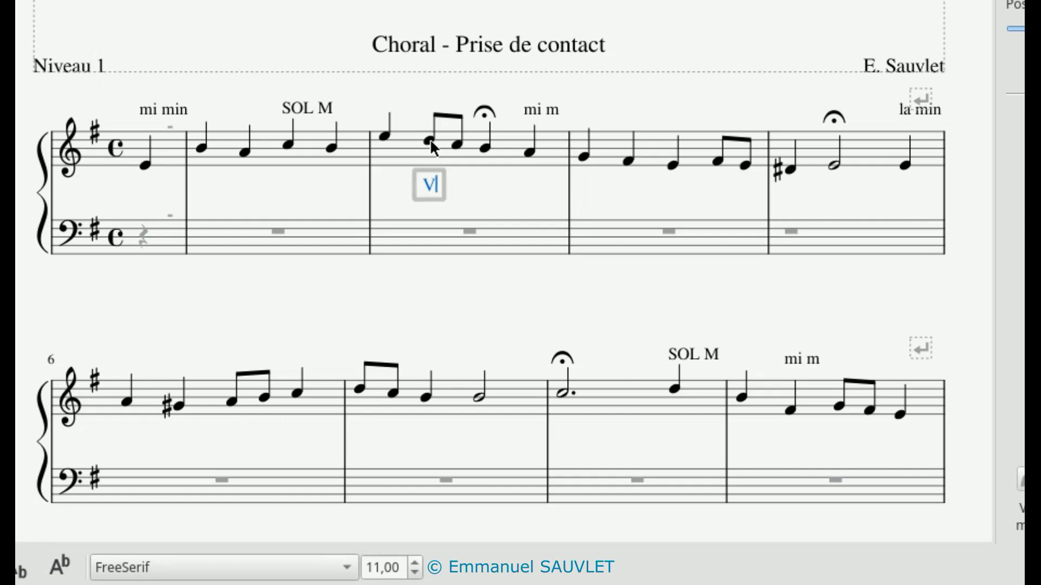
text(5)
key(space)
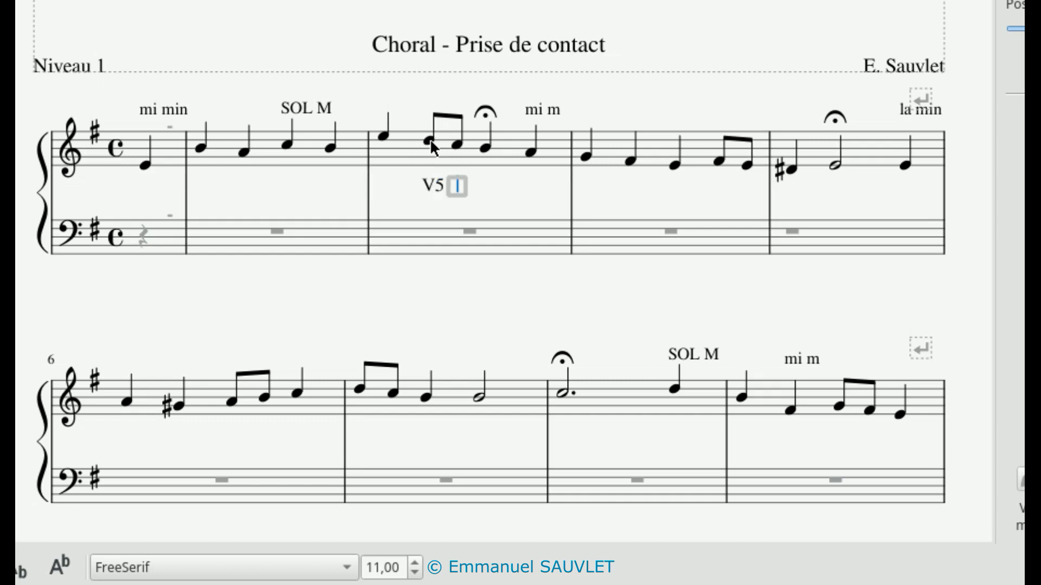
key(space)
text(I)
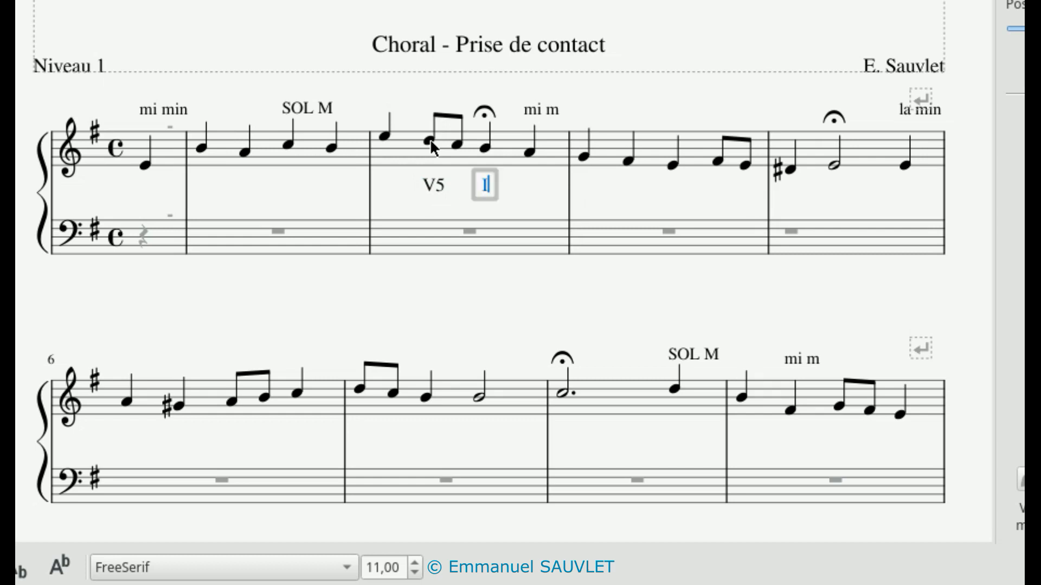
text(5)
click(533, 192)
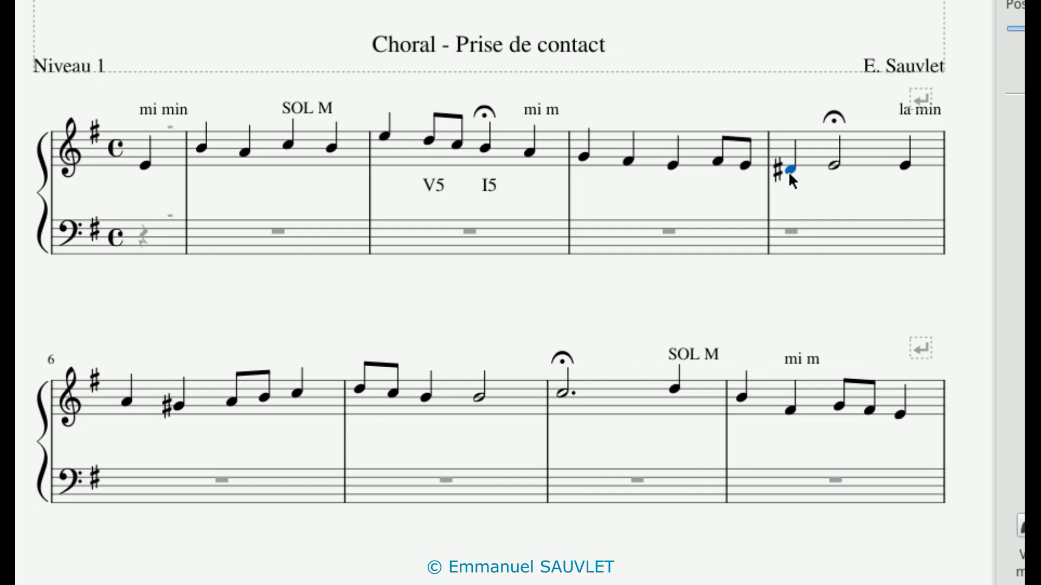
Add the chord degree "V5" under the D-sharp that opens measure 5.
key(ctrl+l)
text(VI)
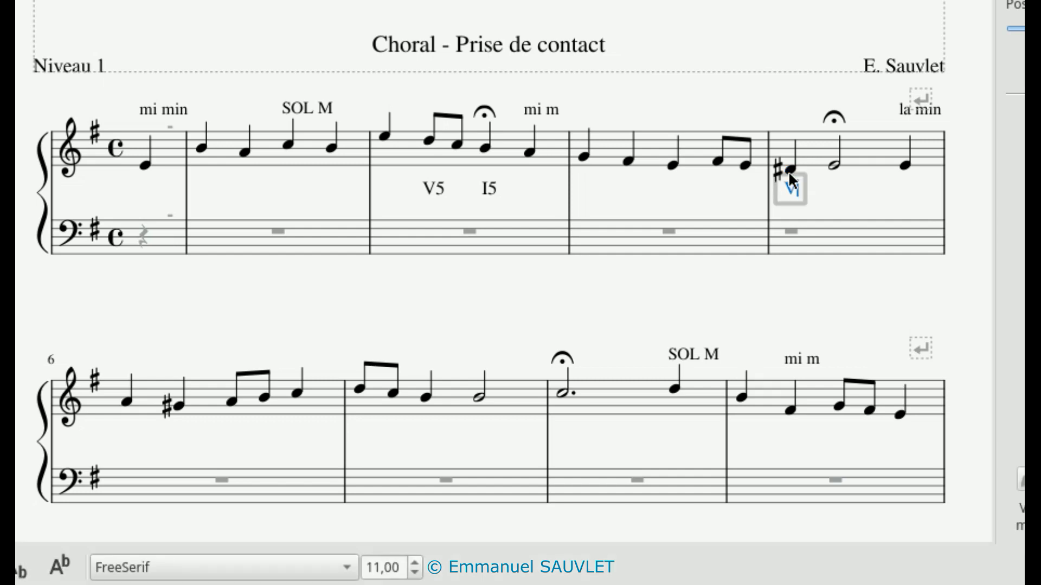
text(5)
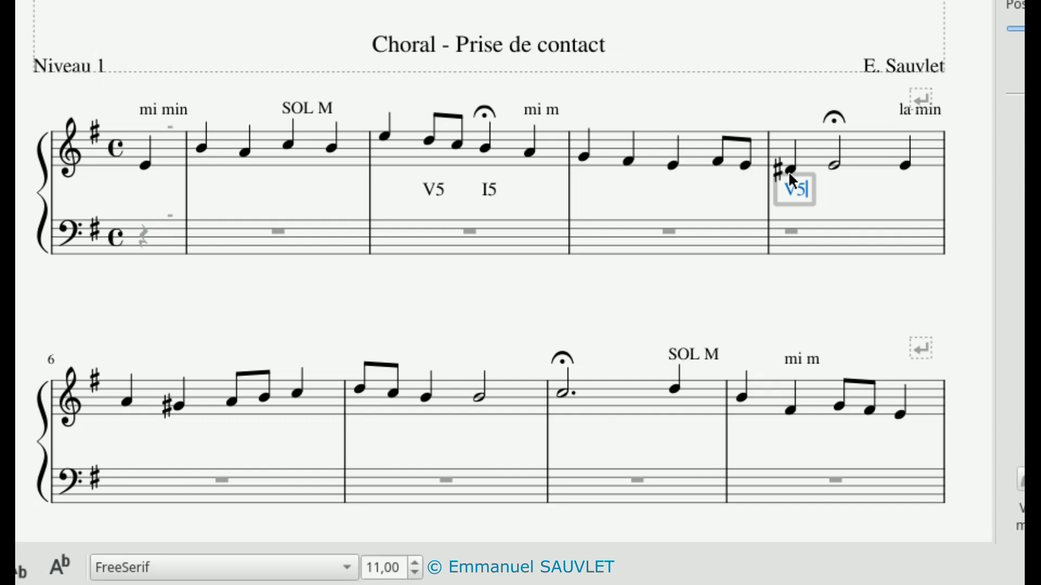
key(space)
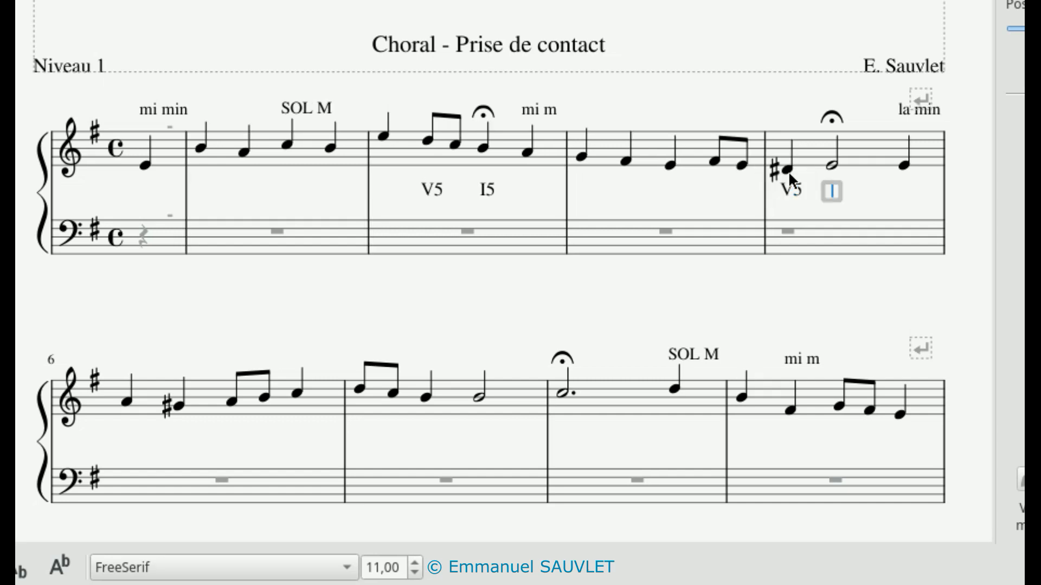
key(Escape)
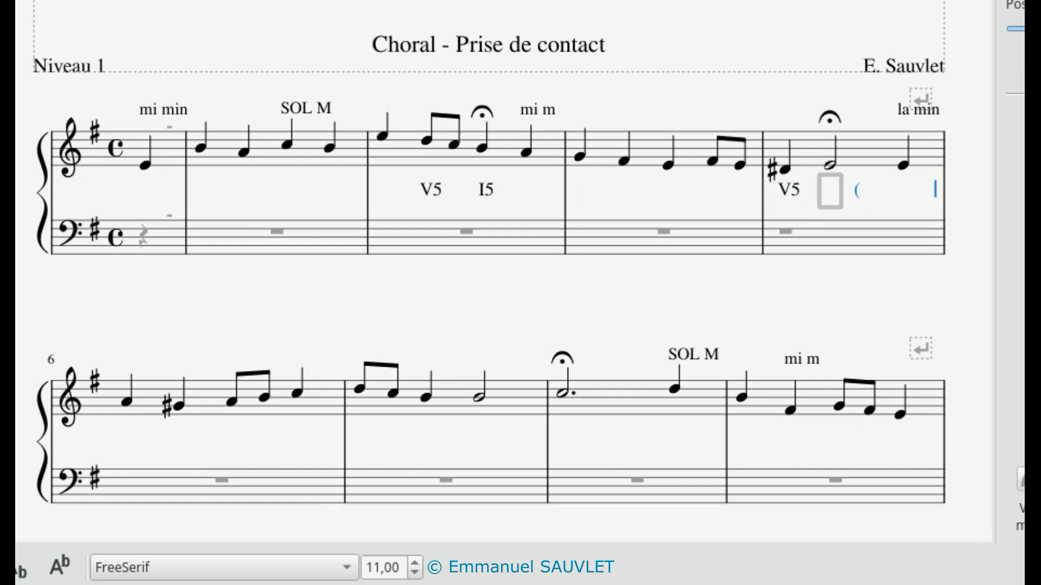
key(Escape)
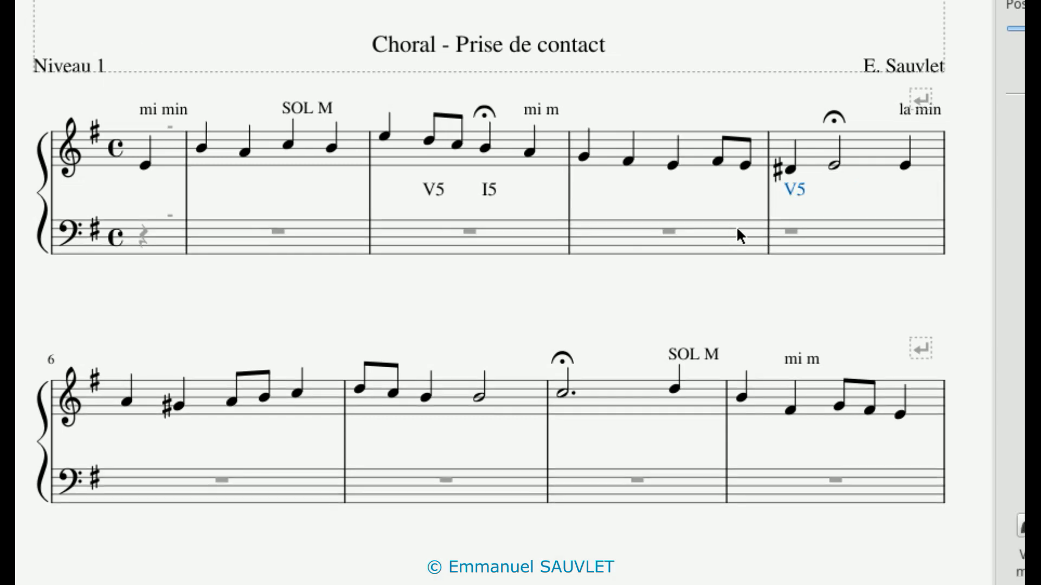
Add the chord degree "I5" under the fermata half note of measure 5.
click(836, 166)
key(ctrl+l)
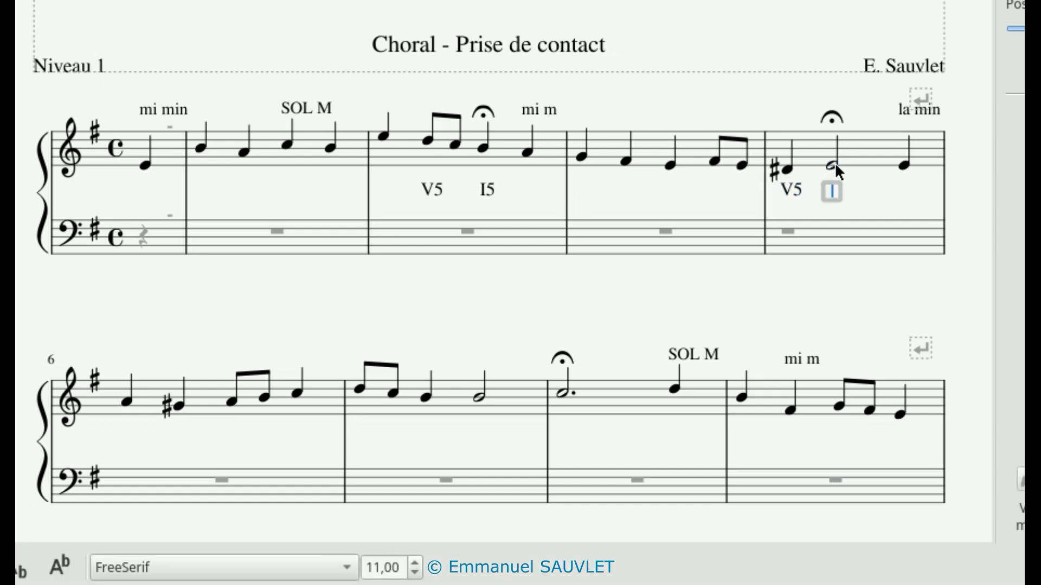
text(I)
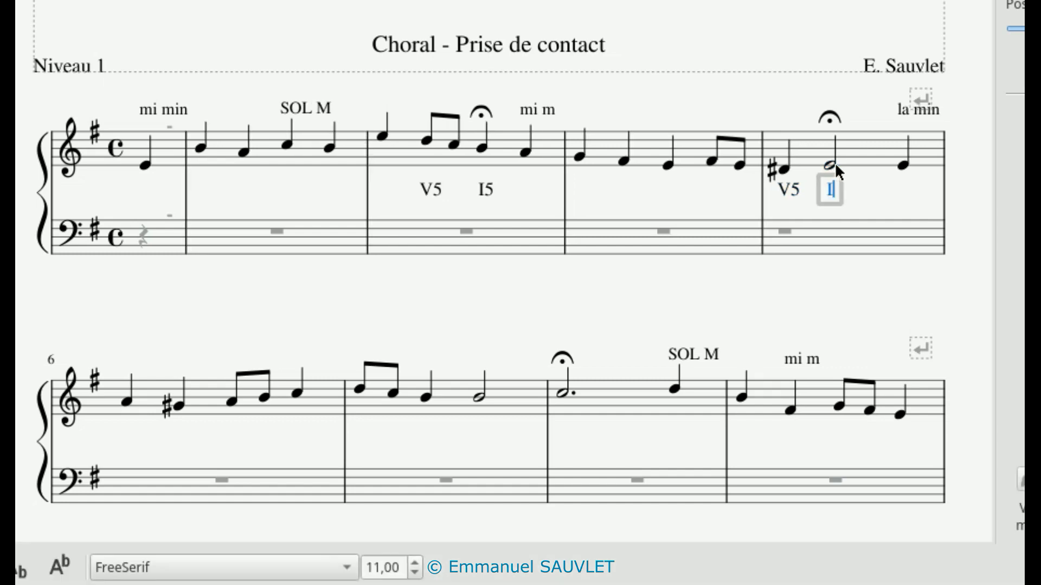
text(5)
key(Escape)
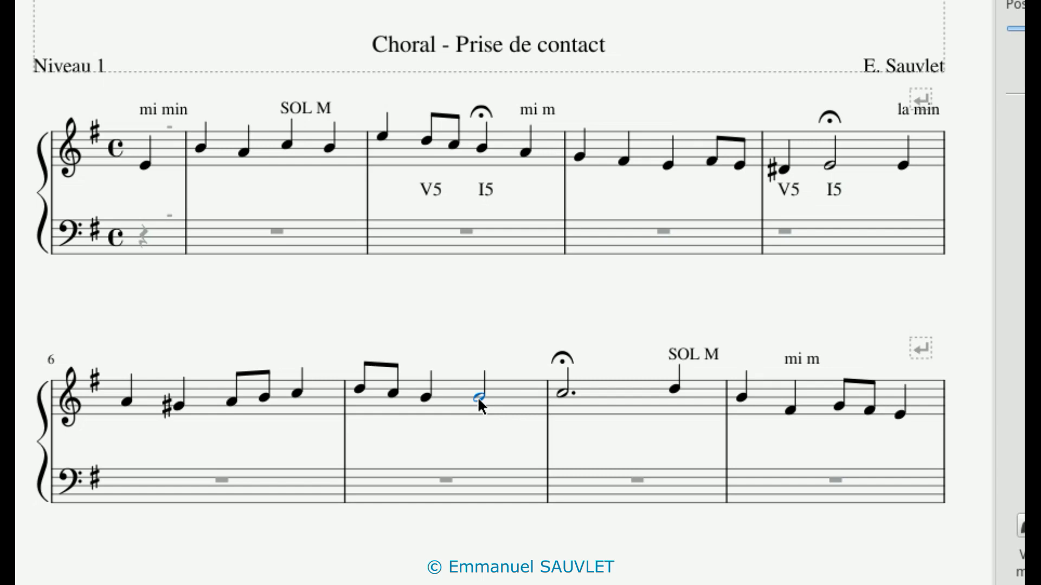
Add the chord degrees "V5" under the half note of measure 7 and "I5" under the fermata note of measure 8.
key(ctrl+l)
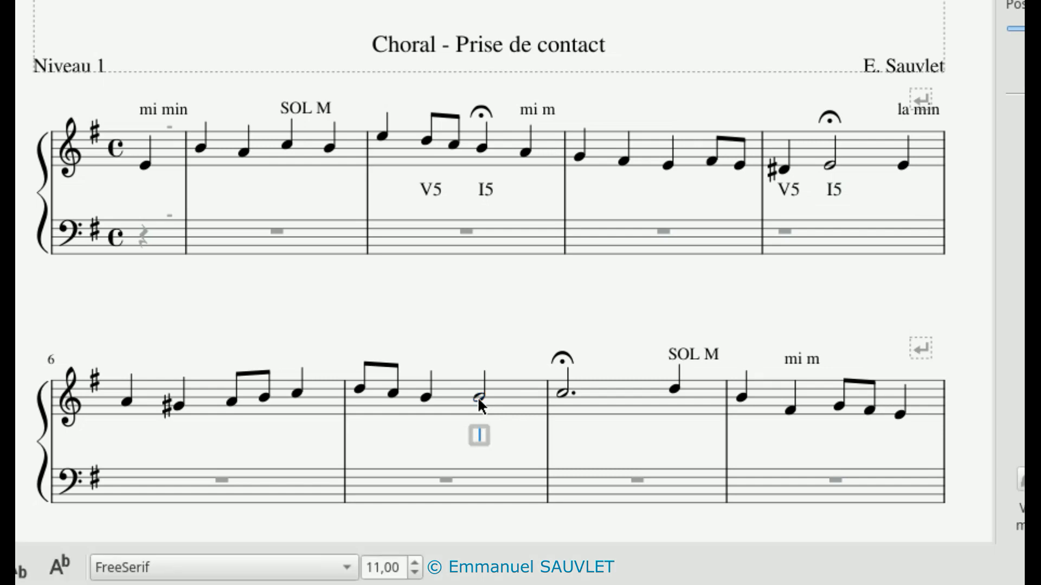
text(V)
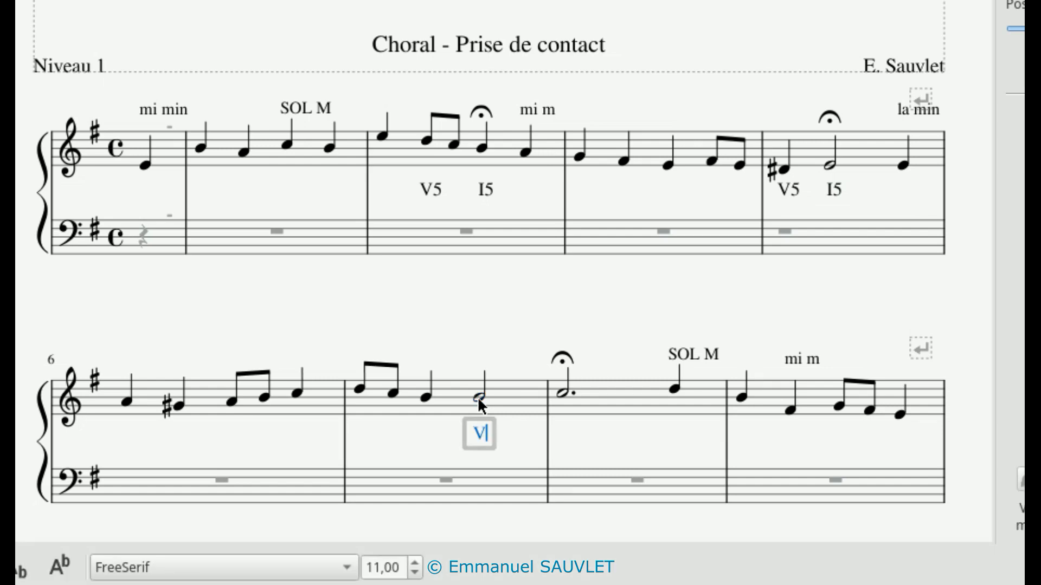
text(5)
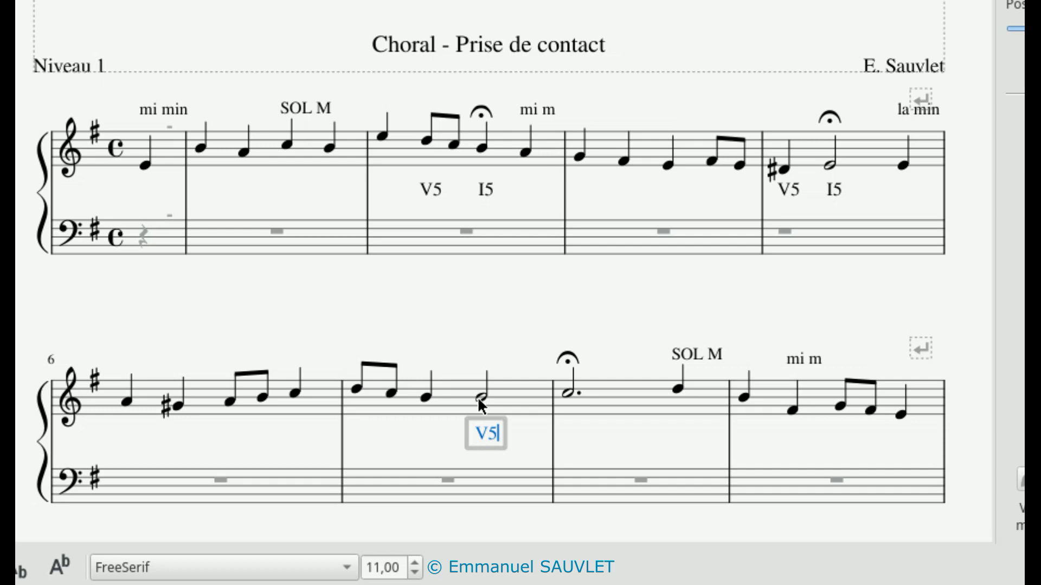
key(space)
text(I)
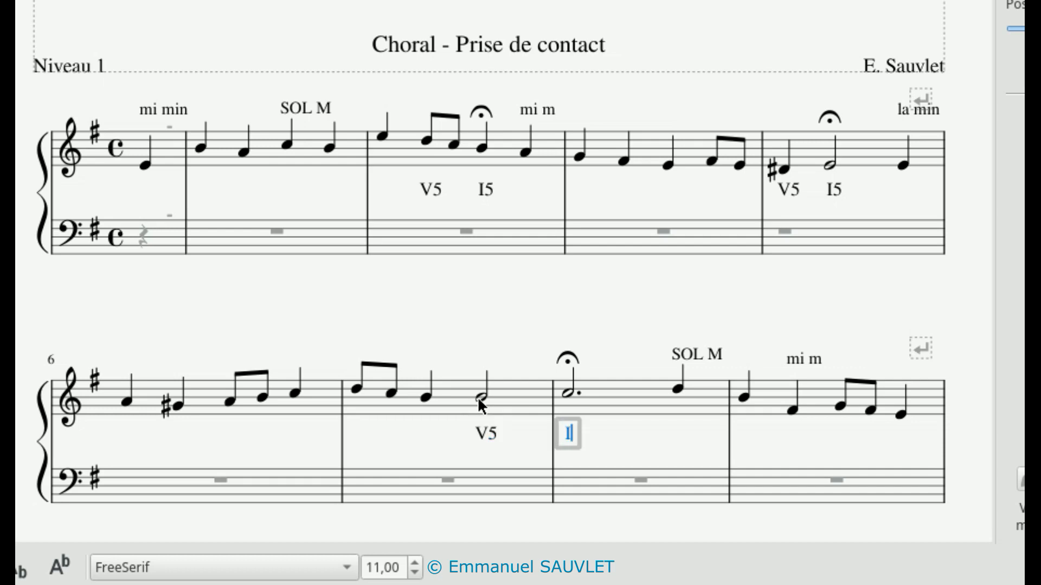
text(5)
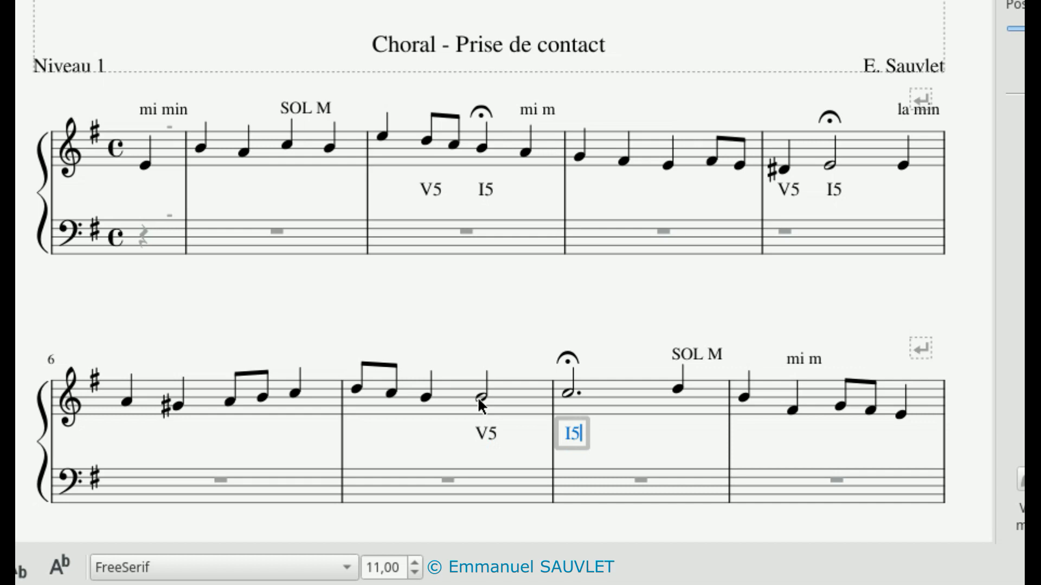
key(Escape)
key(Escape)
Add the chord degrees "V5" under the dotted D-sharp of measure 10 and "I5" under the final fermata note.
scroll(684, 430, down, 5)
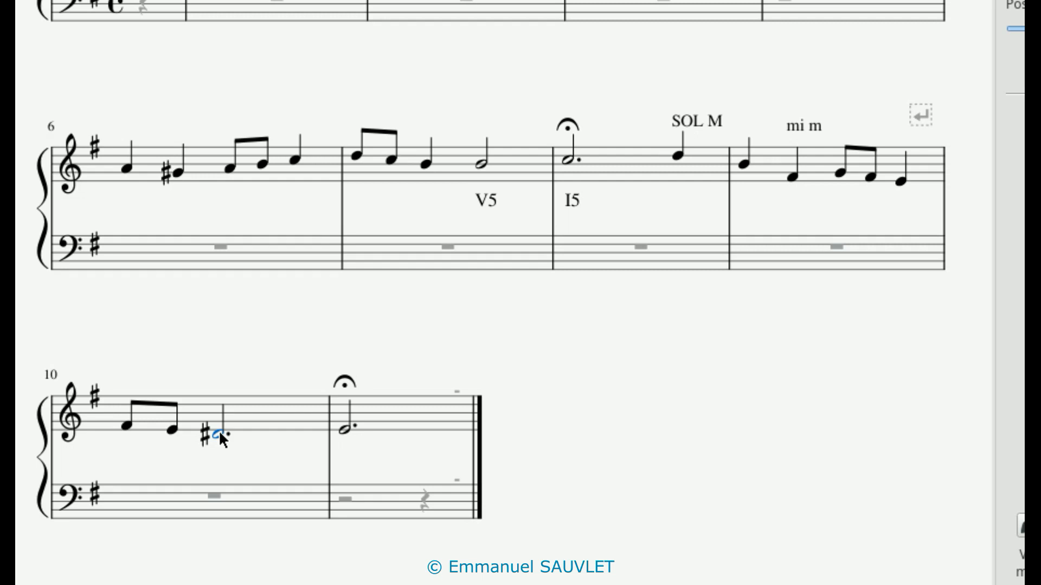
key(ctrl+l)
text(V5)
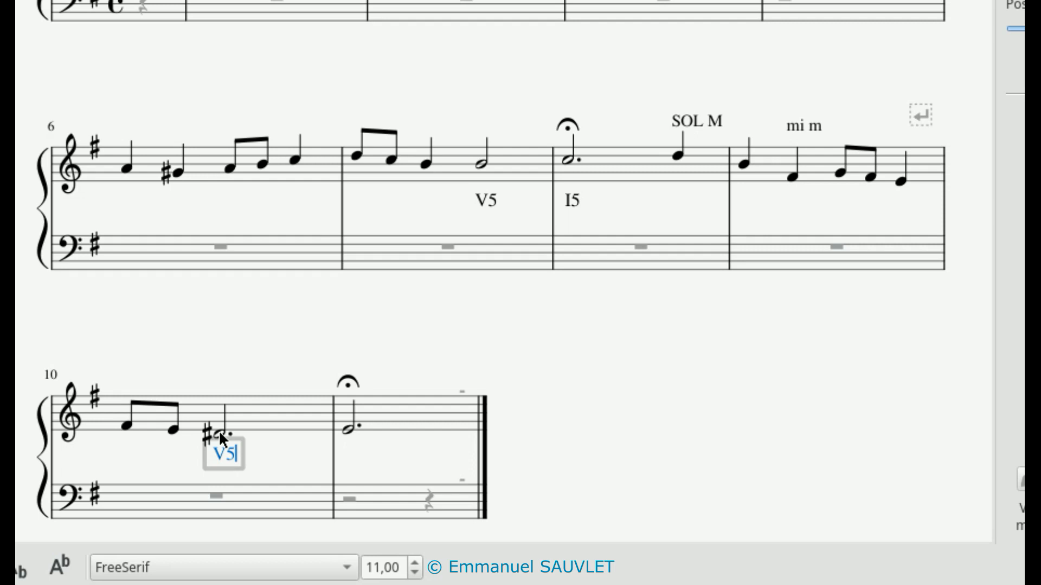
key(space)
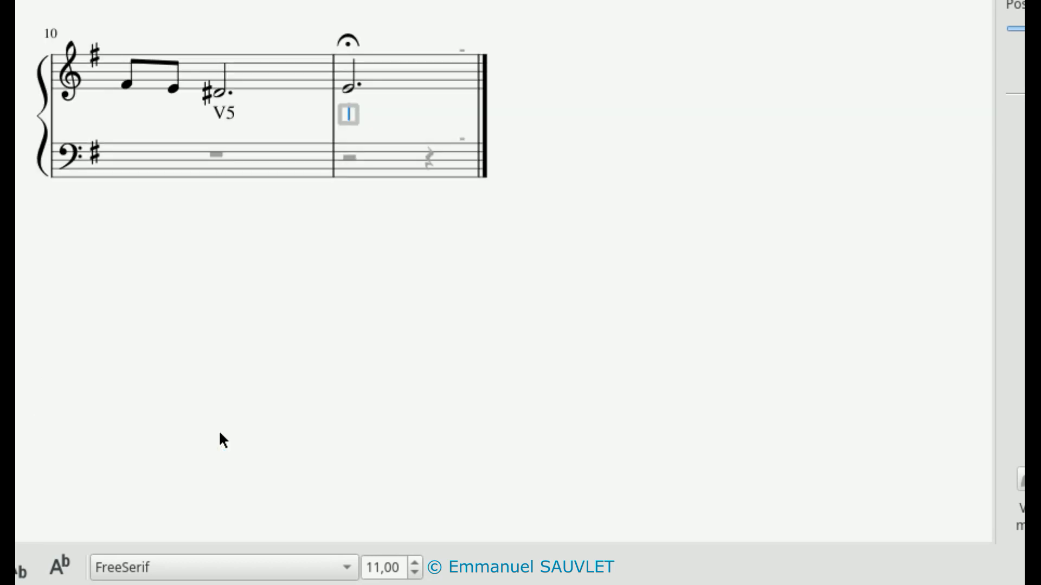
text(I)
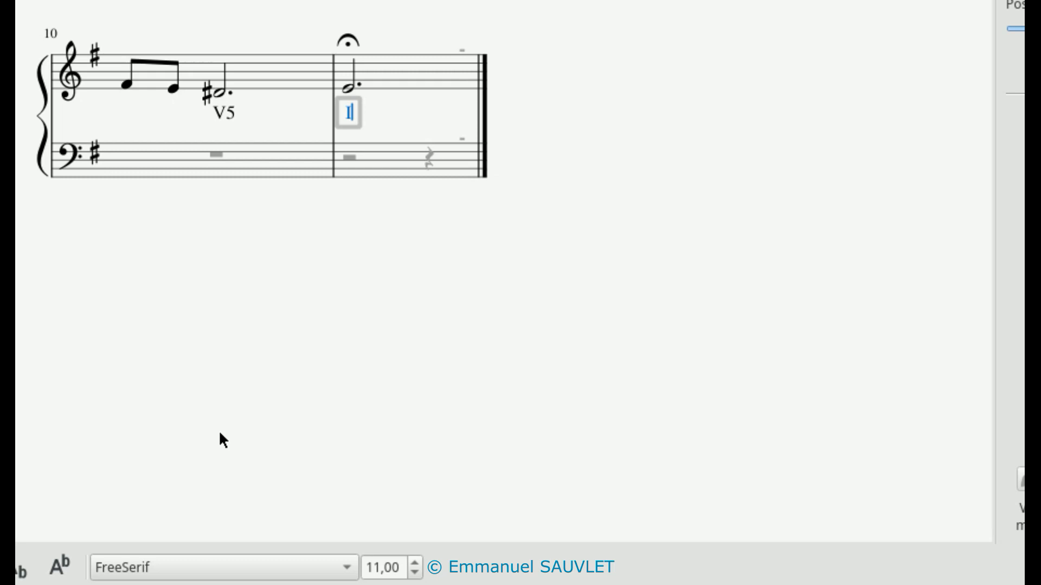
text(5)
click(537, 325)
scroll(538, 326, up, 10)
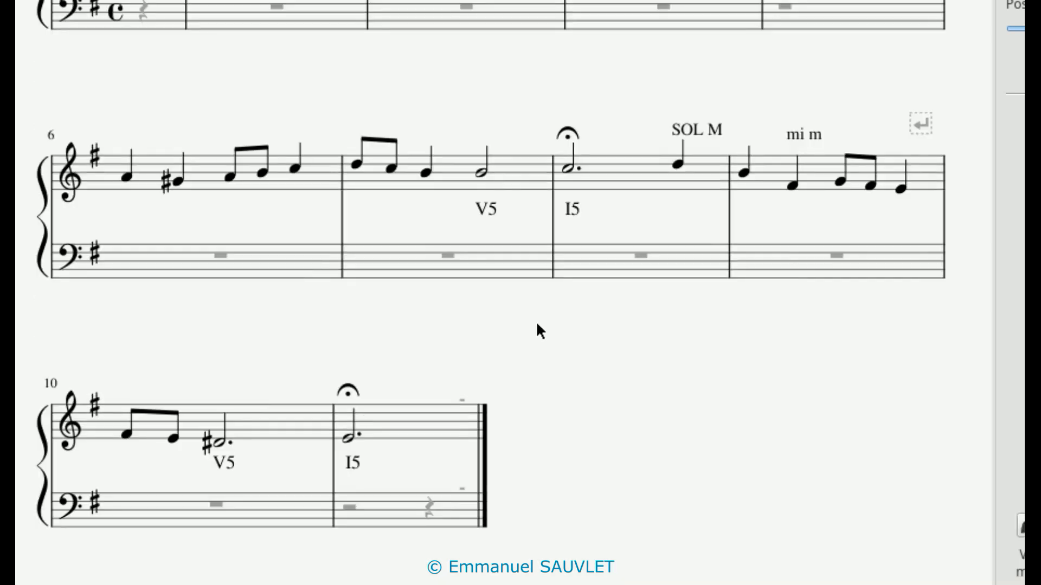
scroll(536, 328, up, 3)
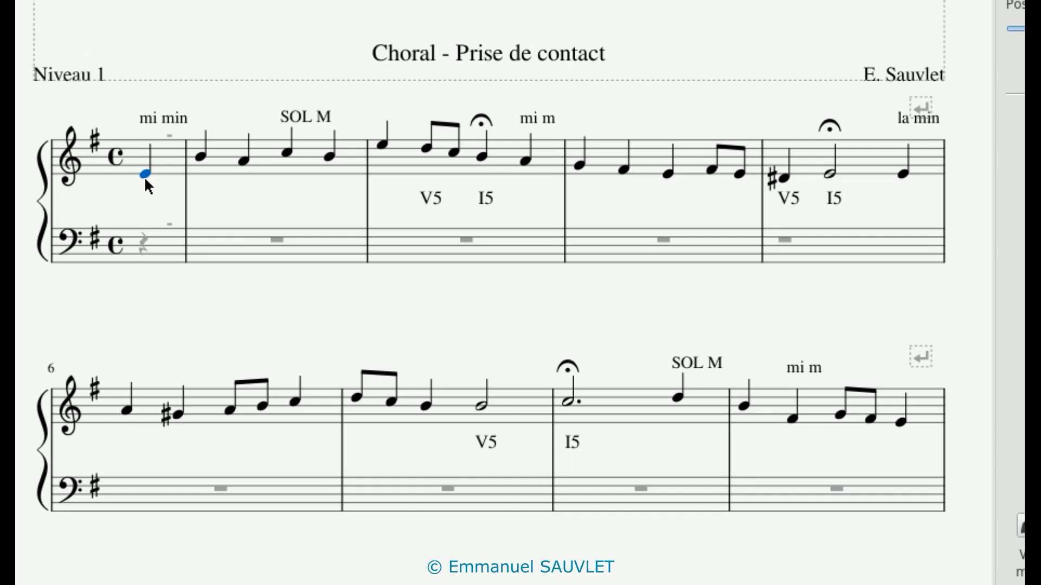
key(ctrl+k)
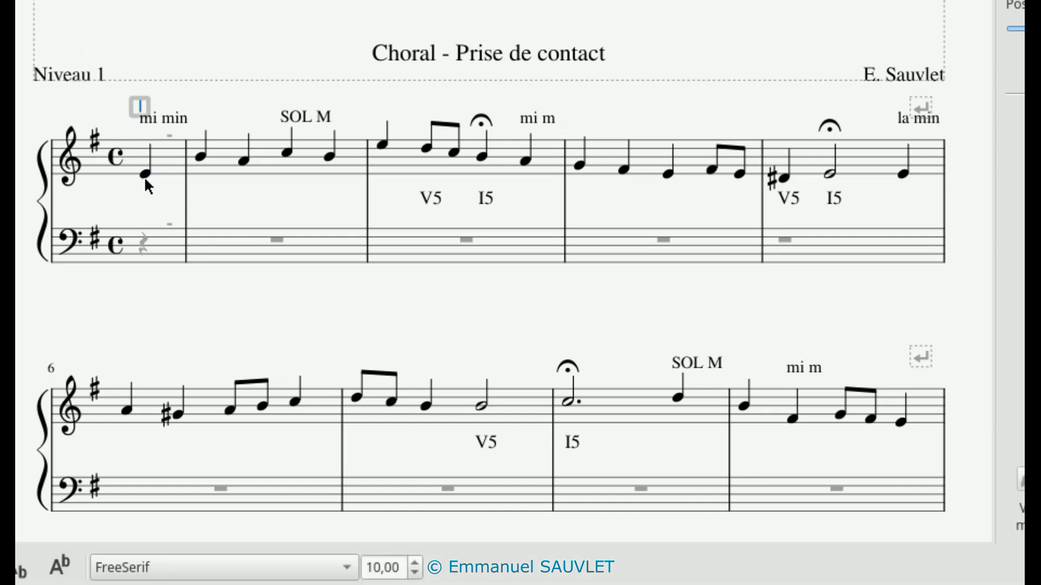
text(I5)
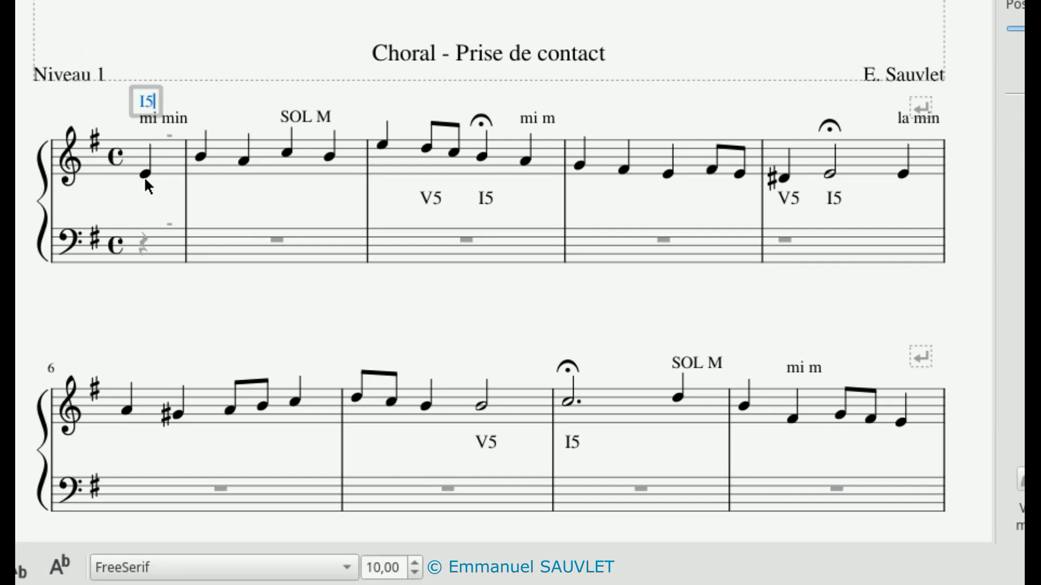
key(BackSpace)
key(BackSpace)
Add the chord degree "I5" below the opening pickup note.
click(144, 176)
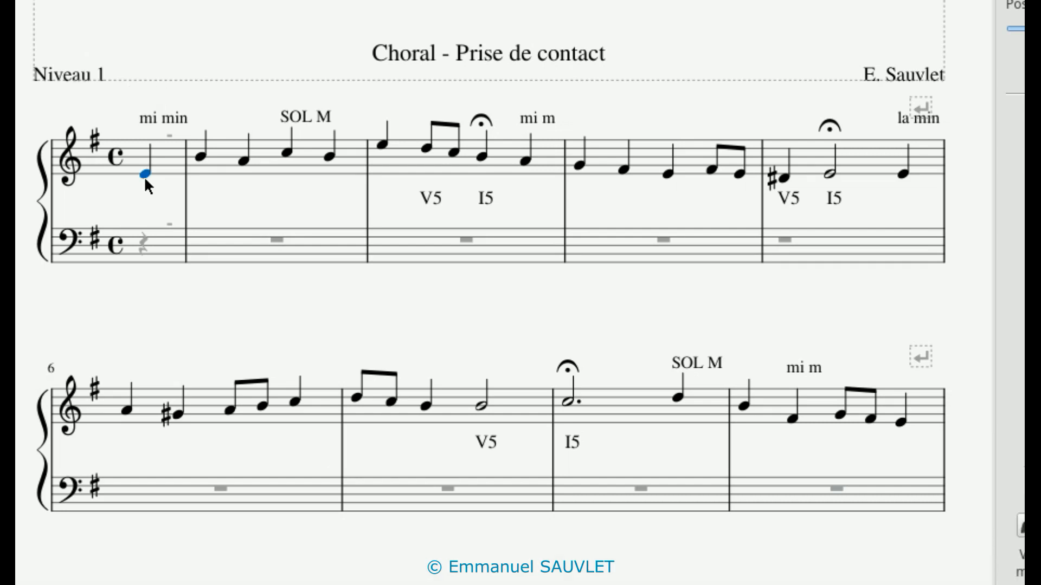
key(ctrl+l)
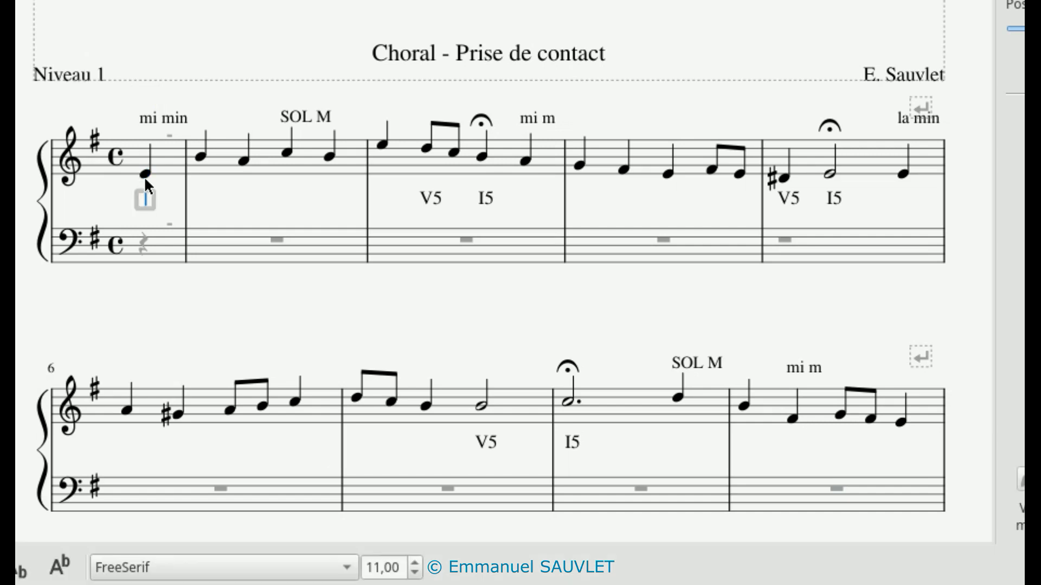
text(I5)
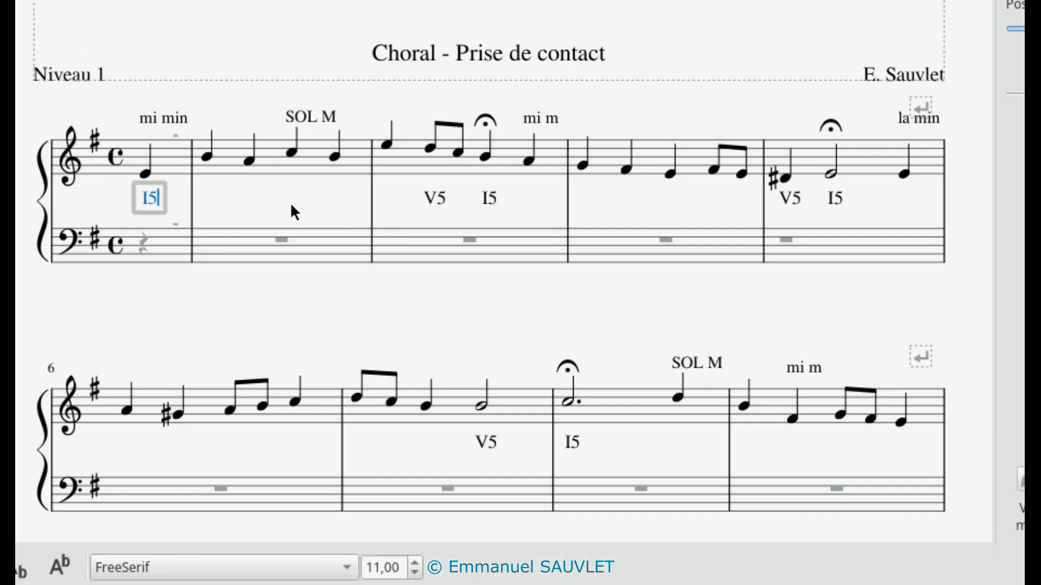
key(Escape)
Review the opening degree and the cadence degrees placed under the melody, from the pickup to the final measure.
scroll(291, 205, down, 3)
scroll(293, 212, down, 2)
scroll(293, 211, up, 5)
scroll(293, 212, down, 2)
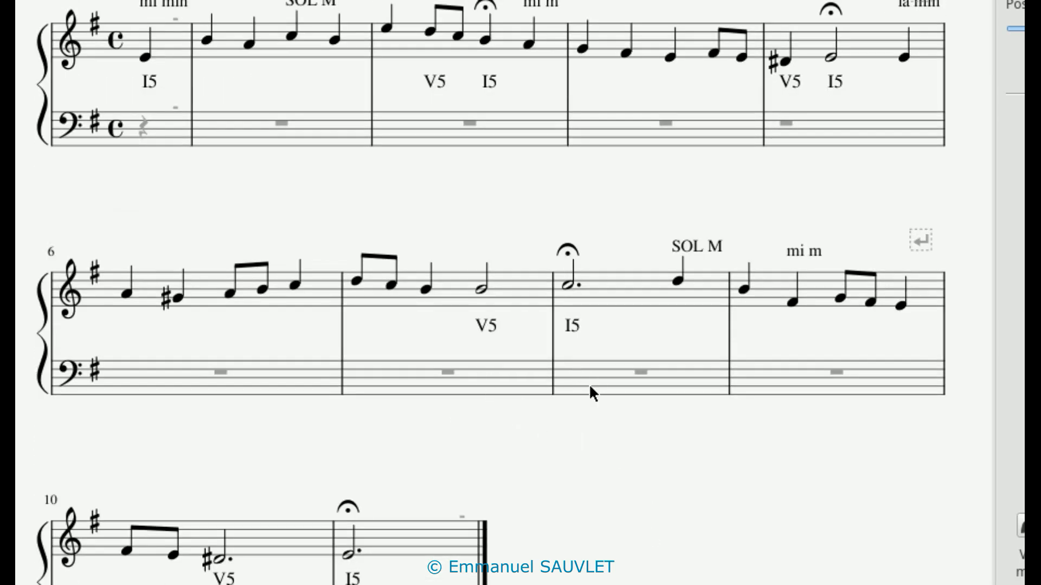
scroll(550, 395, down, 1)
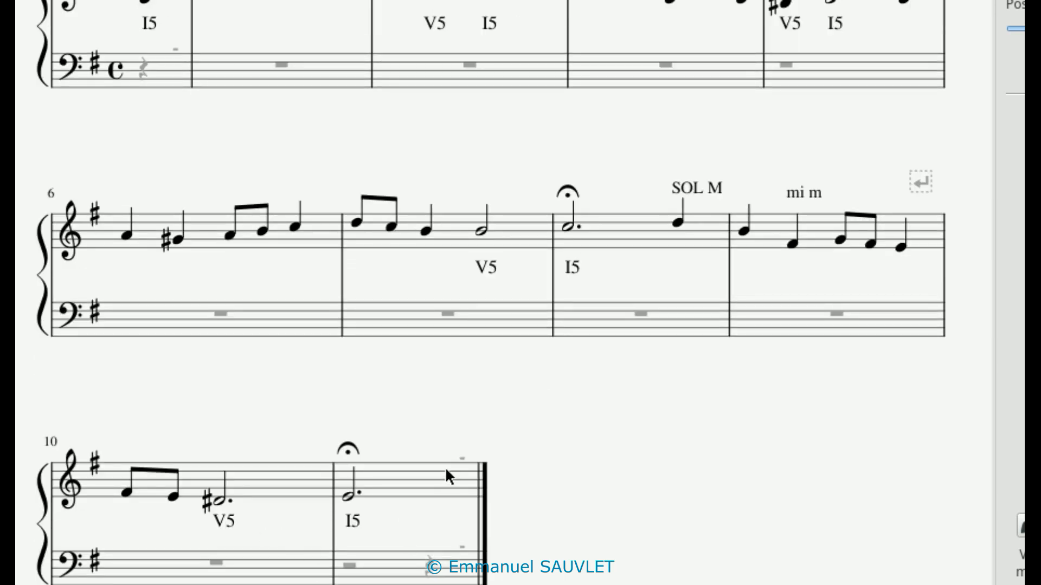
scroll(446, 474, up, 3)
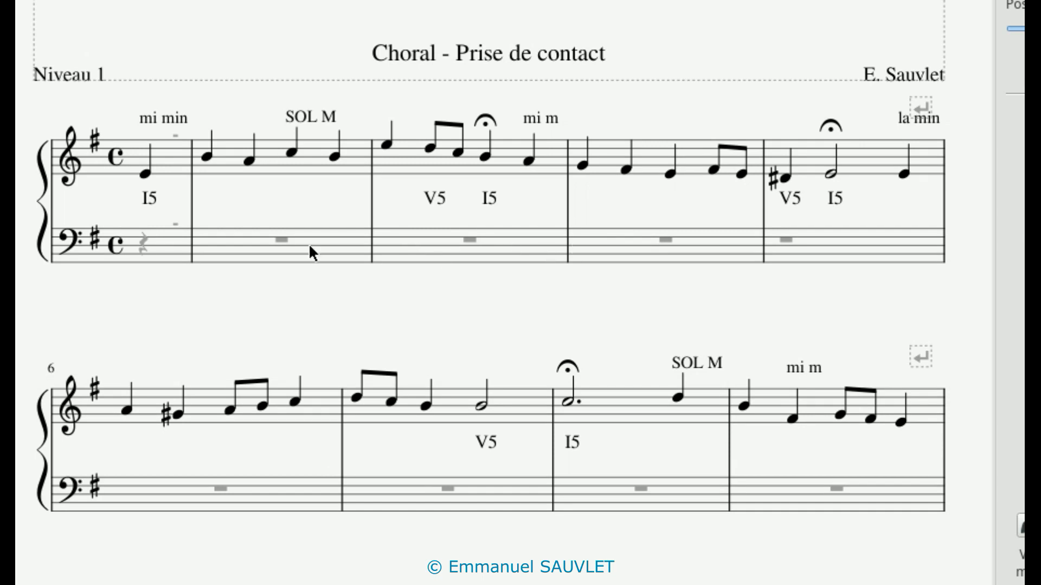
scroll(193, 223, down, 2)
scroll(191, 216, up, 2)
Add the chord degrees "I5", "IV=II", "V" and "I" under the four notes of measure 2, and "IV" under the first note of measure 3.
key(ctrl+l)
text(I5)
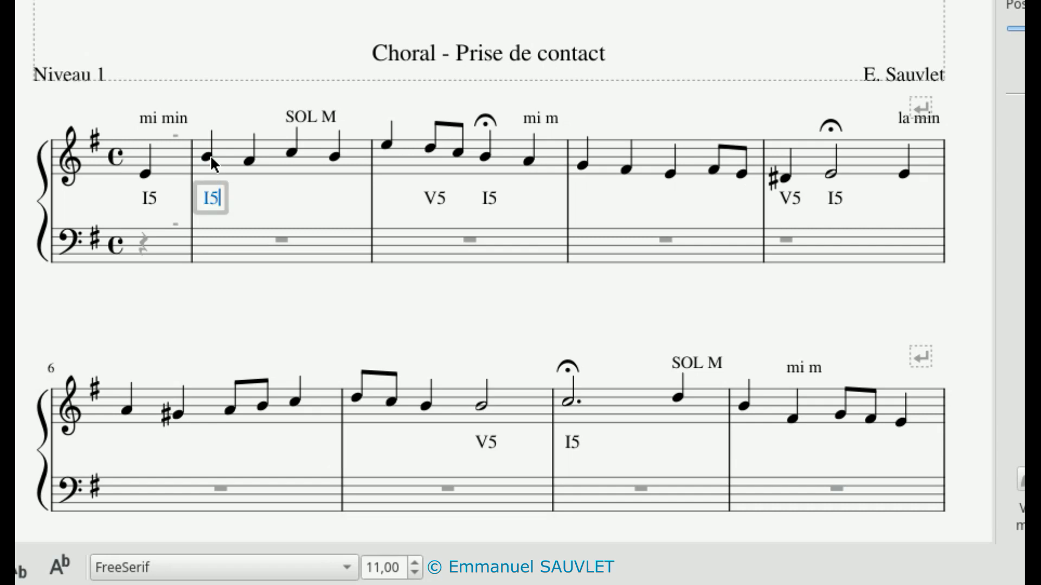
key(space)
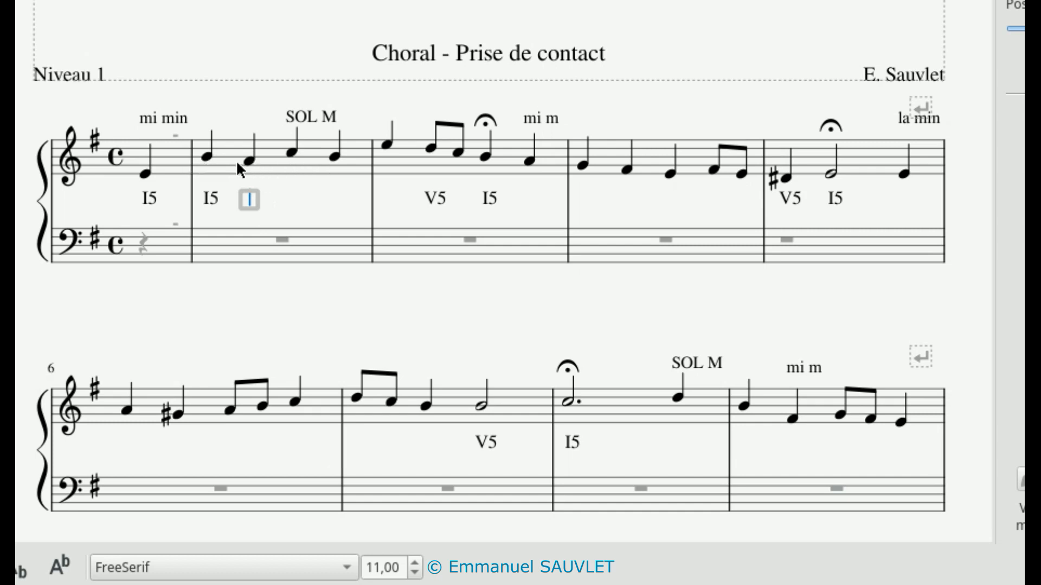
text(IV=II)
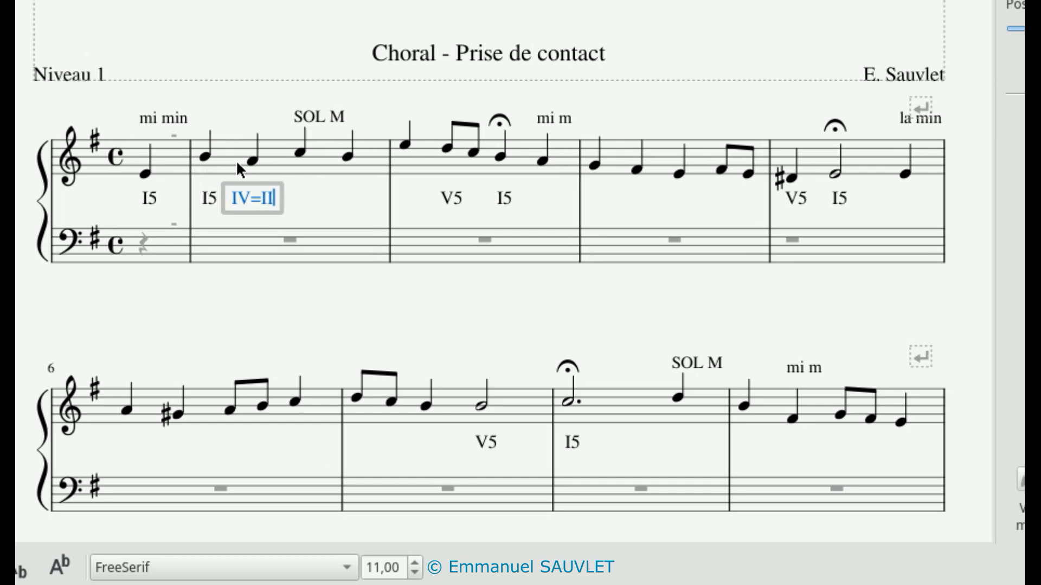
key(space)
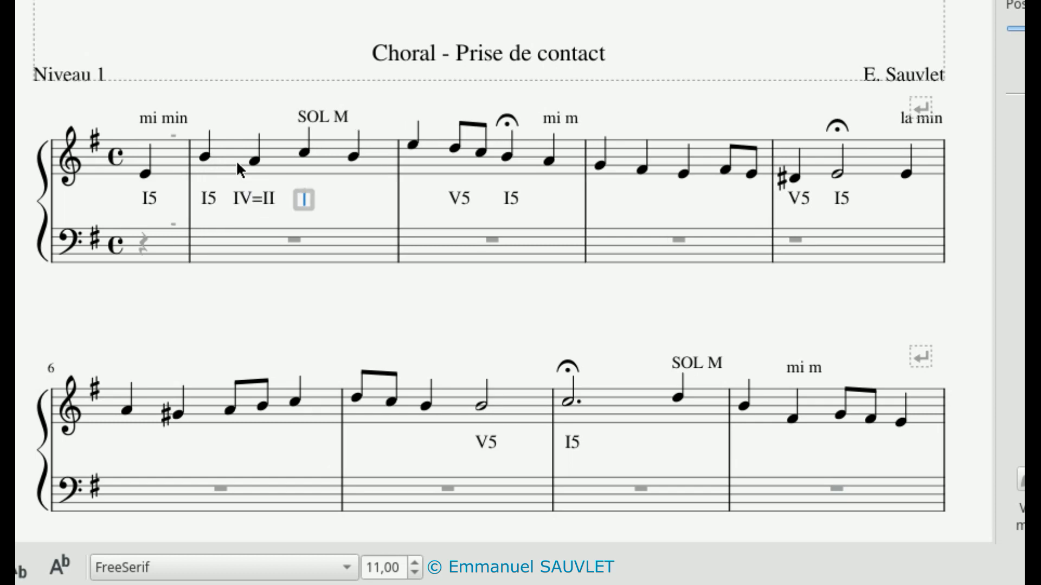
text(V)
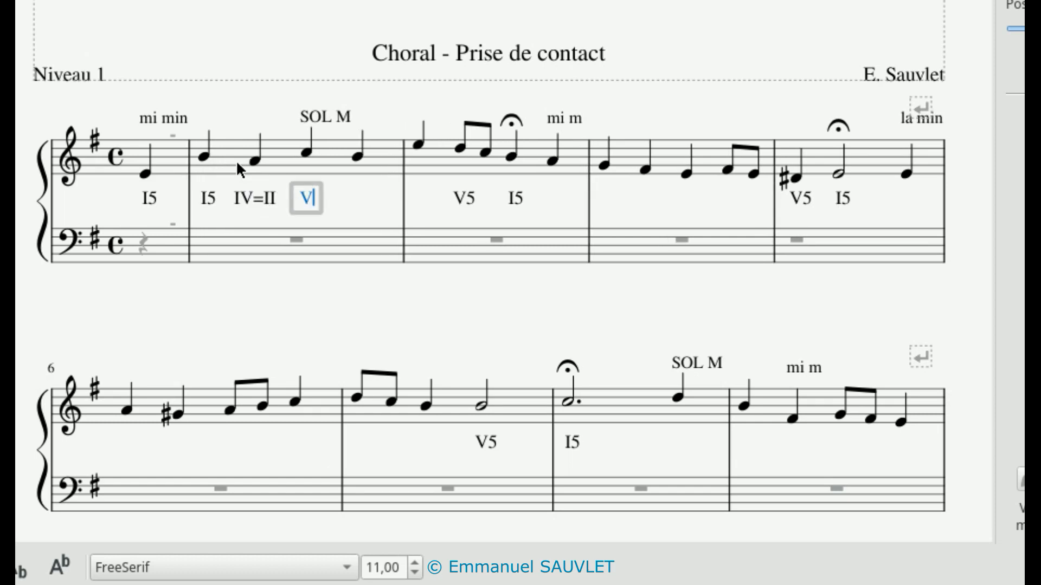
key(space)
text(I)
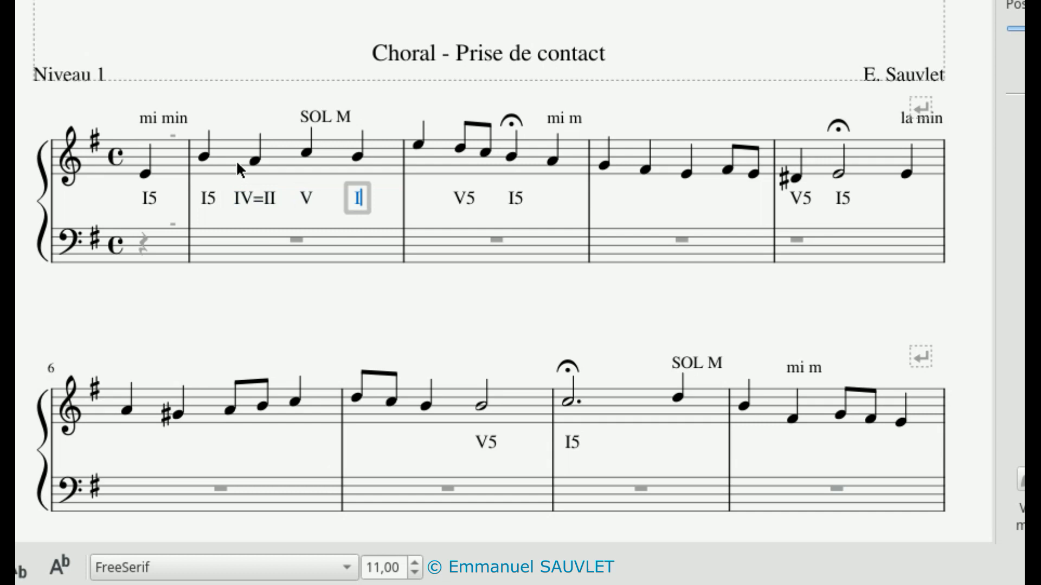
key(space)
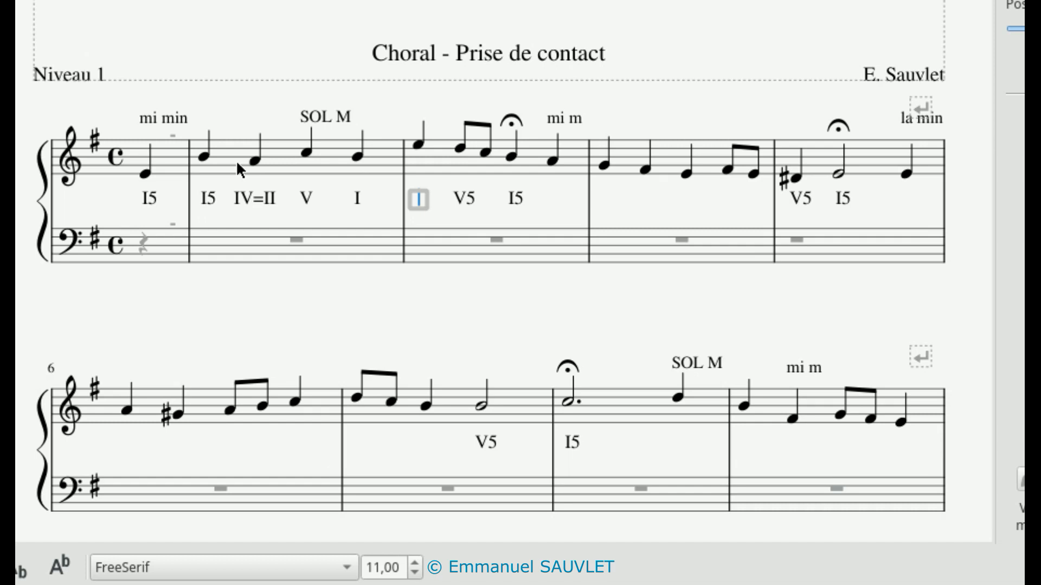
text(IV)
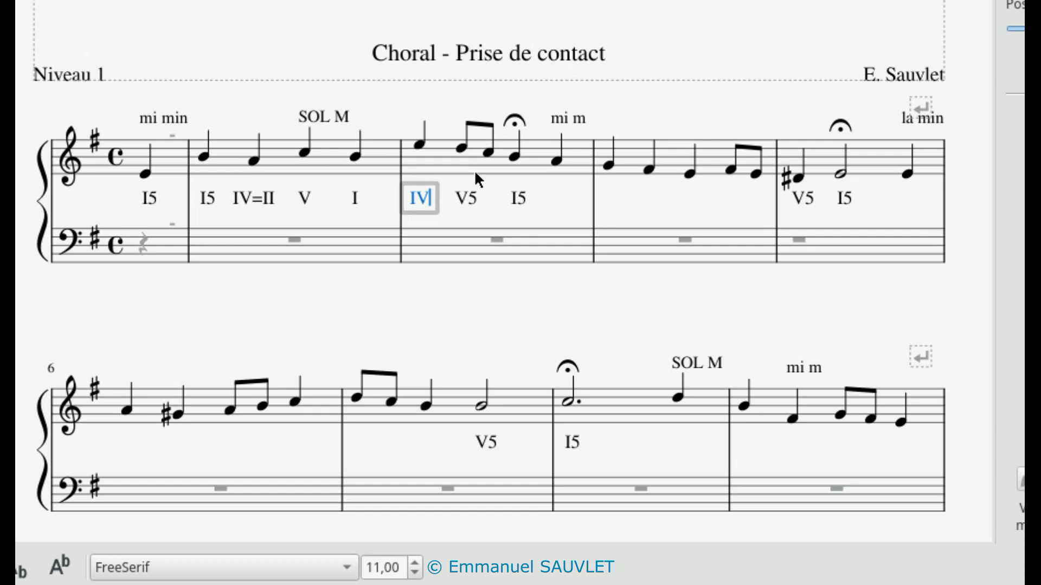
Add the chord degree "V" under the last note of measure 3 and "I", "V", "I", "II" on the four beats of measure 4.
click(557, 161)
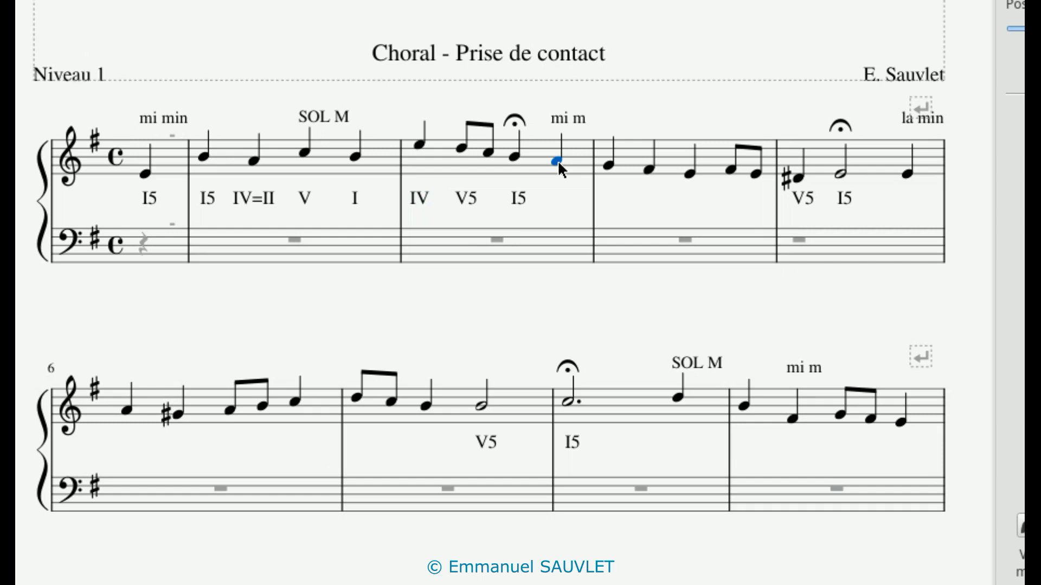
key(ctrl+l)
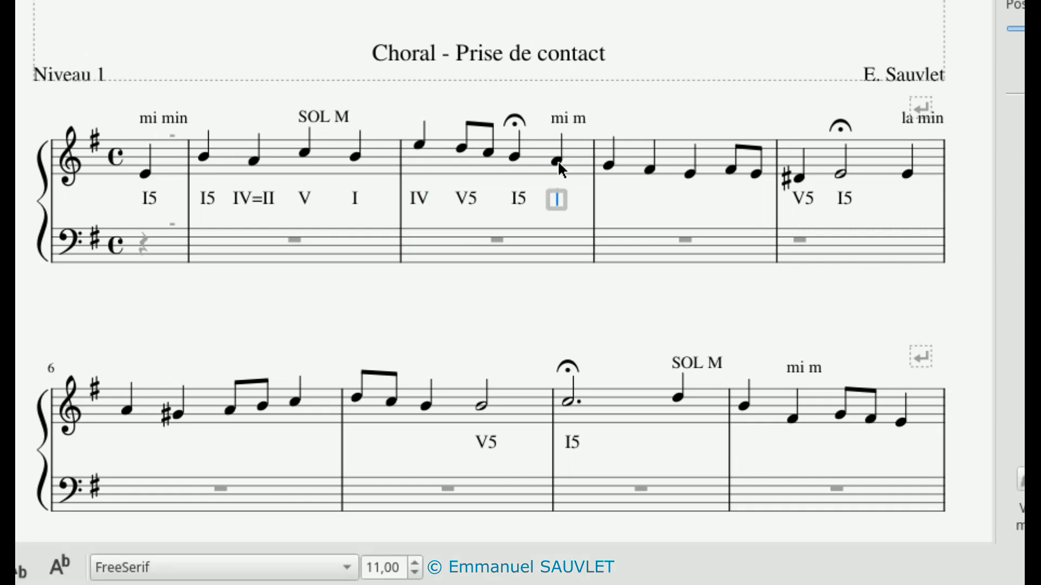
text(V)
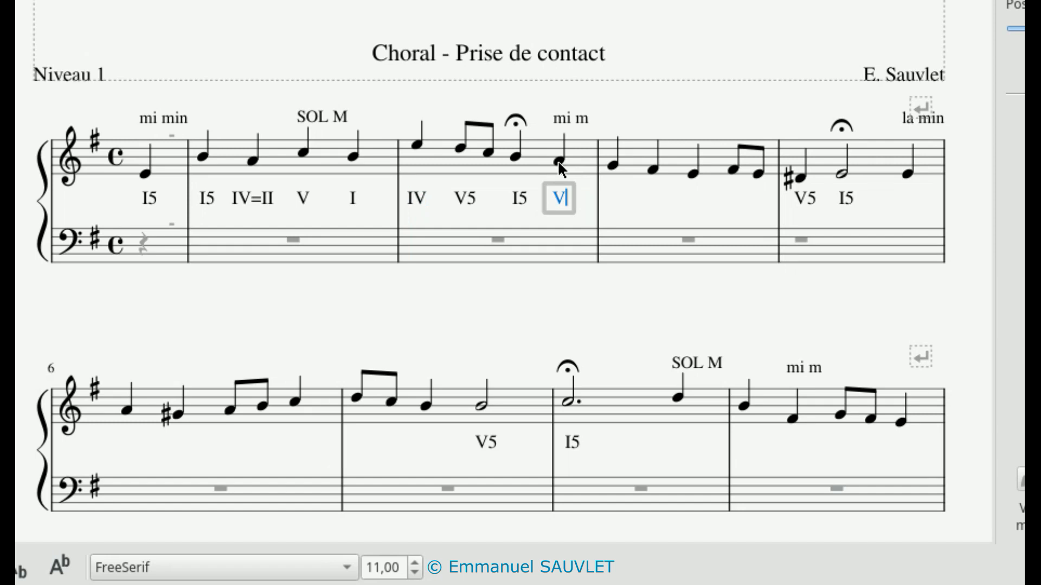
key(space)
text(I)
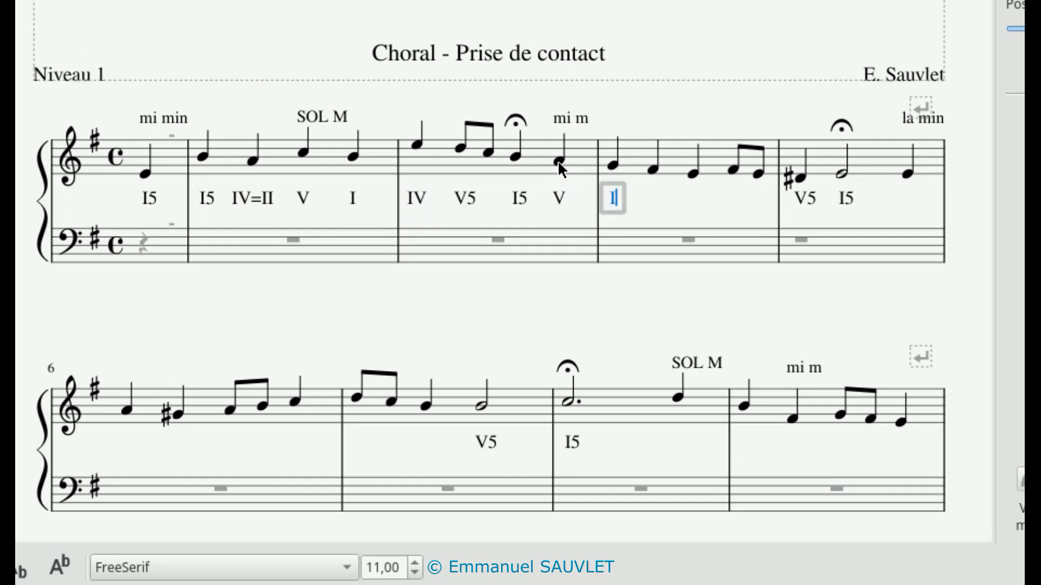
key(space)
text(V)
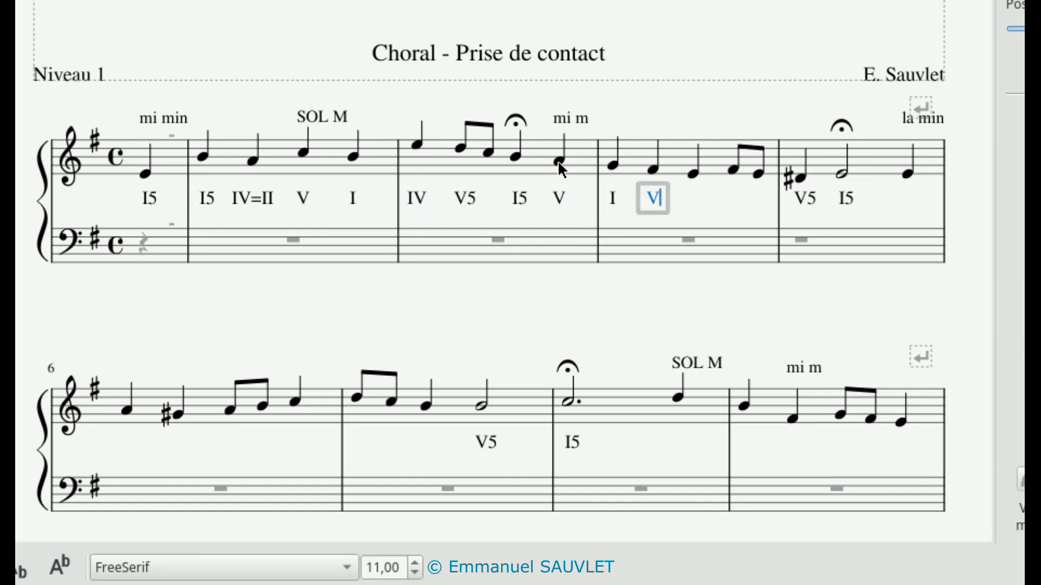
key(space)
text(I)
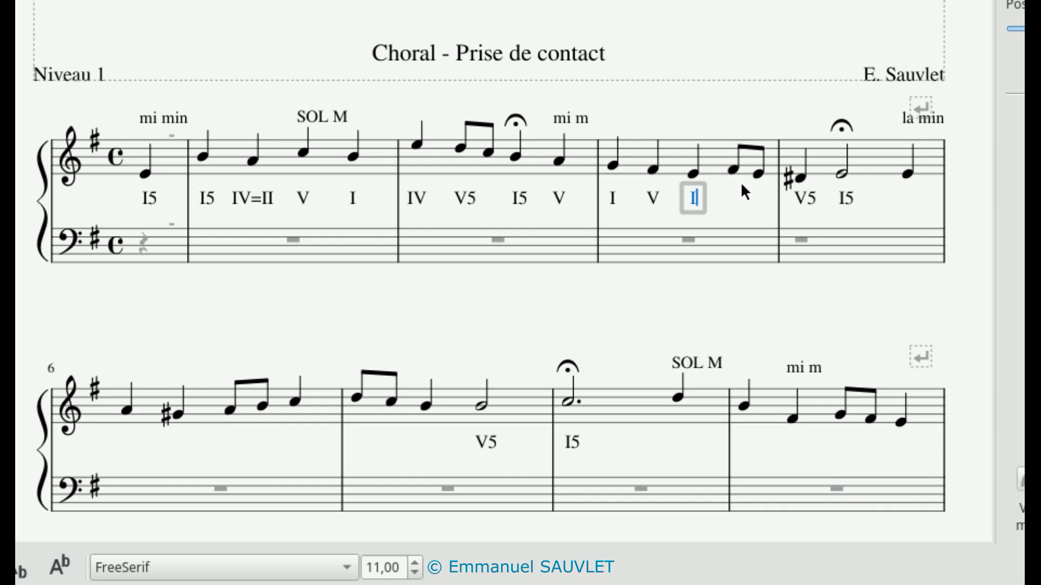
key(space)
text(II)
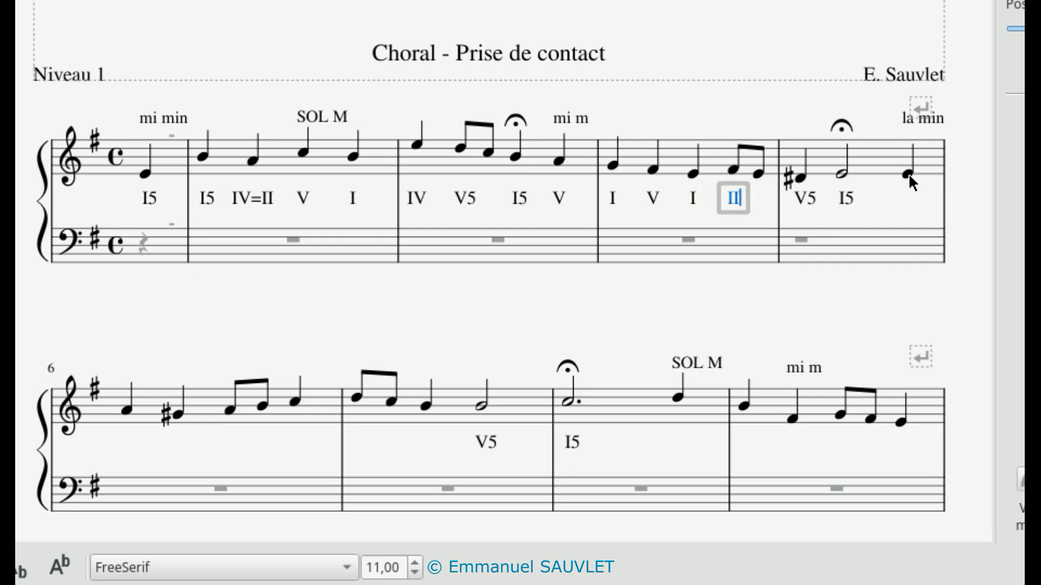
Add the chord degree "V" under the last note of measure 5 and "I", "V", "I" on the first three beats of measure 6.
click(908, 173)
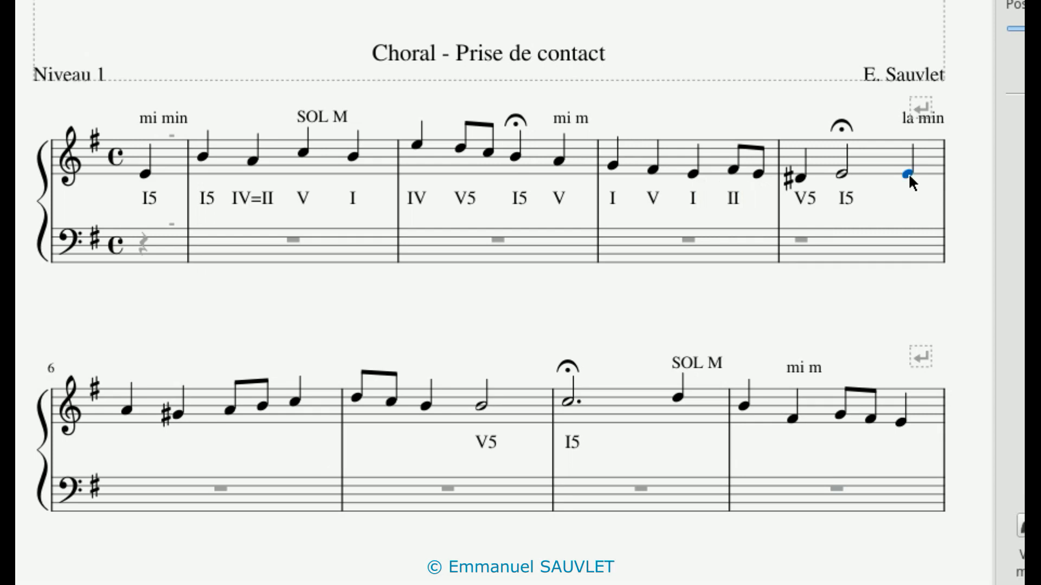
key(ctrl+l)
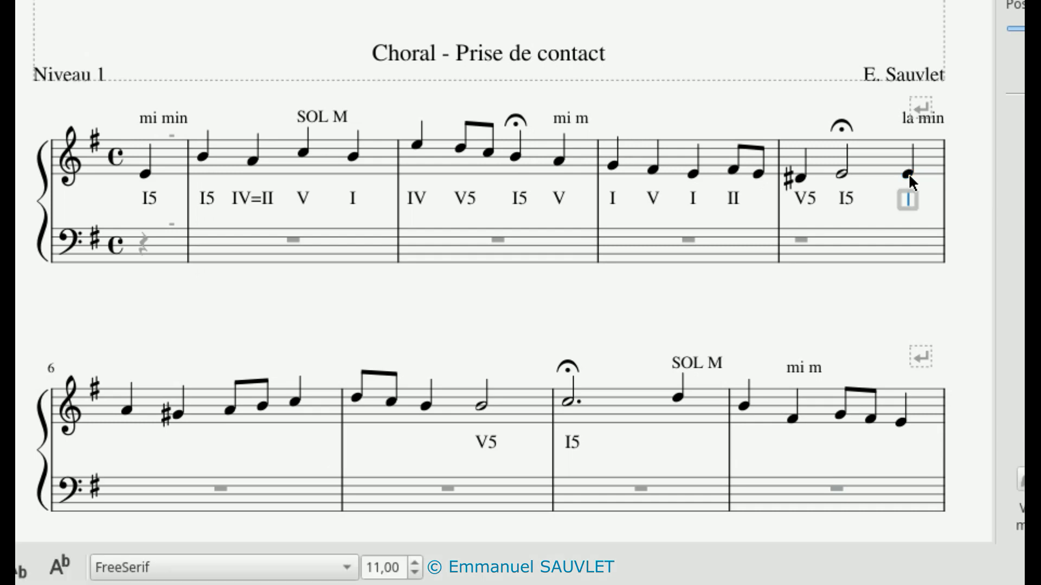
text(V)
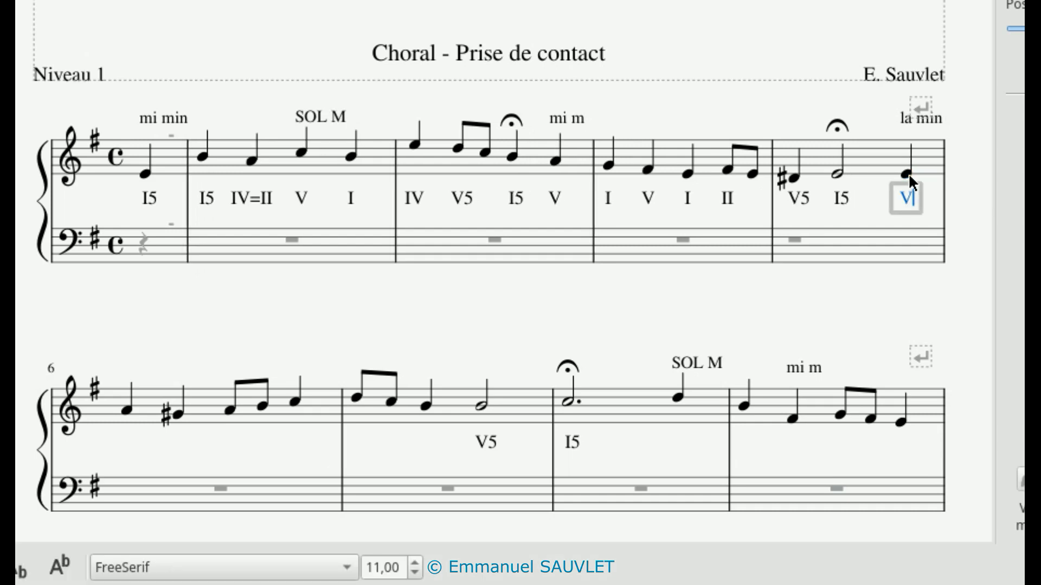
key(space)
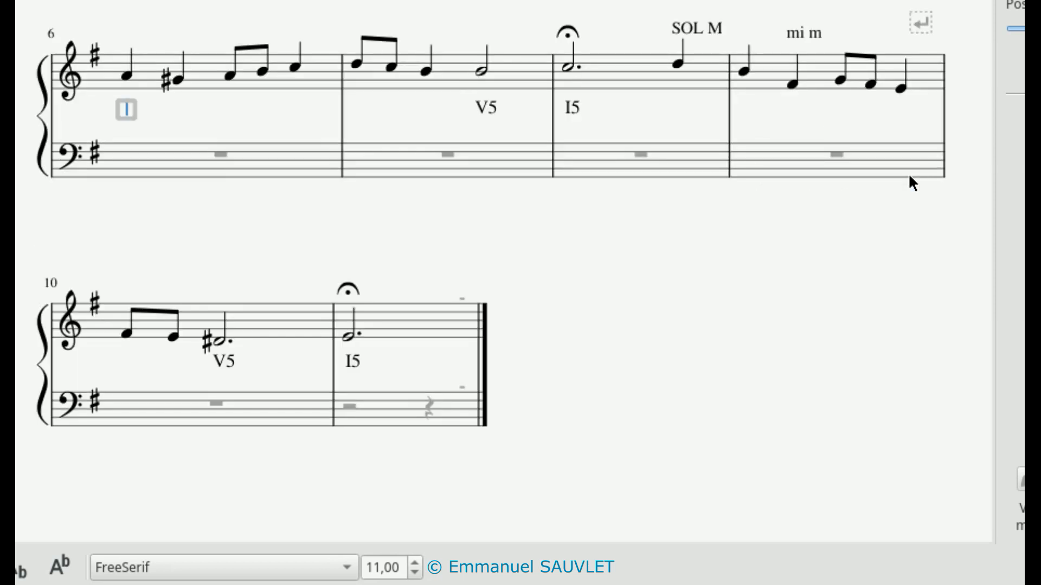
text(I)
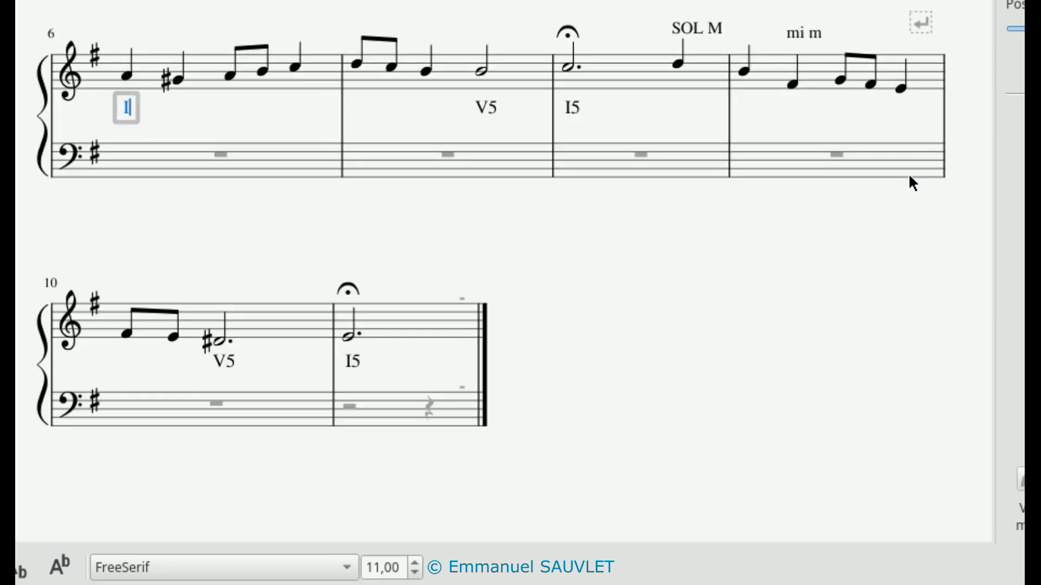
key(space)
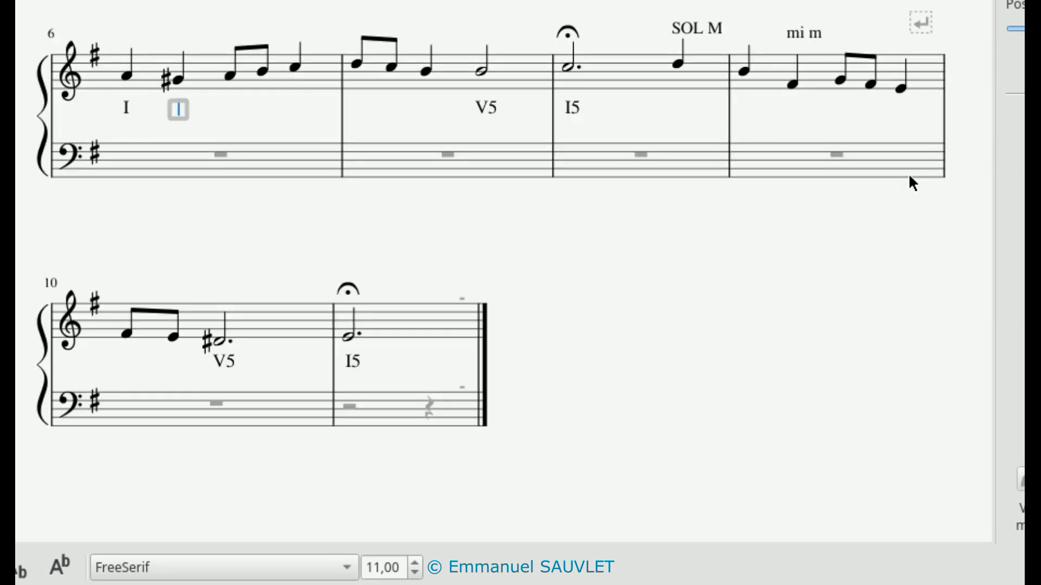
text(V)
key(space)
text(I)
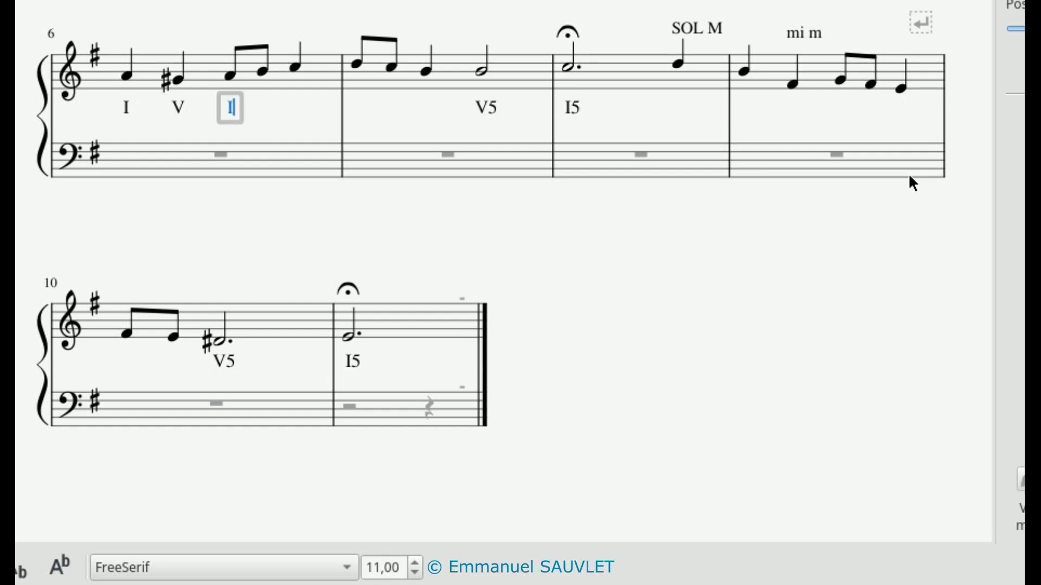
key(space)
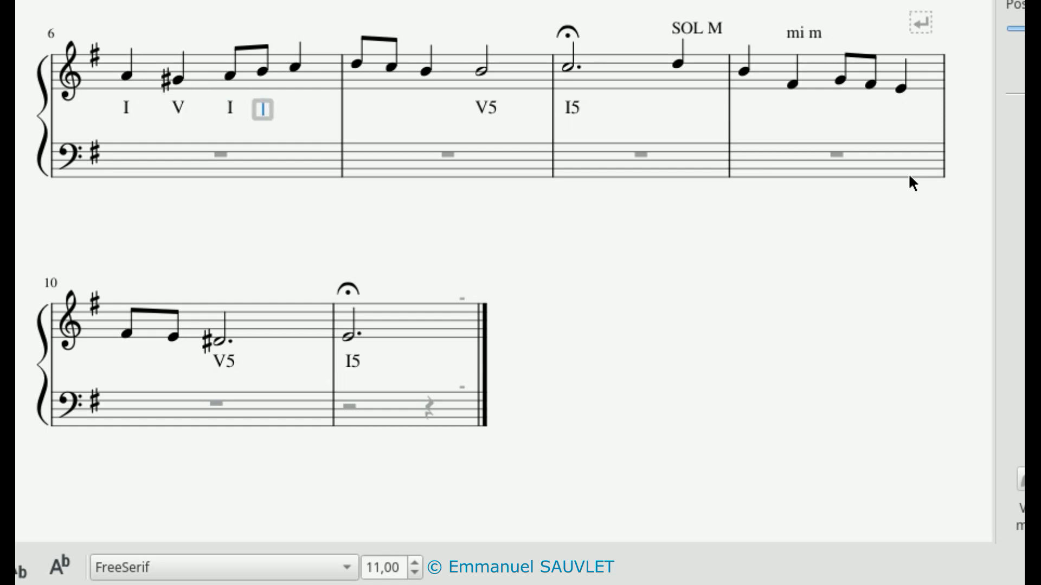
key(space)
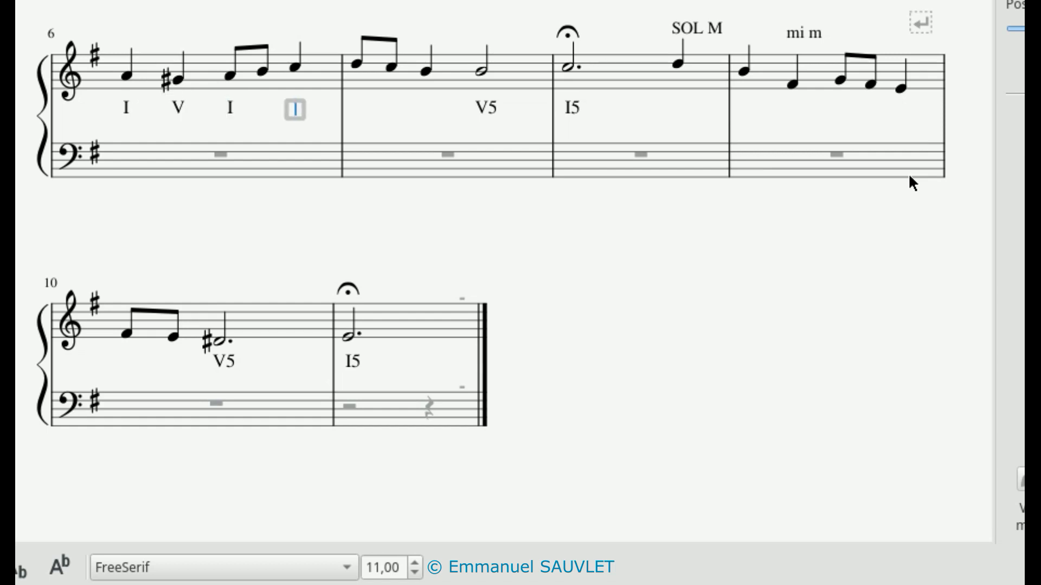
key(space)
key(space)
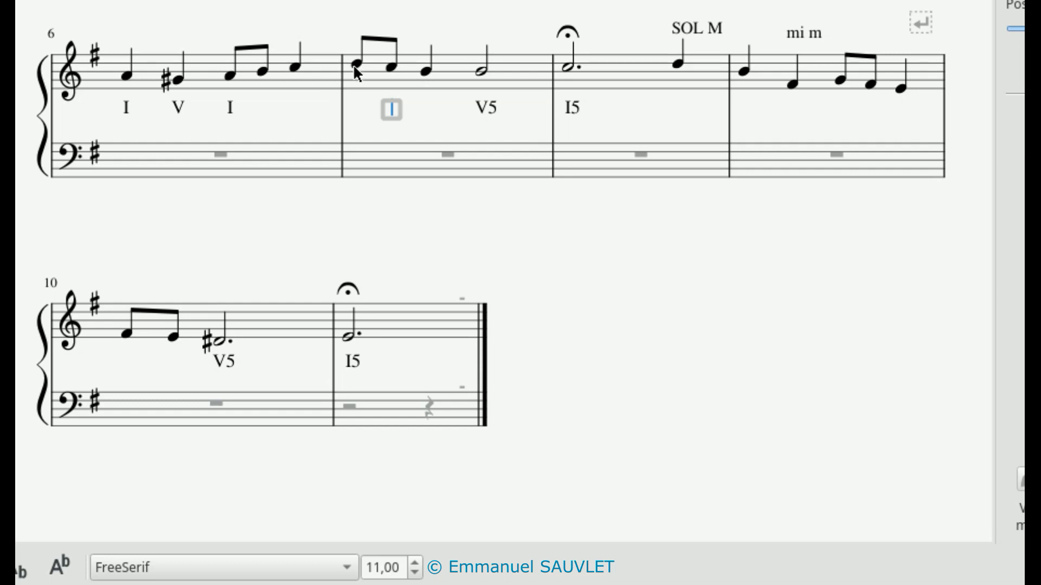
click(428, 69)
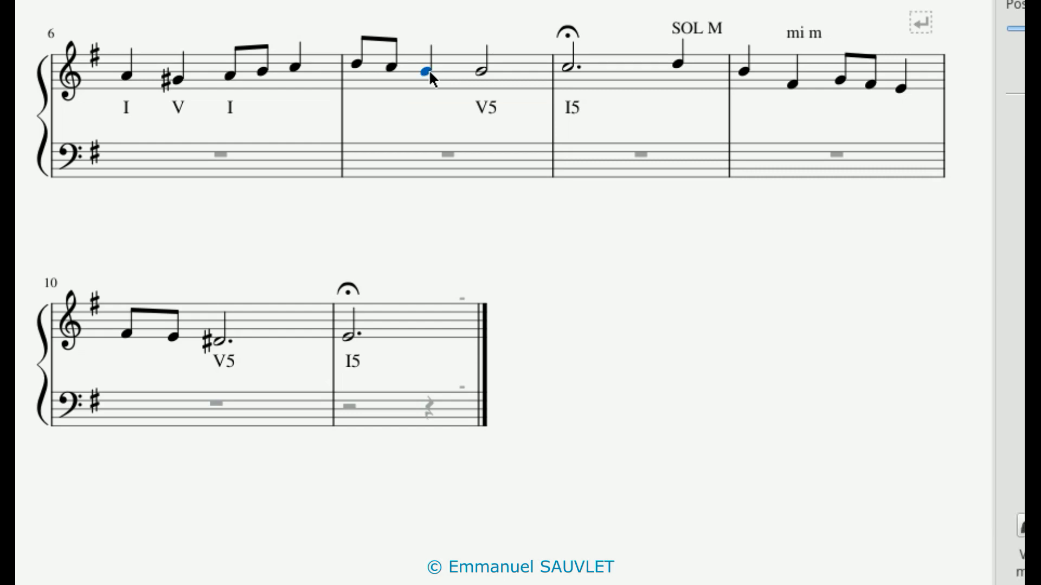
Add the chord degree "IV" under the first note of measure 7 and "II" under its quarter note, leaving the second eighth note blank.
click(352, 63)
key(ctrl+k)
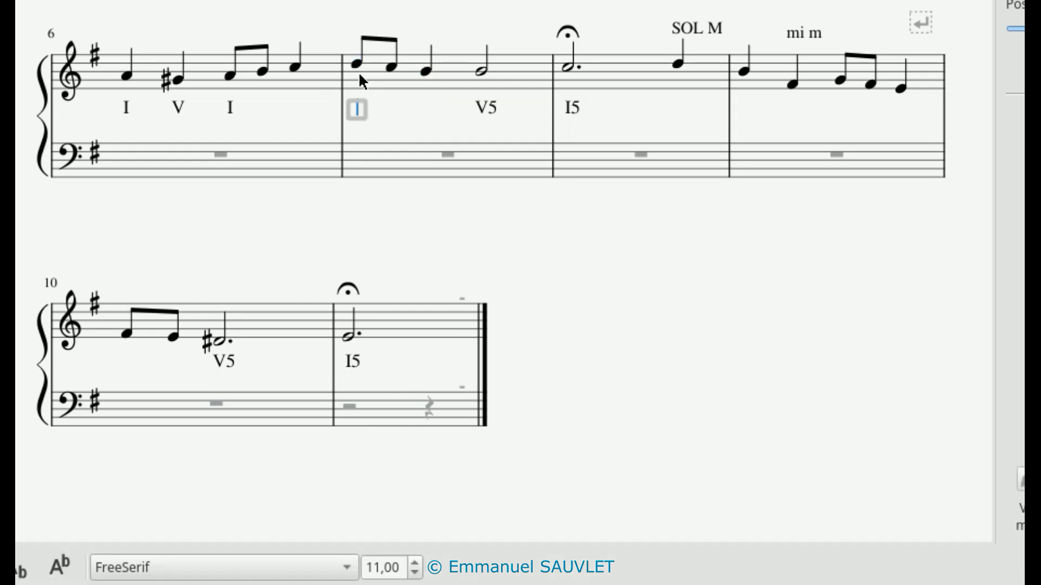
text(IV)
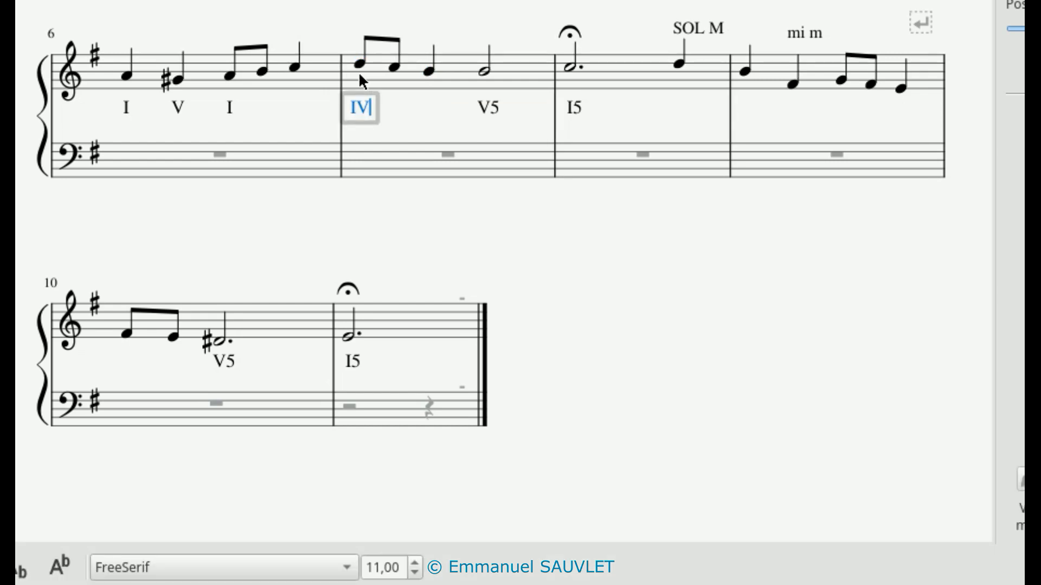
key(space)
text(II)
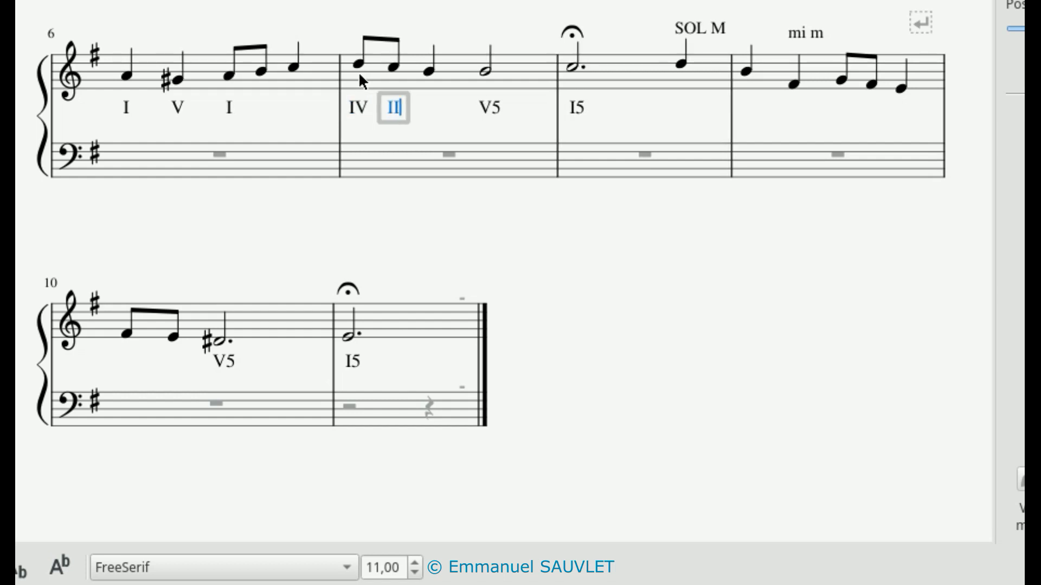
key(BackSpace)
key(space)
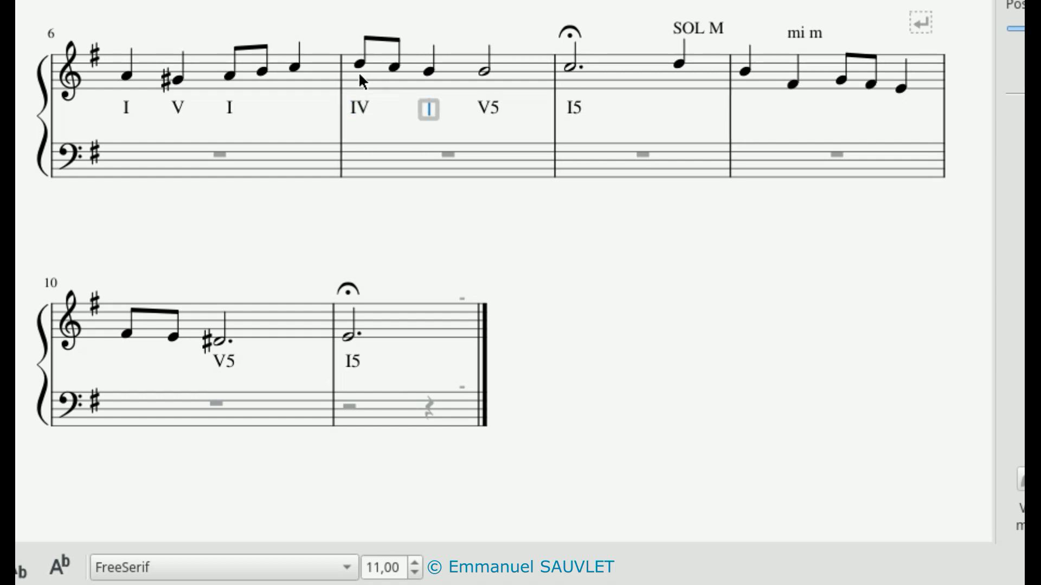
text(II)
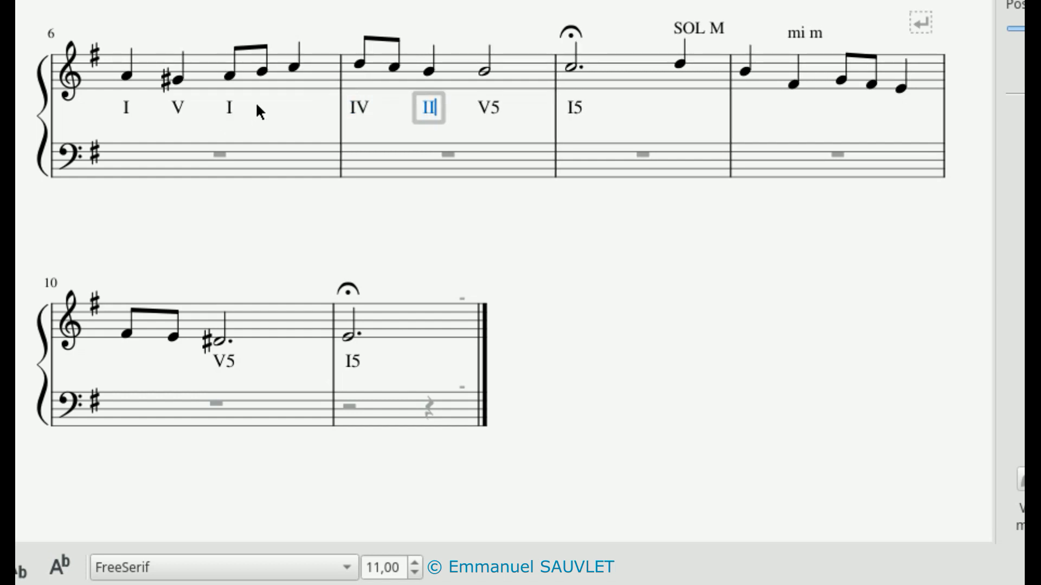
key(Escape)
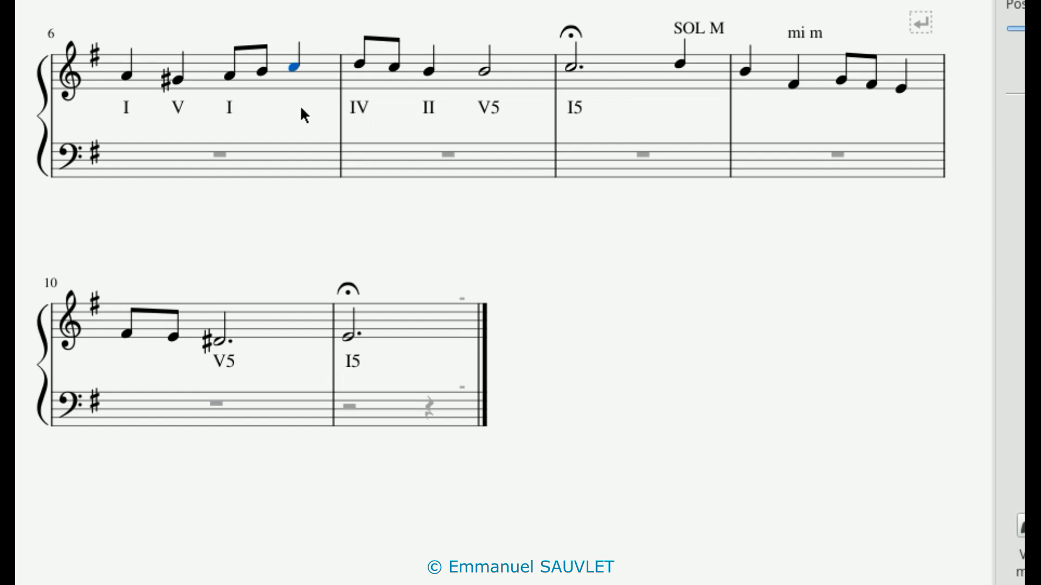
Add the chord degree "VI" under the last note of measure 6.
key(ctrl+l)
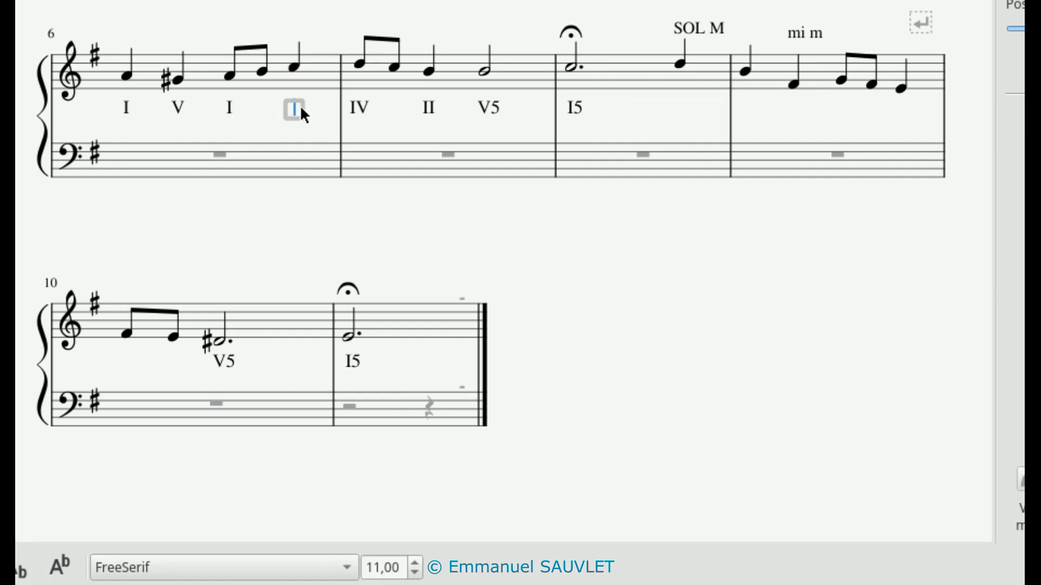
text(VI)
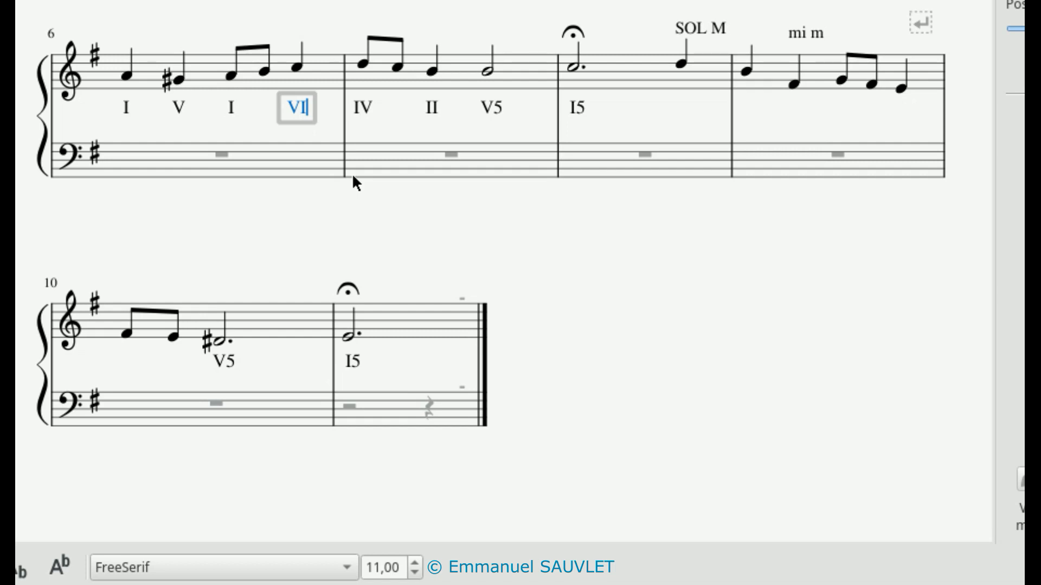
key(space)
text(ou)
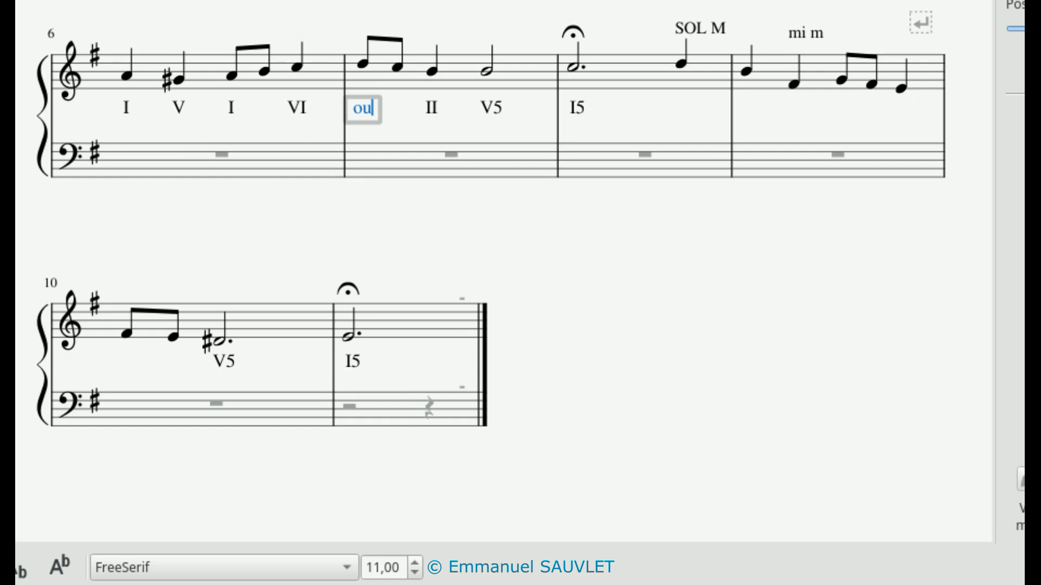
key(Escape)
Extend the chord degree under the last note of measure 6 to read "VI ou I".
click(292, 108)
double_click(298, 106)
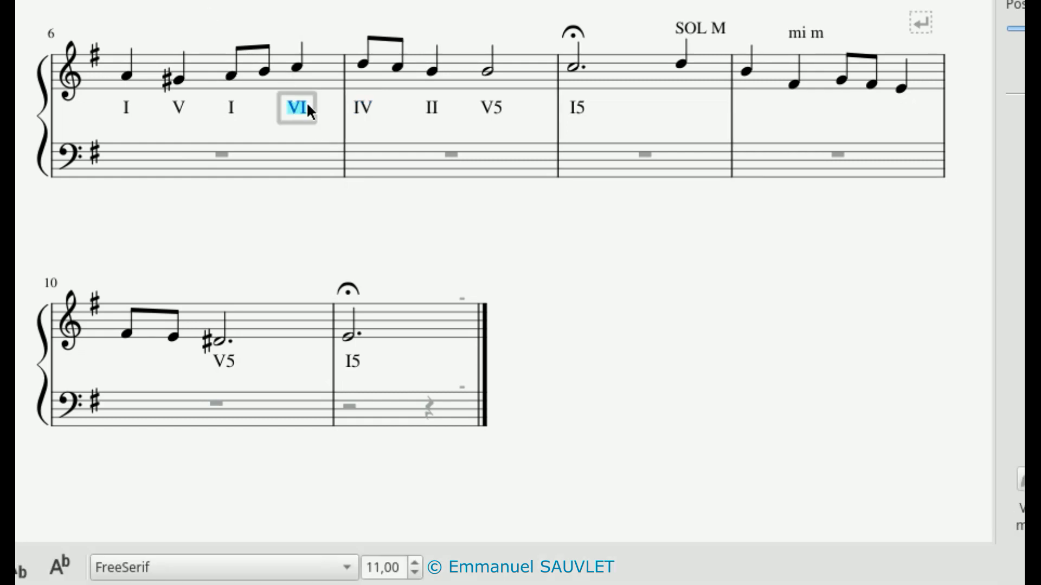
key(Escape)
key(Escape)
double_click(304, 106)
key(space)
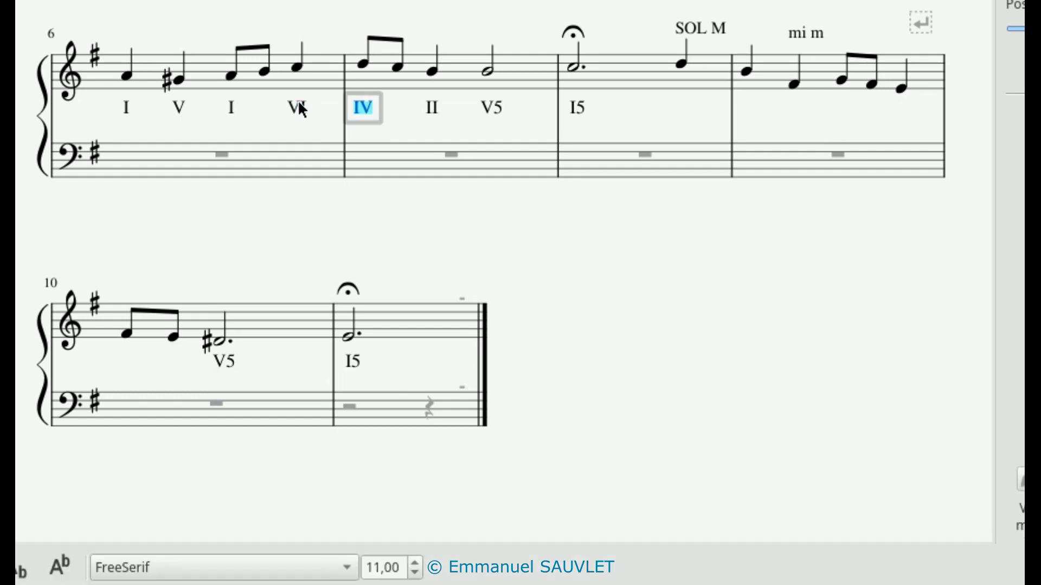
click(299, 106)
double_click(299, 106)
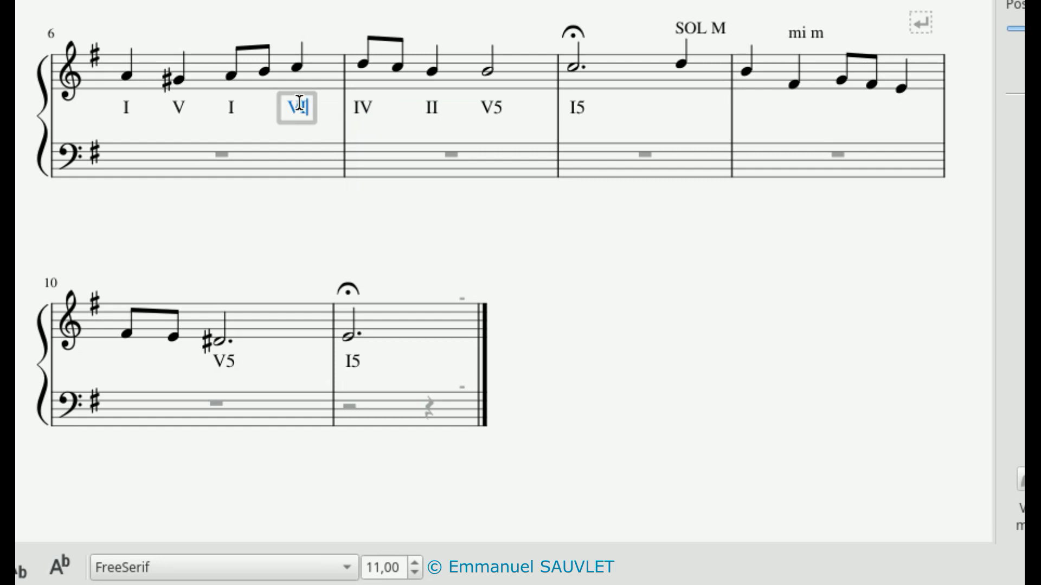
text(ou )
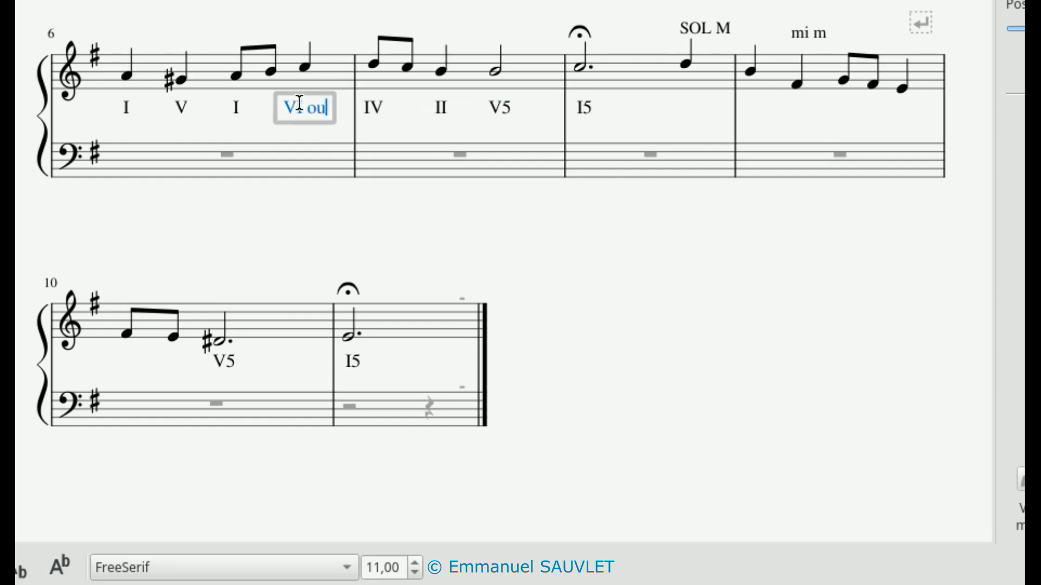
text(I)
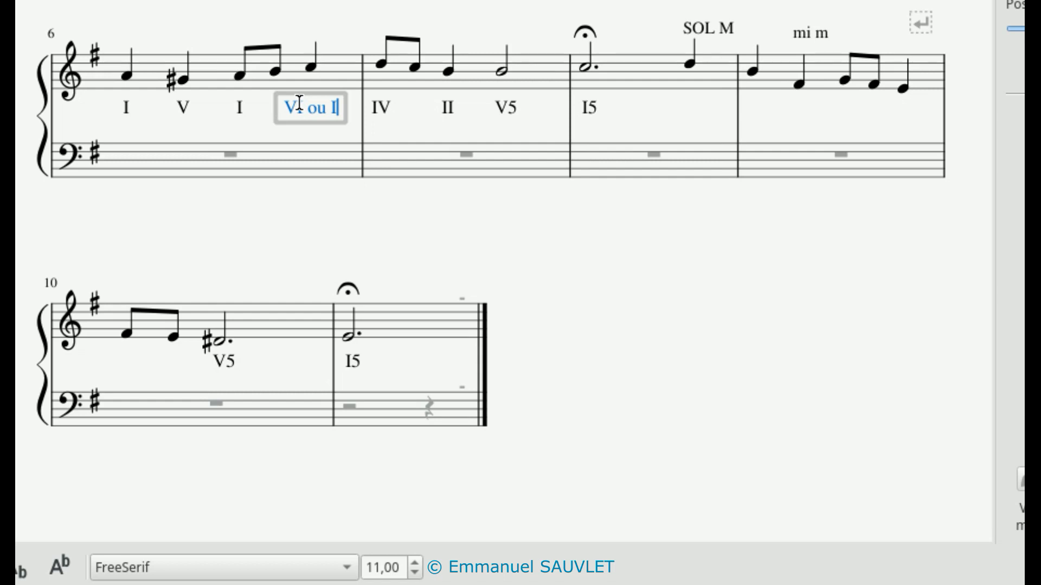
Add the chord degree "V" under the last note of measure 8 and "I" under the first note of measure 9.
click(691, 64)
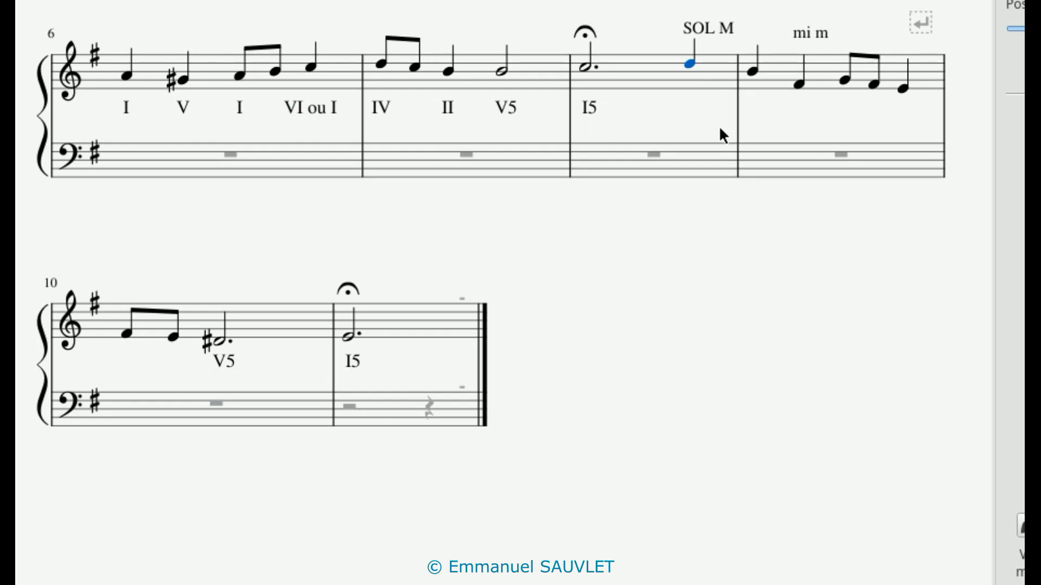
key(ctrl+l)
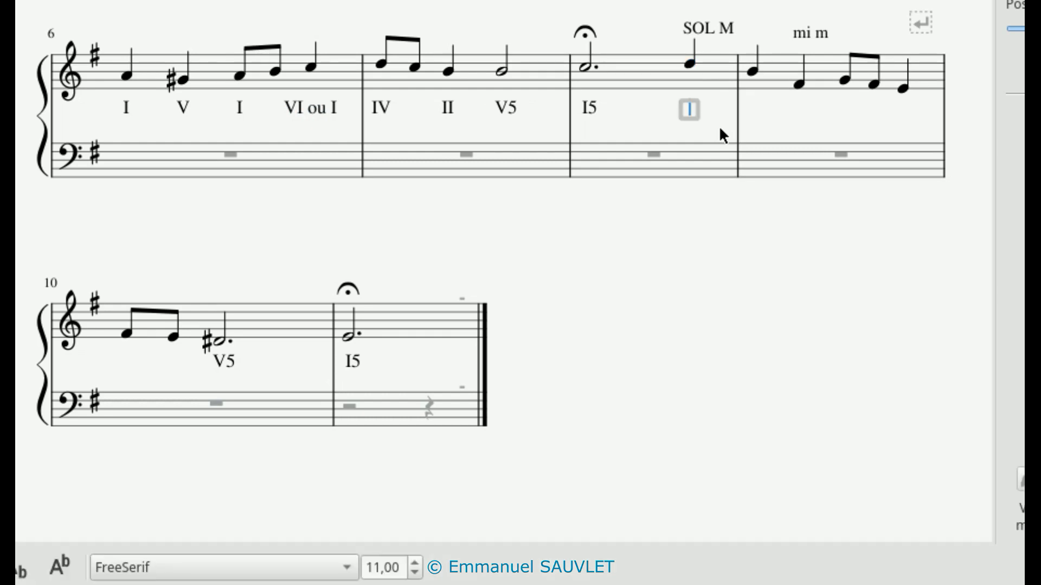
text(V)
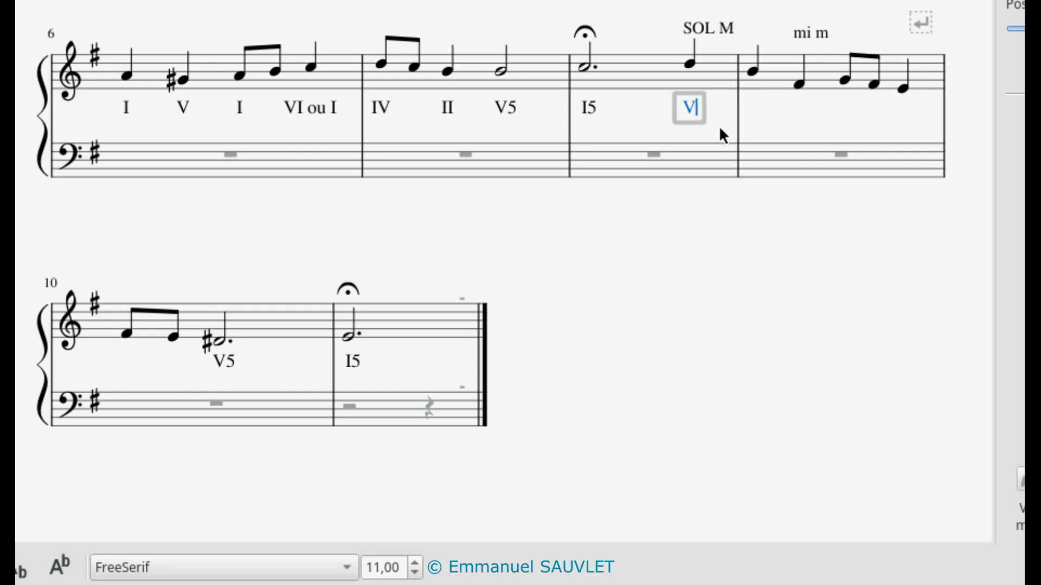
key(space)
text(I)
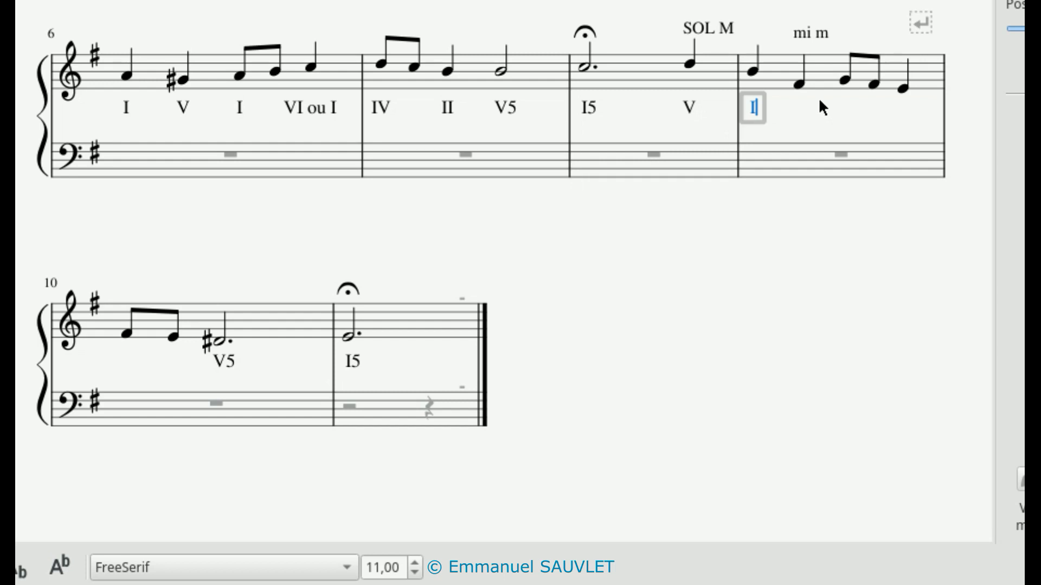
Add the chord degrees "V" under the second note of measure 9 and "I" under the first eighth note after it.
click(799, 84)
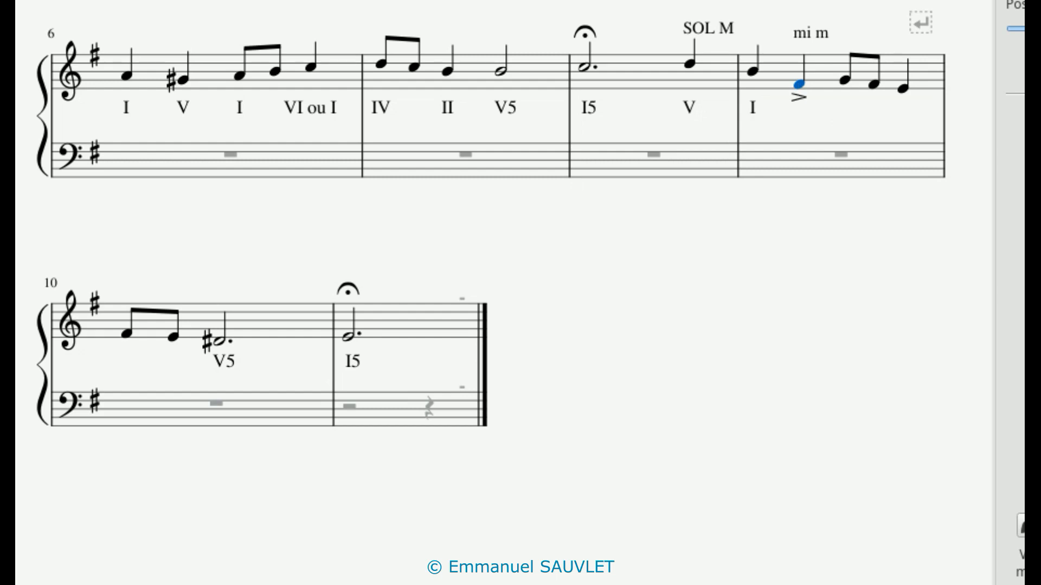
key(ctrl+z)
key(ctrl+l)
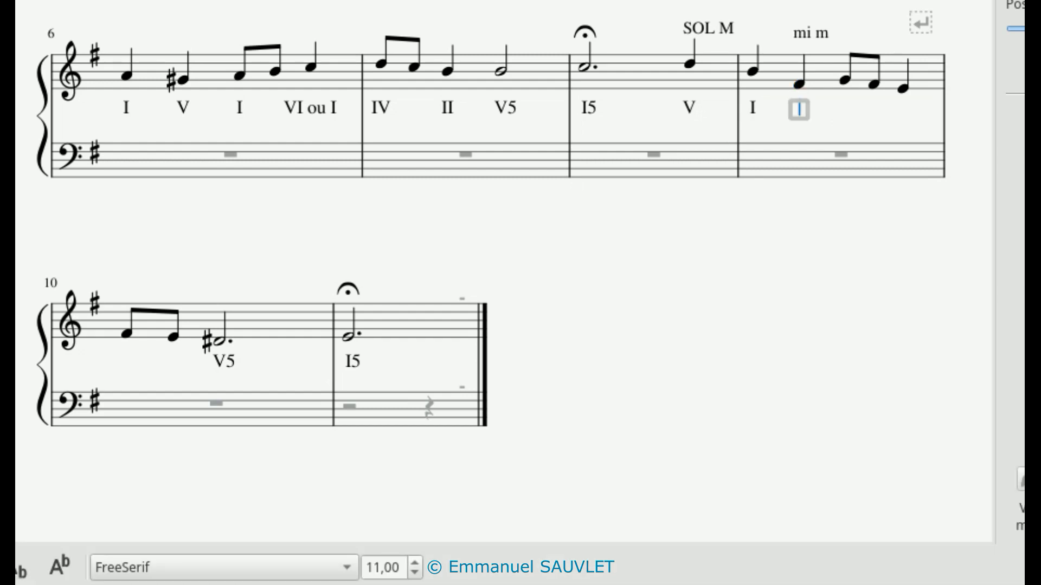
text(V)
key(space)
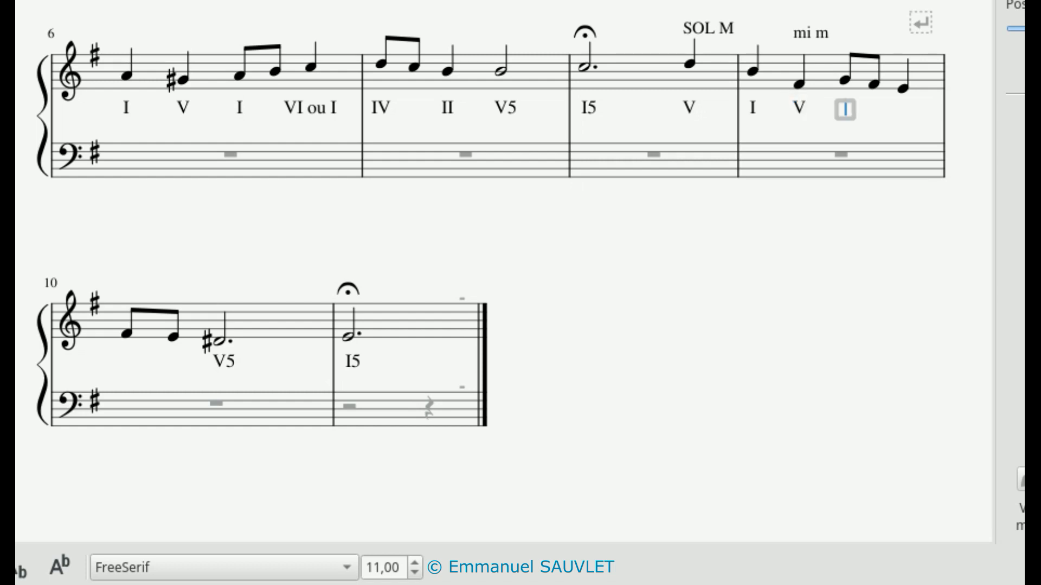
text(I)
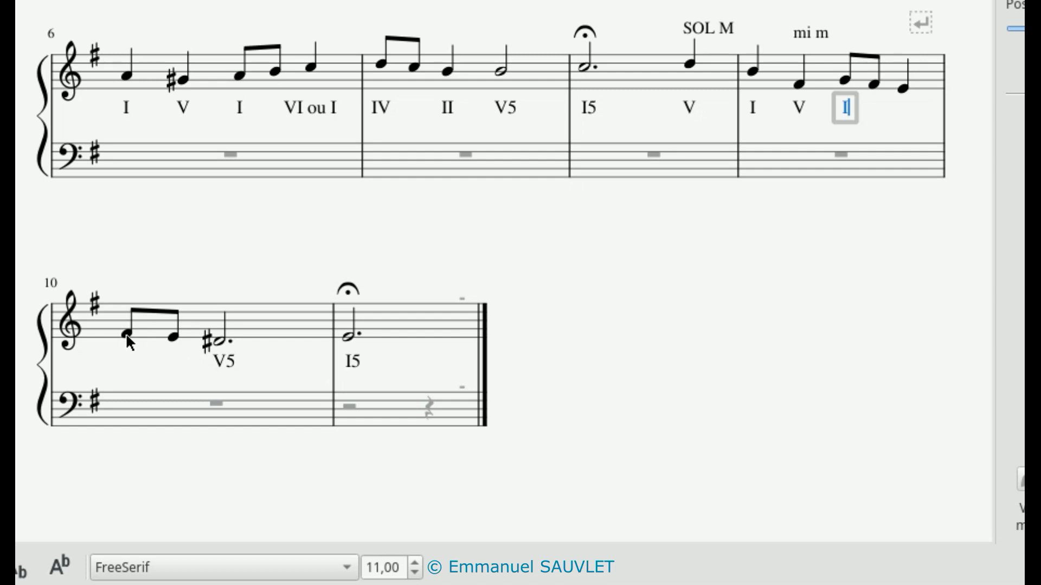
Add the chord degree "IV" under the last note of measure 9 and "II" under the first eighth note of measure 10.
click(902, 89)
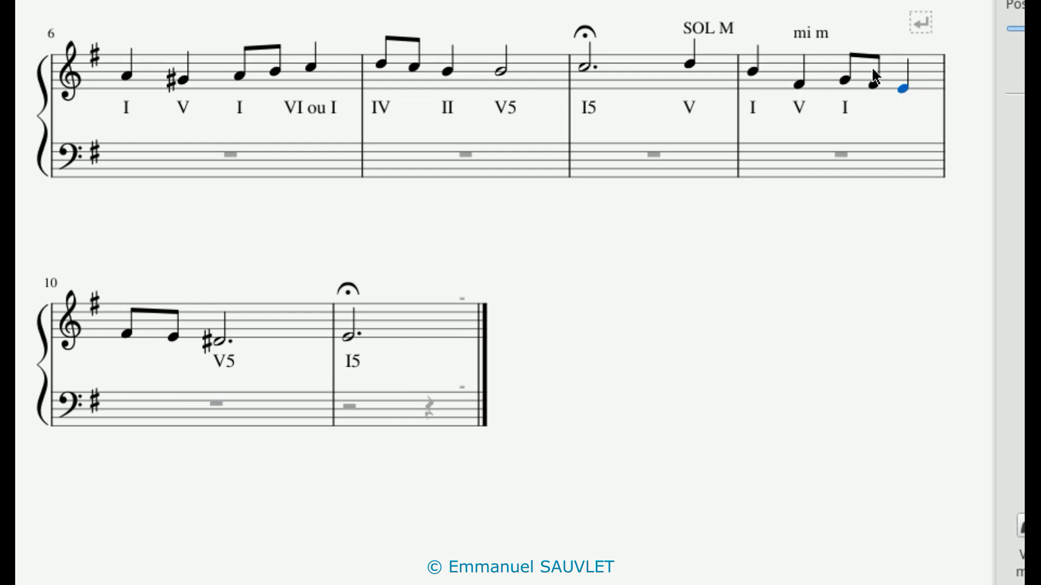
key(ctrl+l)
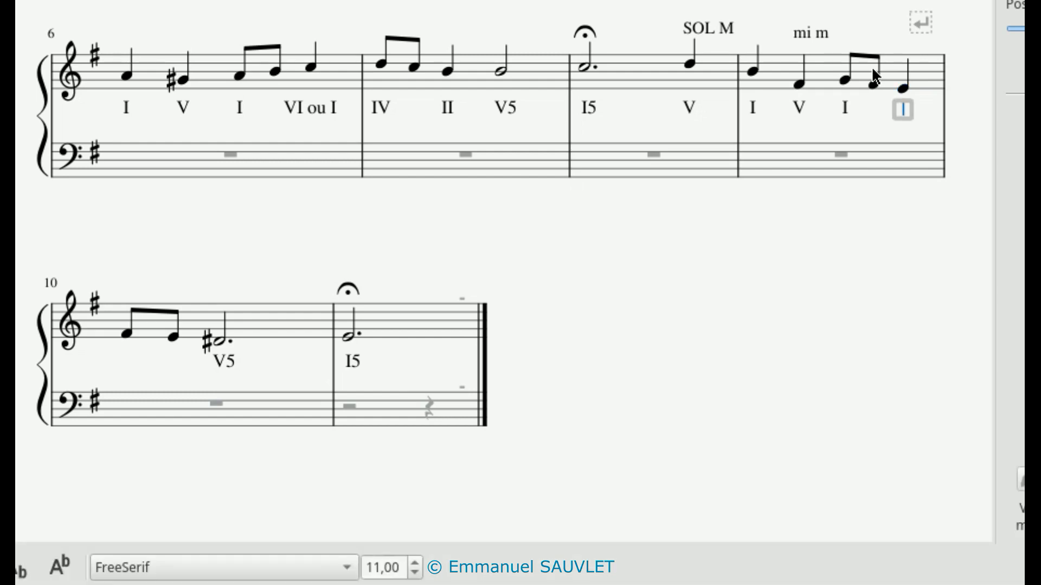
text(IV)
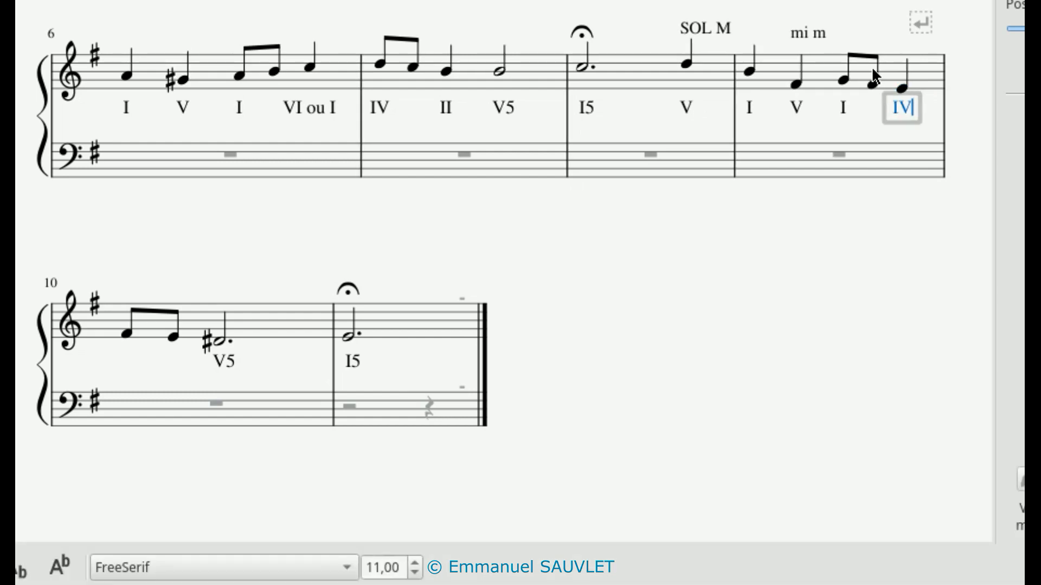
click(131, 335)
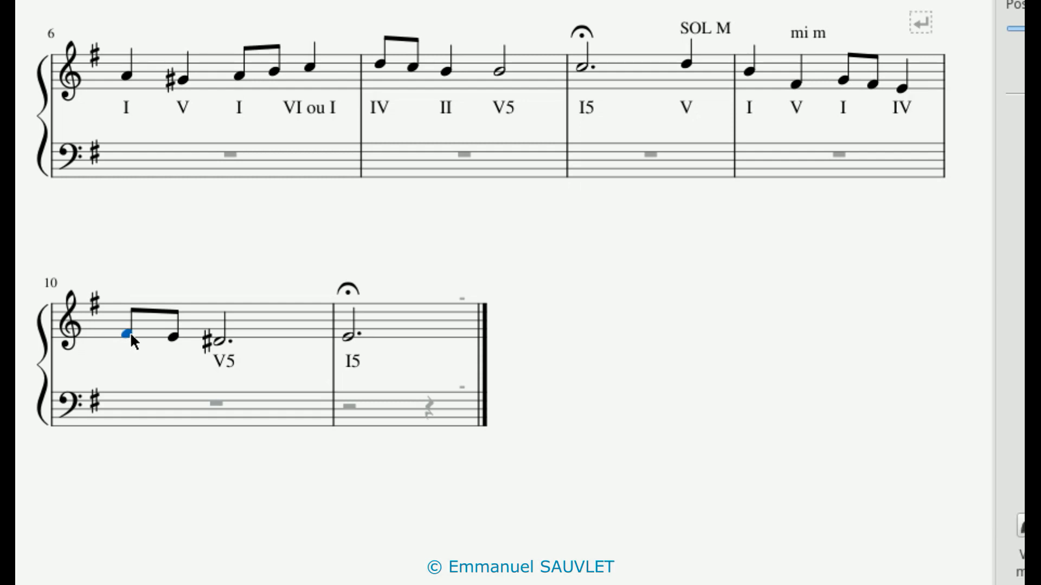
key(ctrl+l)
text(II)
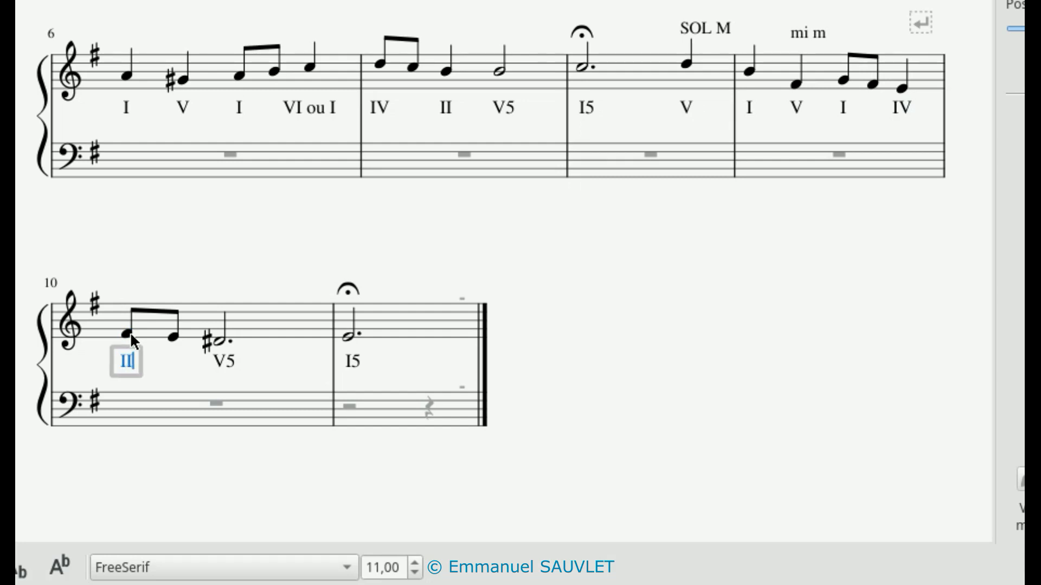
click(161, 370)
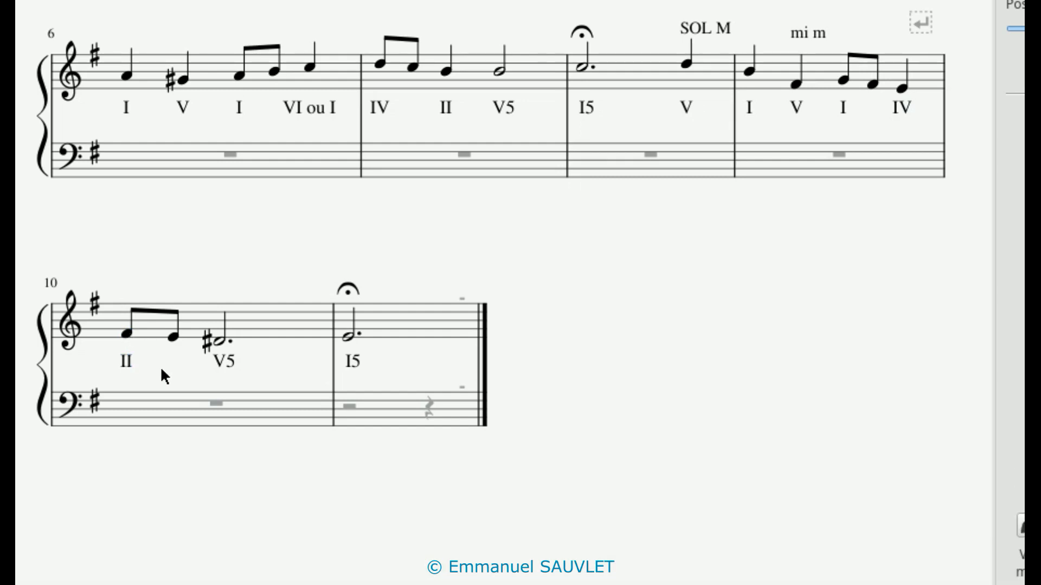
Enter a quarter-note E in the bass for the pickup and for beat 1 of measure 2, lowering the pickup E by an octave.
scroll(160, 365, up, 5)
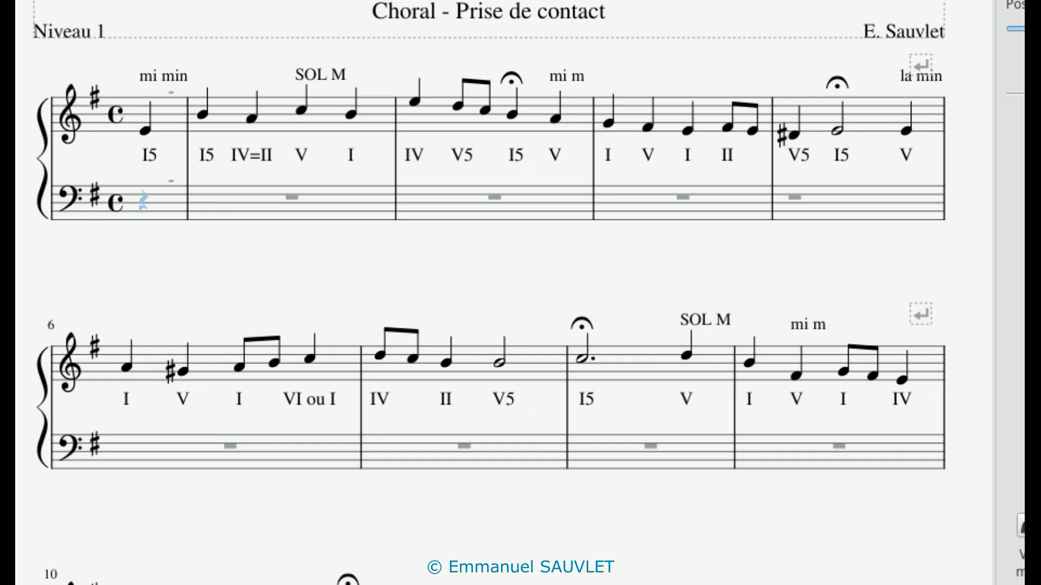
click(145, 206)
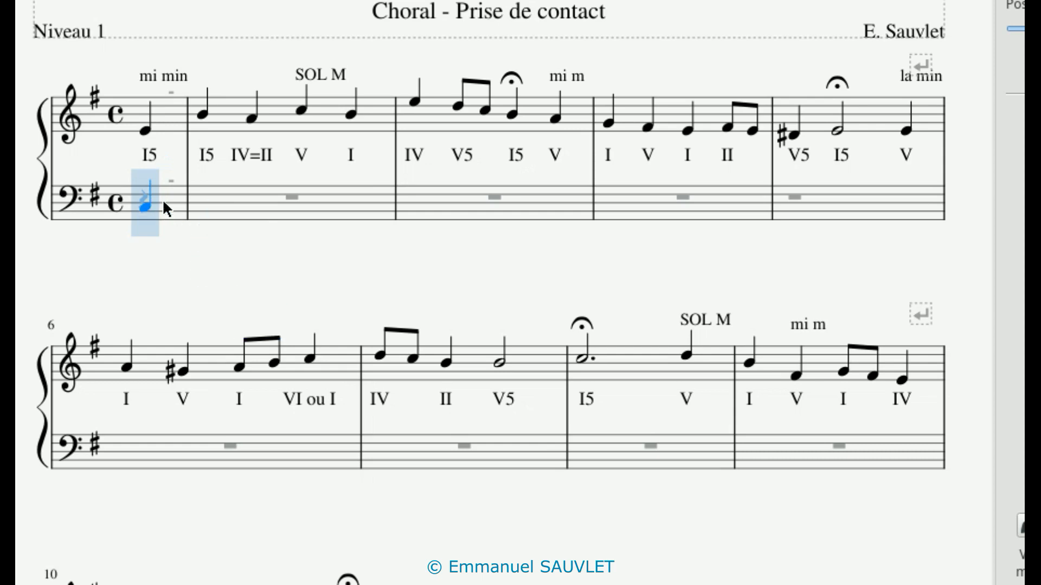
click(164, 246)
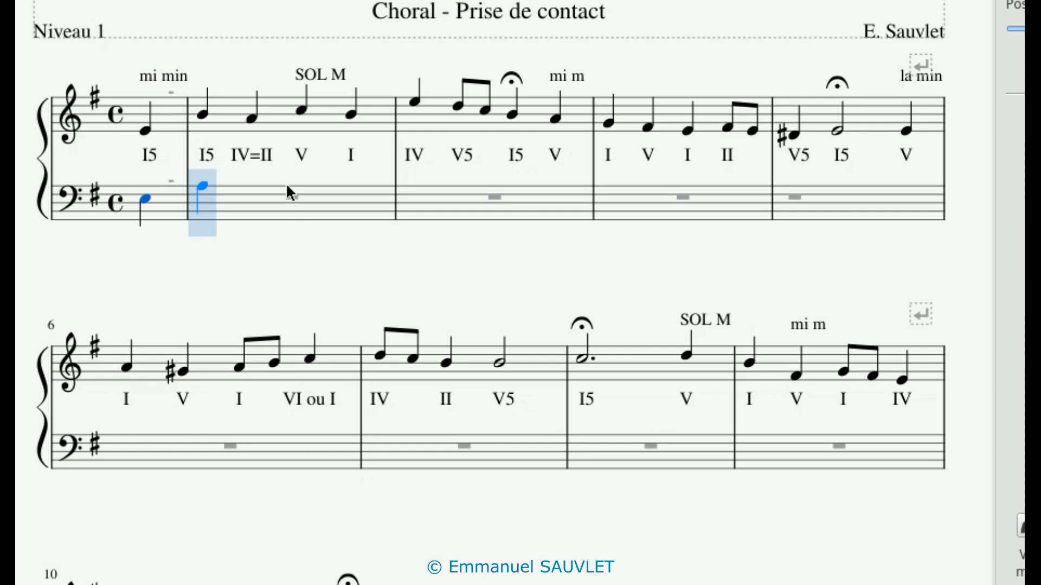
click(232, 197)
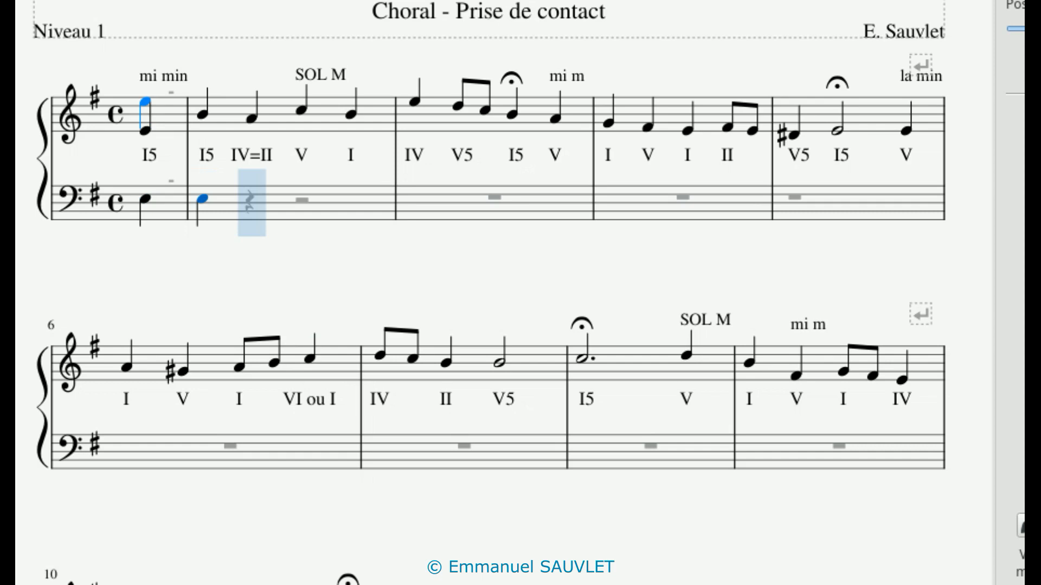
drag(145, 193, 146, 224)
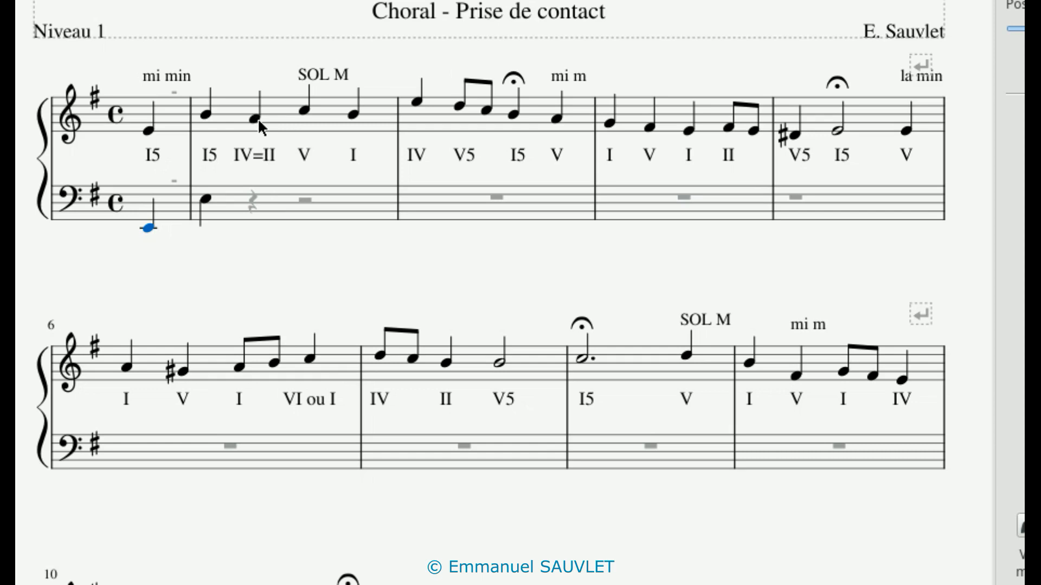
Shorten the first bass note of measure 2 to an eighth note and follow it with an eighth-note D and a C on beat 2.
click(207, 196)
key(3)
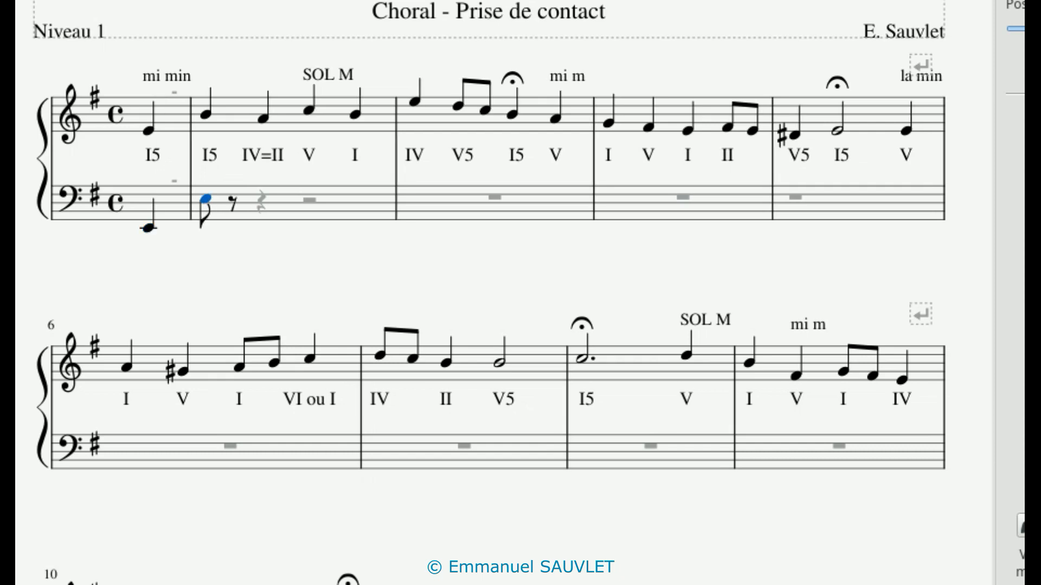
key(n)
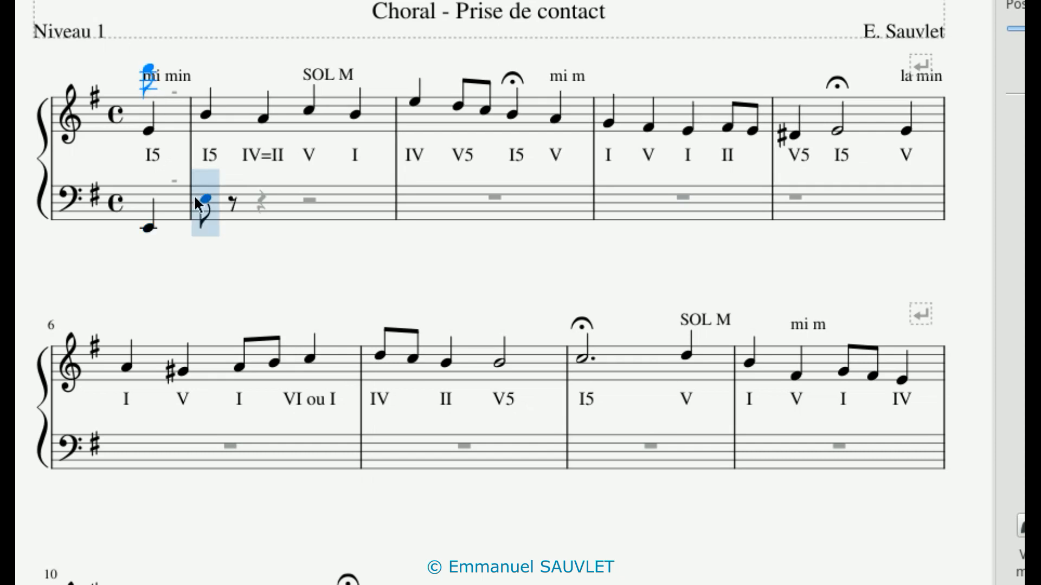
click(234, 202)
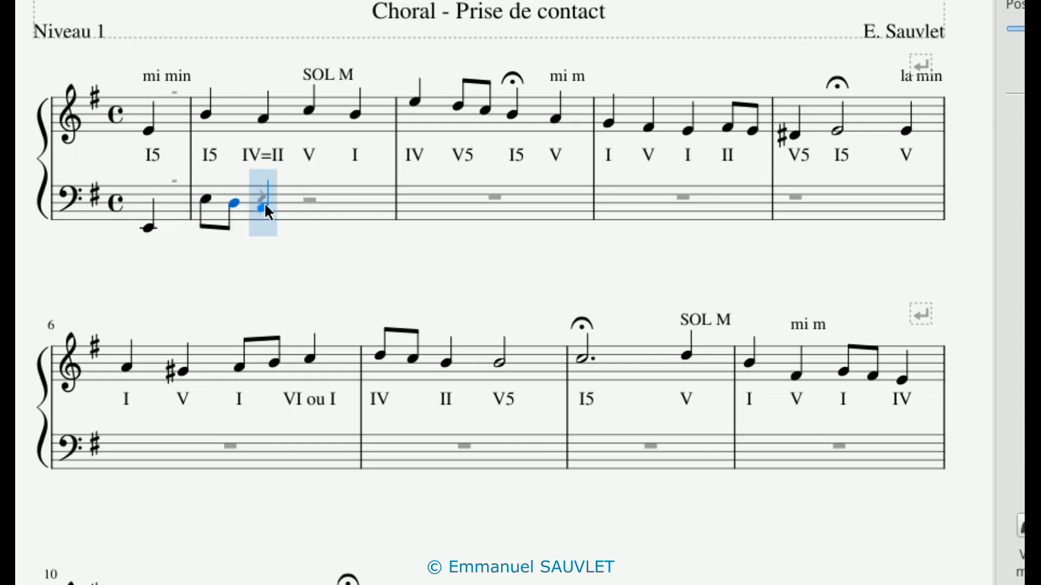
click(264, 203)
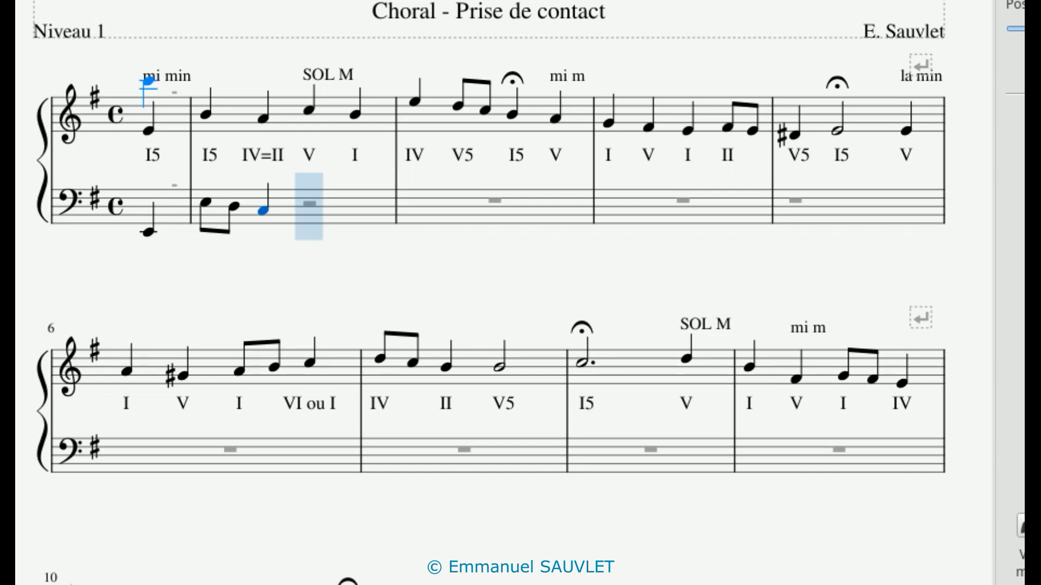
Shorten the bass C on beat 2 of measure 2 to an eighth note and add an eighth-note B after it.
key(Escape)
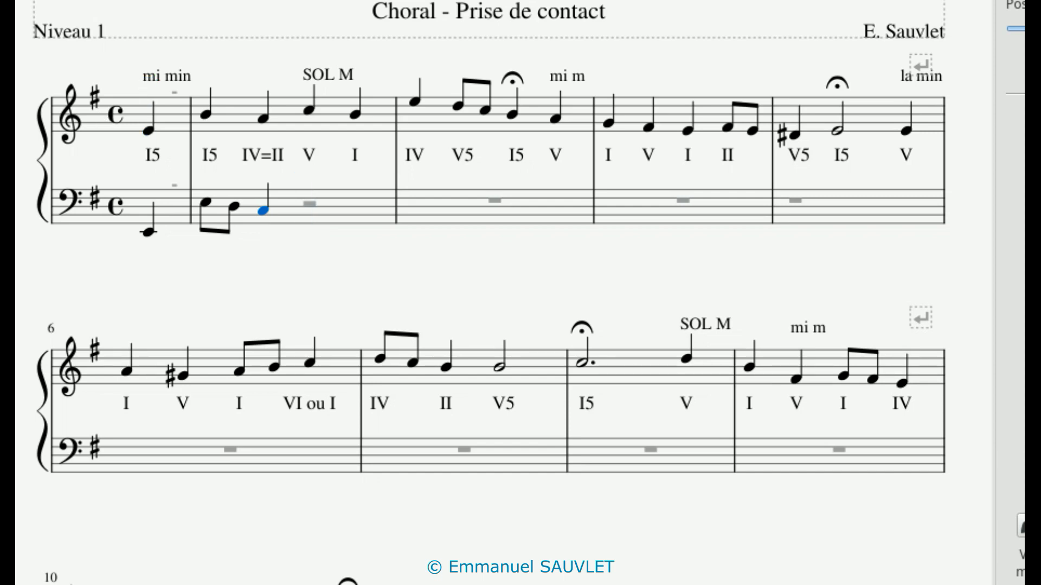
key(3)
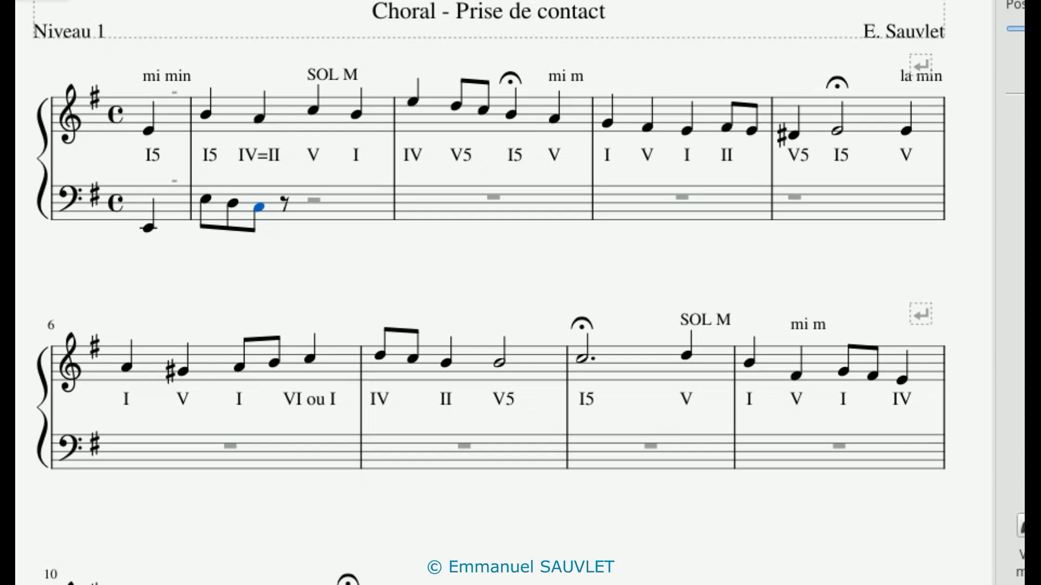
key(n)
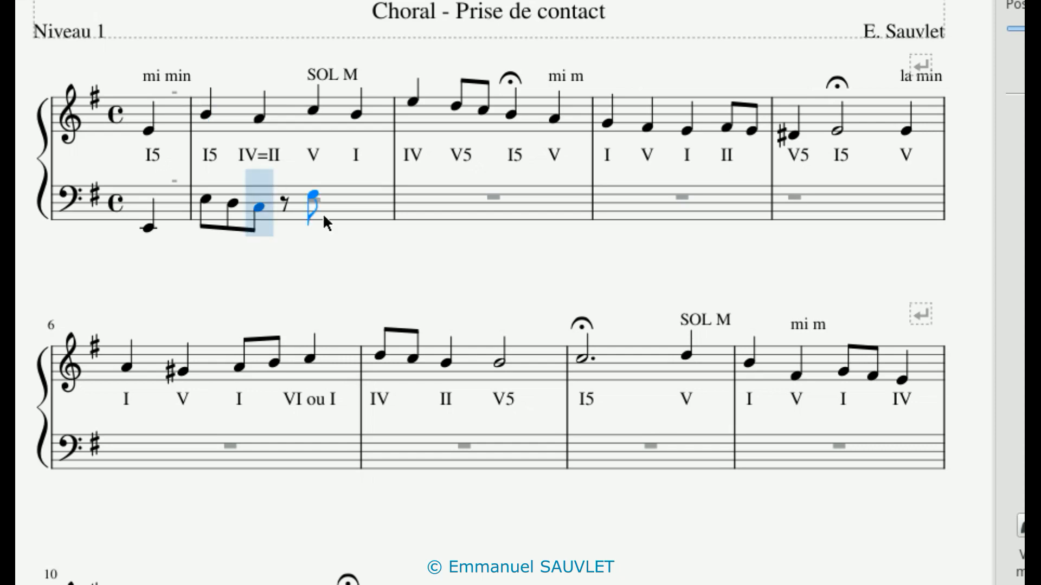
click(271, 207)
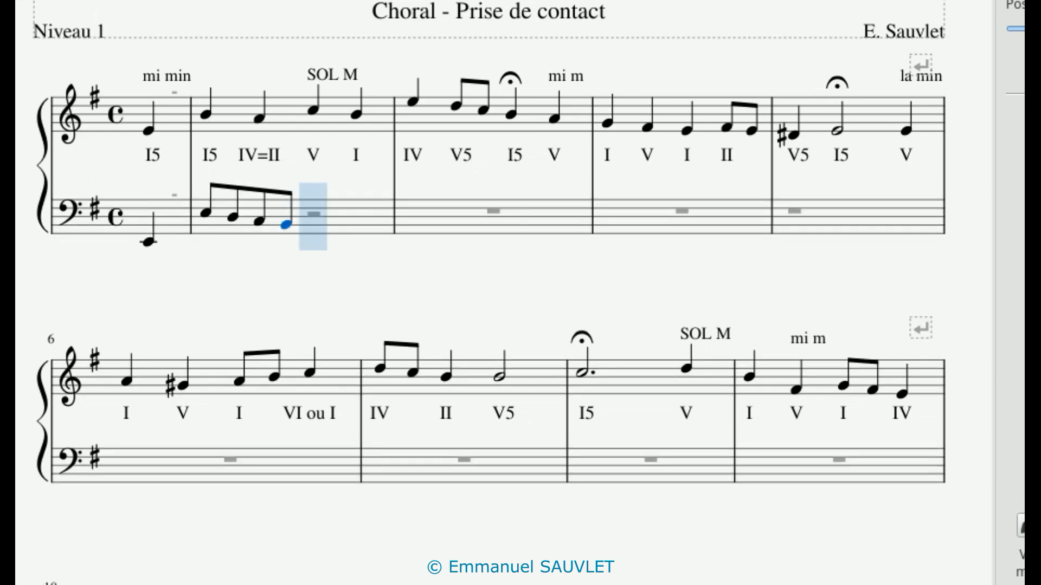
Enter quarter notes A and G in the bass on beats 3 and 4 of measure 2.
click(310, 229)
click(340, 233)
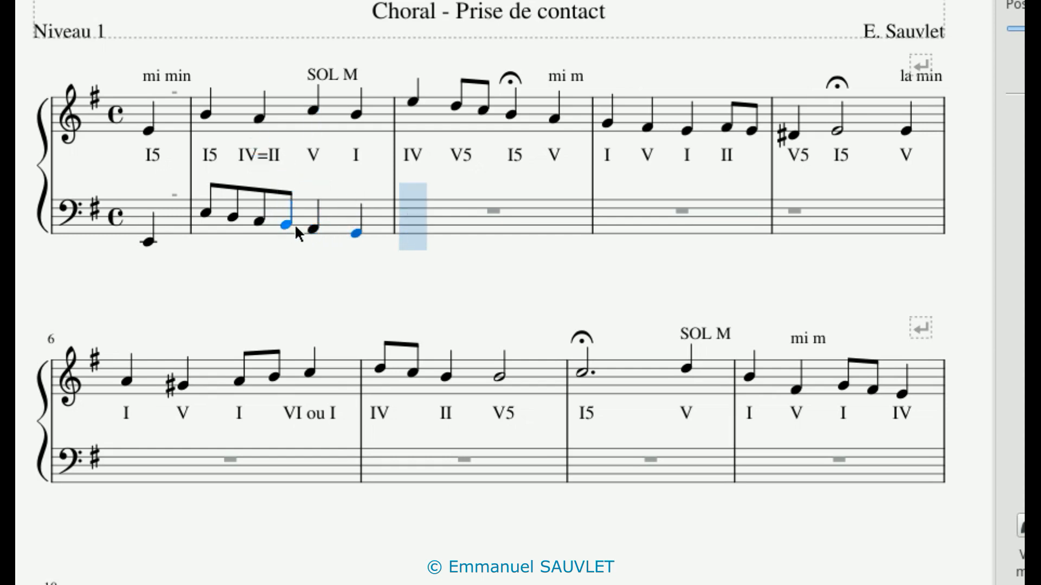
key(Escape)
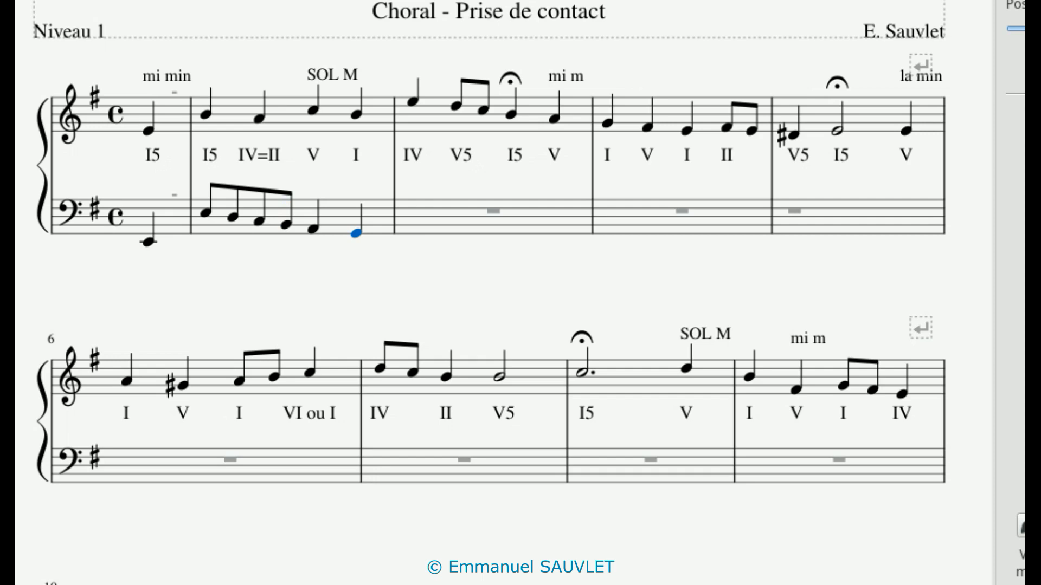
Flip the stems of the bass notes in measure 2 downward, from the eighth-note C through the final G.
click(261, 223)
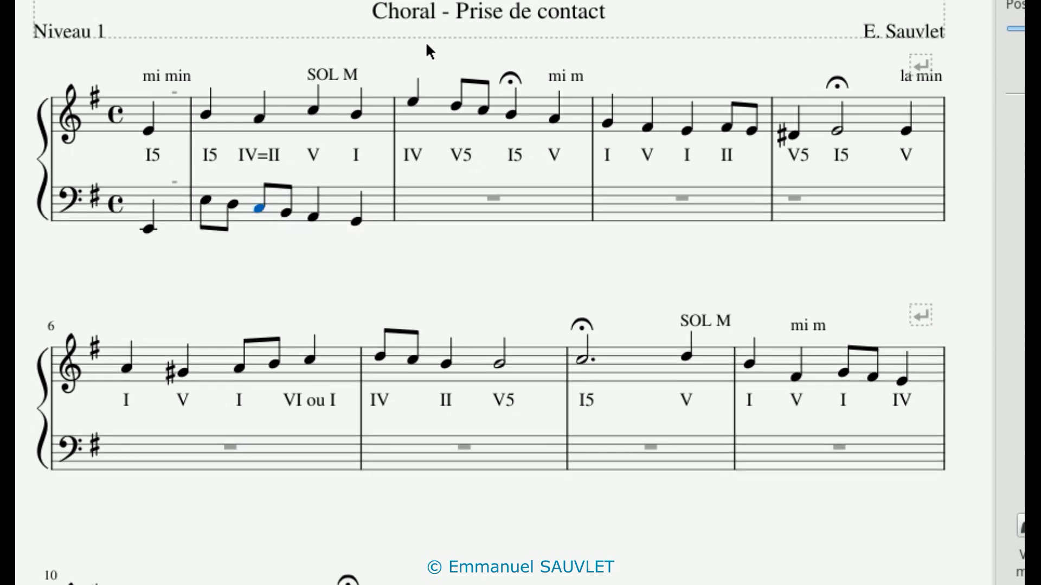
key(x)
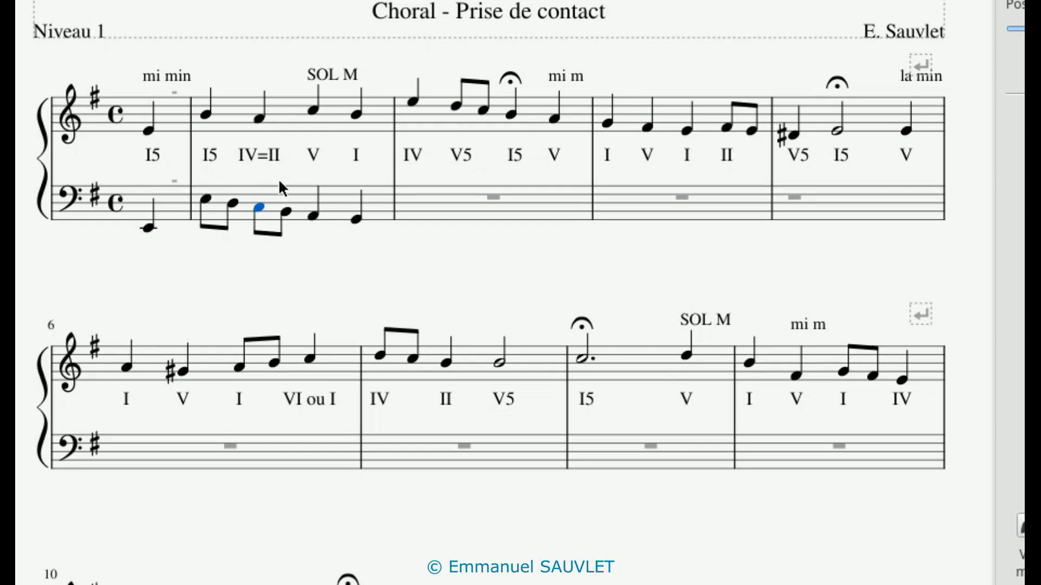
click(313, 217)
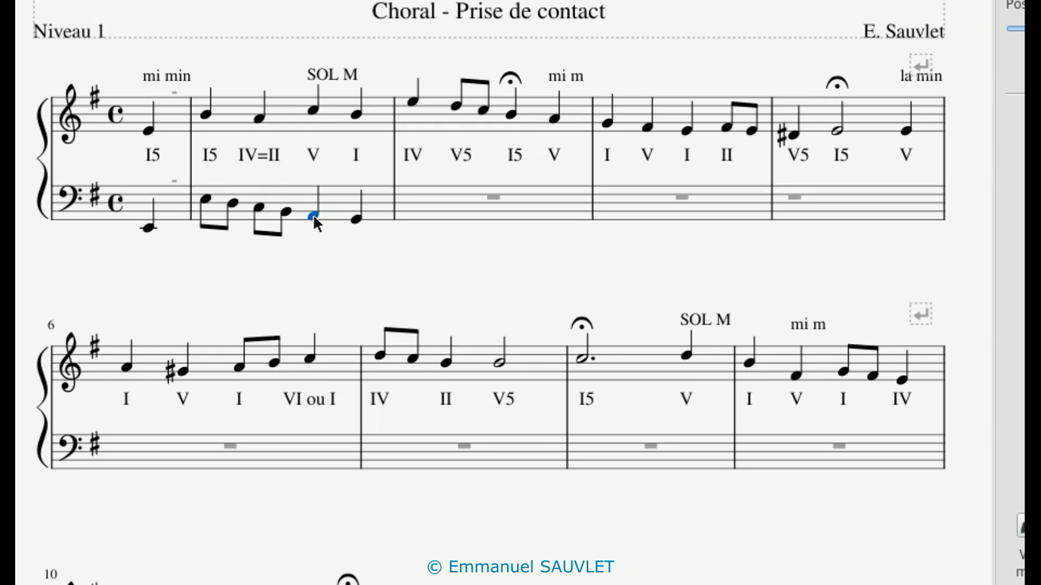
shift+click(357, 217)
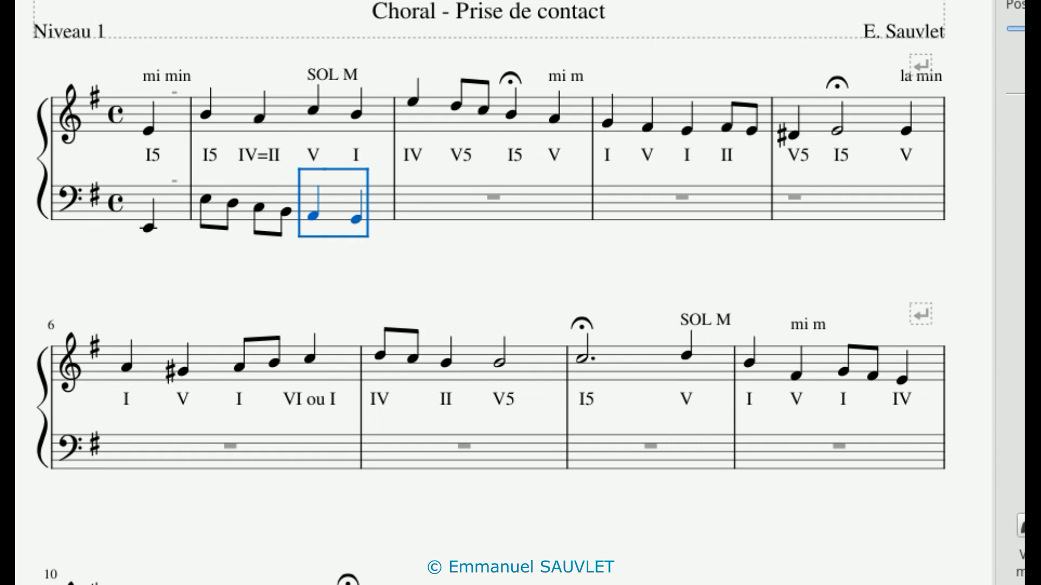
key(x)
Fill measure 3 of the bass with the quarter notes C, D, low G and D.
click(412, 199)
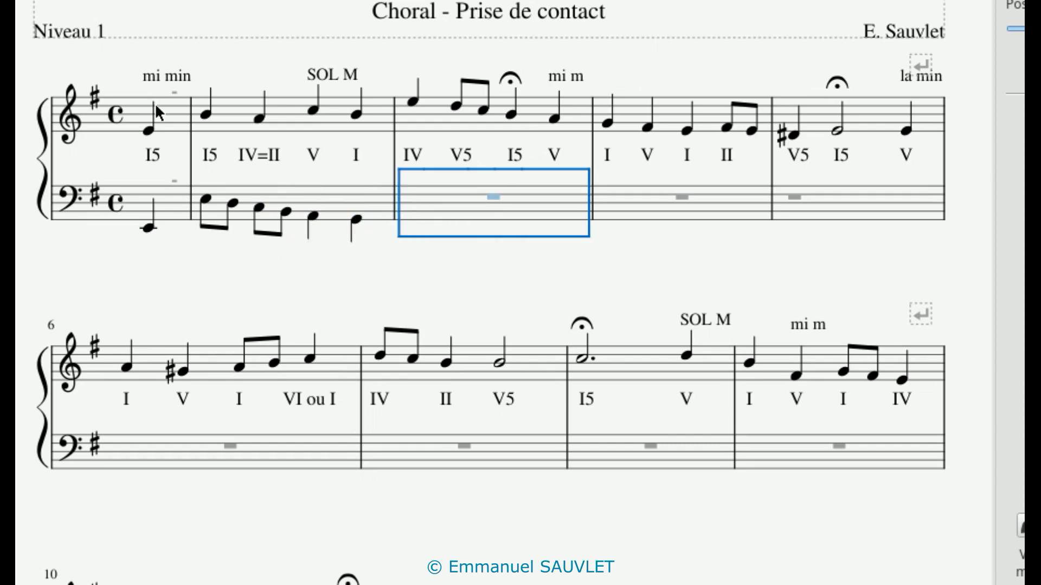
key(n)
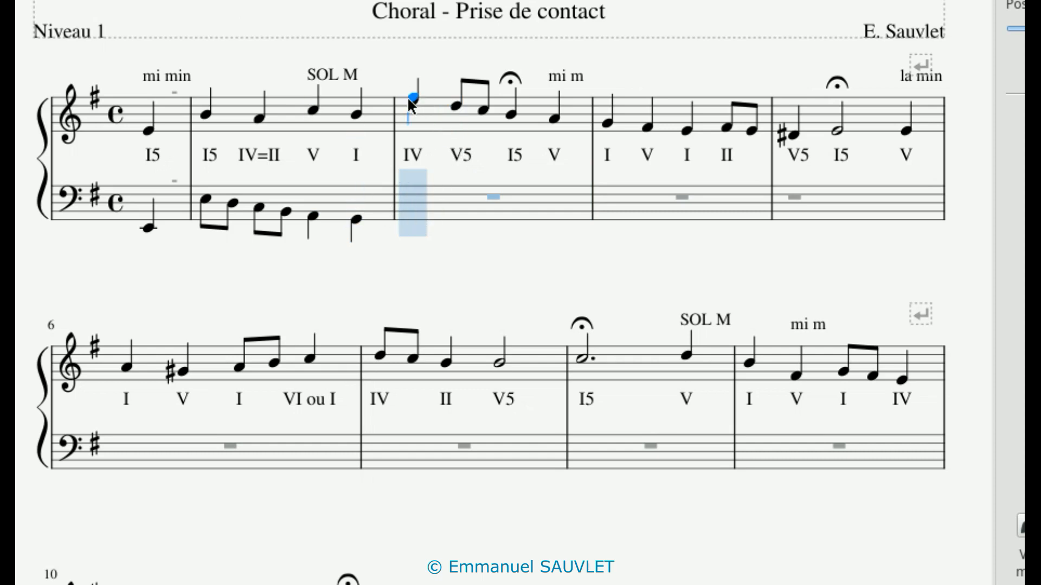
click(415, 207)
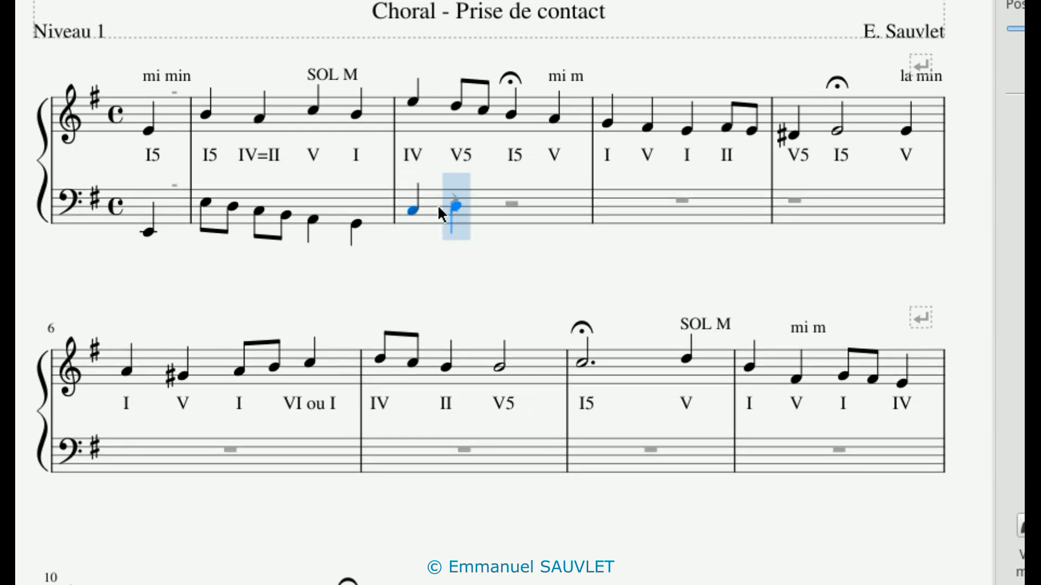
click(438, 206)
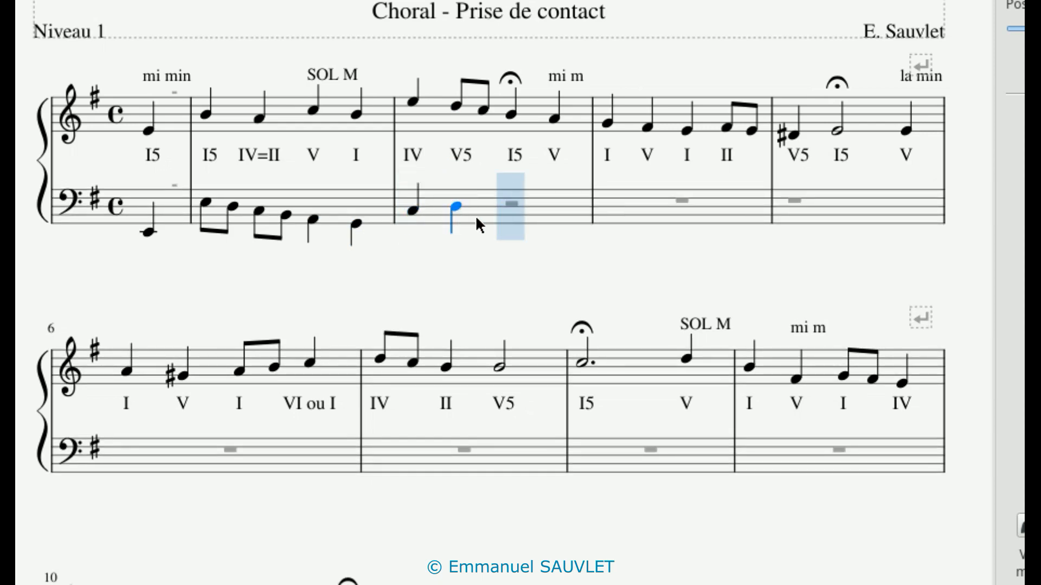
click(510, 222)
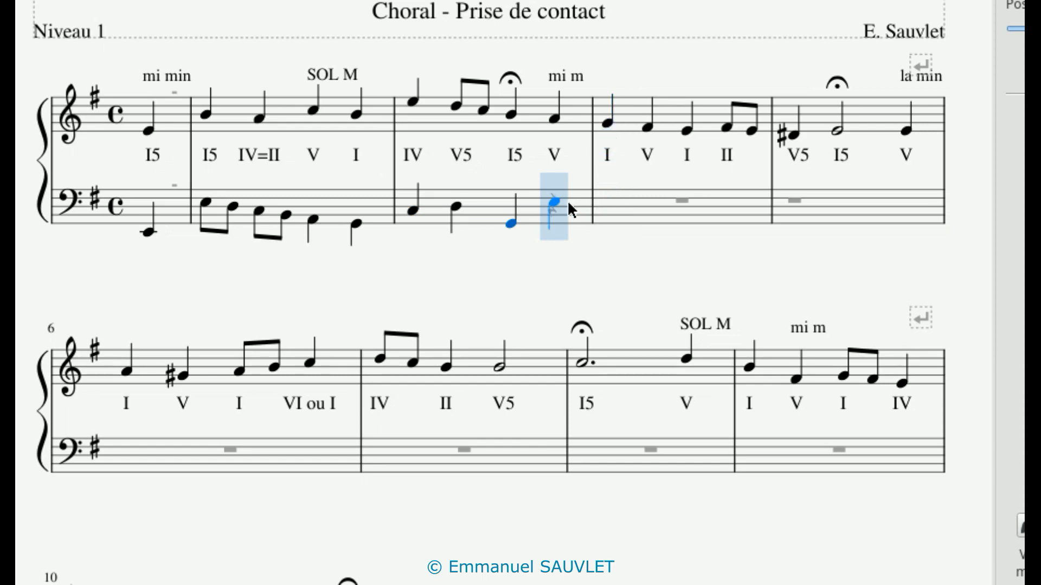
Enter quarter notes E, F sharp and G in the bass on the first three beats of measure 4.
click(606, 198)
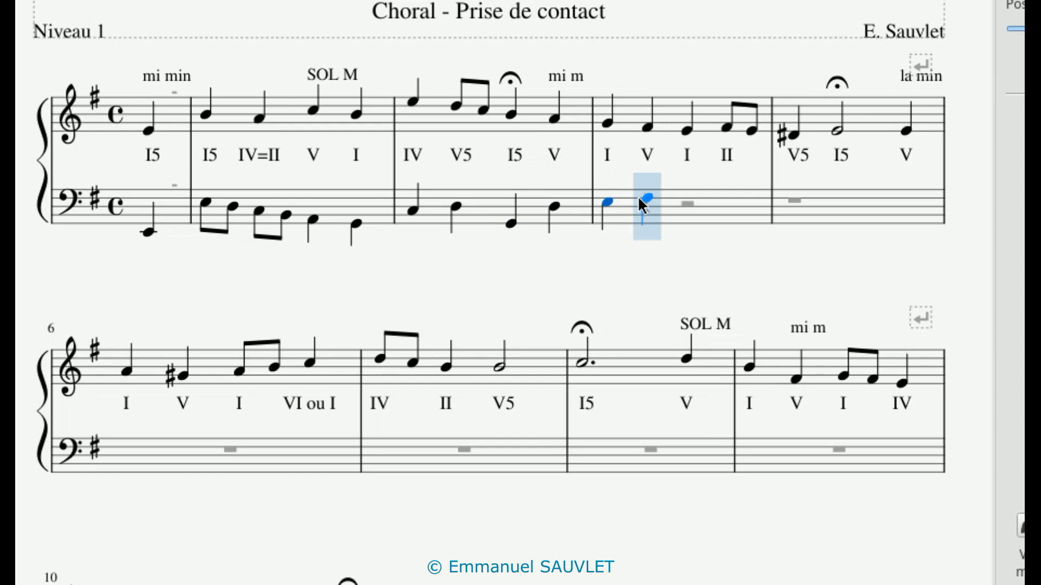
click(640, 197)
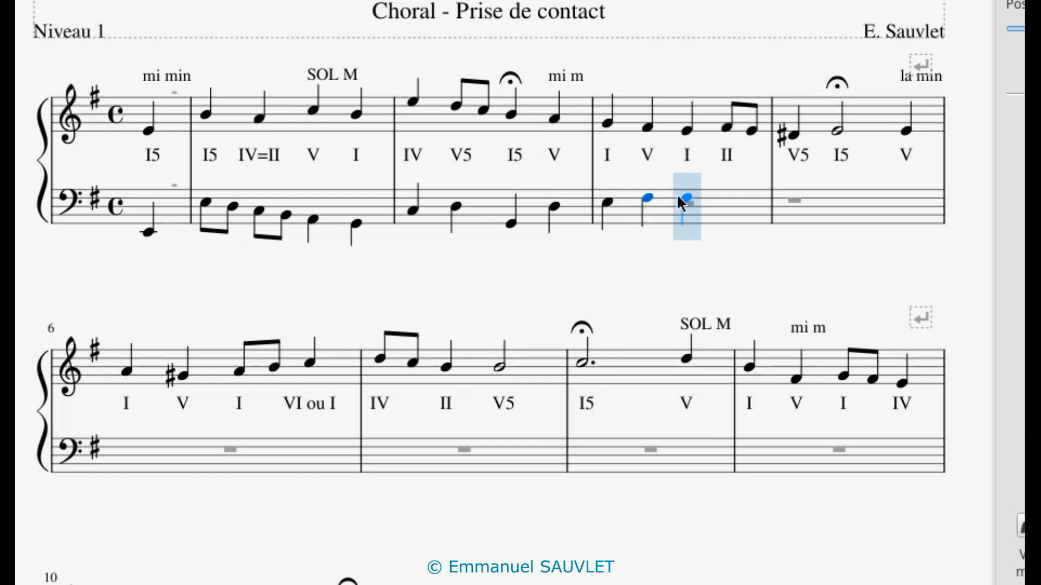
click(681, 193)
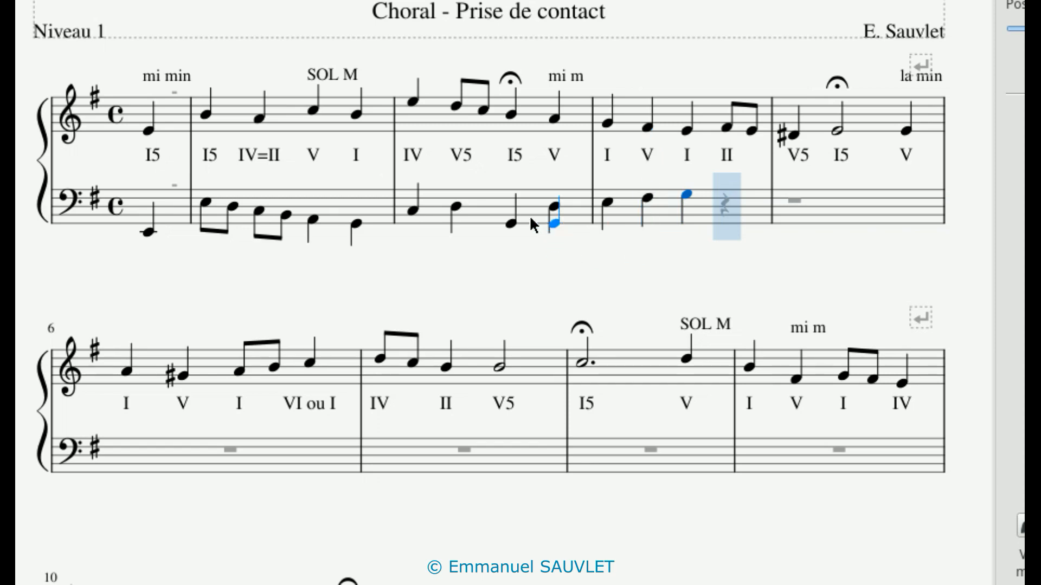
key(Escape)
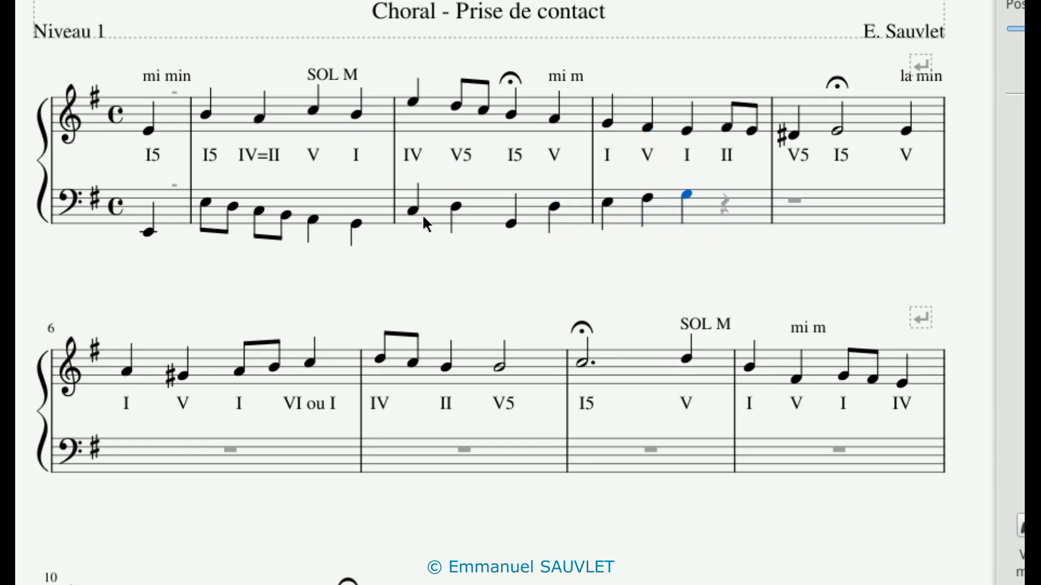
Flip the stems of the bass C and G in measure 3 downward.
click(412, 212)
key(x)
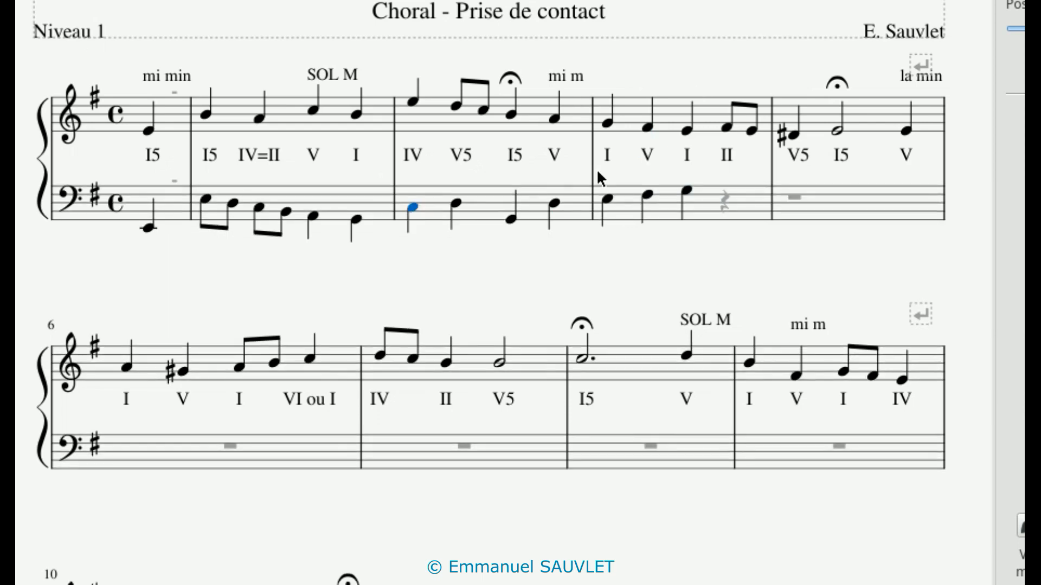
click(507, 219)
key(x)
Change the last bass note of measure 3 to D sharp and lower it by an octave.
click(555, 205)
key(Up)
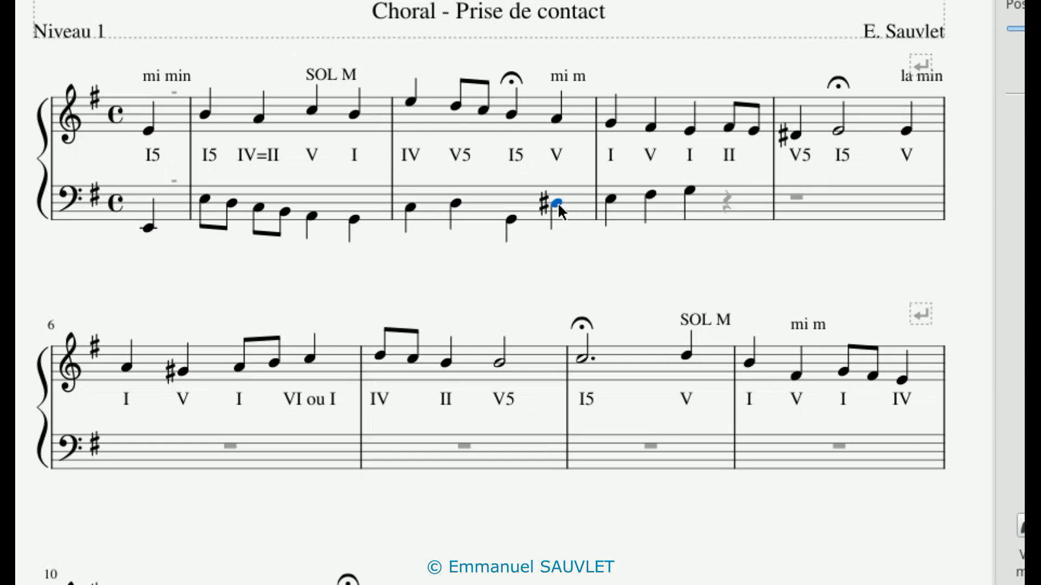
drag(557, 203, 557, 226)
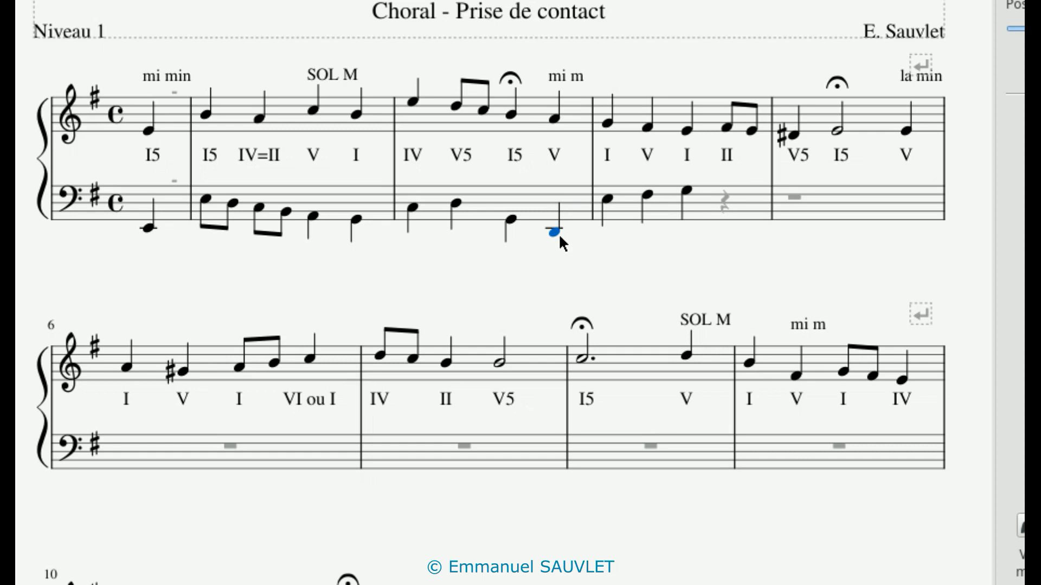
click(659, 1)
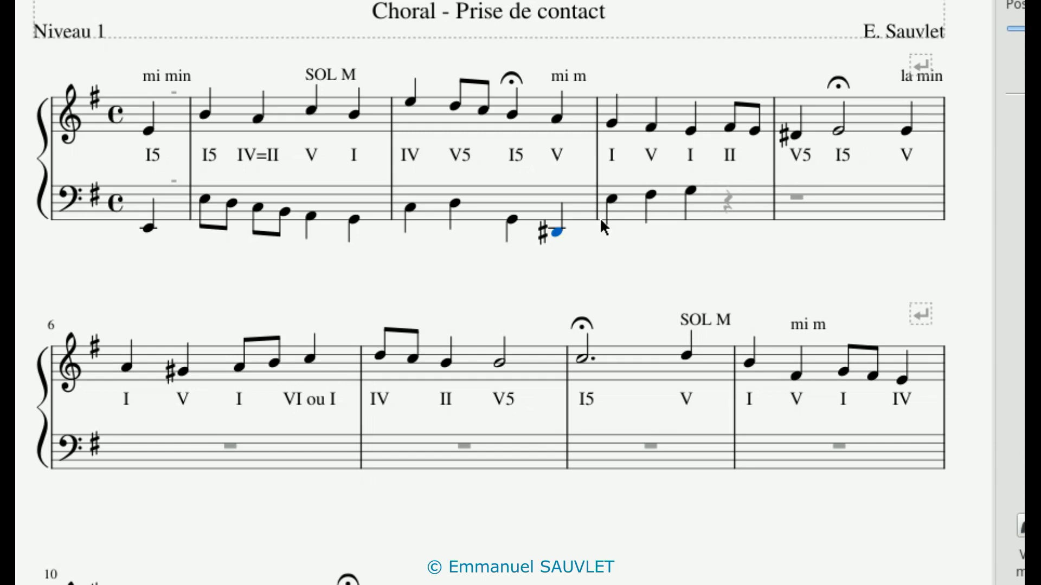
Lower the bass notes E, F sharp and G in measure 4 by an octave.
click(617, 199)
key(Down)
key(Down)
key(Down)
key(Down)
key(Down)
key(Down)
key(Down)
drag(653, 192, 657, 221)
click(693, 189)
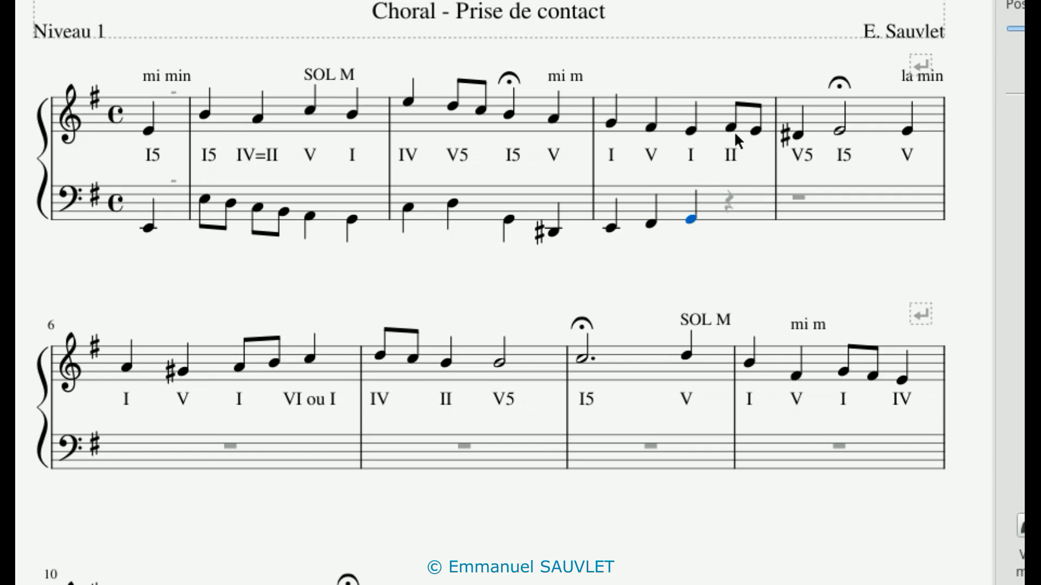
Enter a quarter-note A on beat 4 of bass measure 4, followed by a quarter-note B and a low half-note E in measure 5.
click(733, 199)
key(n)
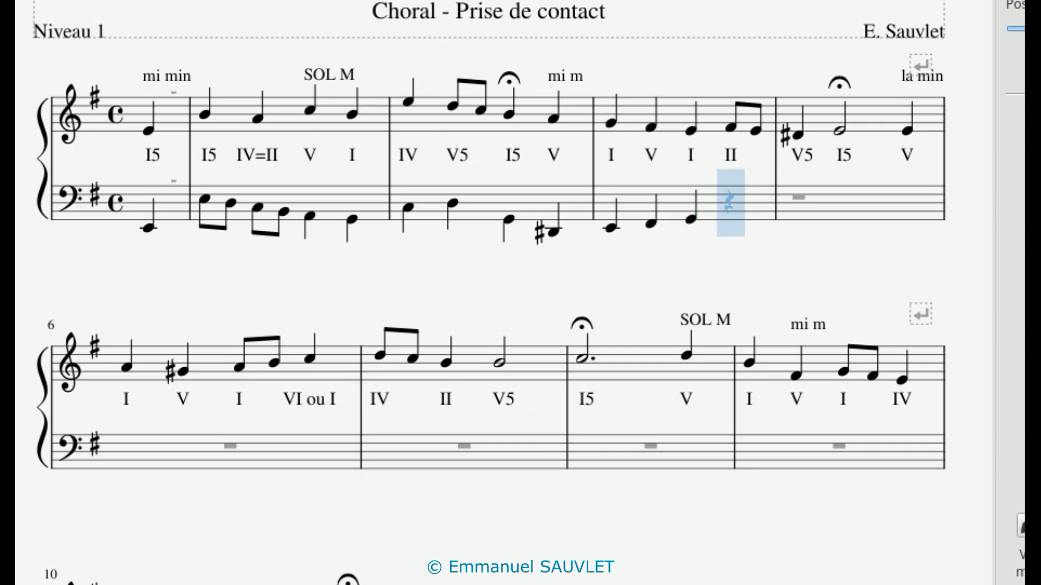
click(745, 214)
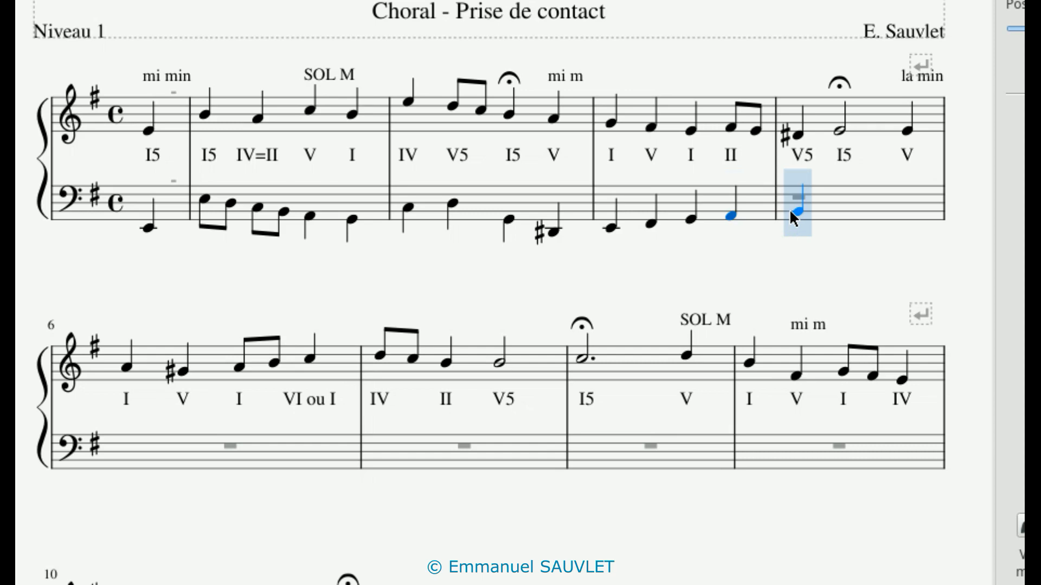
click(794, 210)
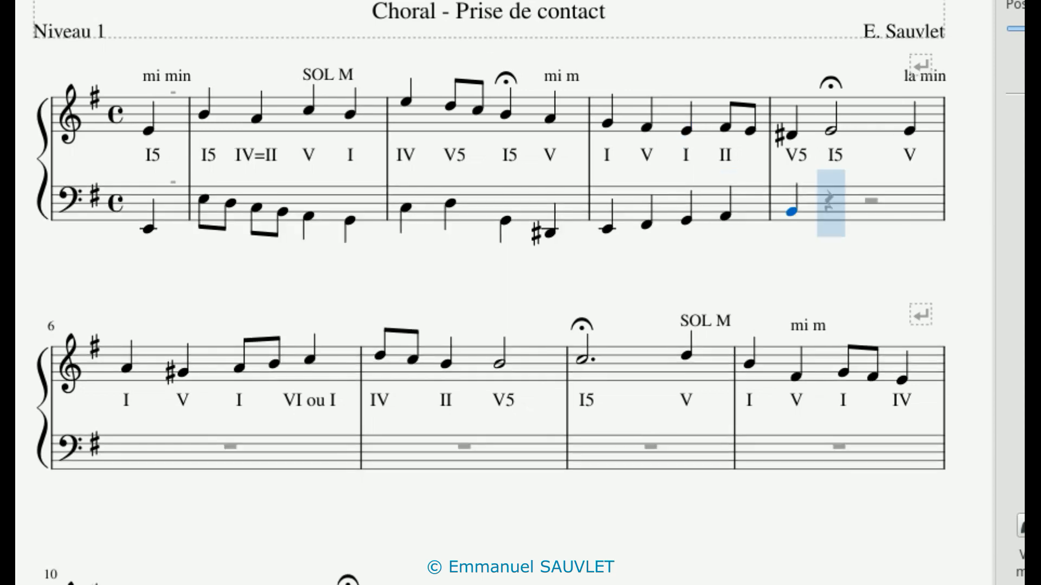
click(822, 228)
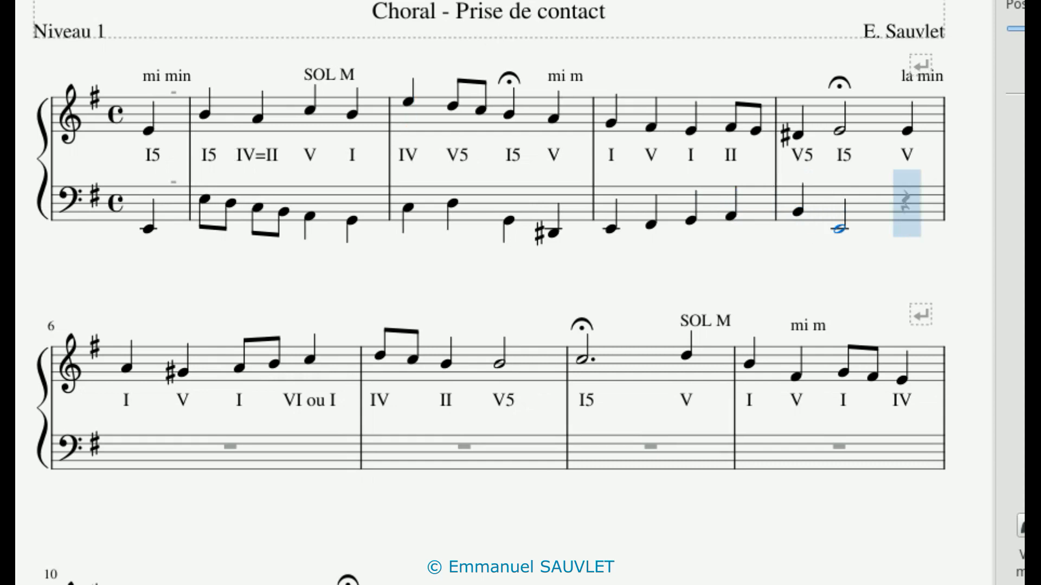
key(Escape)
Flip the stems downward for the bass notes from D sharp in measure 3 through the half-note E in measure 5.
click(552, 237)
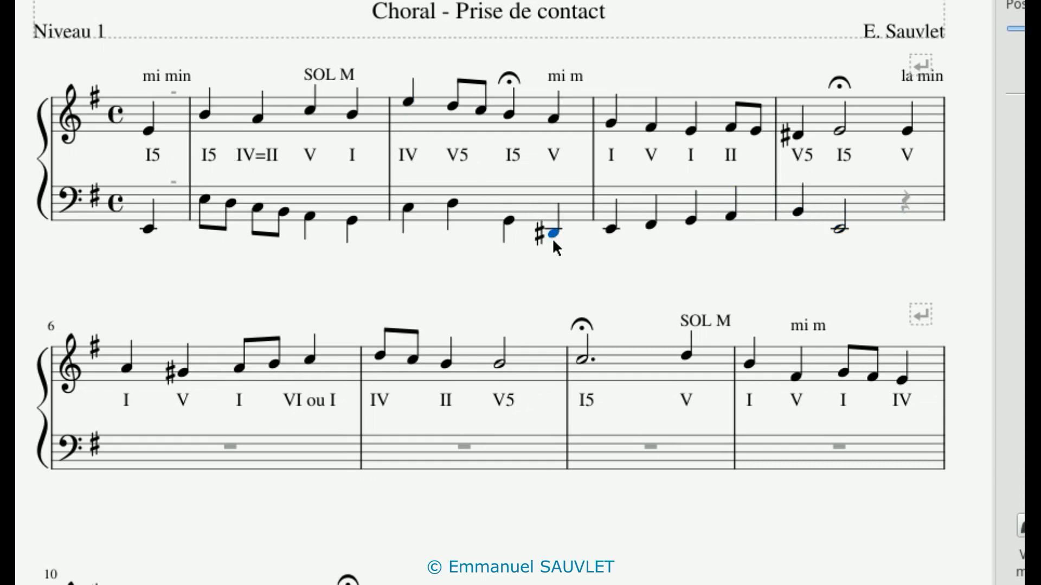
shift+click(840, 231)
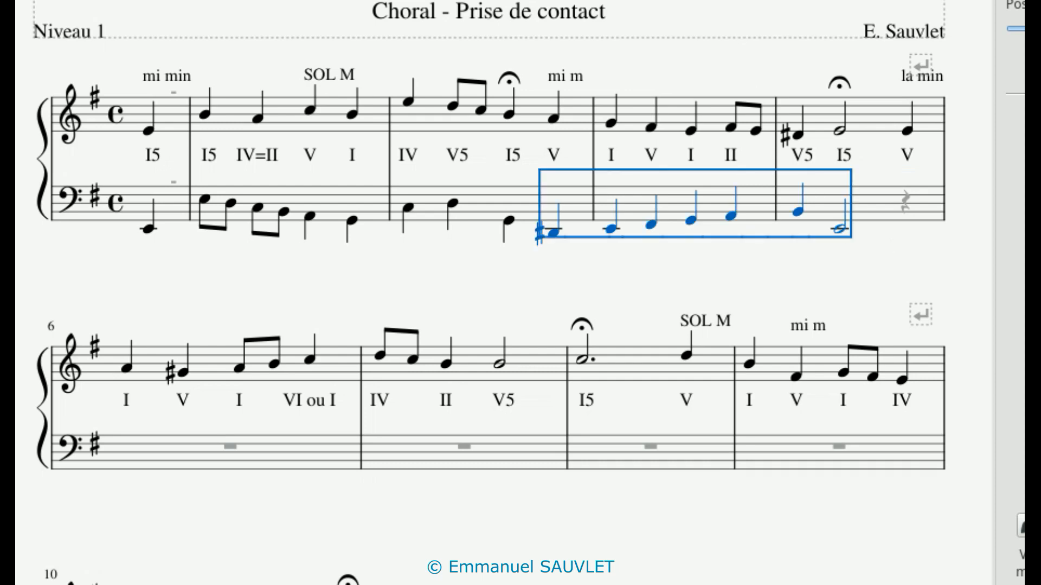
key(x)
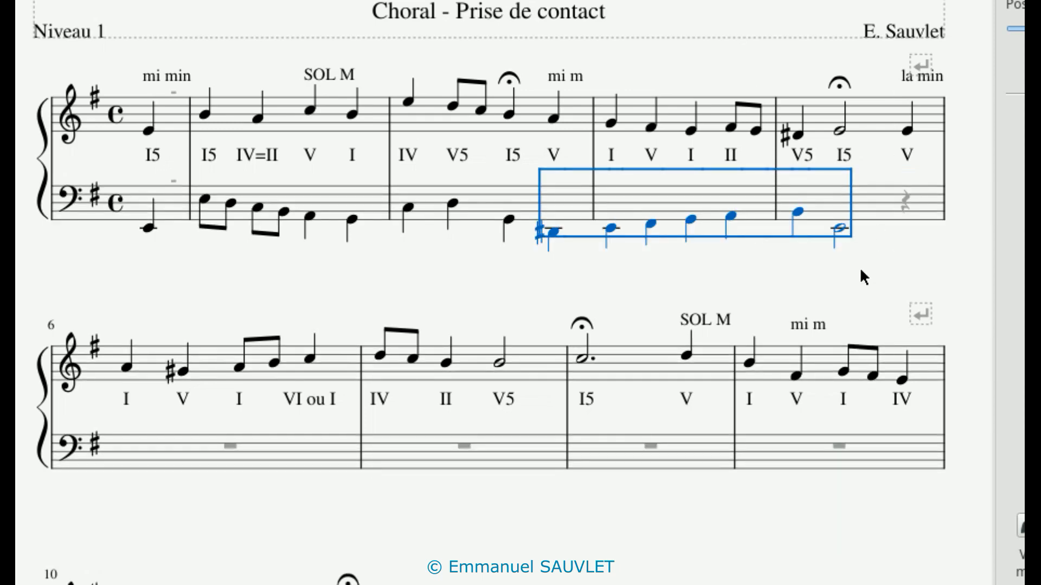
key(Escape)
Add a single fermata to the bass G on beat 3 of measure 3.
click(509, 218)
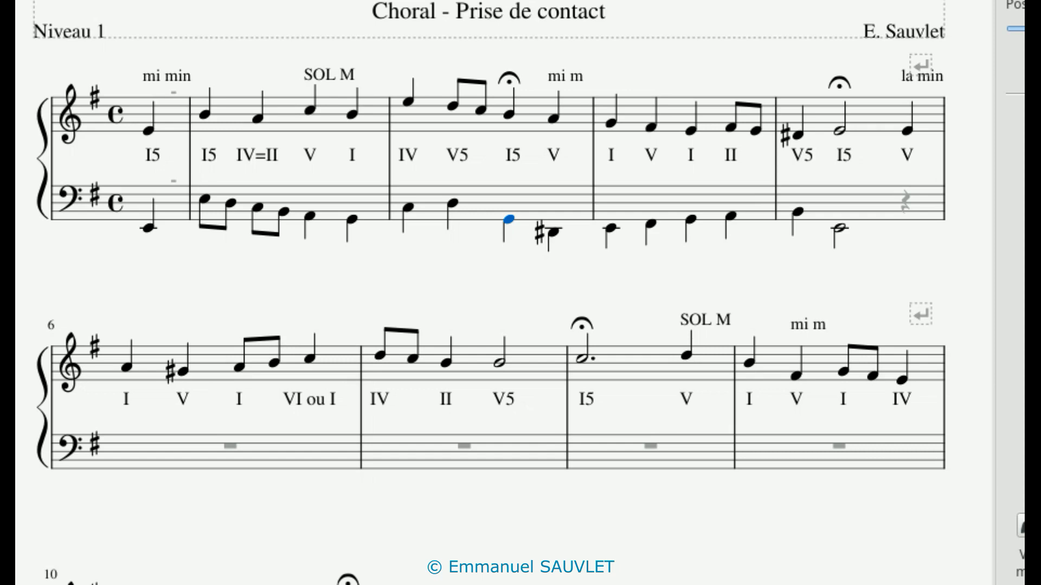
click(15, 108)
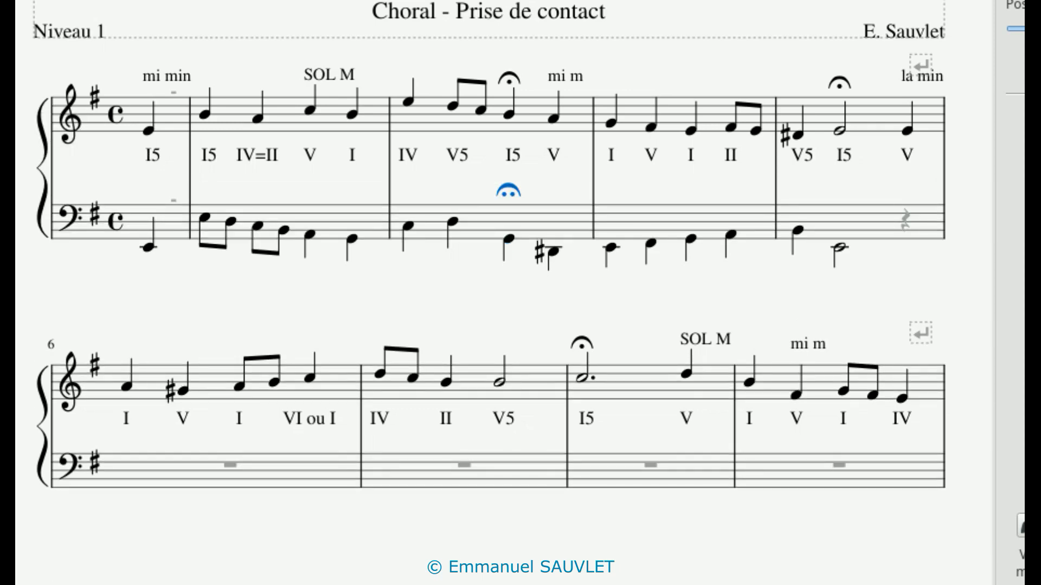
key(ctrl+z)
key(ctrl+shift+z)
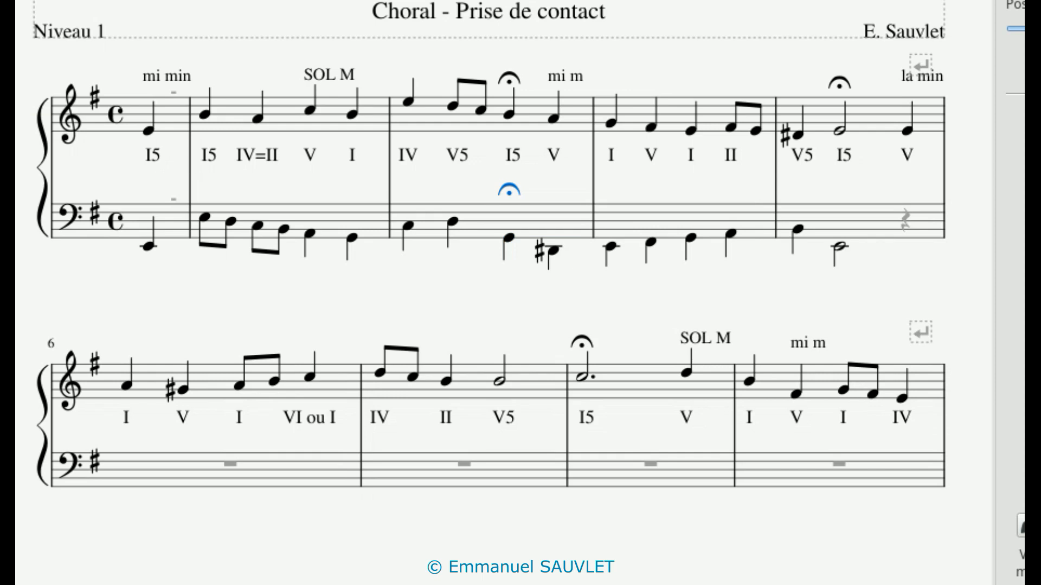
Show the Inspector and flip the fermata on the bass G of measure 3 below the staff.
key(F11)
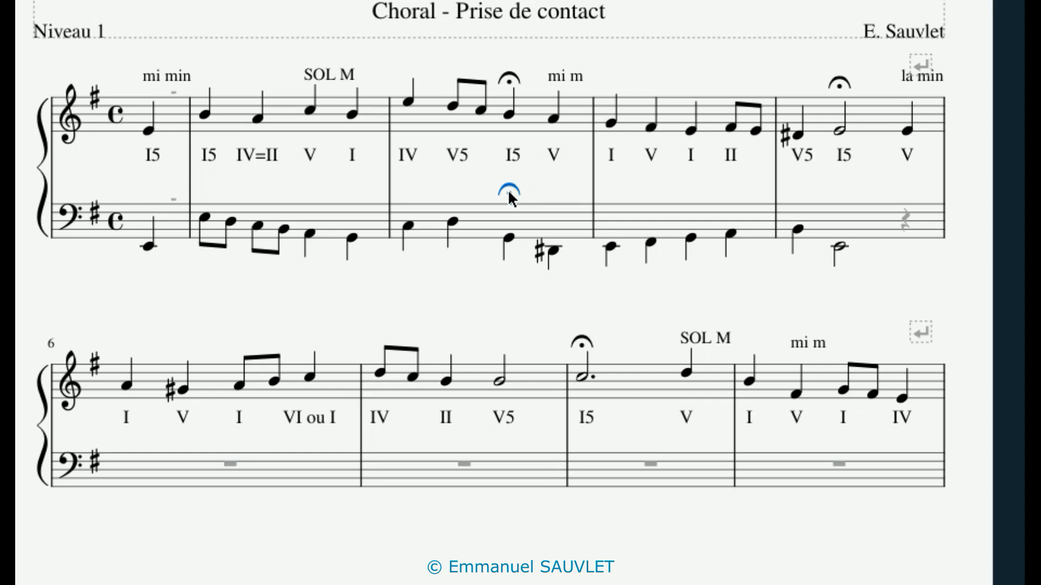
key(alt+a)
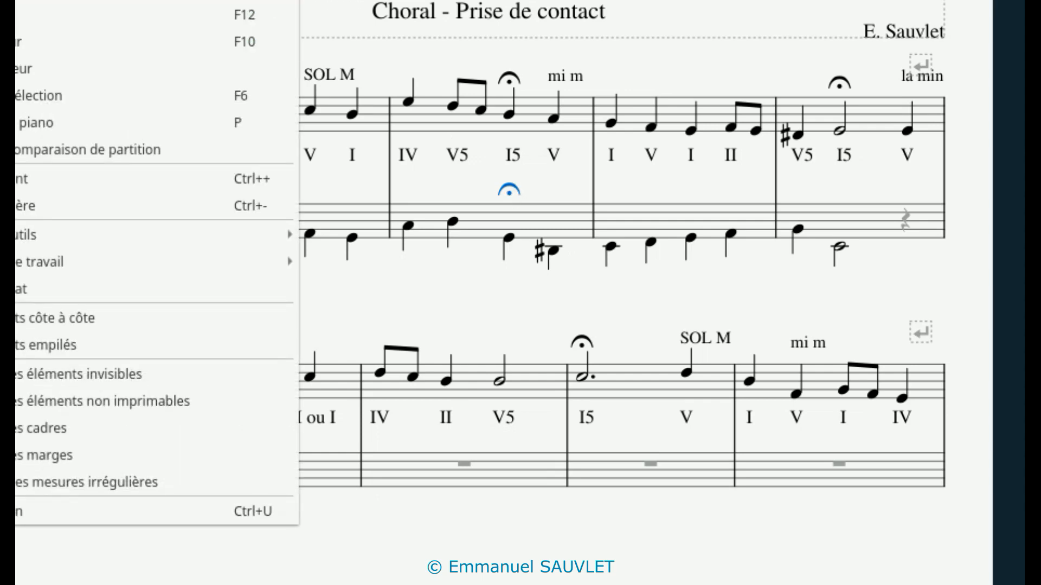
key(F8)
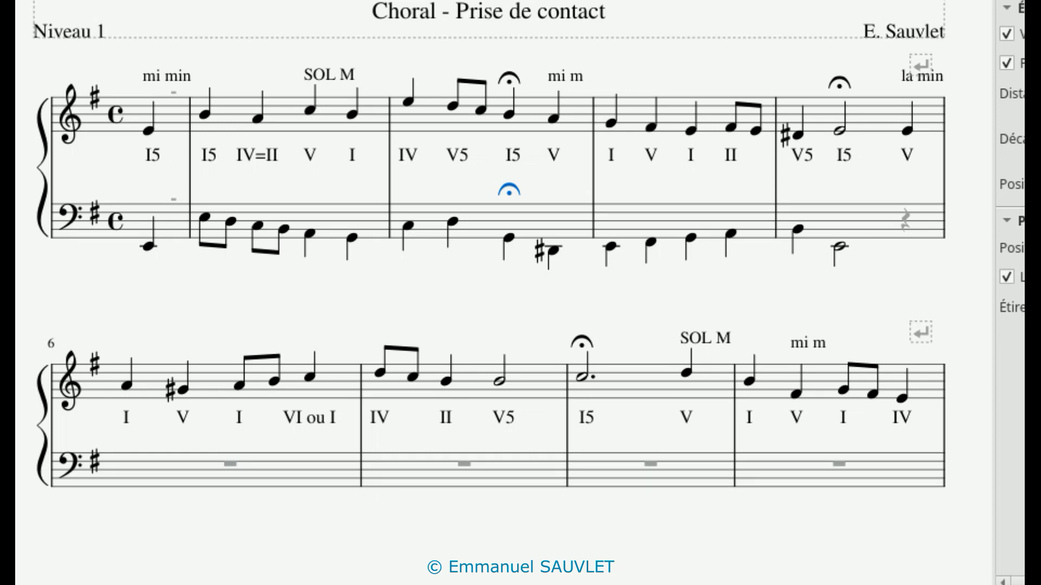
key(x)
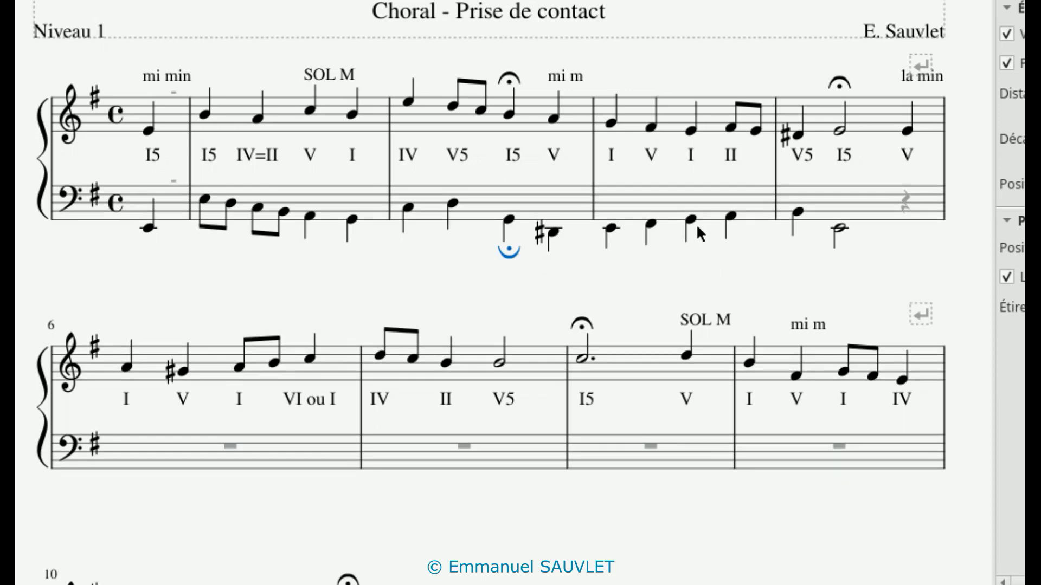
Add a fermata below the bass half-note E in measure 5 and flip the stem of the pickup bass E downward.
click(843, 227)
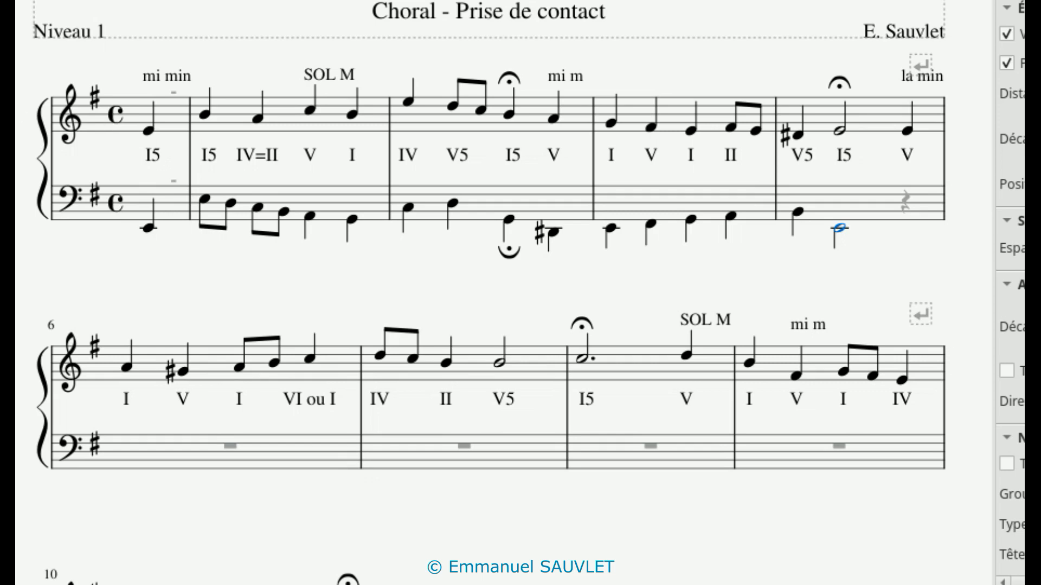
key(ctrl+v)
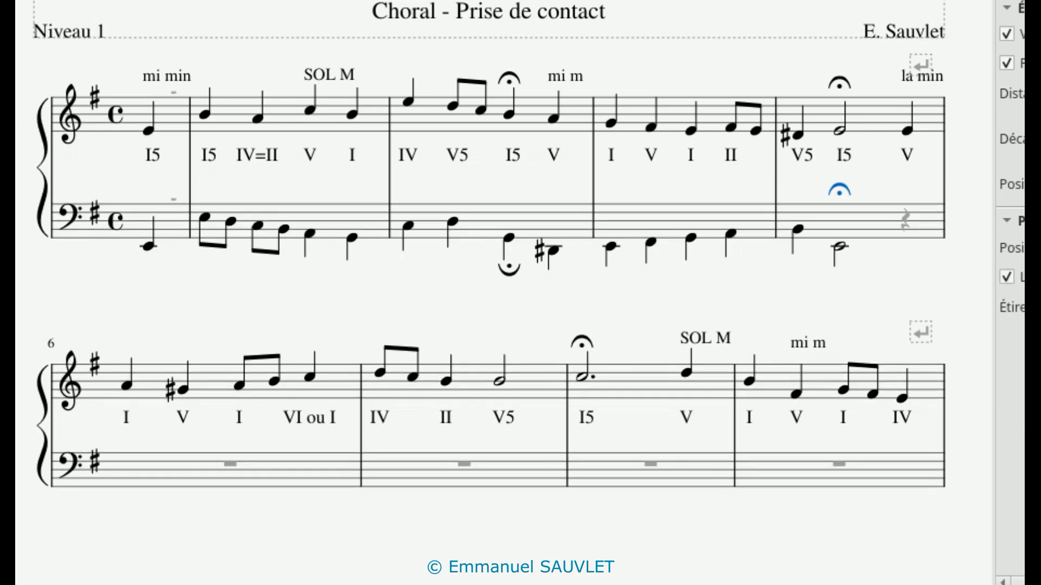
key(x)
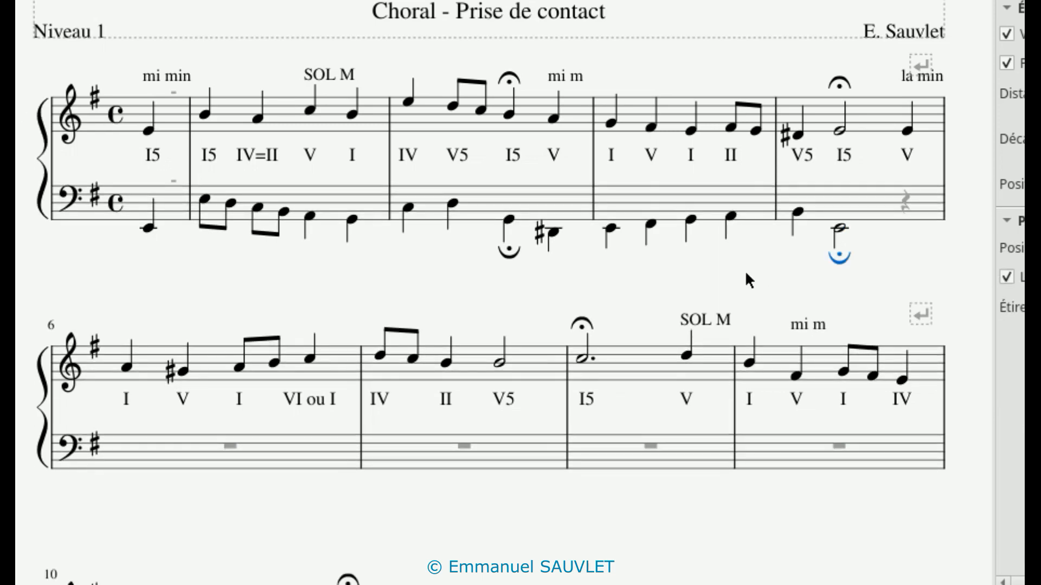
click(147, 228)
key(x)
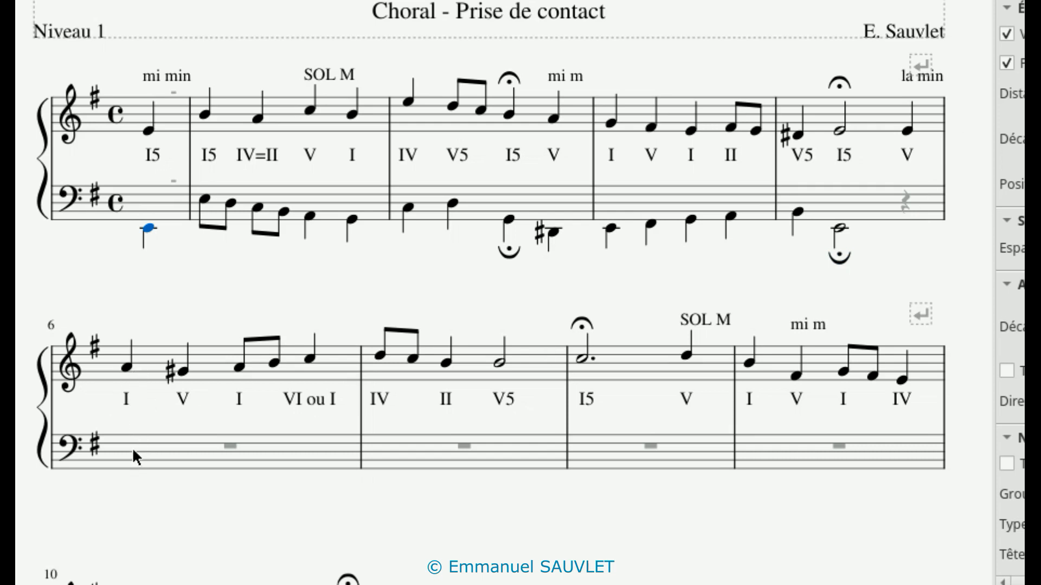
Enter a quarter-note D on beat 4 of bass measure 5, followed by quarter notes C, B and A in measure 6.
click(905, 205)
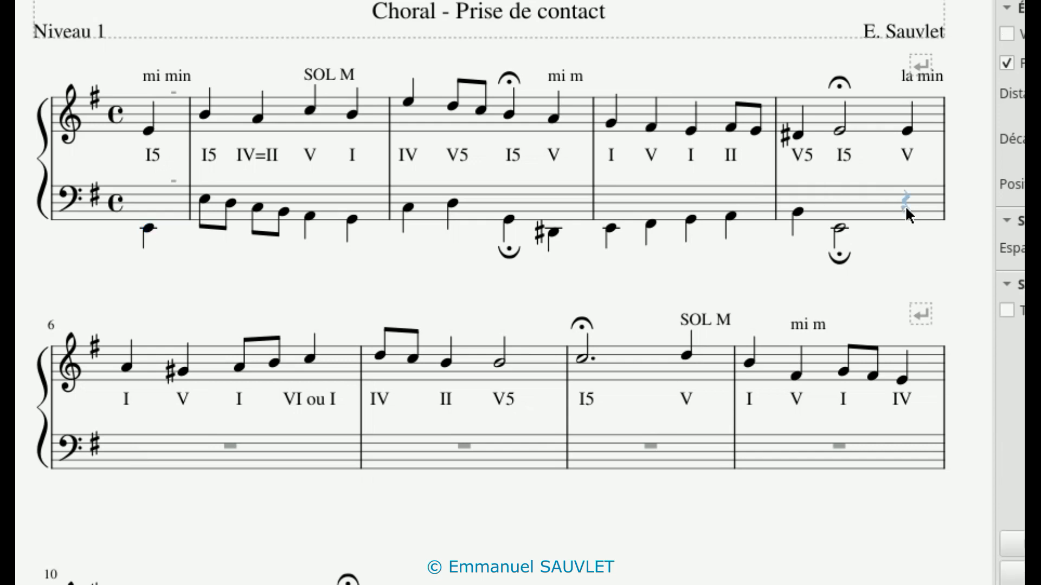
key(n)
click(931, 205)
click(931, 205)
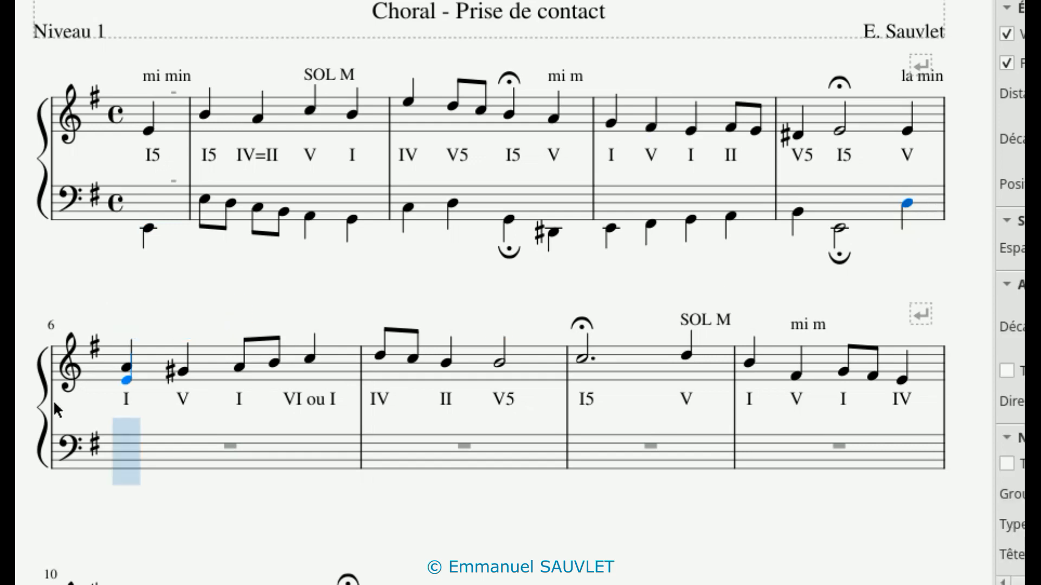
click(89, 454)
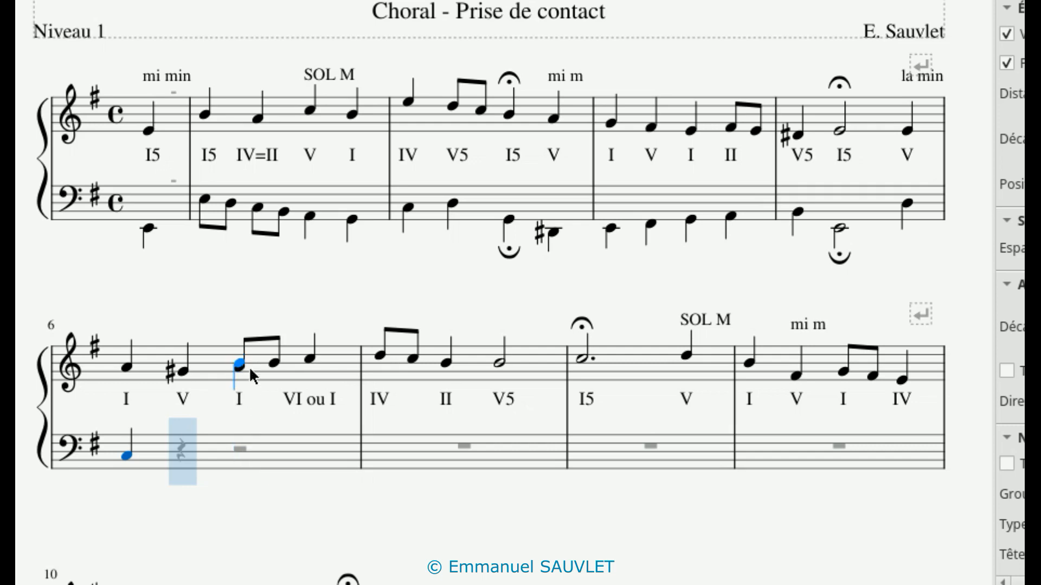
drag(253, 464, 242, 371)
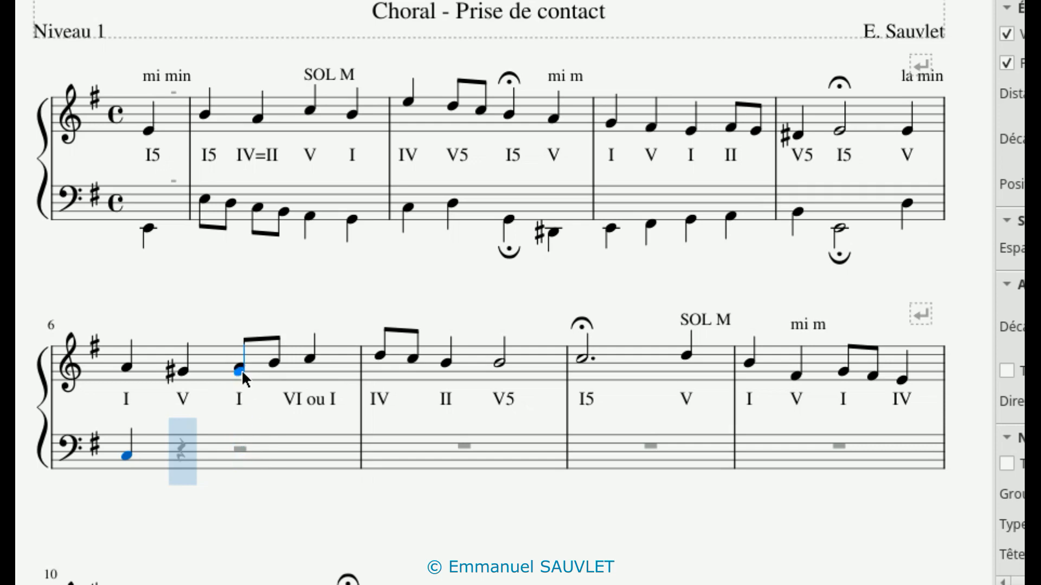
click(243, 464)
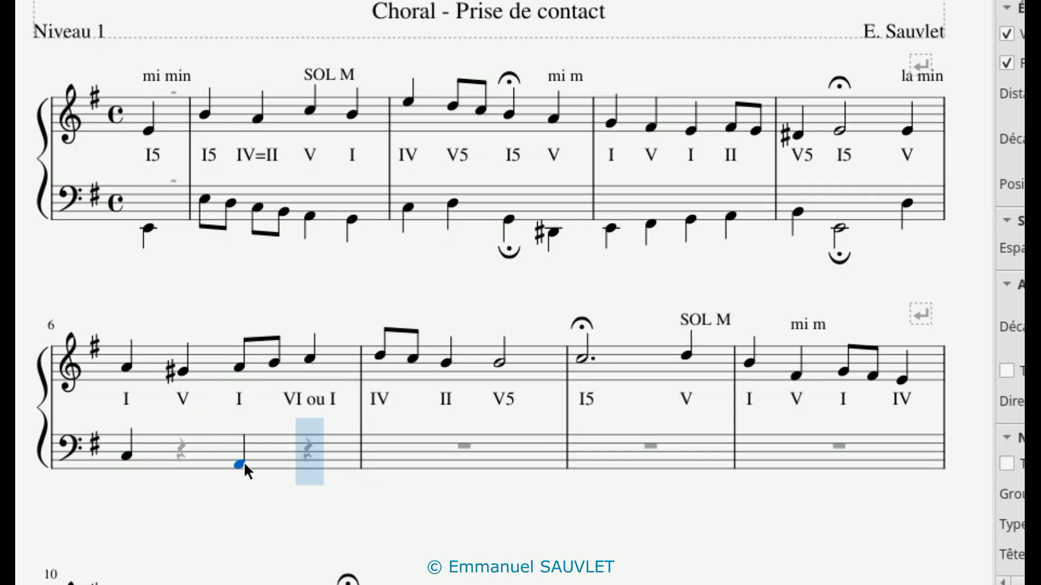
click(162, 460)
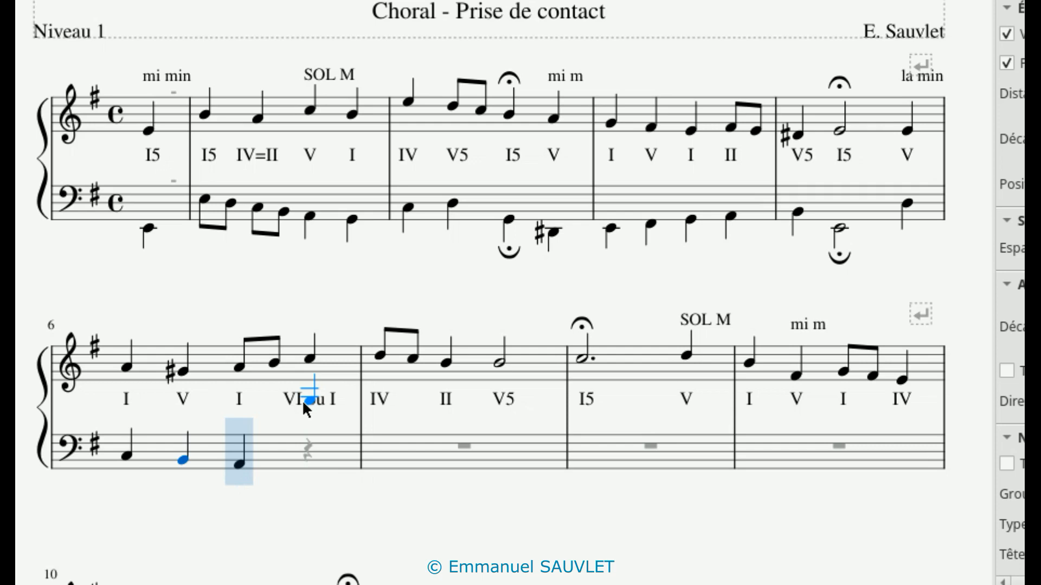
Enter a quarter-note F on beat 4 of bass measure 6 and lower it to F natural.
click(309, 443)
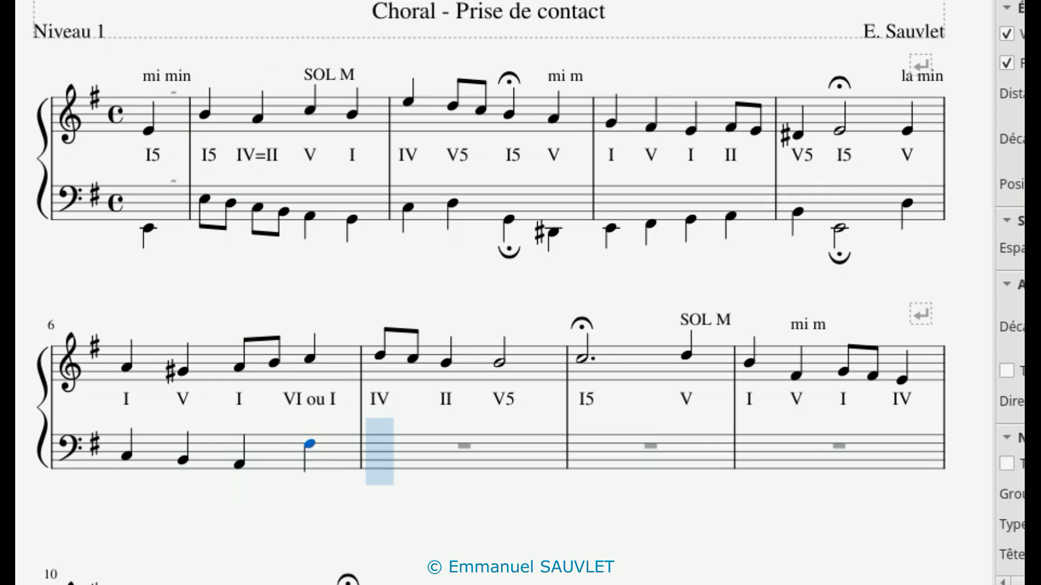
key(Escape)
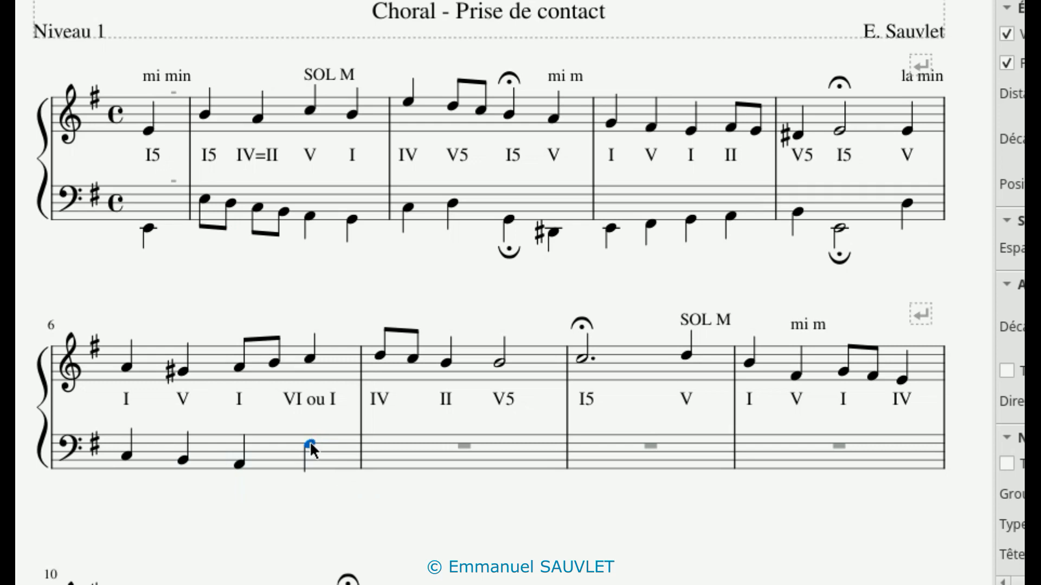
key(Down)
Enter eighth notes F and E, a quarter-note D and a half-note E in bass measure 7, and a dotted half-note A in measure 8.
click(464, 447)
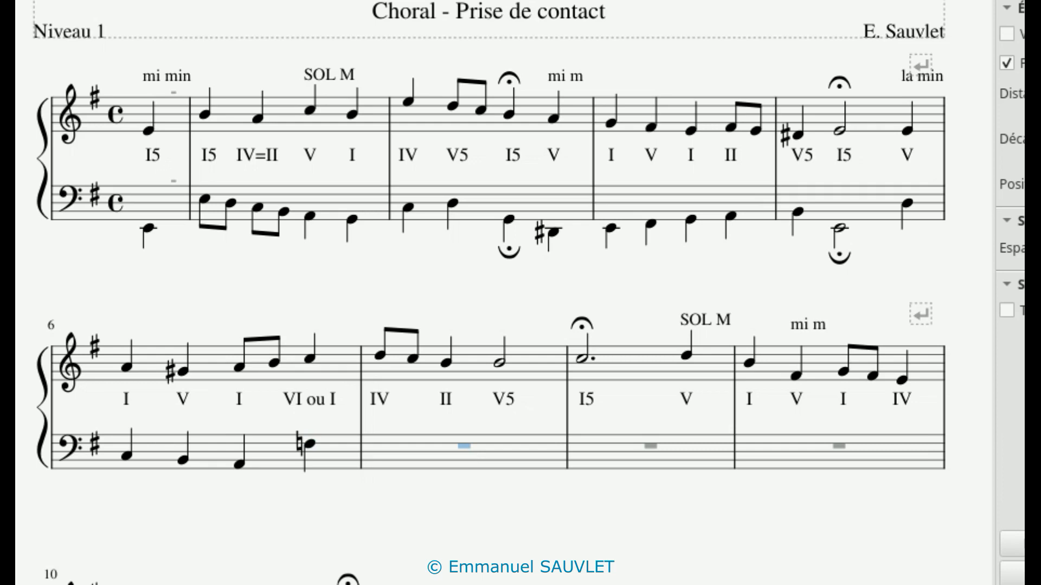
key(n)
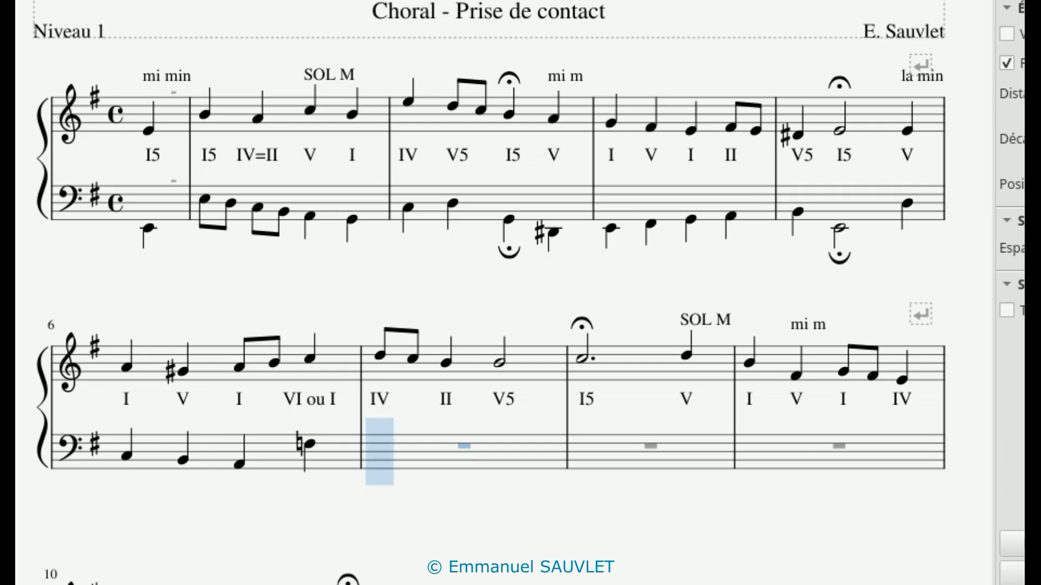
click(398, 438)
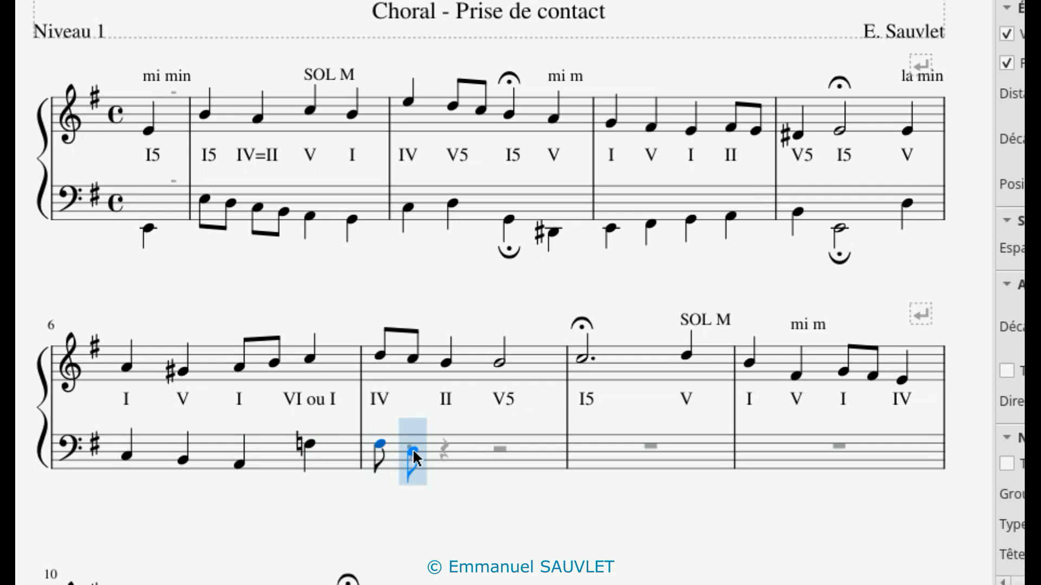
click(412, 445)
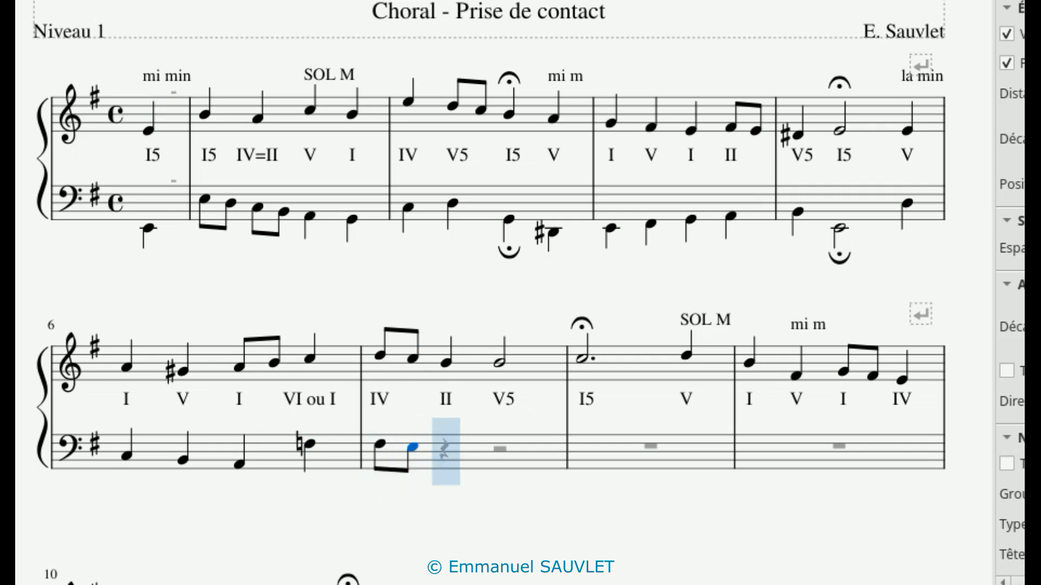
click(454, 448)
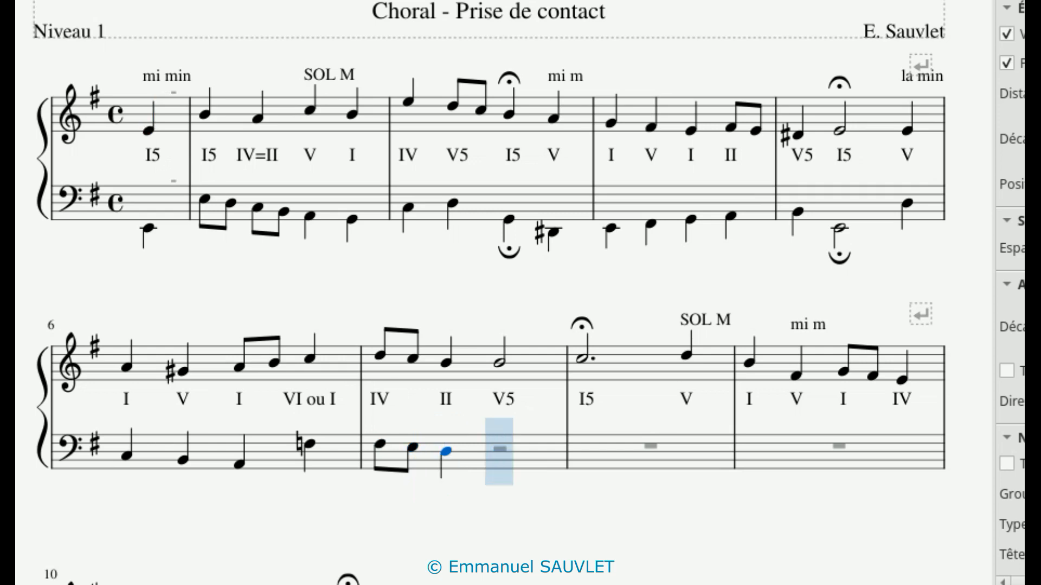
click(514, 444)
click(622, 475)
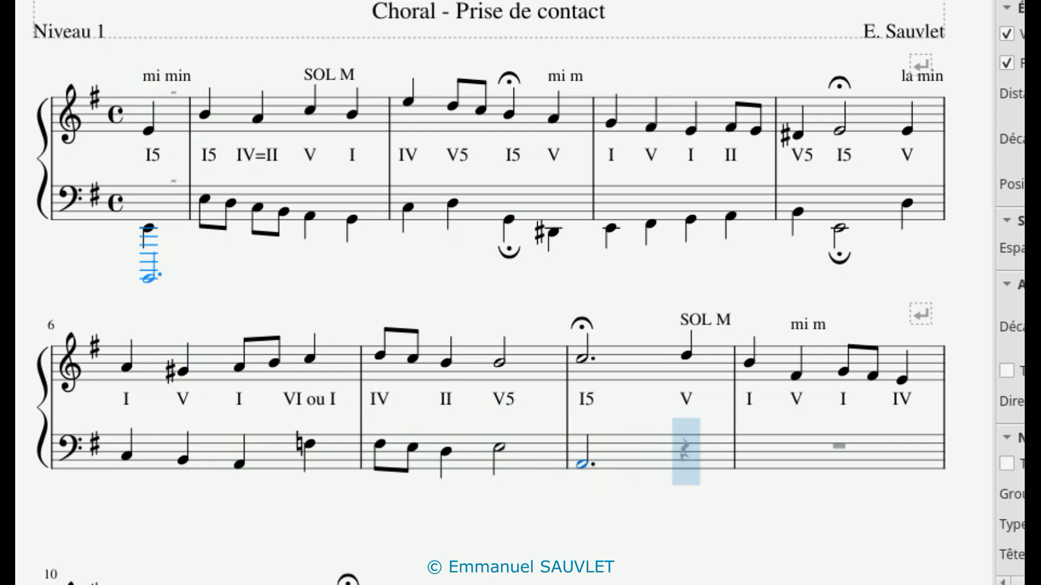
key(Escape)
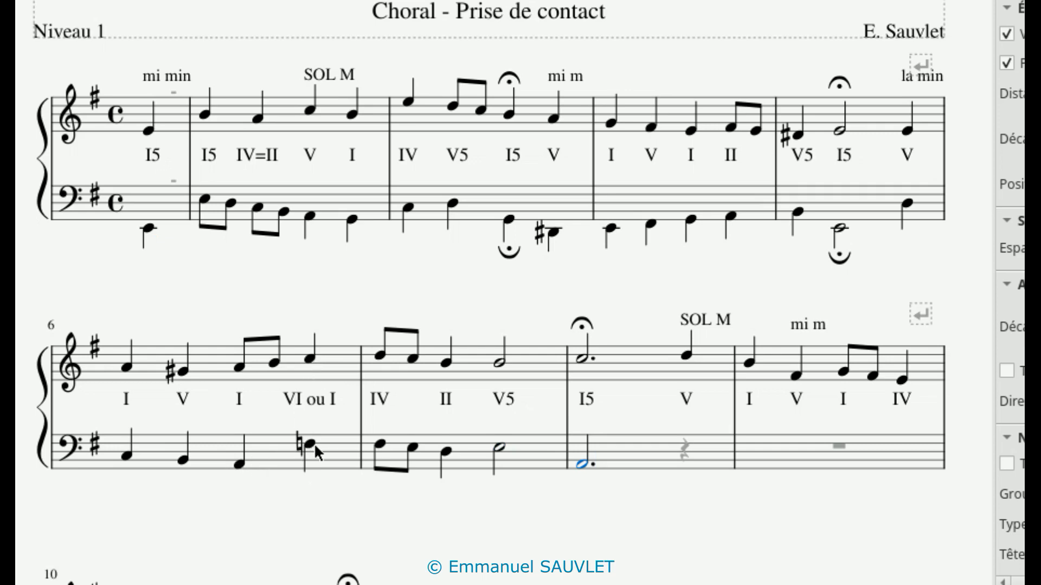
Raise the bass note on beat 4 of measure 6 to A and lower the first eighth note of measure 7 to F natural.
mouse_move(307, 438)
mouse_down()
mouse_move(308, 421)
mouse_move(308, 433)
mouse_up()
click(379, 444)
key(Down)
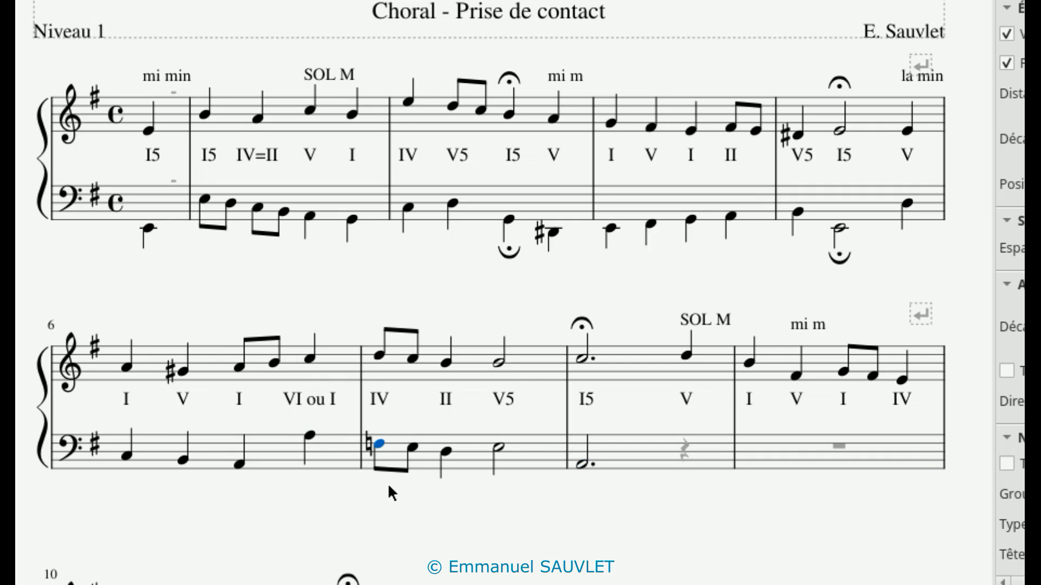
Flip the stem of the bass dotted half-note A in measure 8 downward, and turn beat 4 of measure 6 into eighth notes A and G.
key(ctrl+Right)
key(x)
click(310, 434)
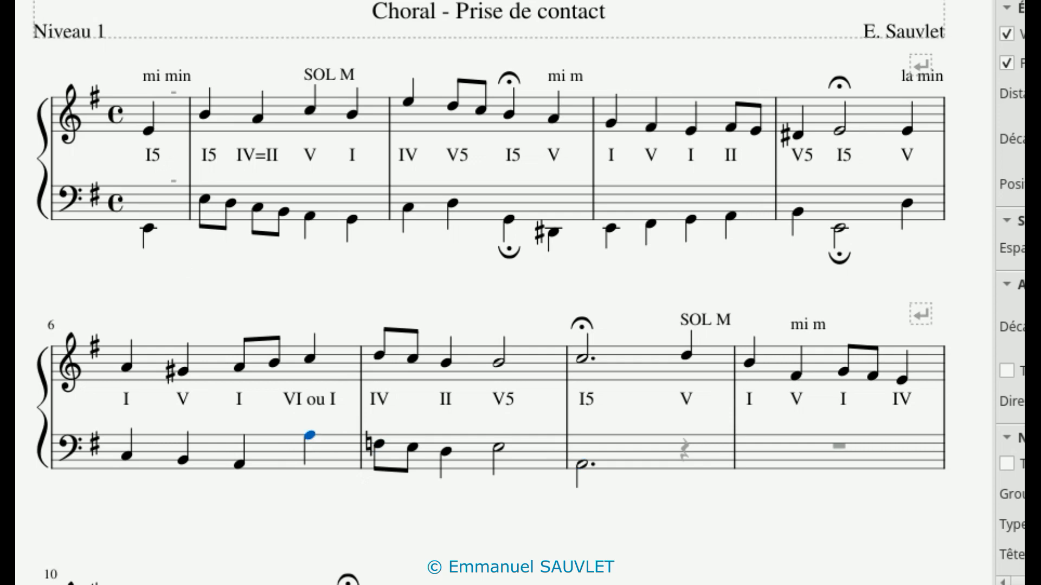
key(4)
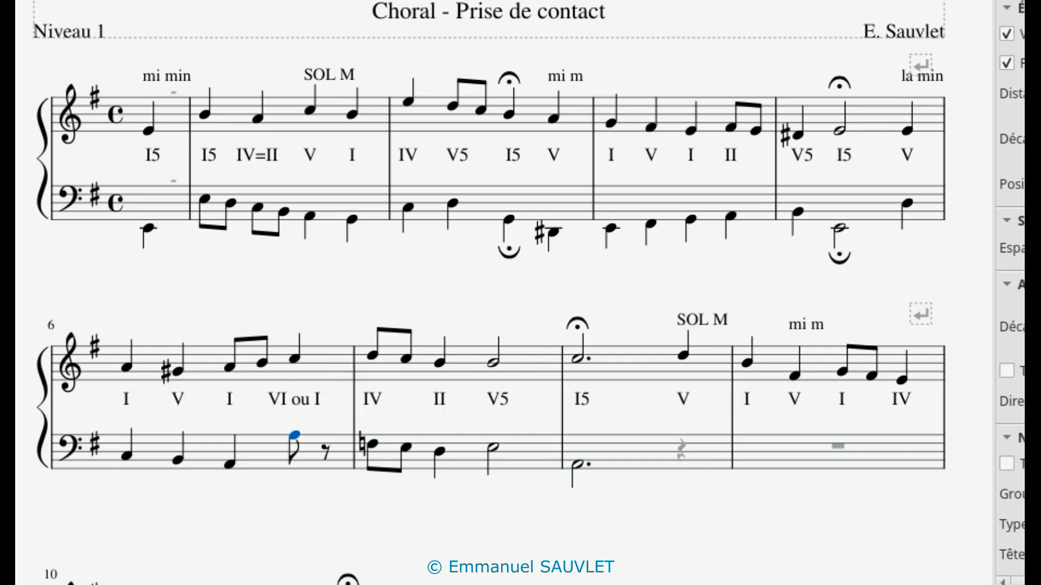
key(n)
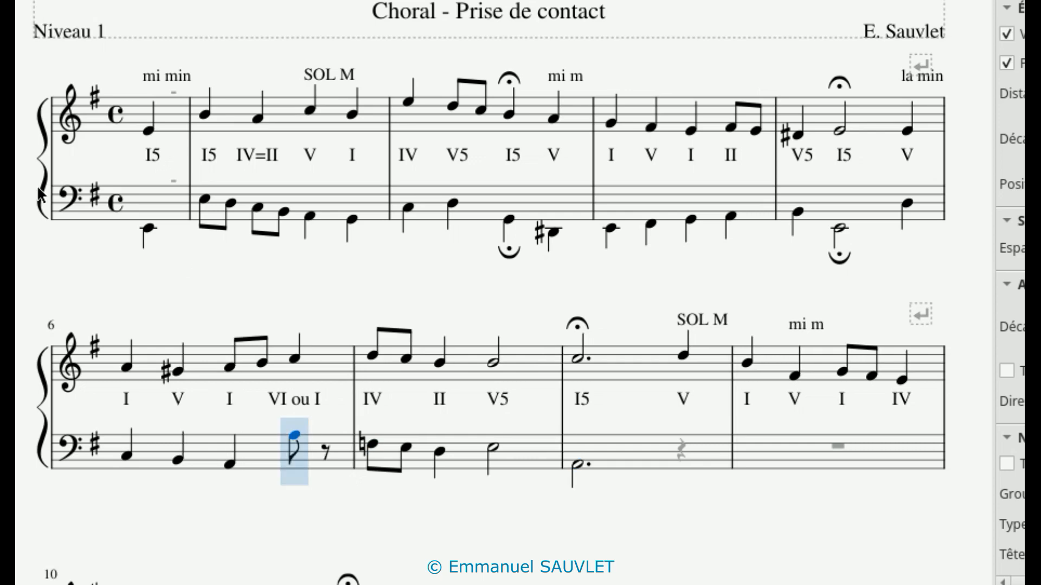
click(322, 438)
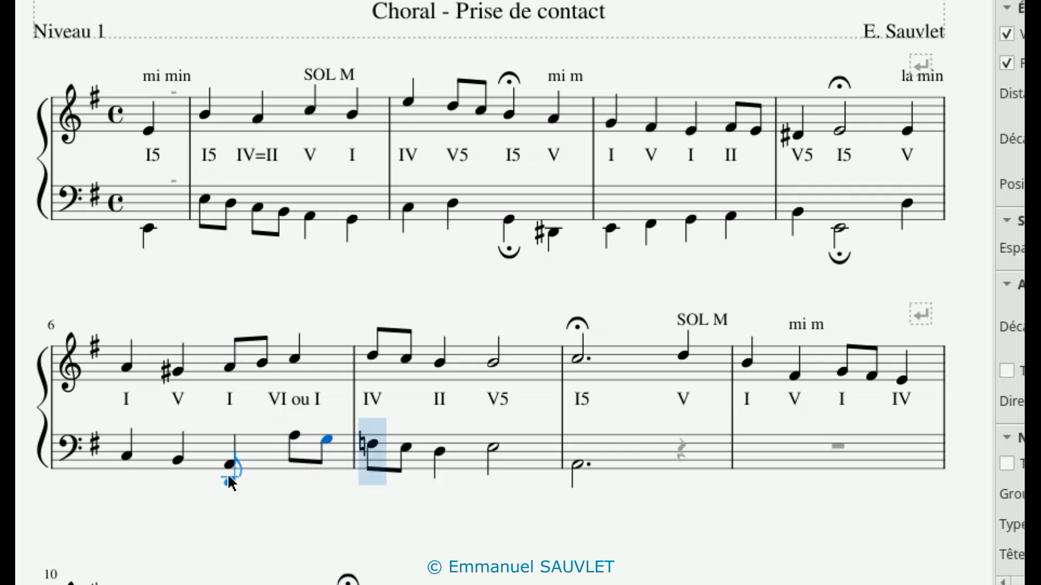
key(Escape)
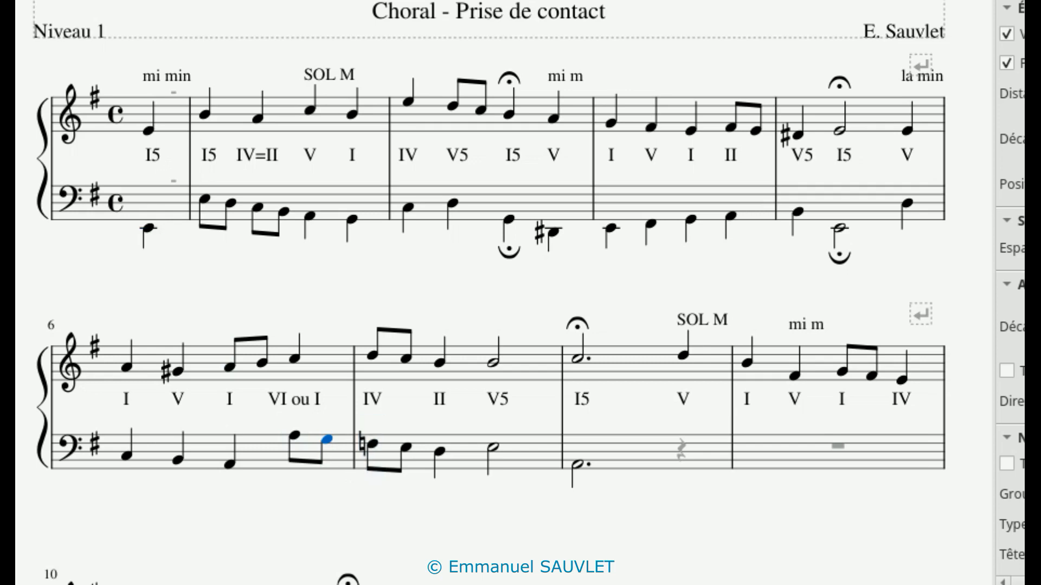
Flip the stems of the bass quarter notes C, B and A in measure 6 downward.
click(125, 455)
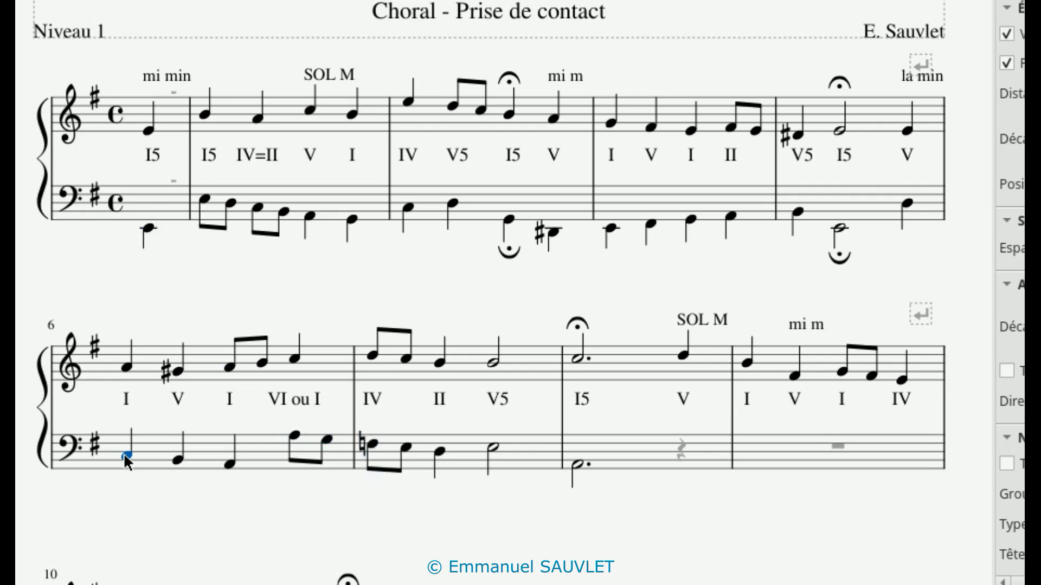
shift+click(230, 463)
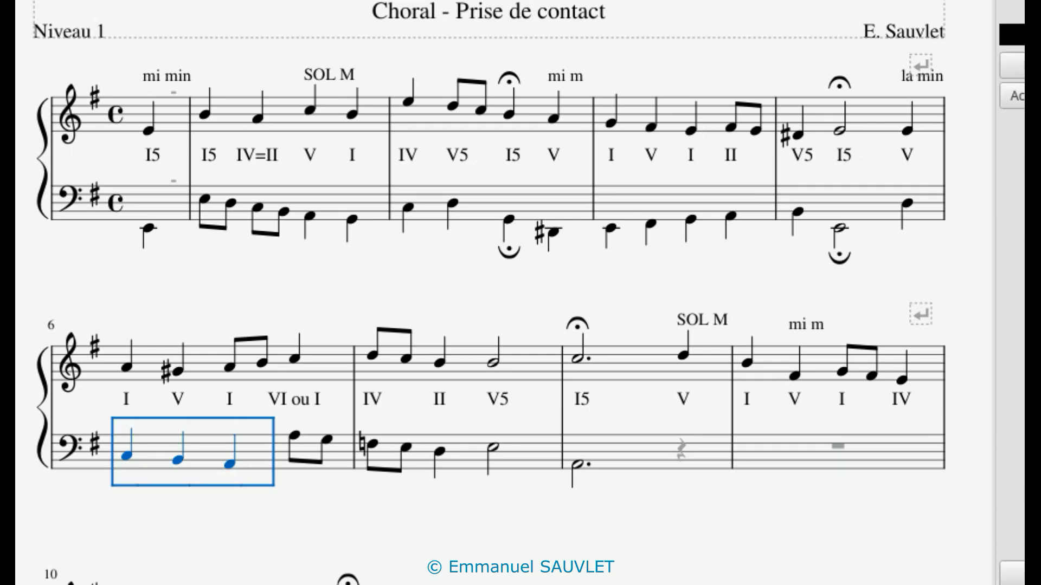
key(x)
Add a fermata to the bass dotted half-note A in measure 8 and flip it below the staff.
scroll(670, 501, down, 1)
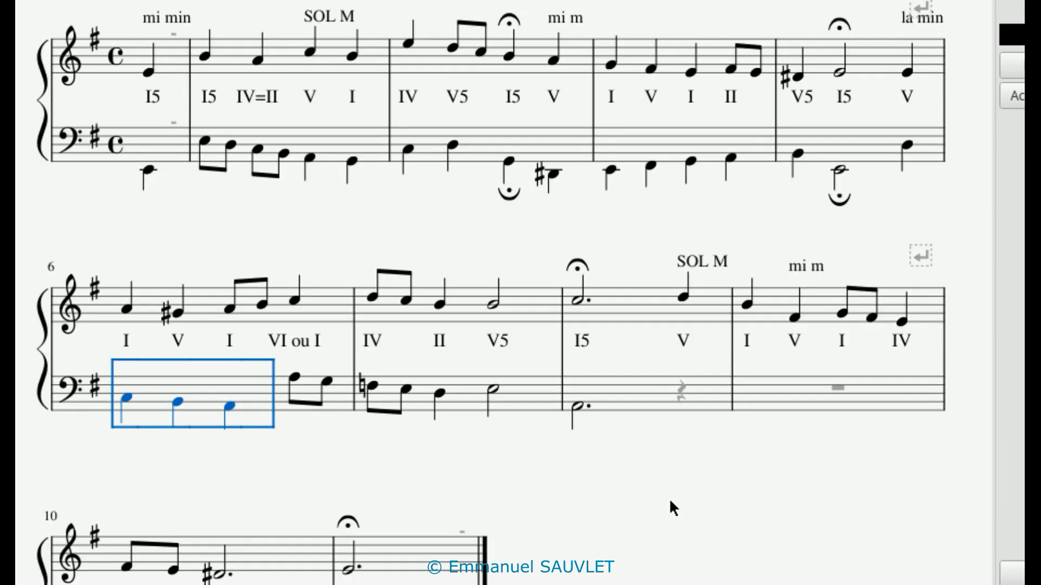
scroll(666, 505, down, 1)
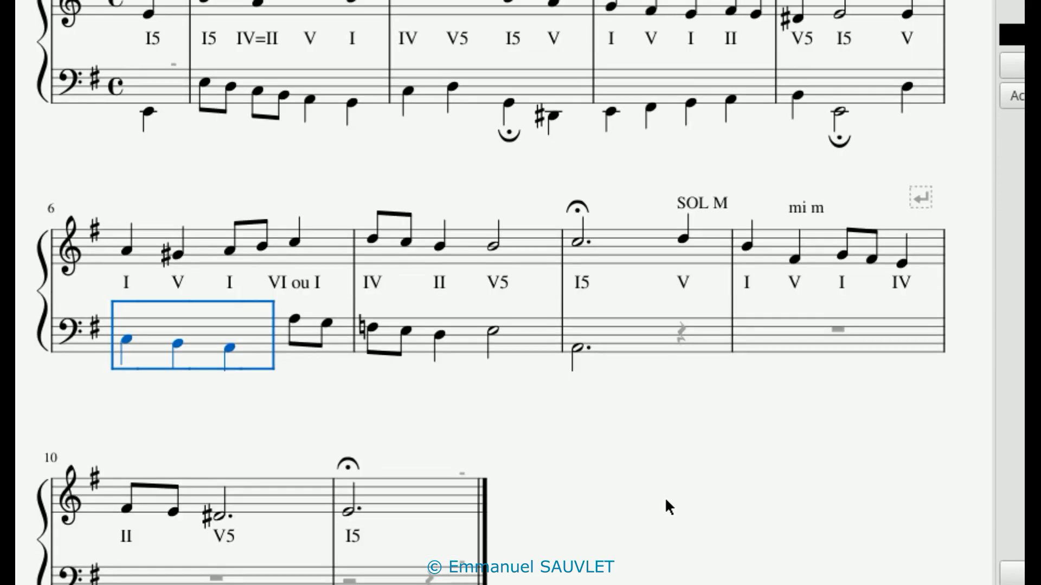
click(583, 347)
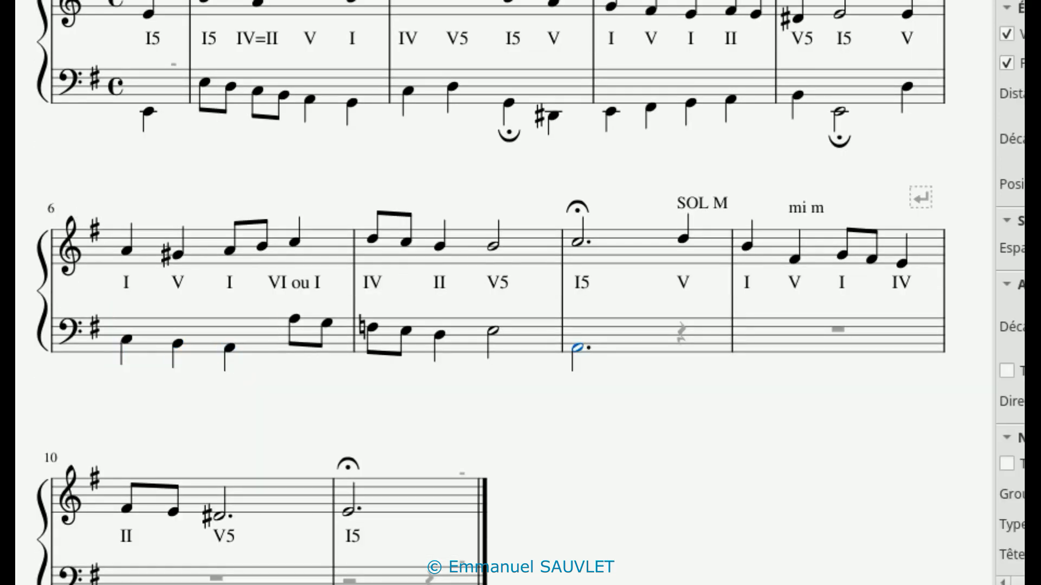
key(ctrl+v)
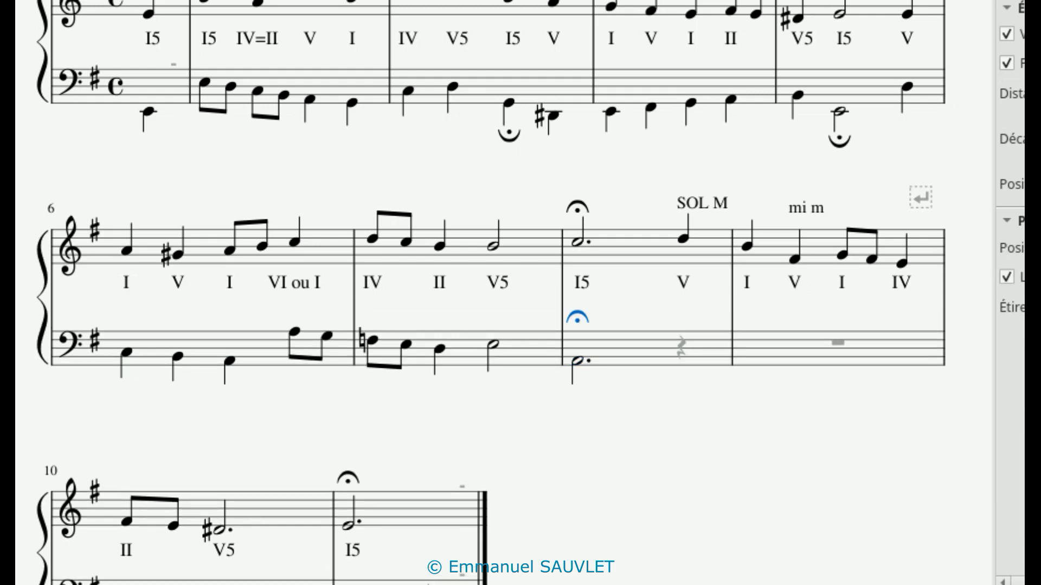
key(x)
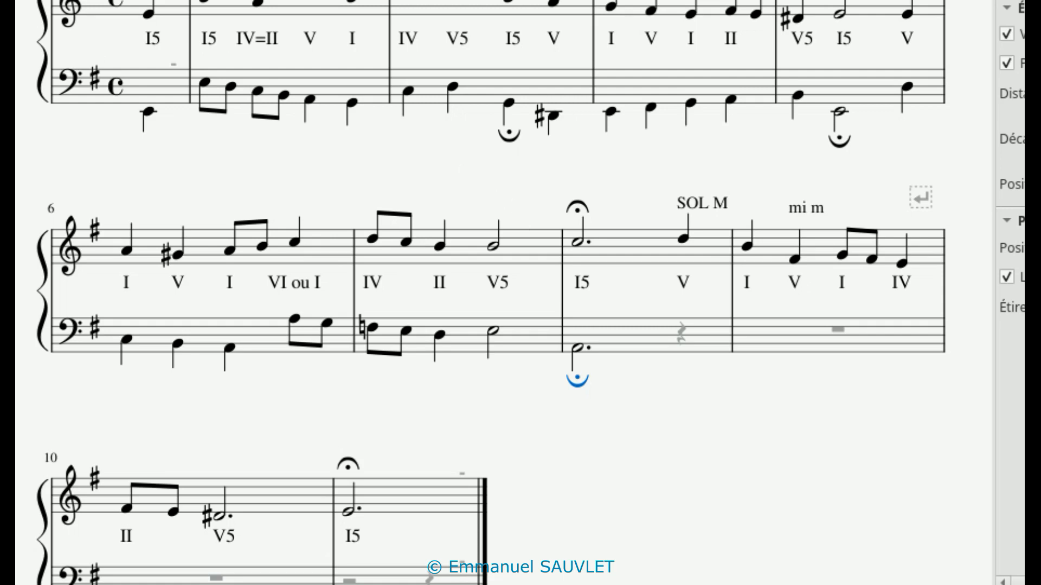
Enter a quarter-note F sharp on beat 4 of bass measure 8 and a quarter-note G on beat 1 of measure 9.
click(681, 332)
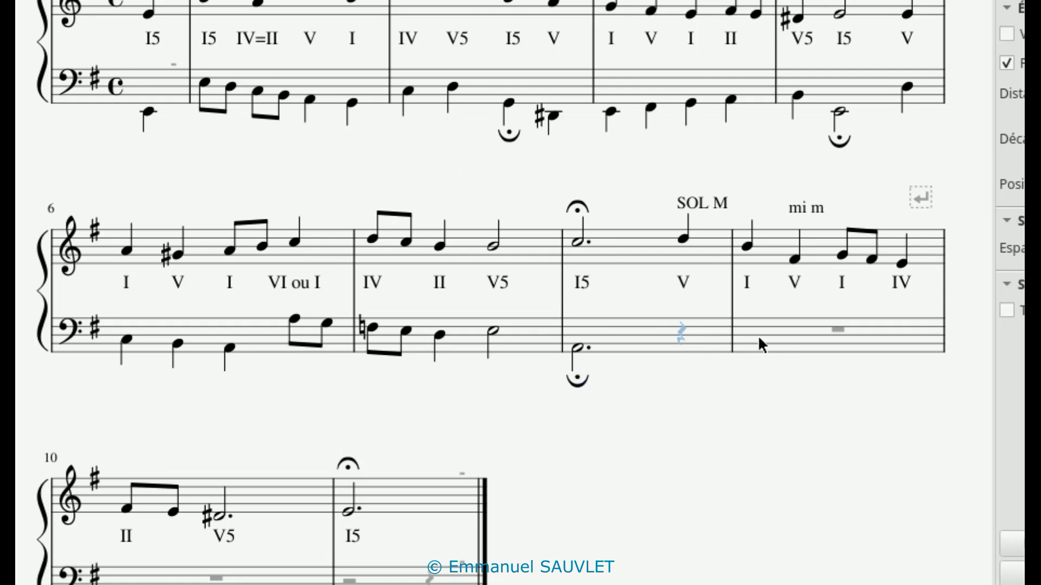
key(n)
click(678, 356)
click(679, 356)
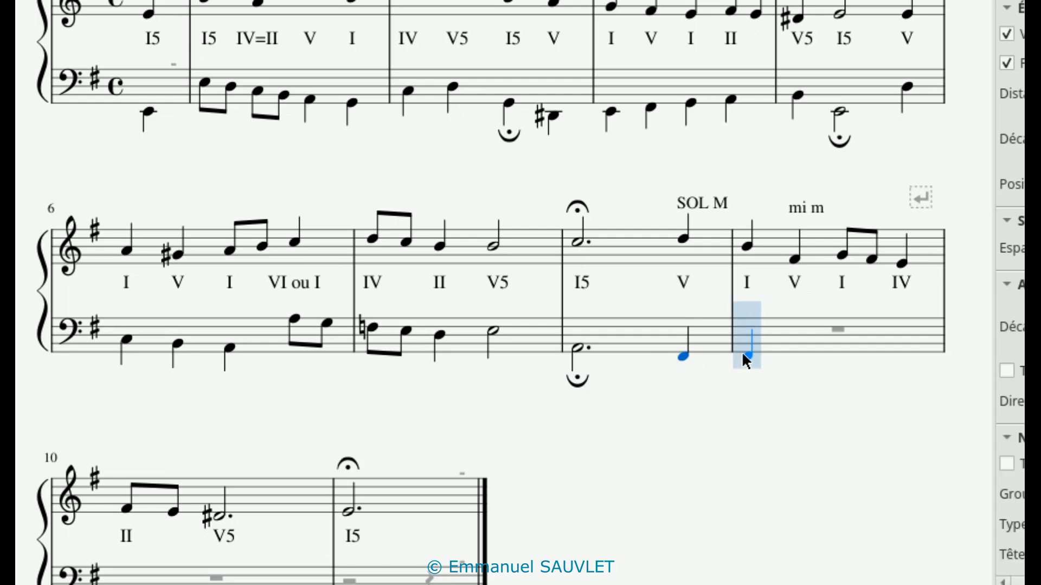
click(747, 351)
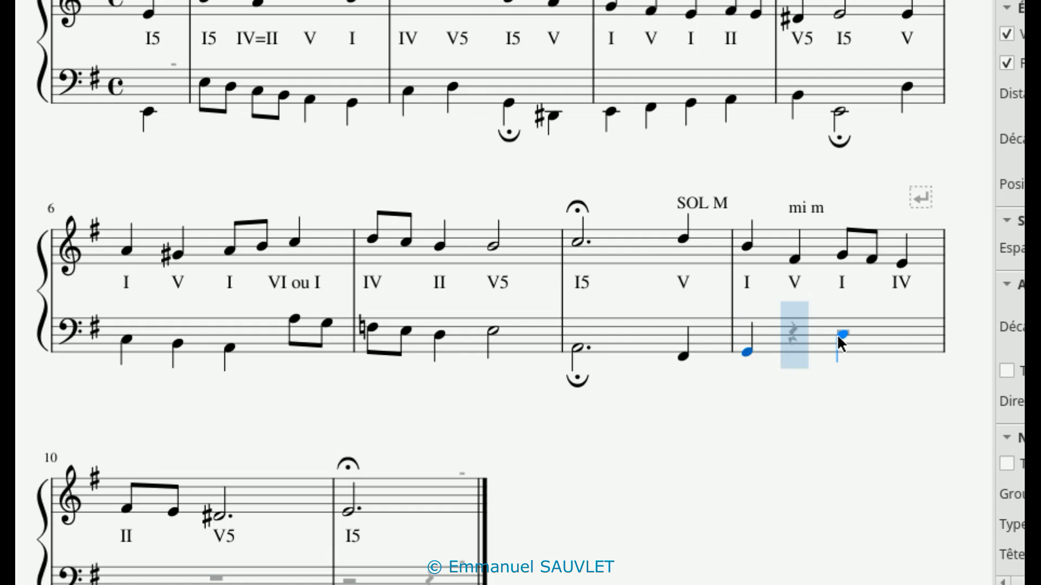
Enter a quarter-note E on beat 3 and a quarter-note D sharp on beat 2 of bass measure 9.
scroll(837, 334, down, 2)
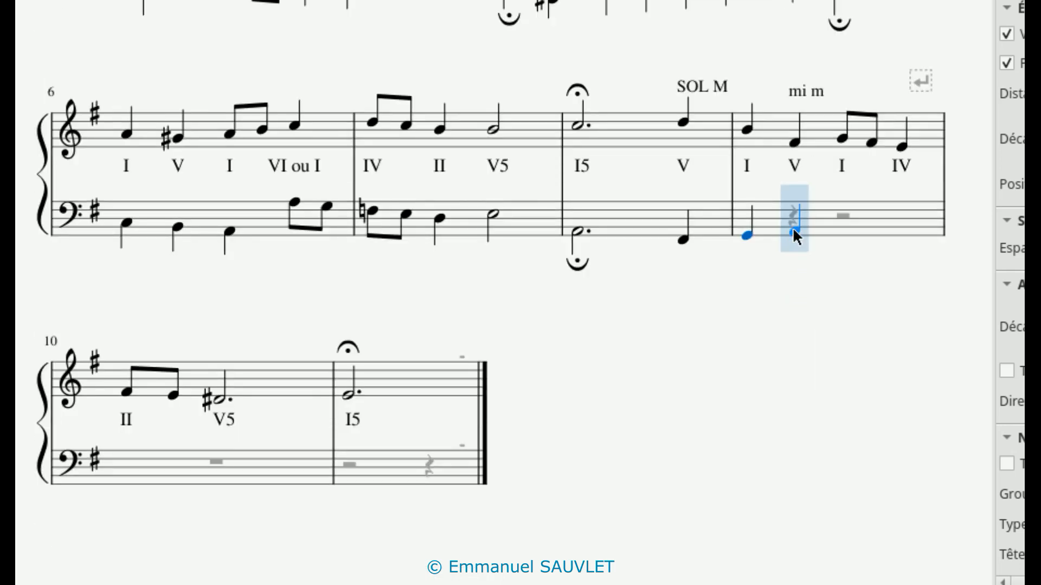
click(838, 244)
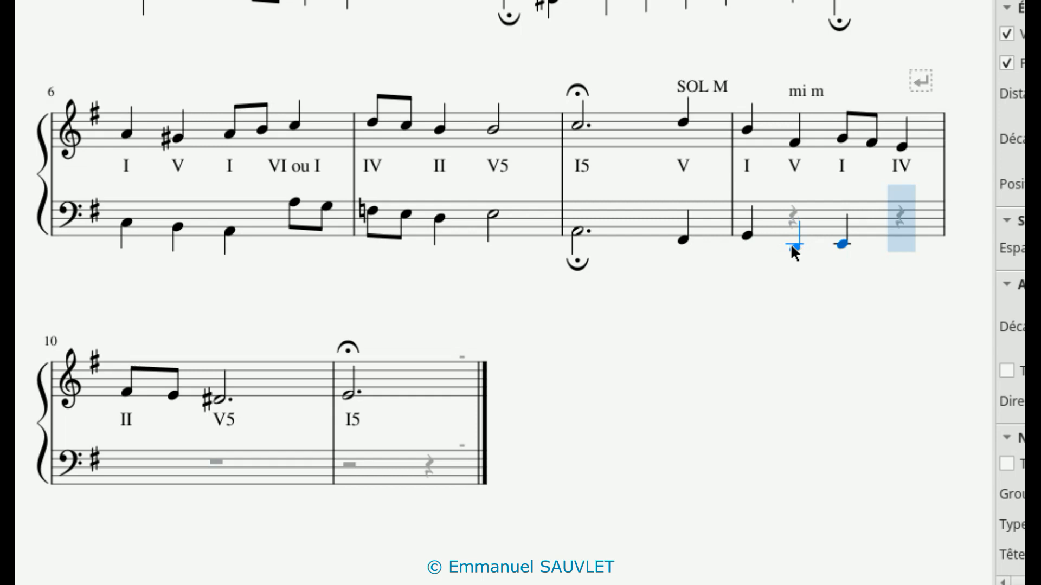
click(791, 247)
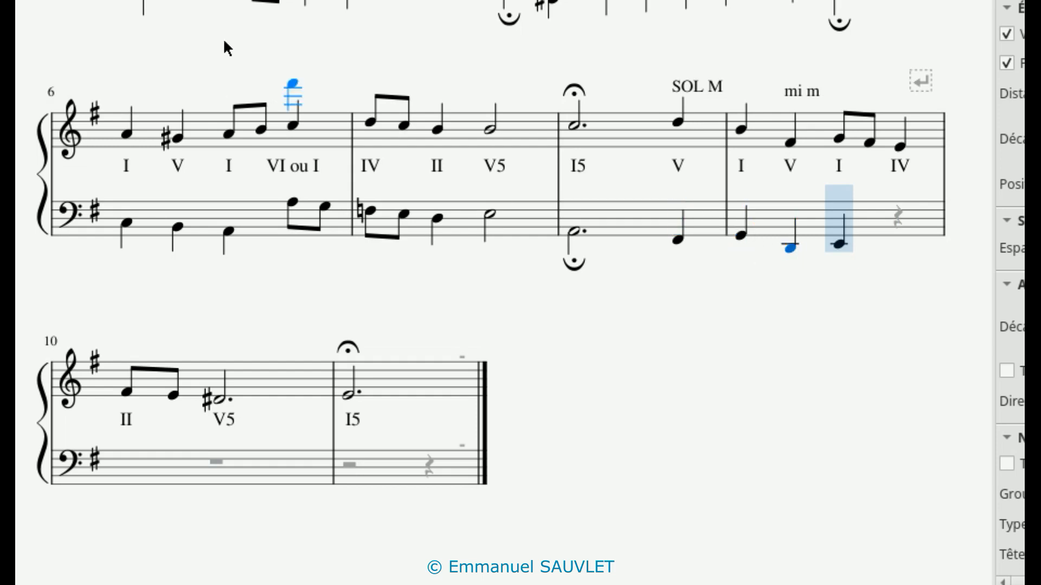
key(Escape)
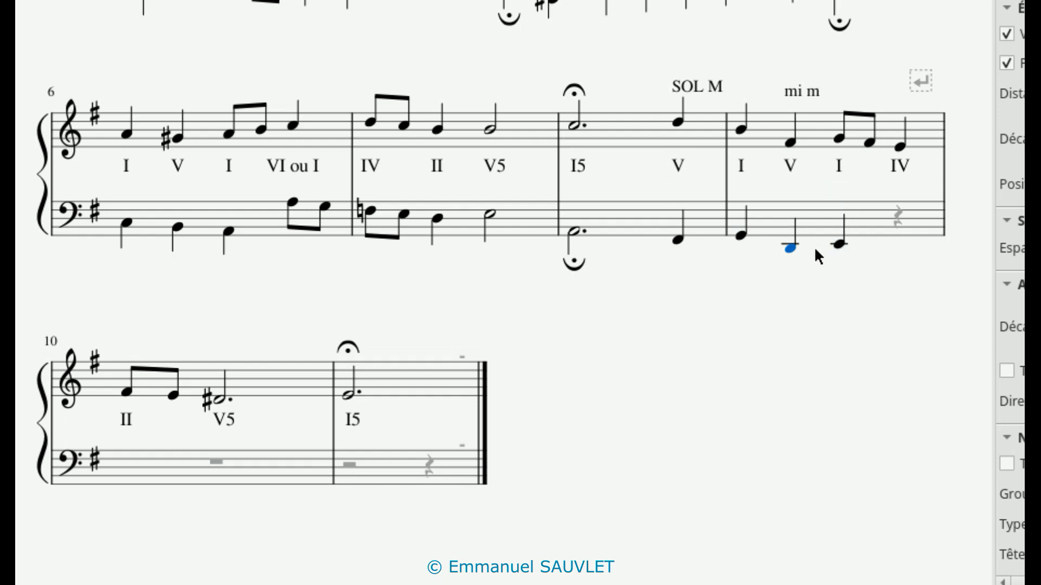
key(Up)
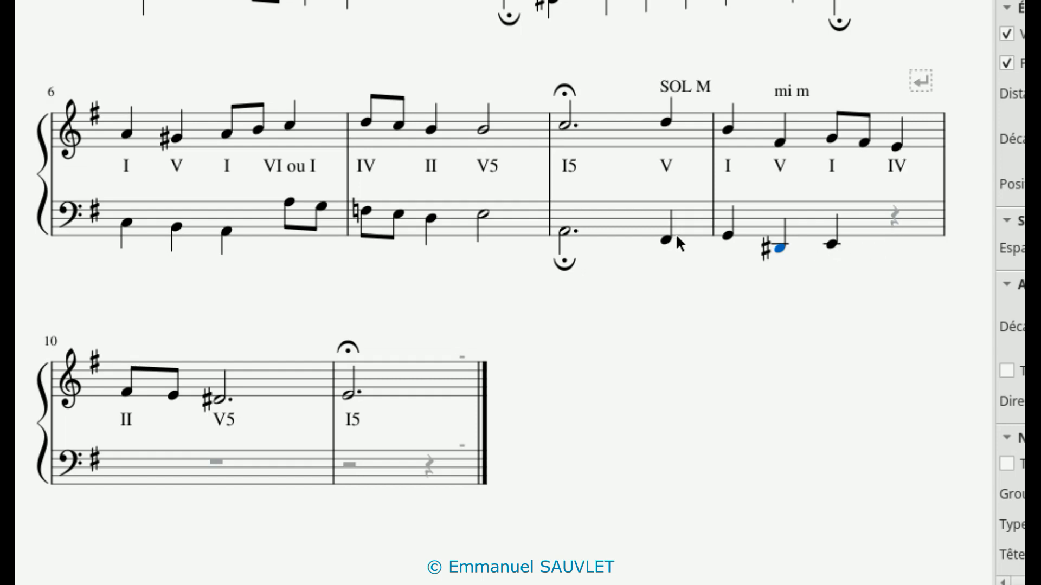
Move the bass F sharp on beat 4 of measure 8 and the first three bass notes of measure 9 up an octave.
drag(667, 239, 670, 215)
drag(735, 239, 733, 215)
drag(781, 249, 843, 211)
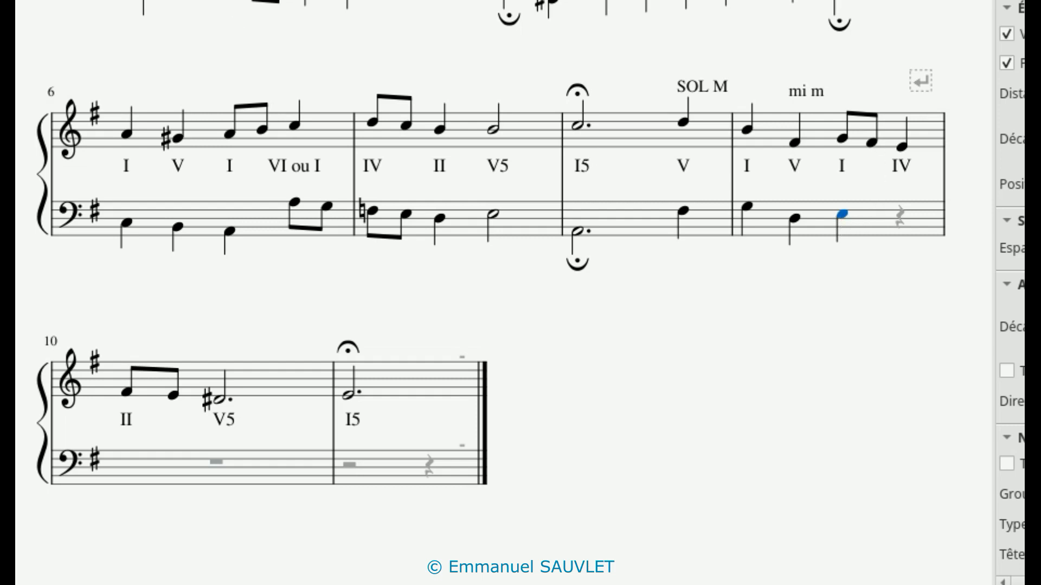
Turn beat 3 of bass measure 9 into two eighth notes, E and D.
key(4)
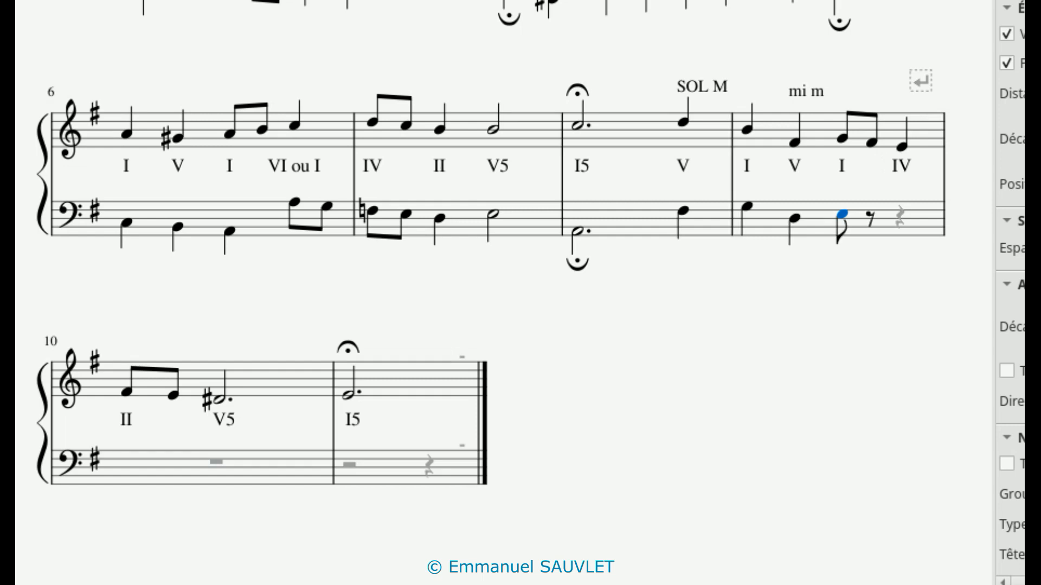
key(n)
click(853, 216)
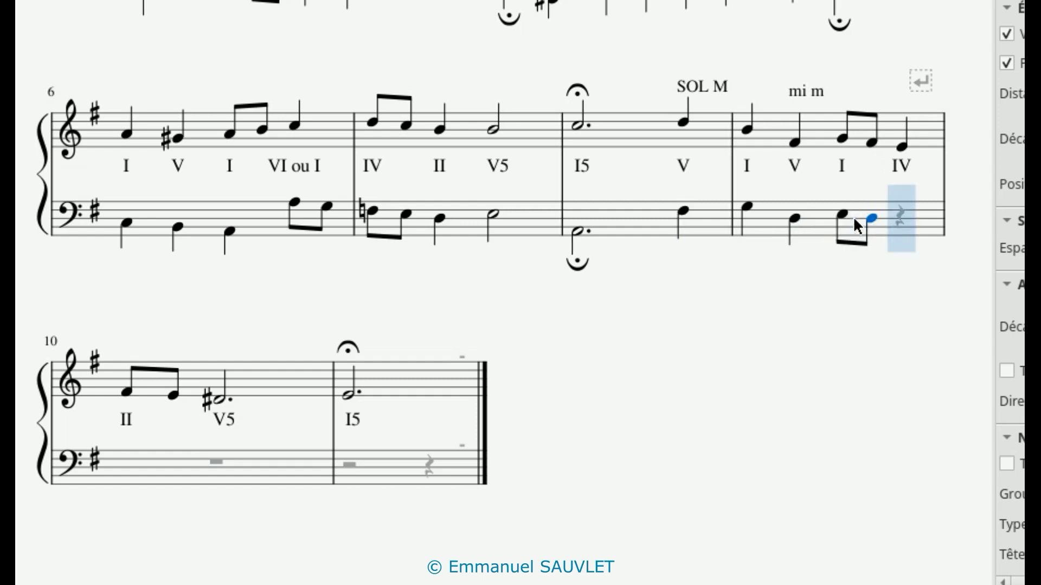
shift+click(875, 231)
click(899, 219)
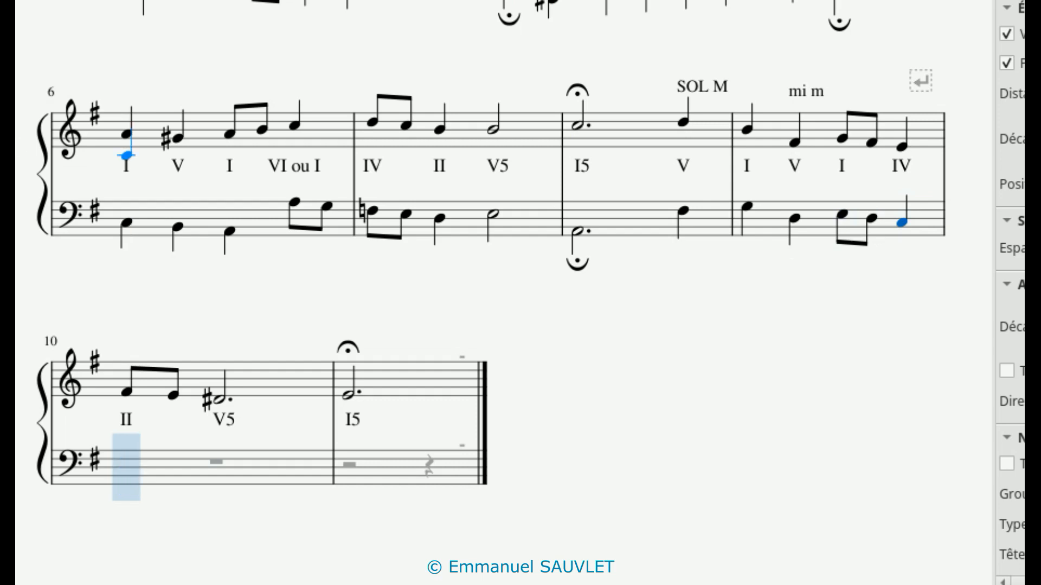
key(Left)
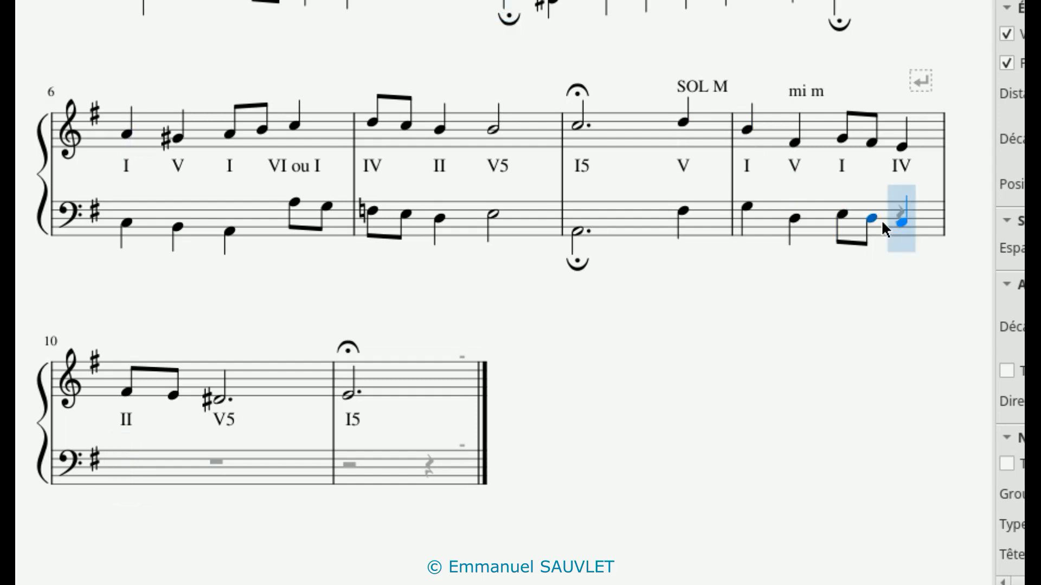
click(898, 221)
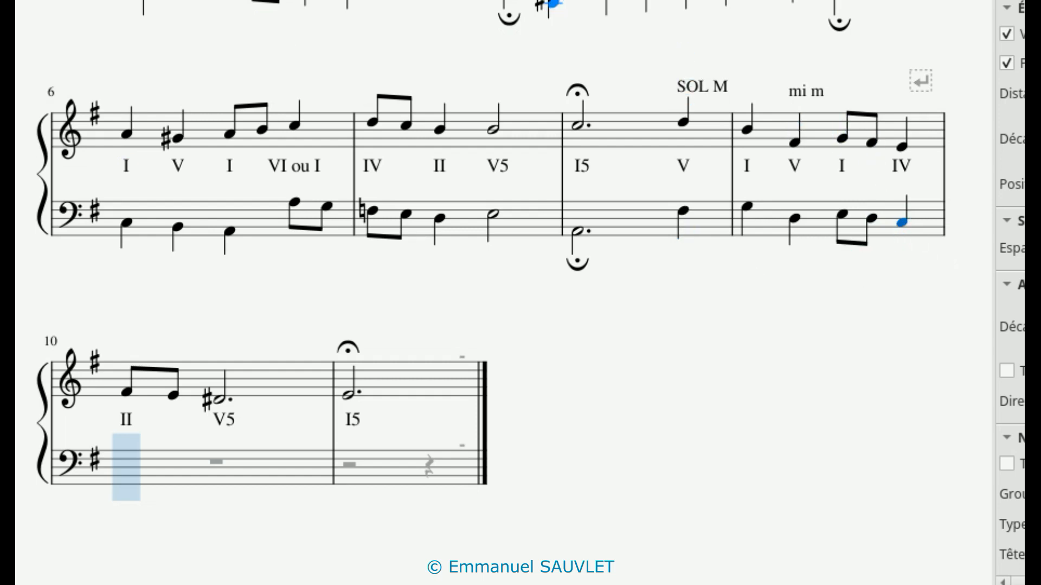
key(ctrl+z)
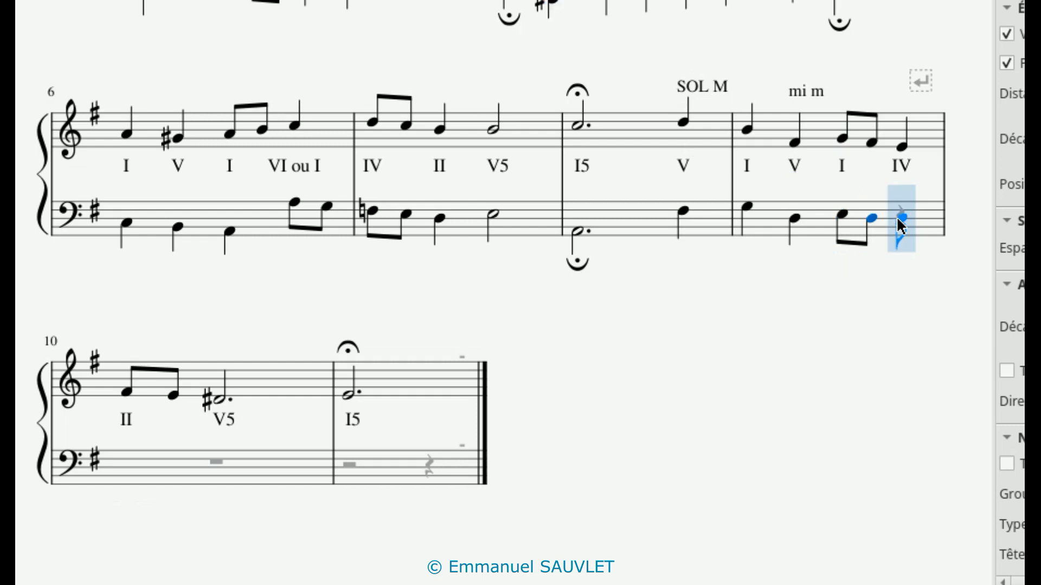
Enter eighth notes C and B on beat 4 of bass measure 9 and a quarter-note A on beat 1 of measure 10.
click(898, 219)
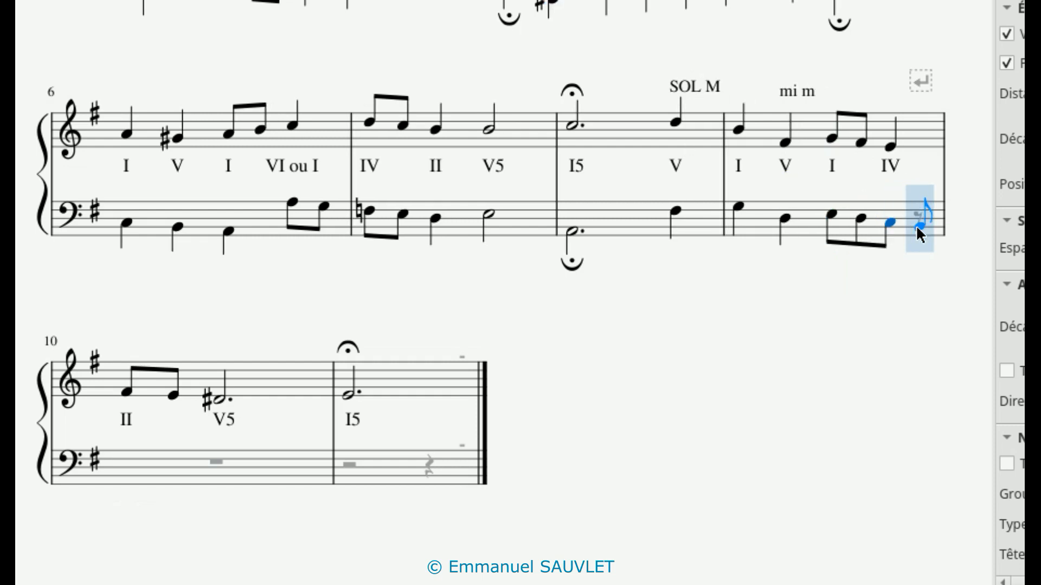
click(916, 228)
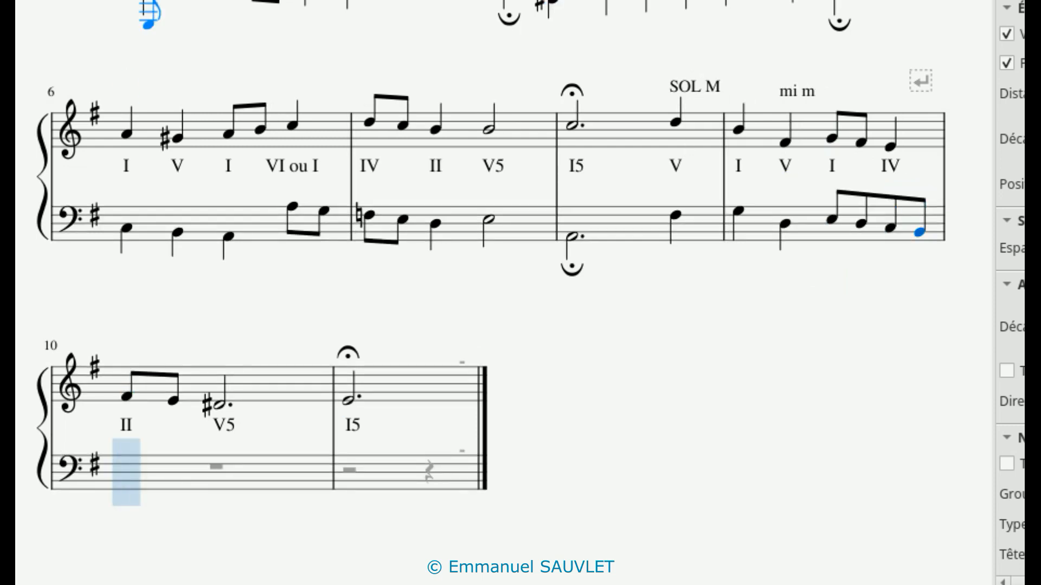
click(127, 465)
click(137, 480)
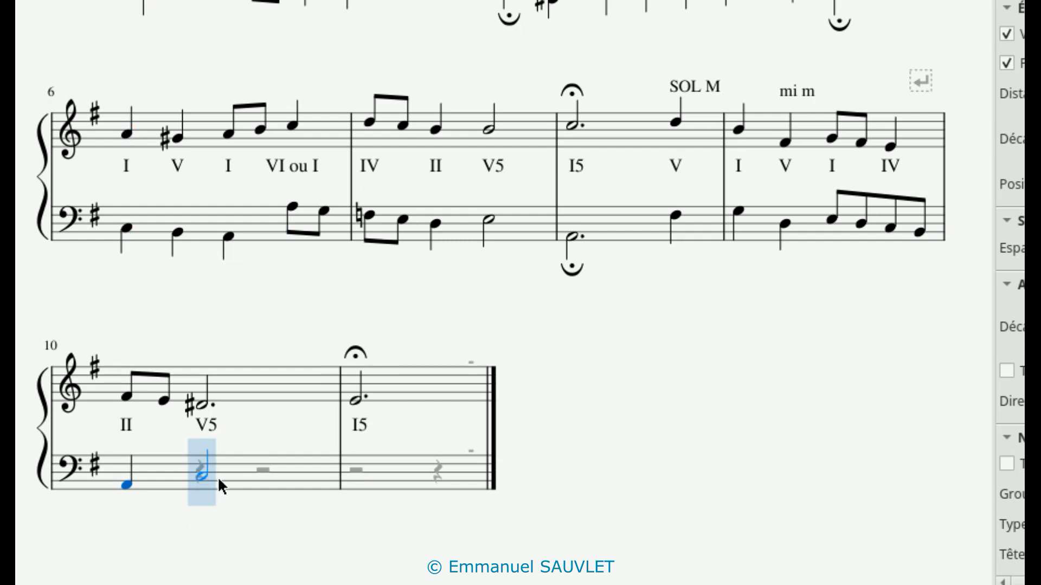
Complete the bass line with a dotted half-note B in measure 10 and a dotted half-note low E in measure 11.
click(217, 480)
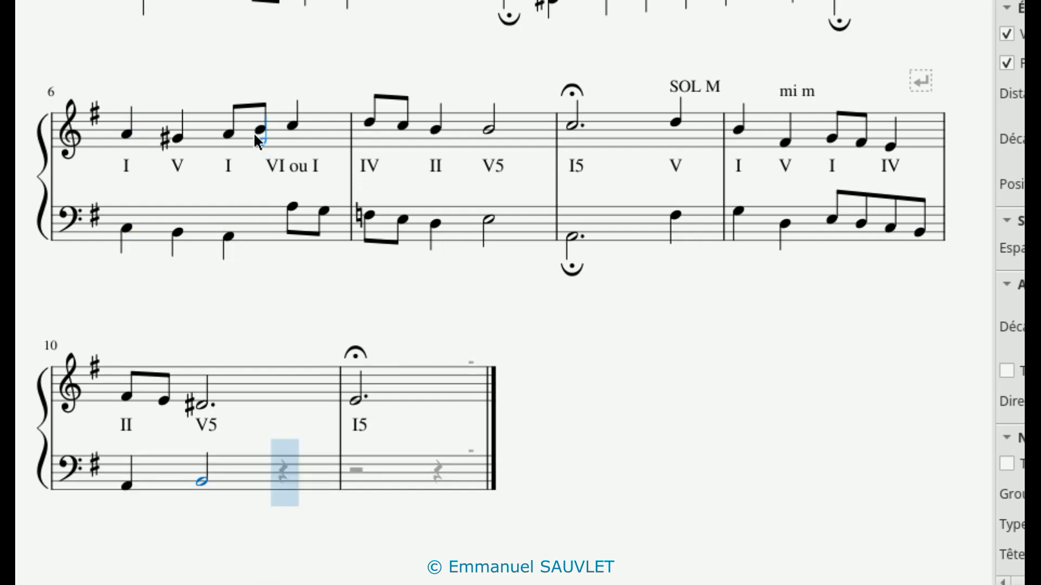
key(Escape)
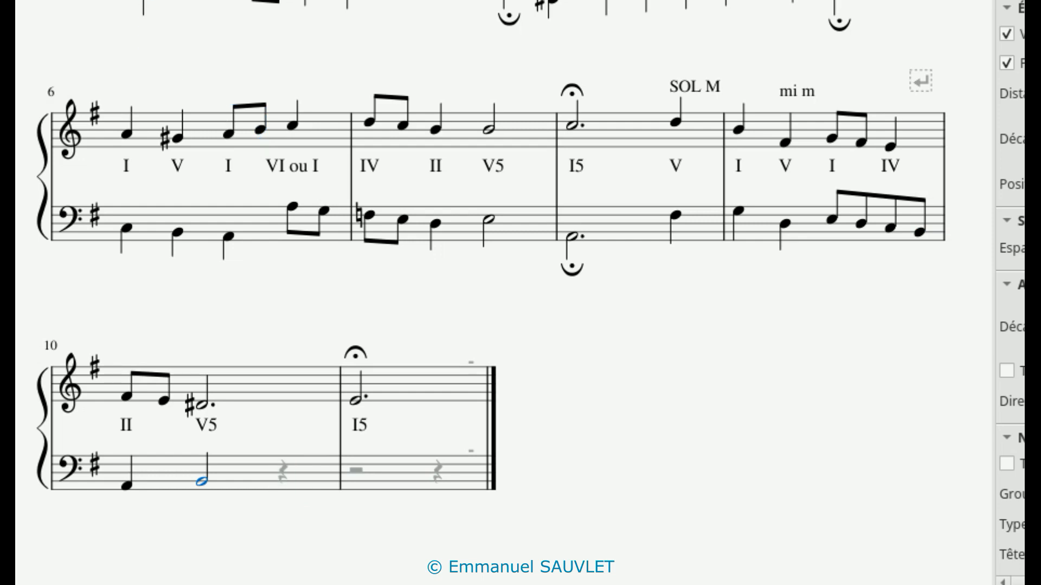
key(period)
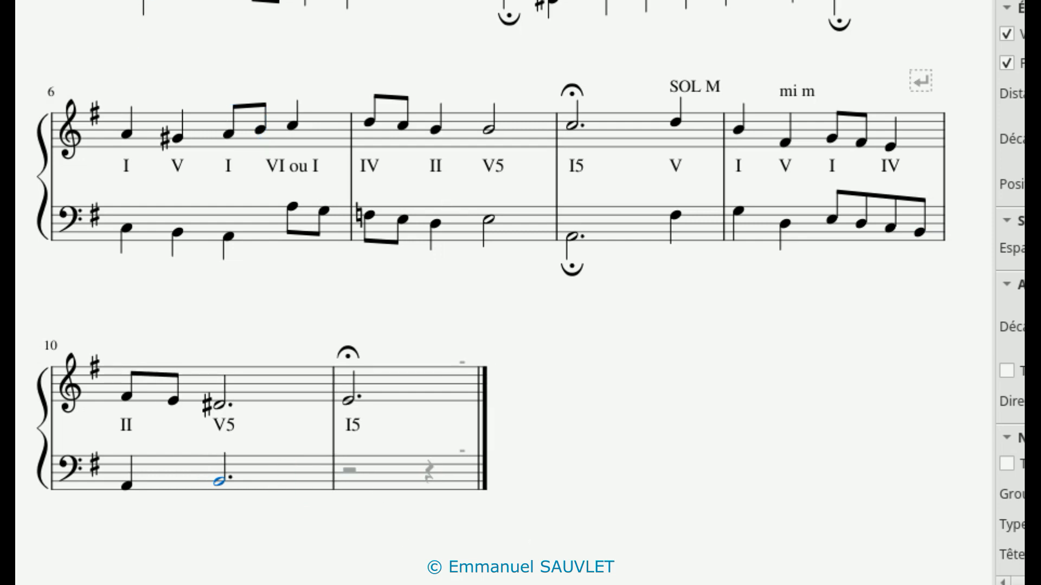
key(n)
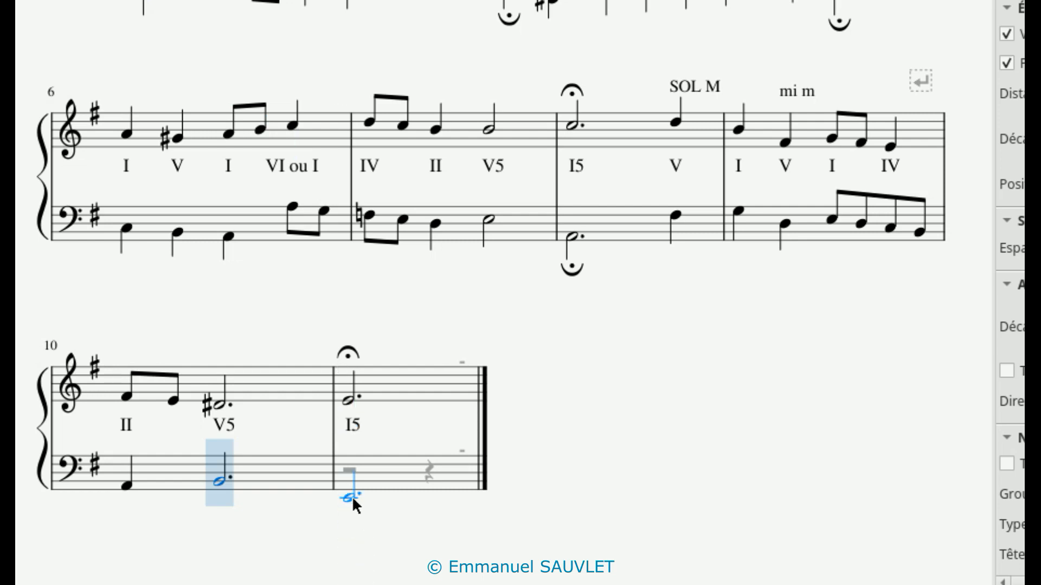
click(353, 498)
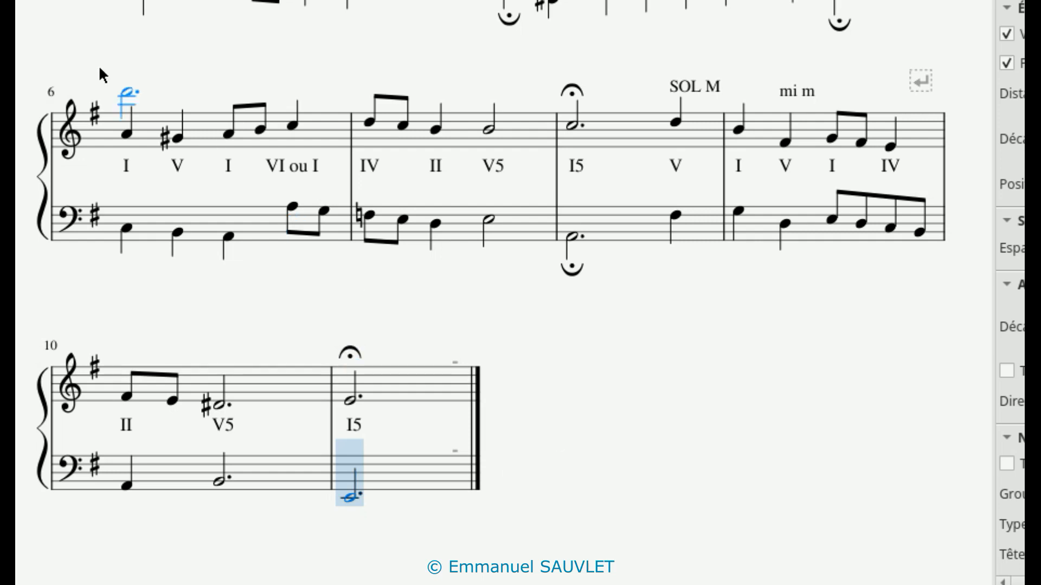
key(Escape)
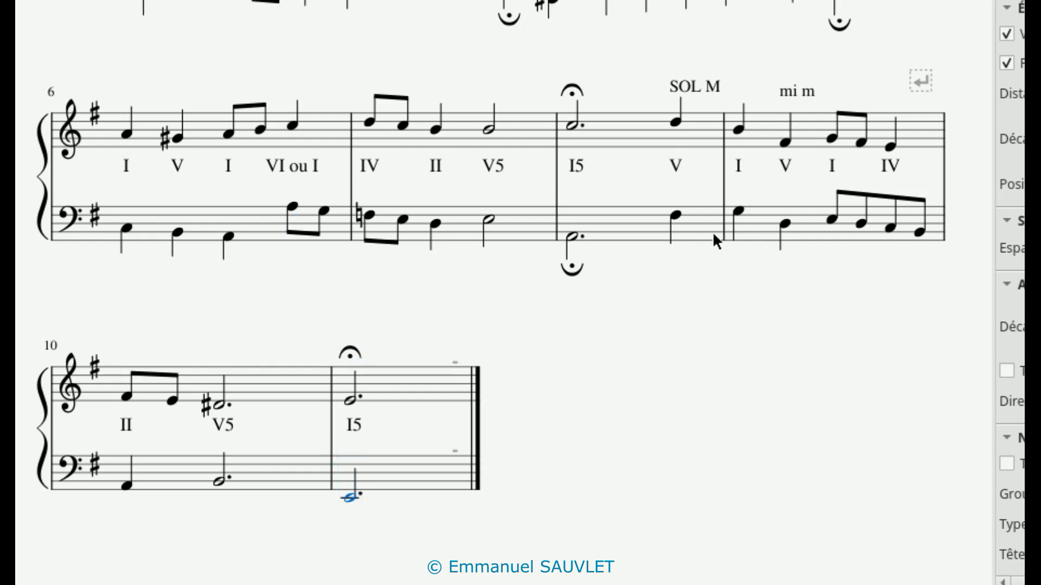
Raise the beat 2 bass note of measure 9 to D sharp, and beam its four eighth notes in two pairs with stems down.
click(786, 223)
key(Up)
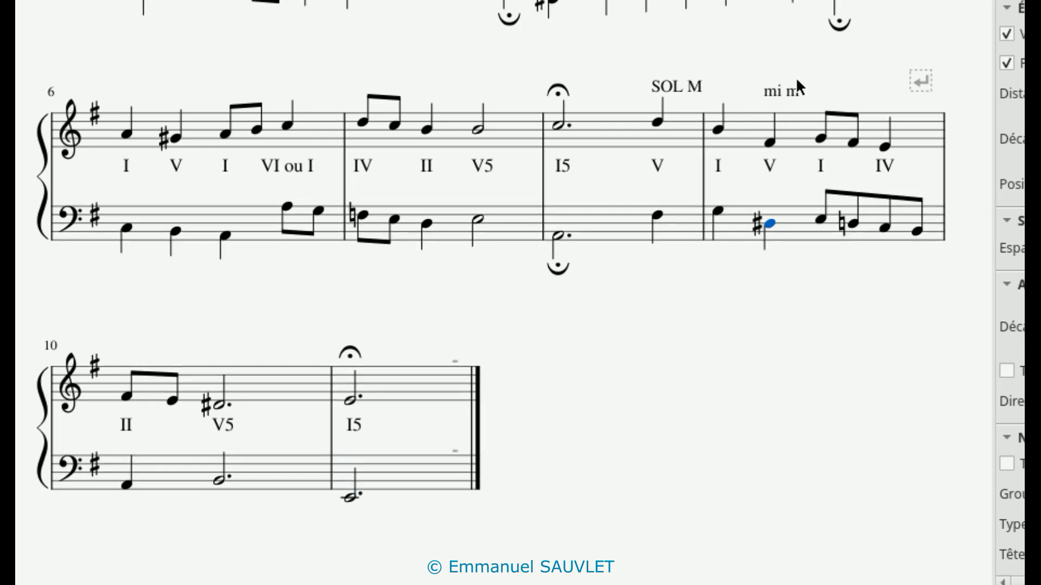
key(Right)
key(Up)
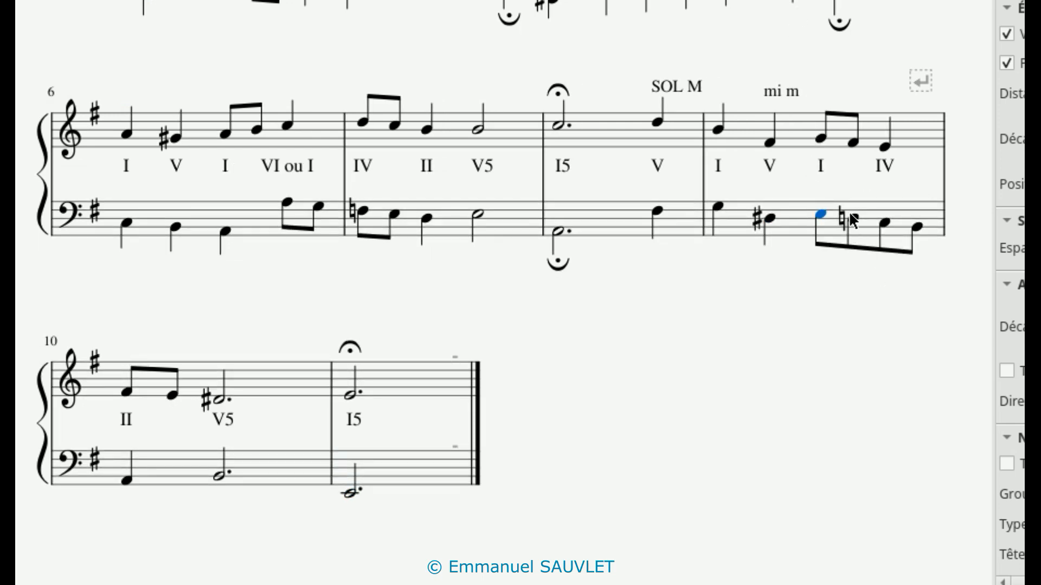
click(887, 223)
click(17, 469)
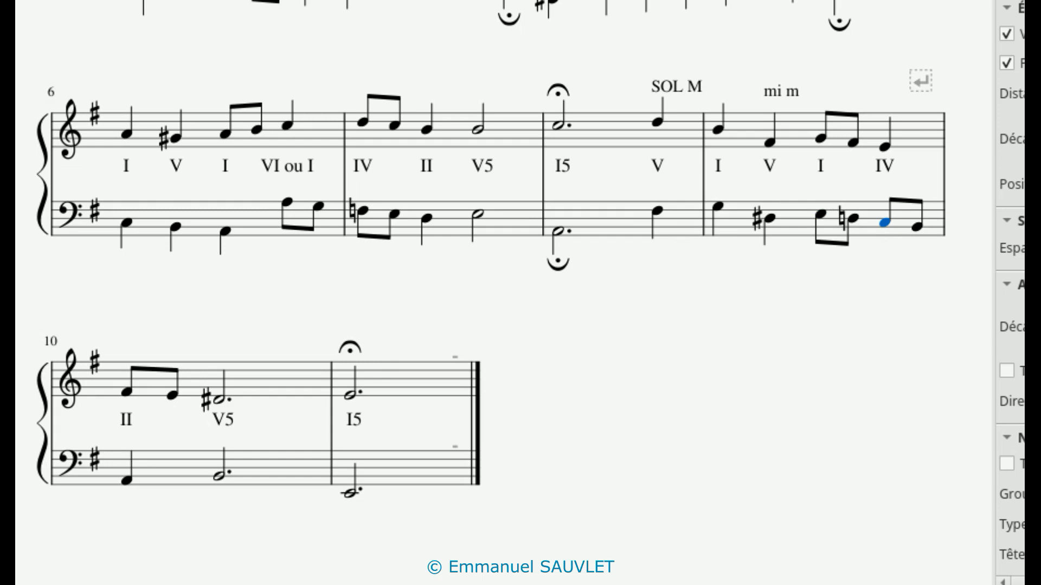
key(x)
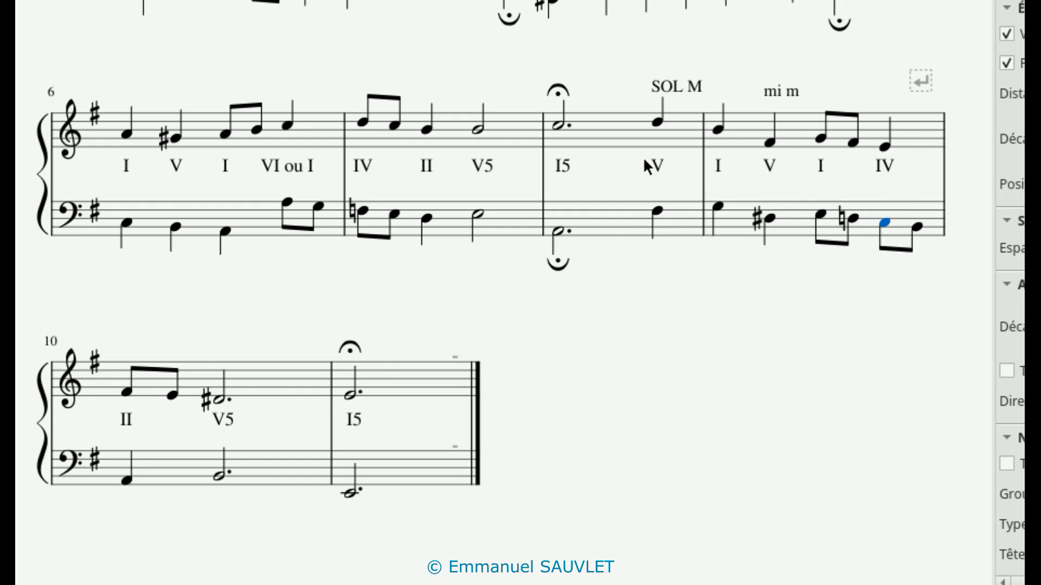
Flip the stems of the bass notes in measures 10 and 11 downward, and place a fermata below the final E.
click(126, 480)
key(x)
click(219, 474)
key(x)
key(Right)
key(x)
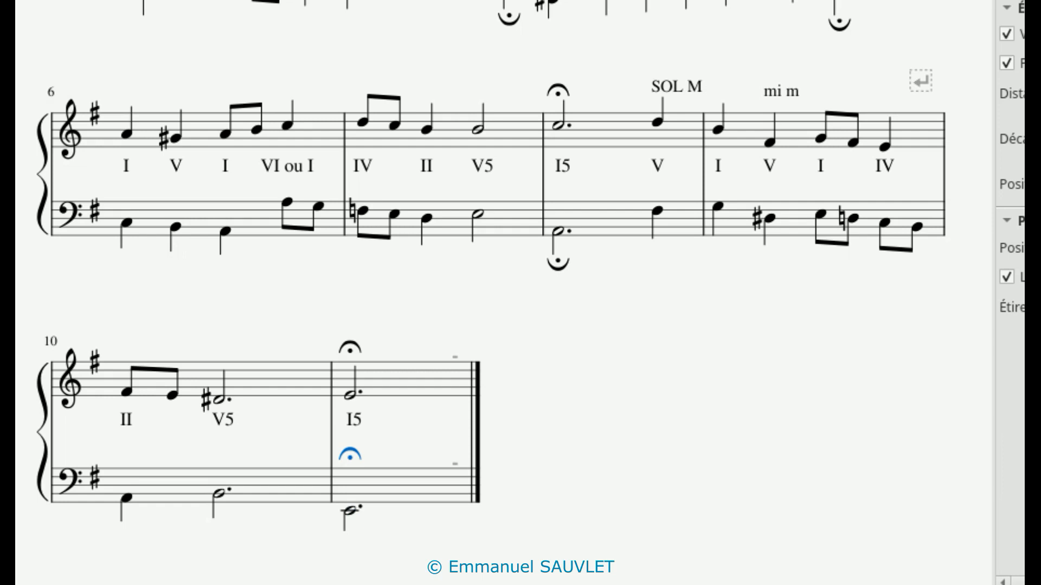
key(x)
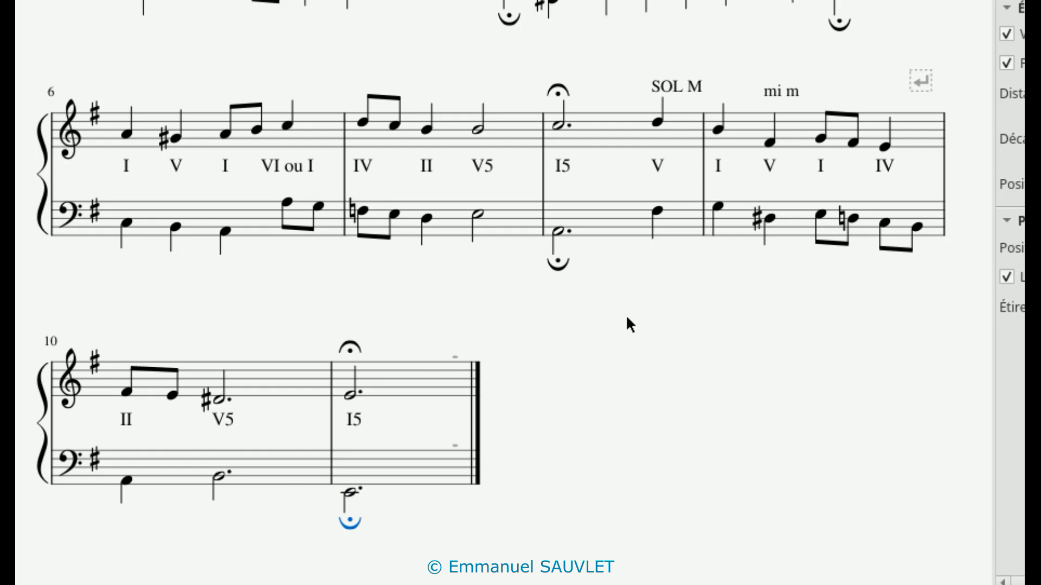
Play back the chorale from the pickup note to listen to the melody with its bass line.
scroll(626, 314, up, 6)
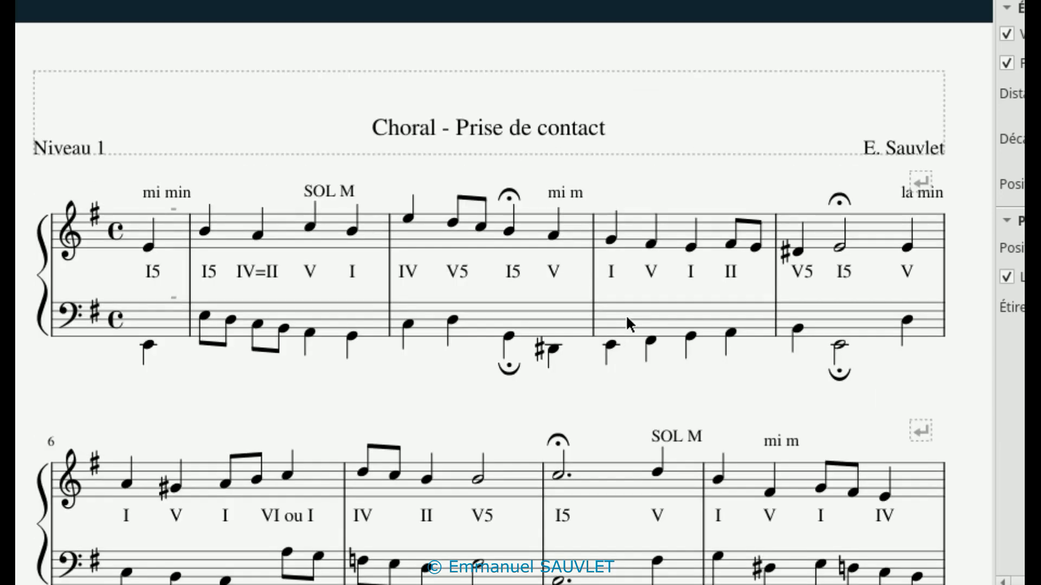
scroll(626, 314, down, 2)
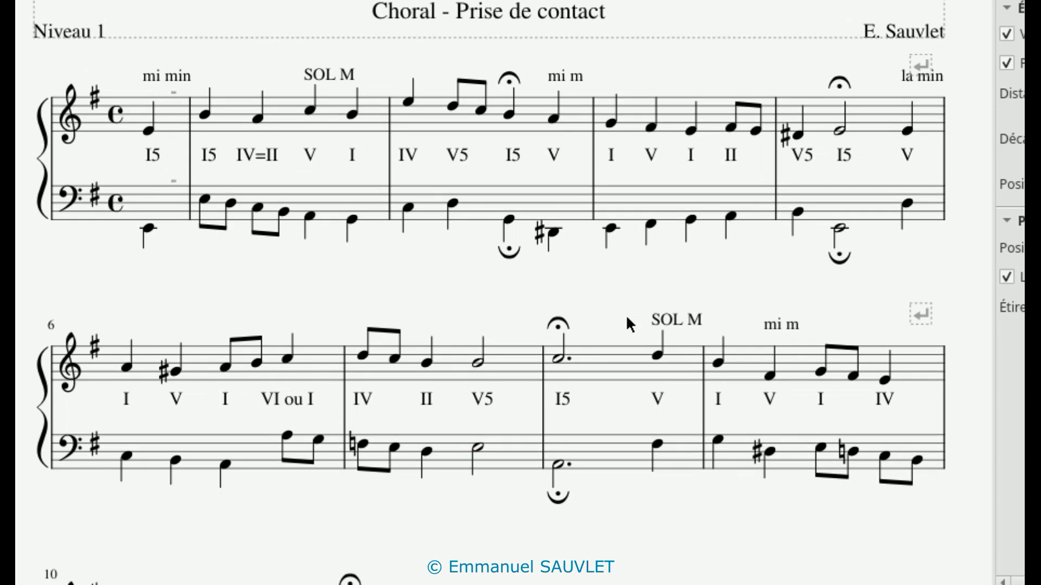
click(148, 130)
key(space)
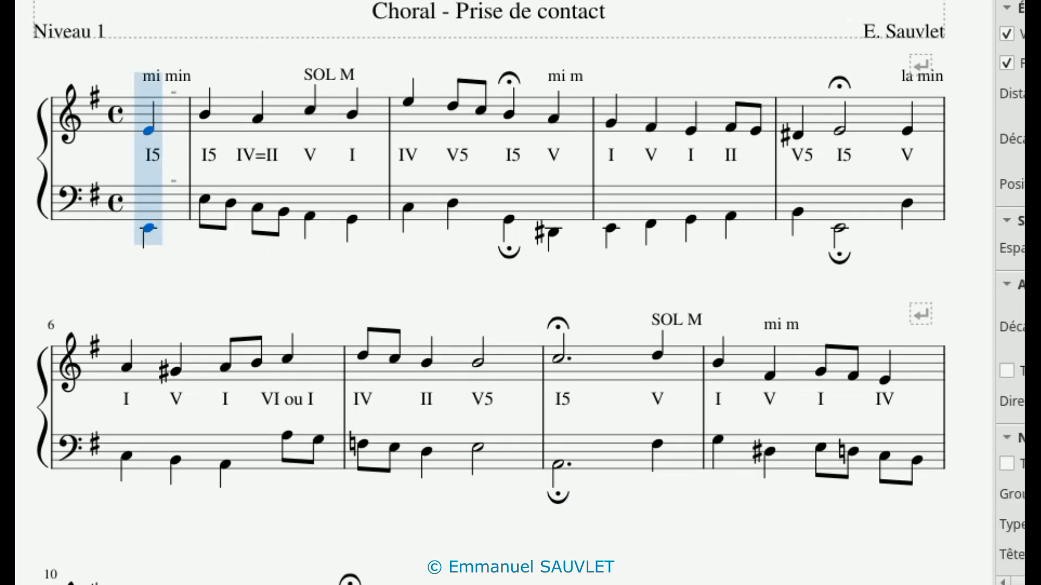
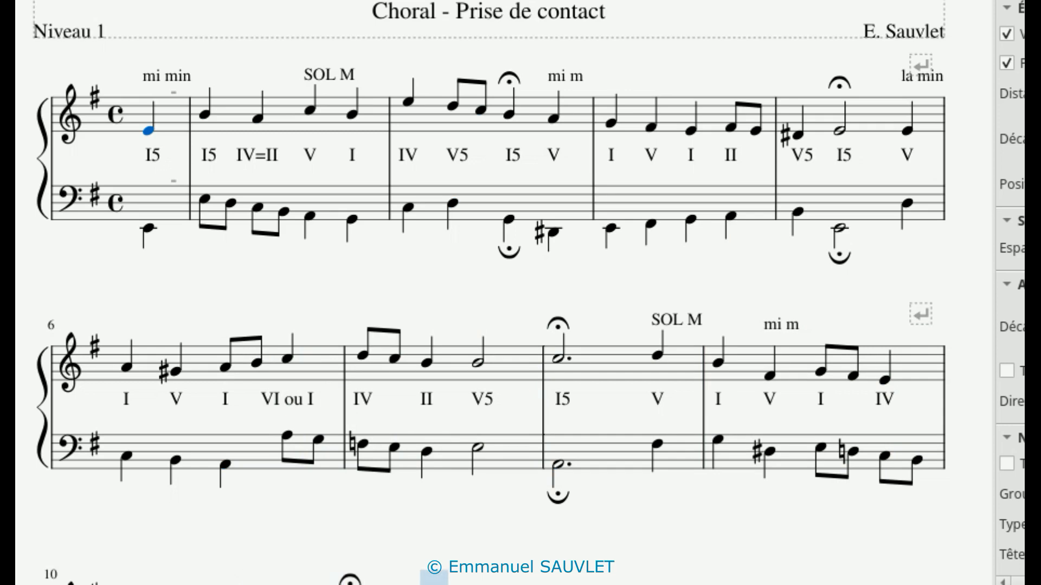
scroll(494, 420, down, 5)
Move the pickup bass note to voice 2 and back to voice 1, creating a voice 2 rest on the bass staff.
click(149, 190)
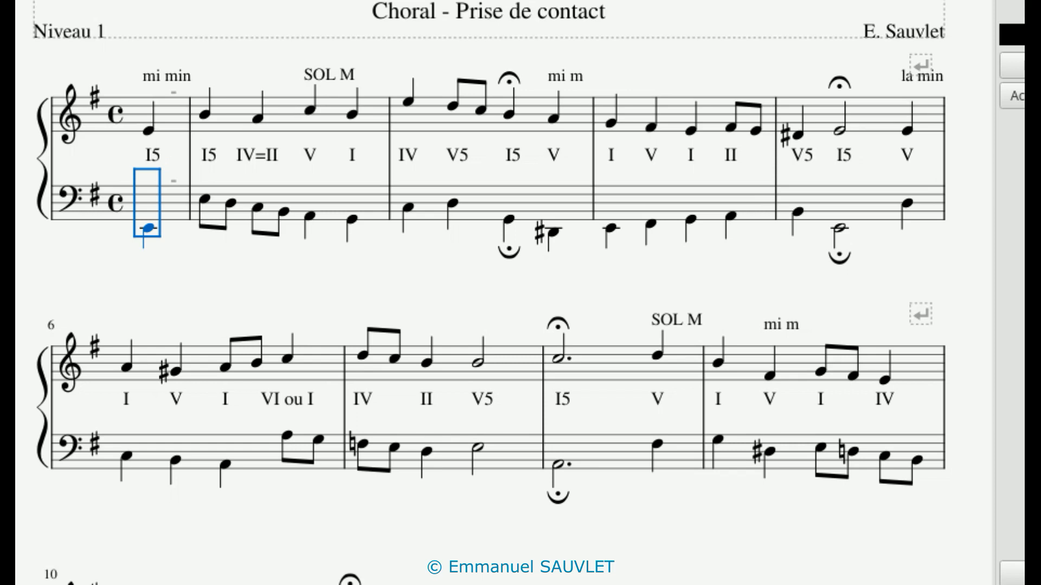
key(ctrl+alt+2)
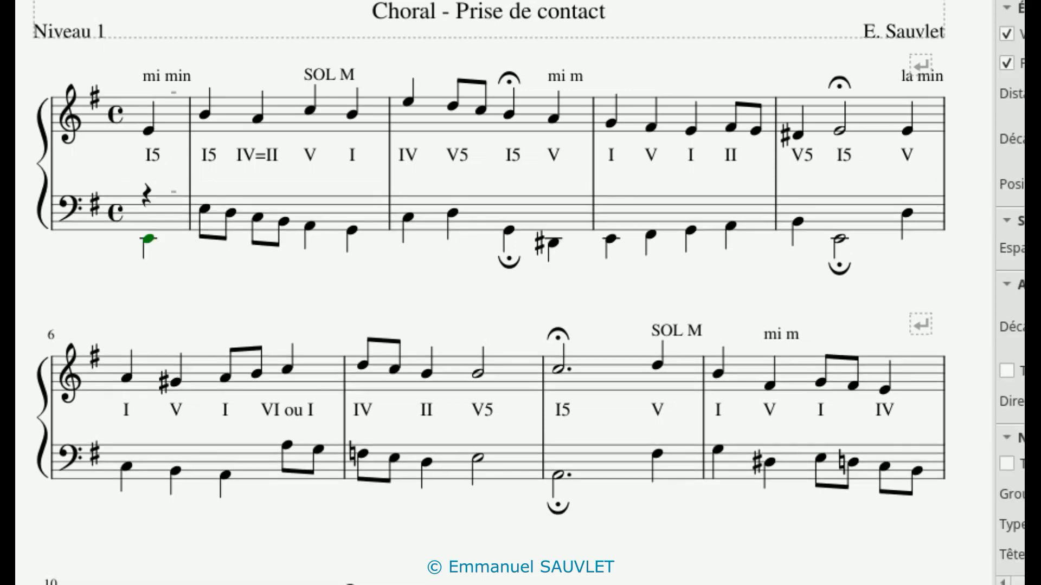
key(ctrl+alt+1)
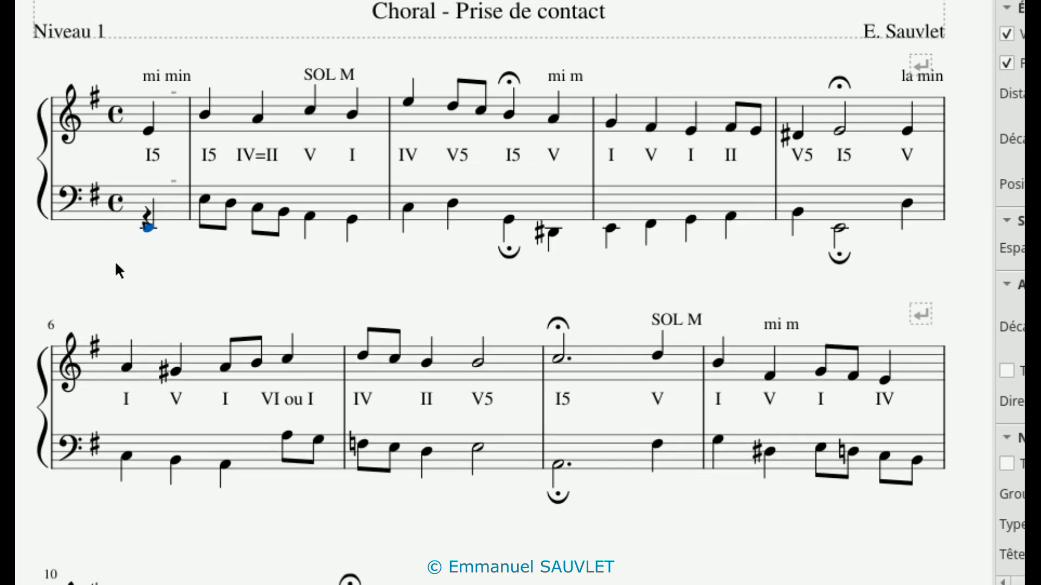
Fill the pickup chord in voice 2 with a quarter-note tenor G on the bass staff and an alto B on the treble staff.
click(146, 216)
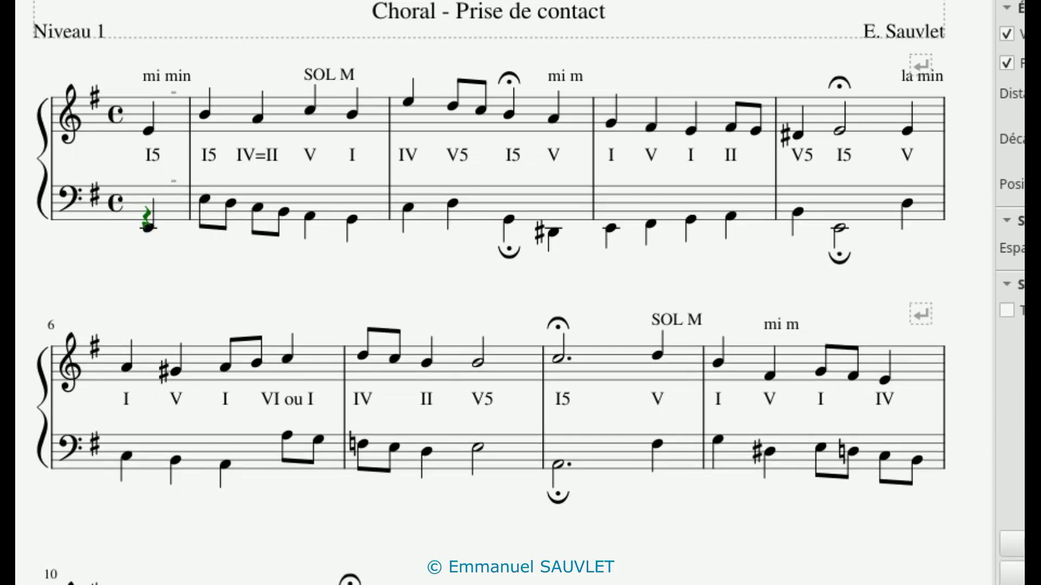
key(n)
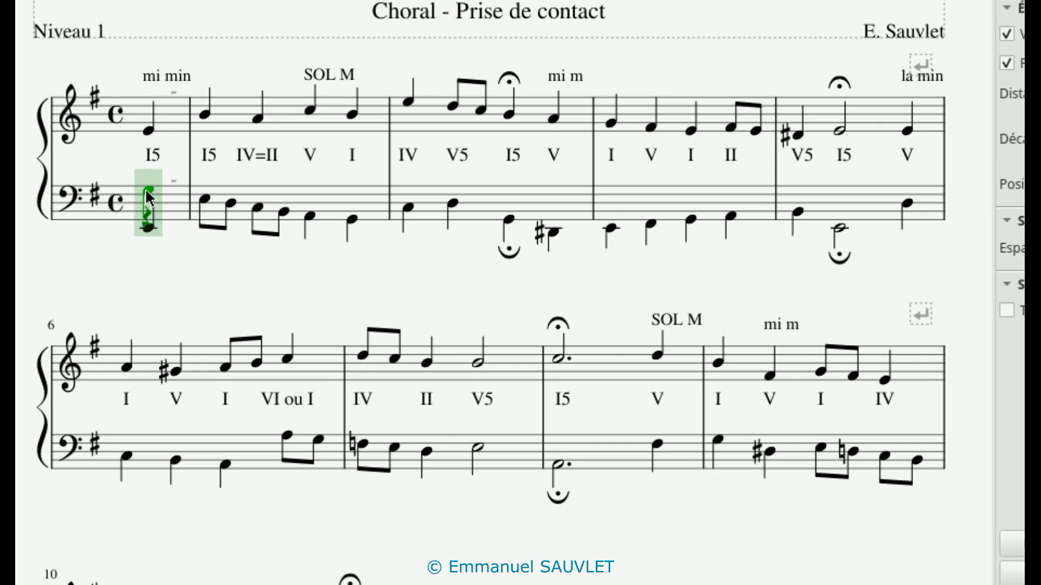
click(146, 190)
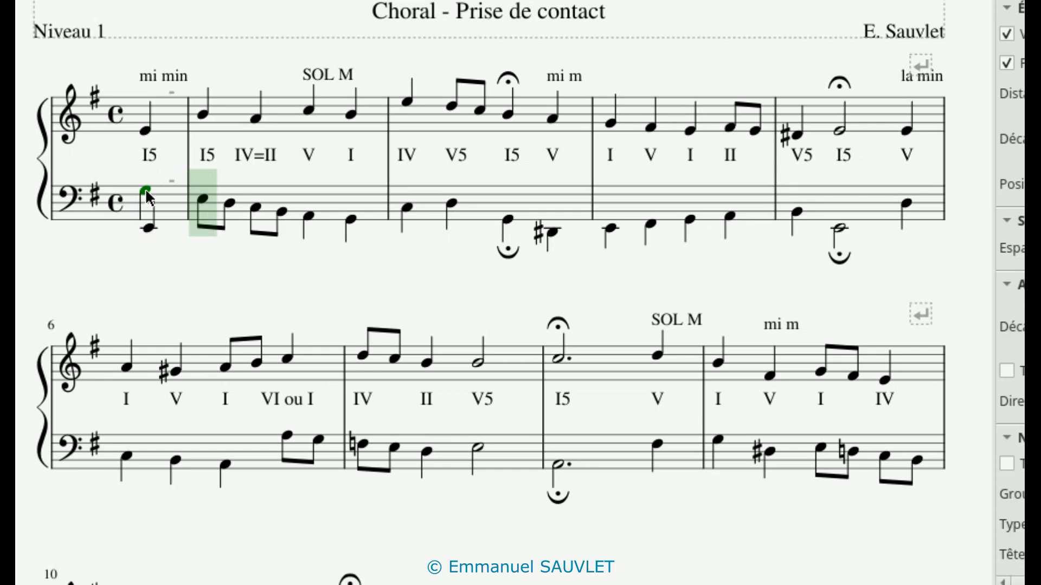
click(158, 142)
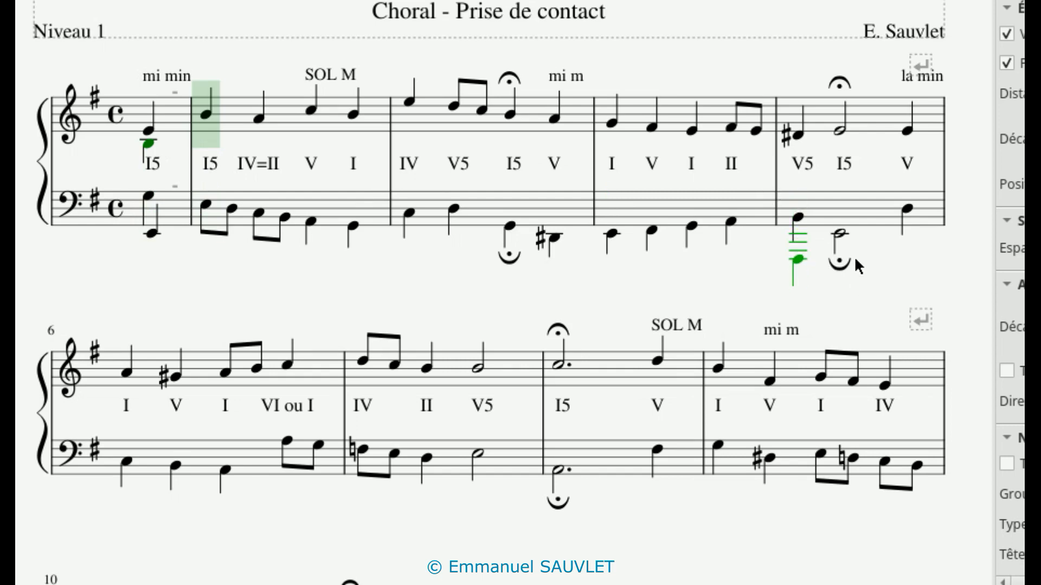
Harmonise measure 2 in quarter notes with tenor G, A, A, G and alto E, E, F sharp, G.
click(222, 205)
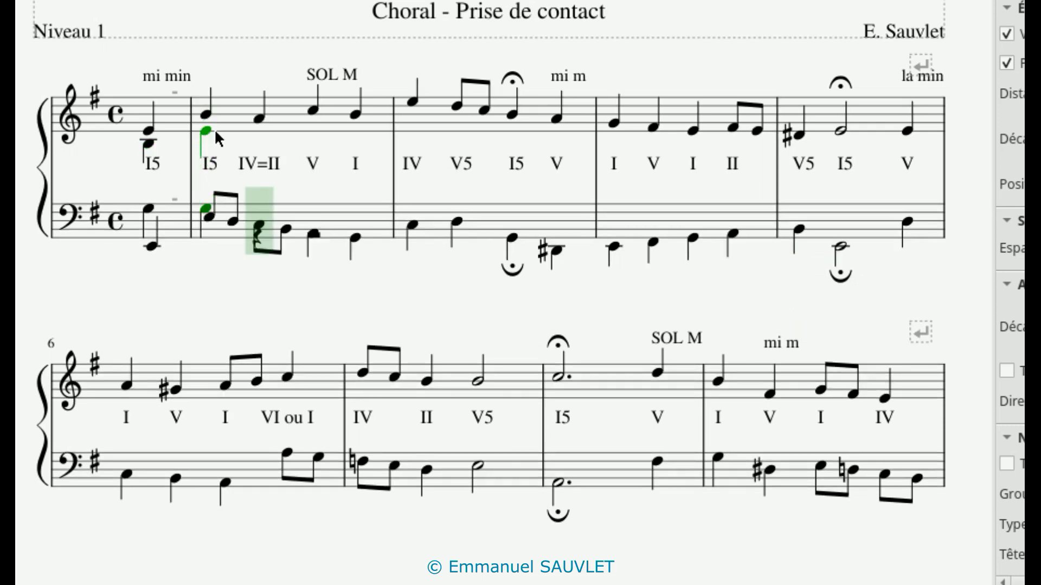
click(214, 129)
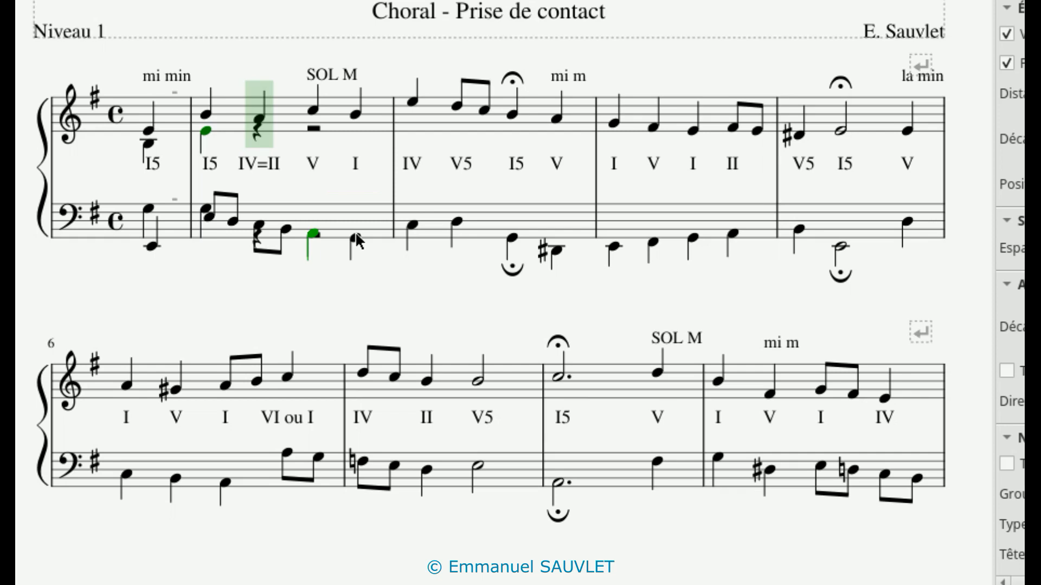
click(269, 202)
click(269, 129)
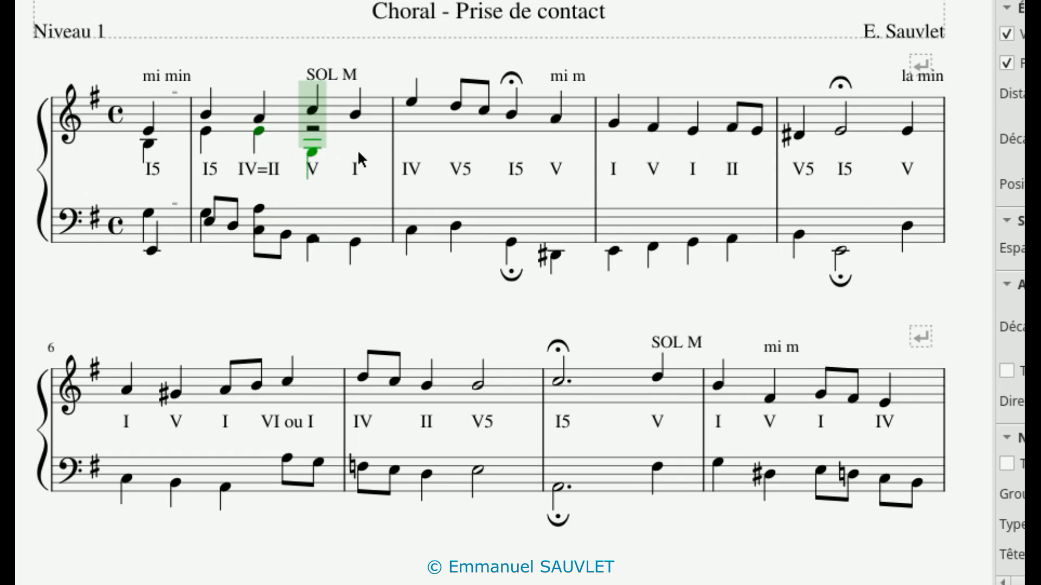
click(344, 208)
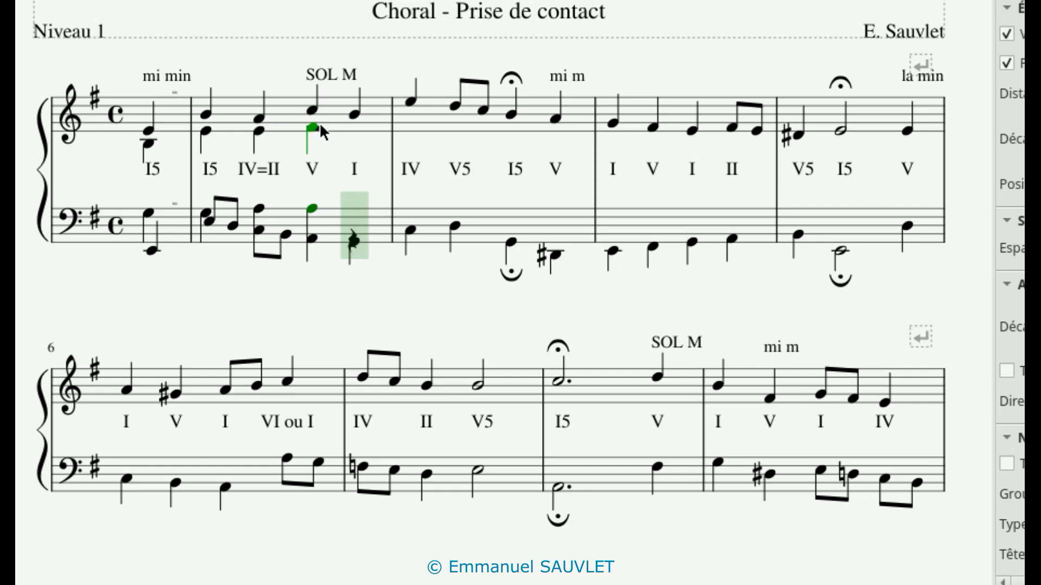
click(321, 124)
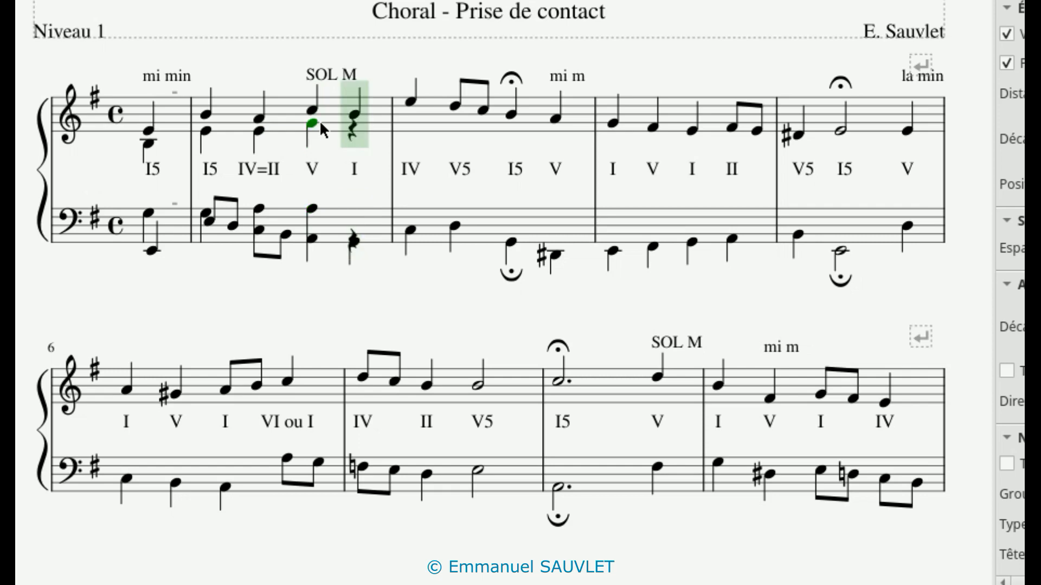
click(356, 121)
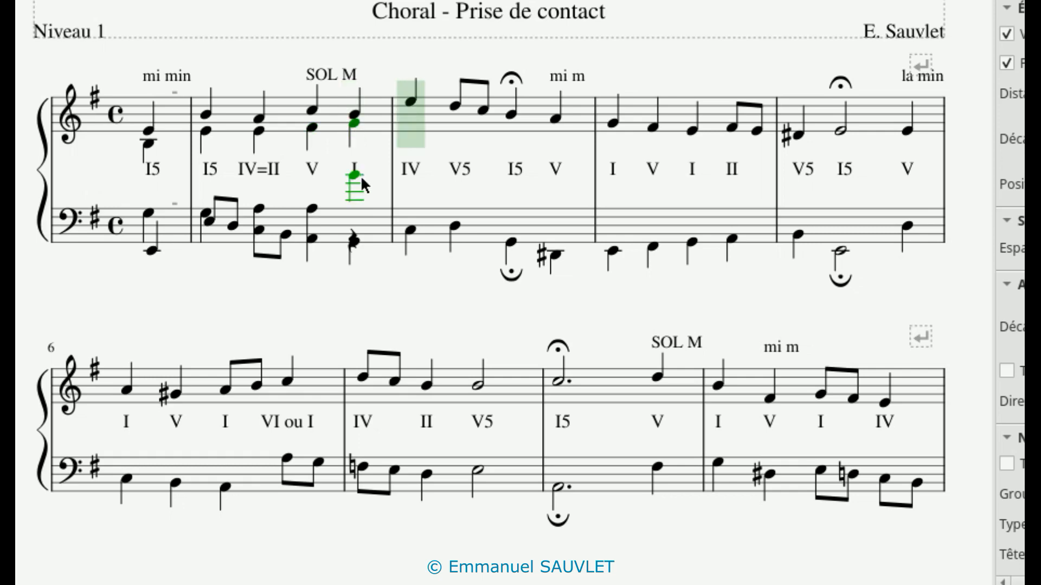
click(364, 211)
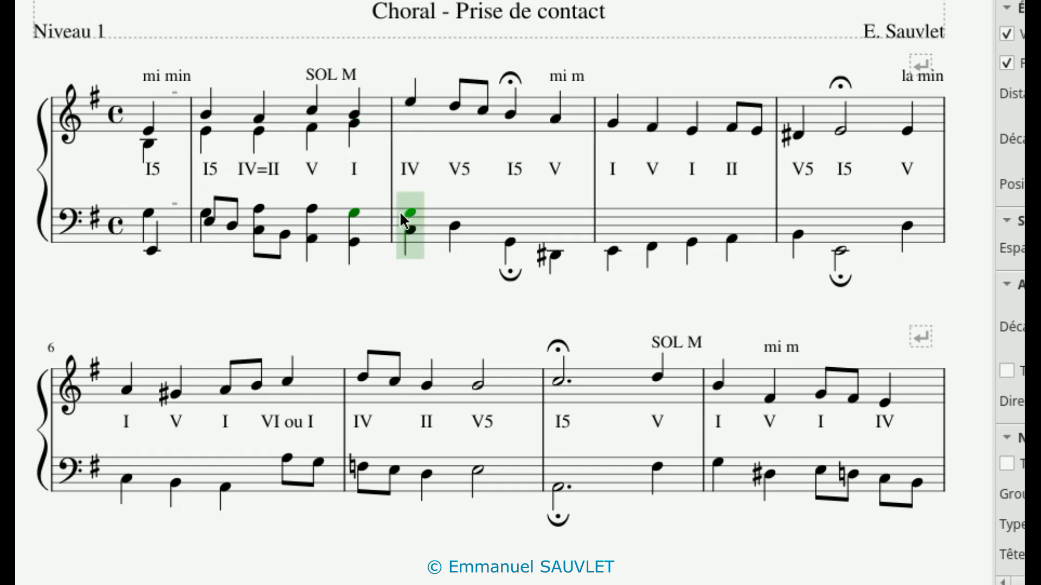
Add an alto G and a tenor note on beat 1 of measure 3, raising the tenor to the C above the bass staff.
click(409, 124)
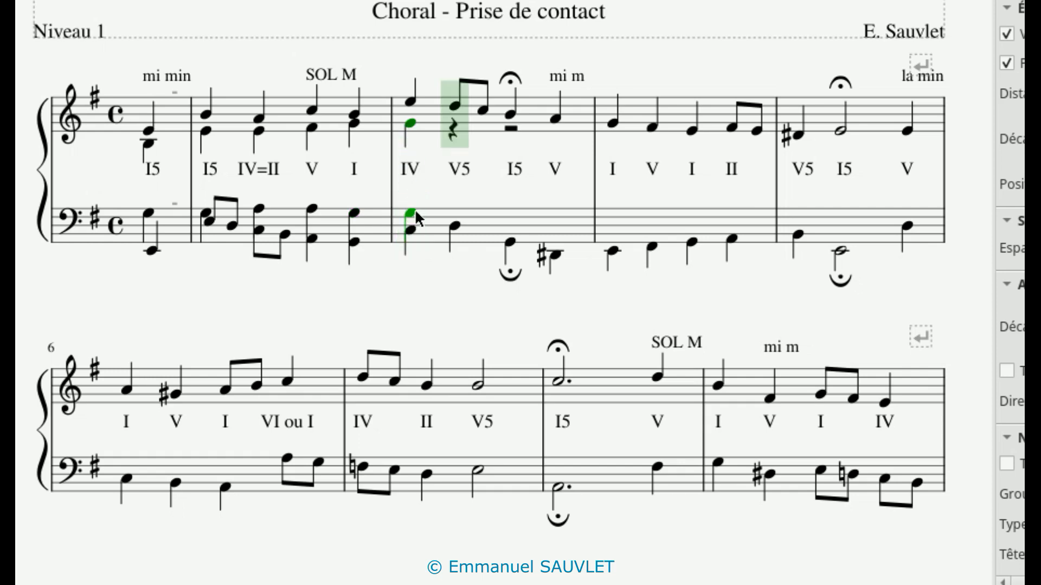
click(415, 209)
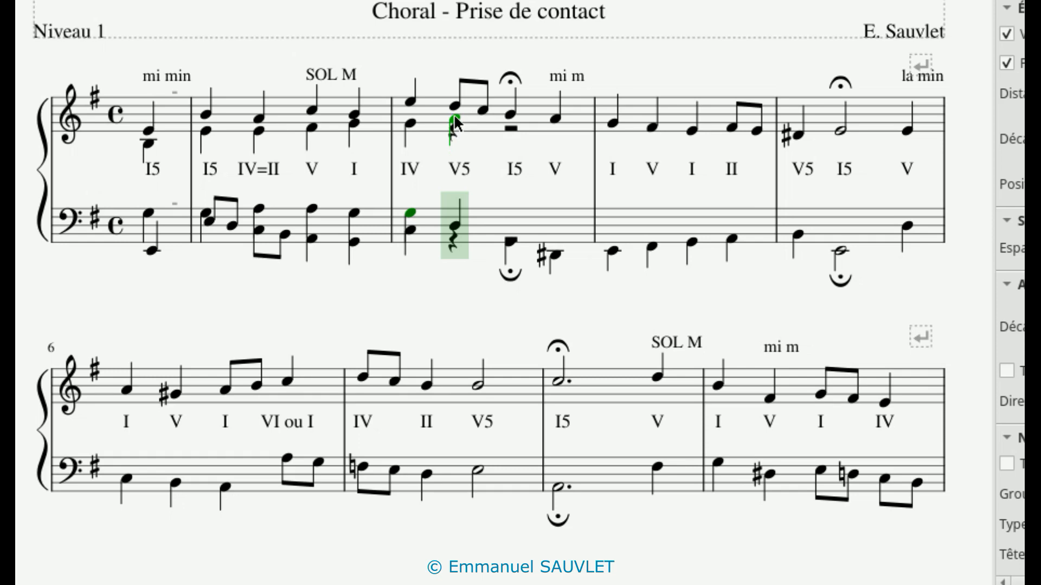
click(454, 139)
key(Escape)
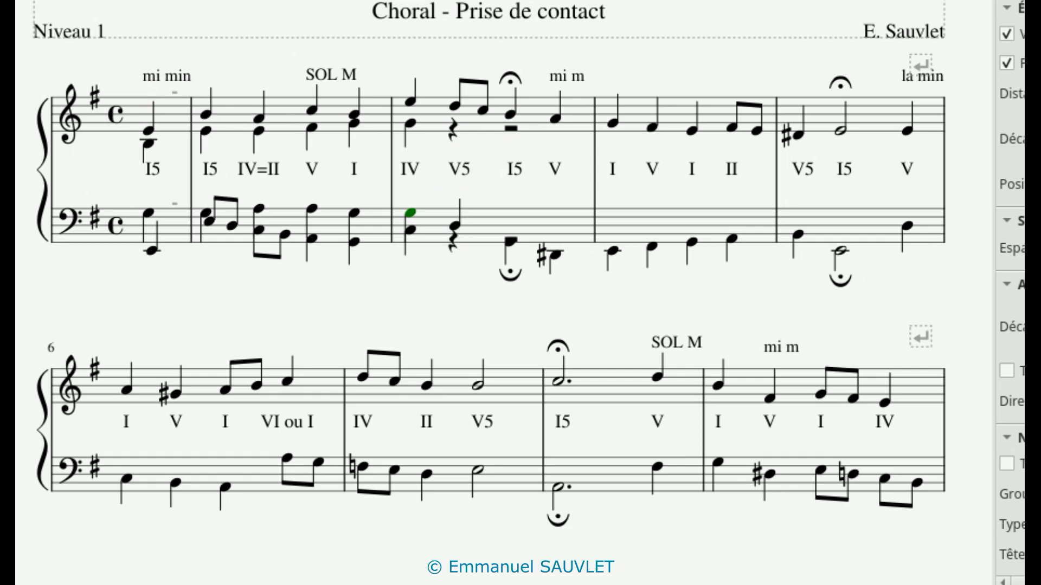
drag(410, 212, 418, 201)
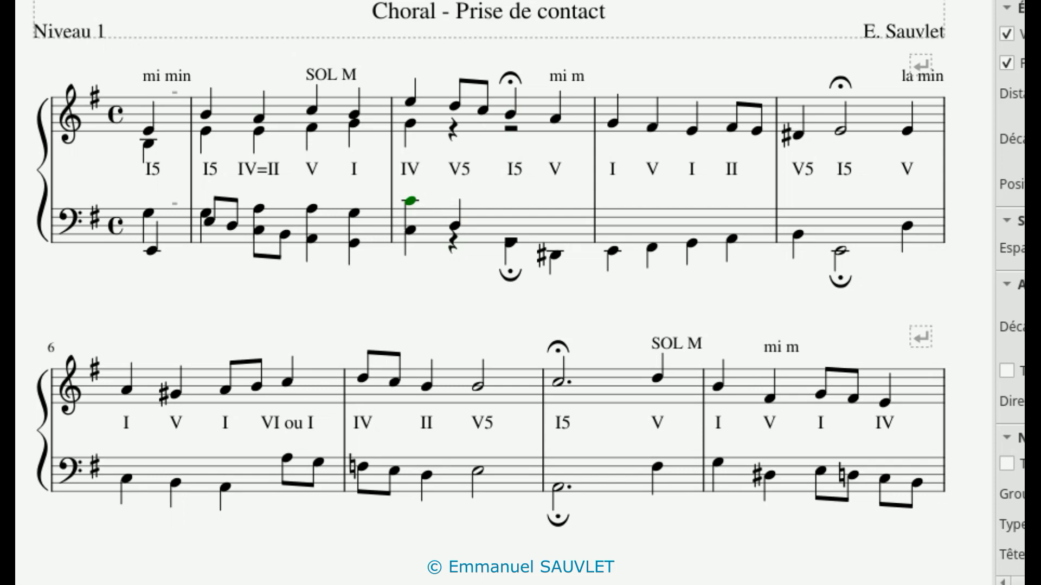
Complete beats 2 to 4 of measure 3 with tenor A, G, B and alto F sharp, G, F sharp in quarter notes.
key(n)
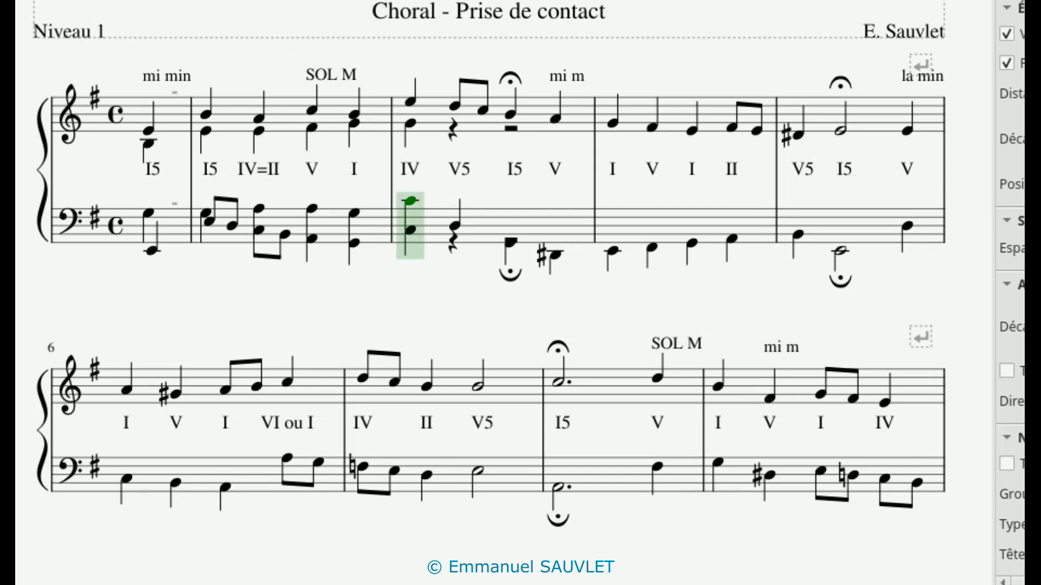
click(456, 208)
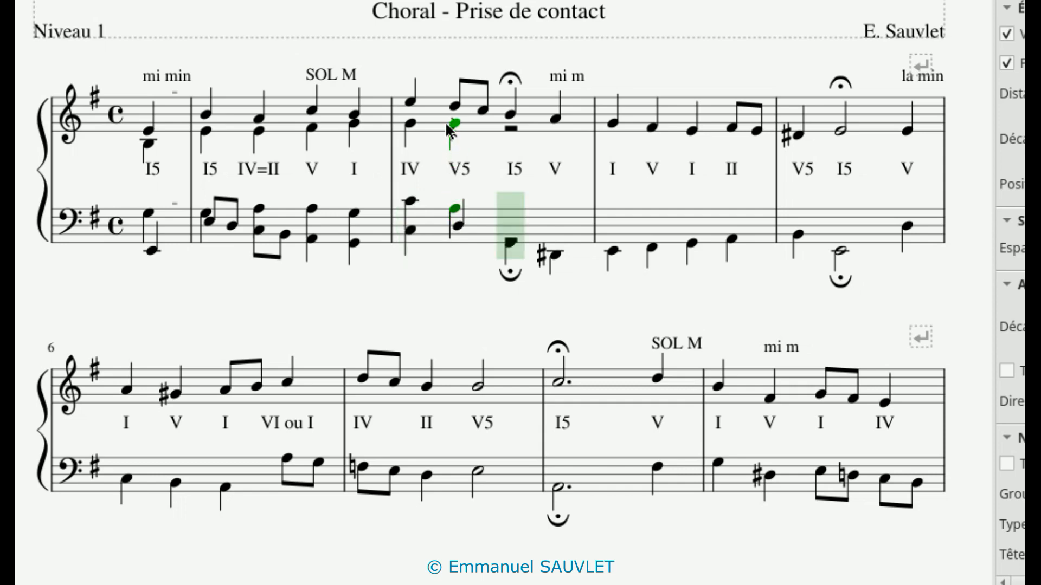
click(462, 126)
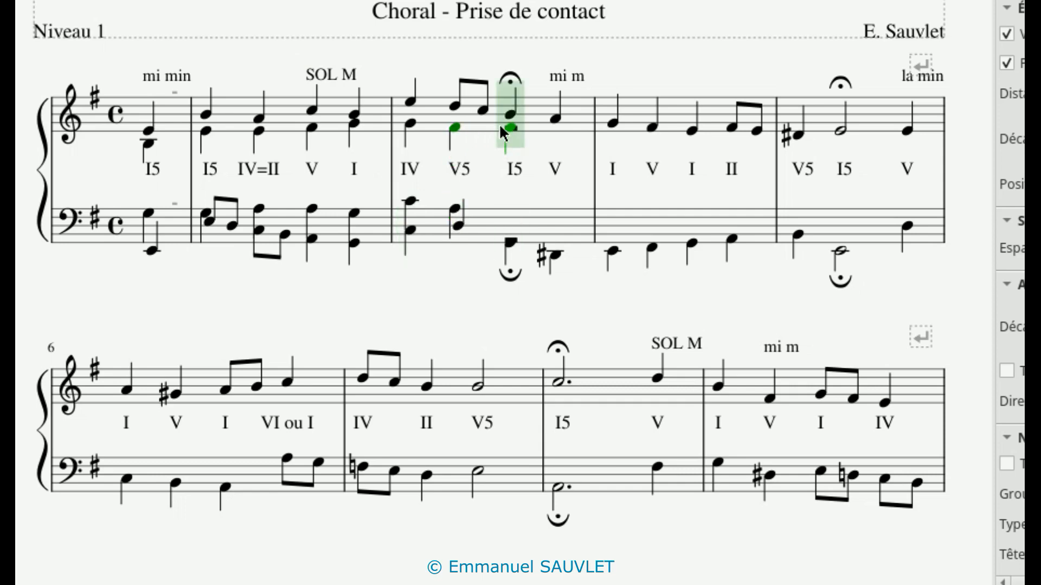
click(500, 121)
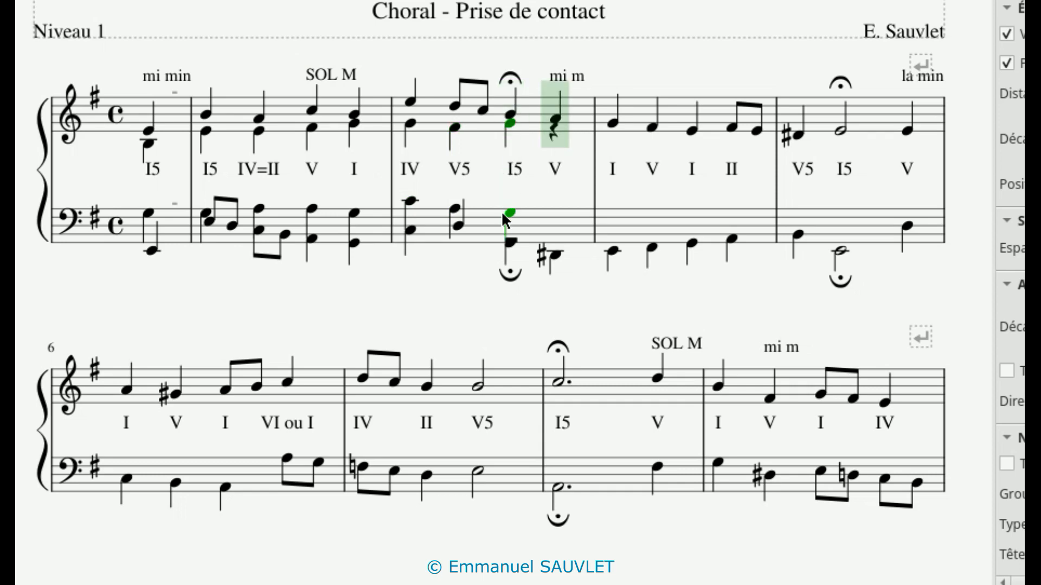
click(502, 213)
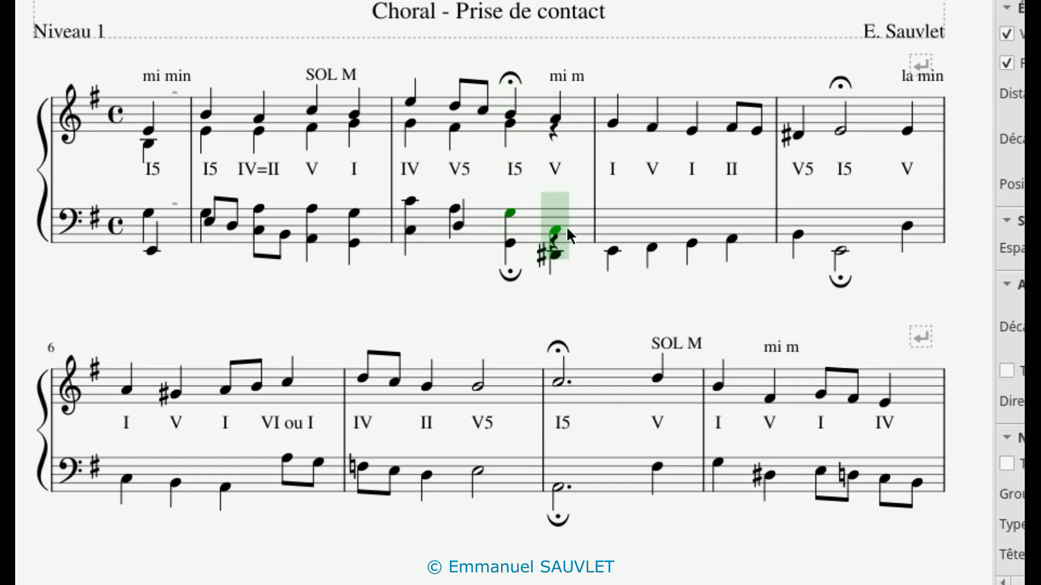
click(560, 125)
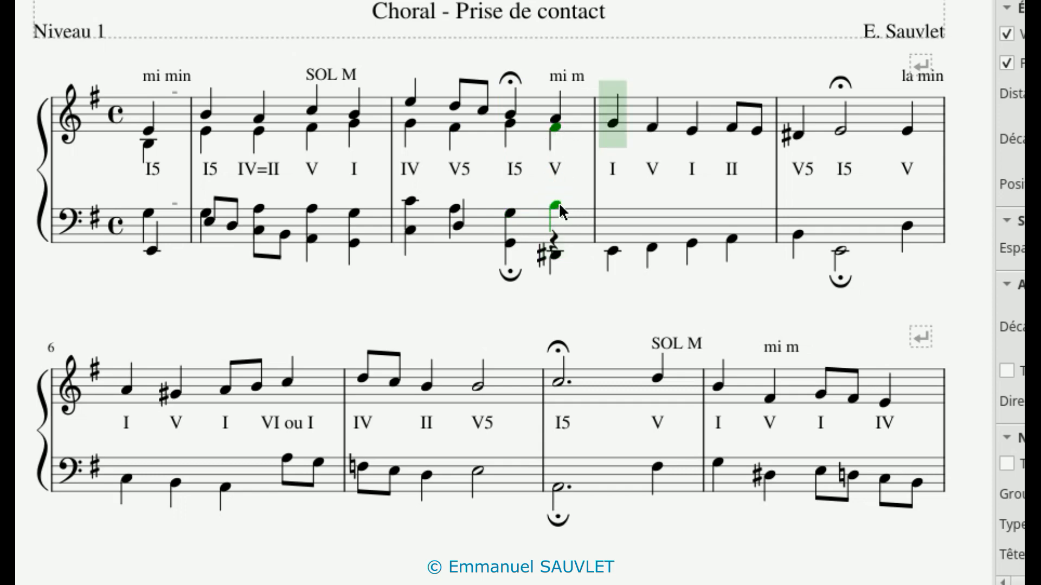
click(559, 205)
Add a tenor B on beat 1 of measure 4 and alto quarter notes E, D sharp, B on beats 1 to 3.
click(619, 203)
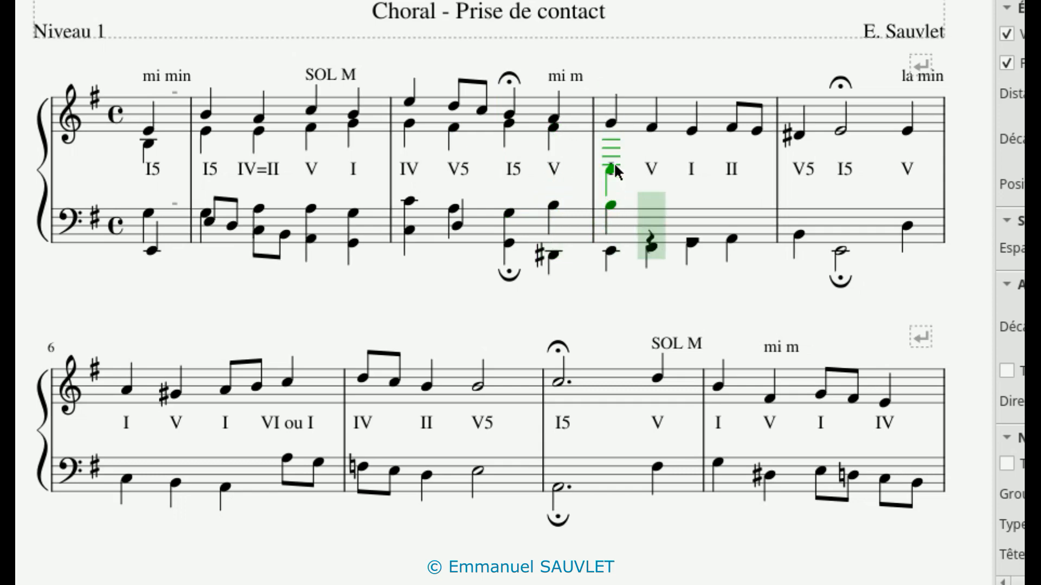
click(616, 127)
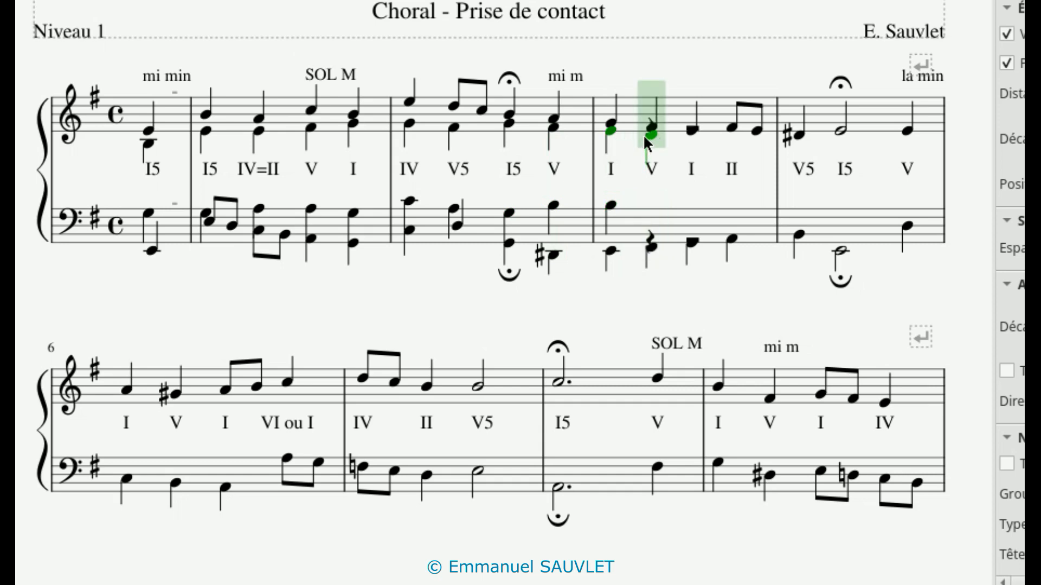
click(643, 135)
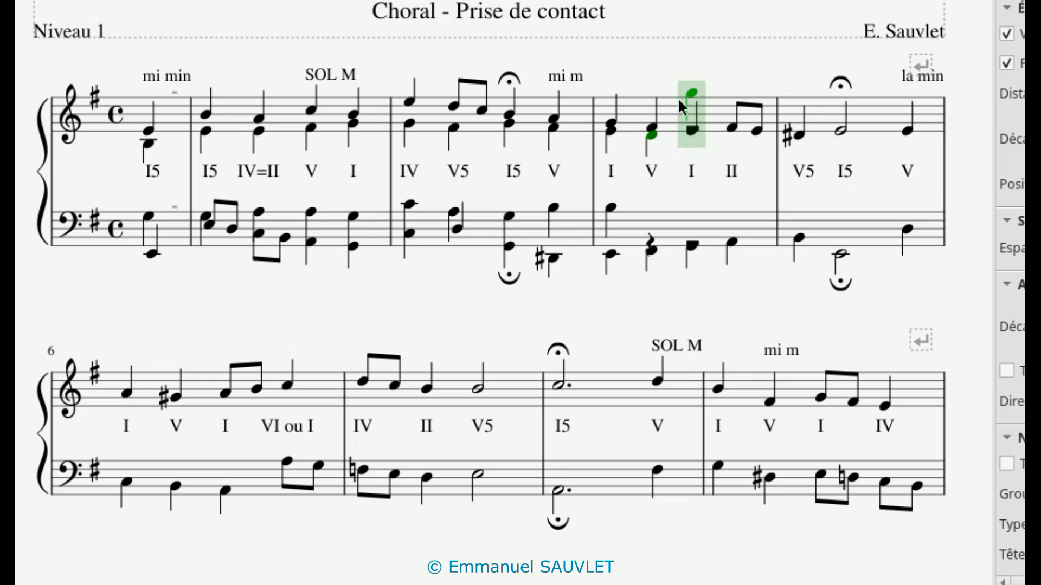
click(689, 139)
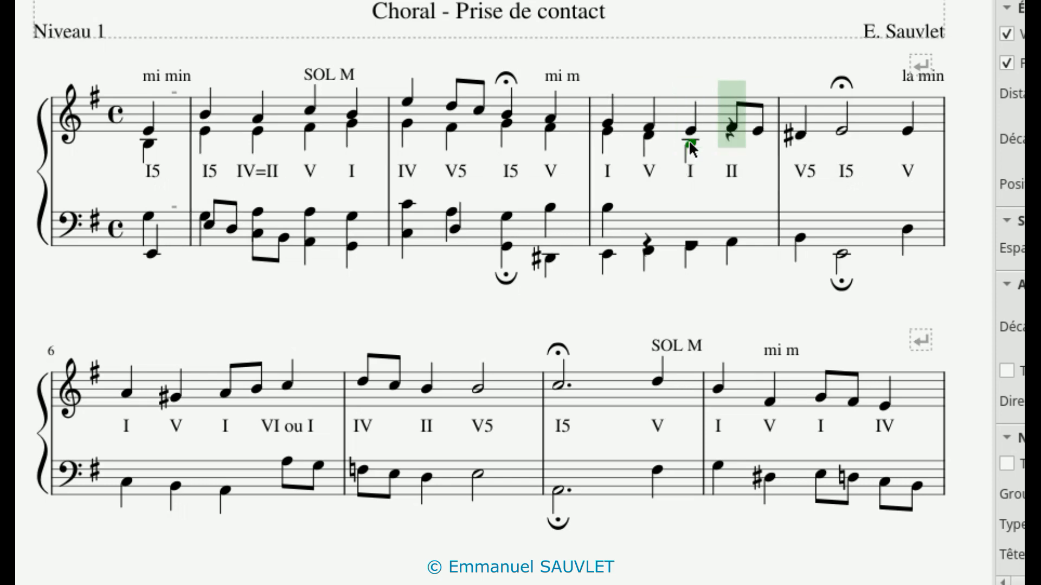
key(Escape)
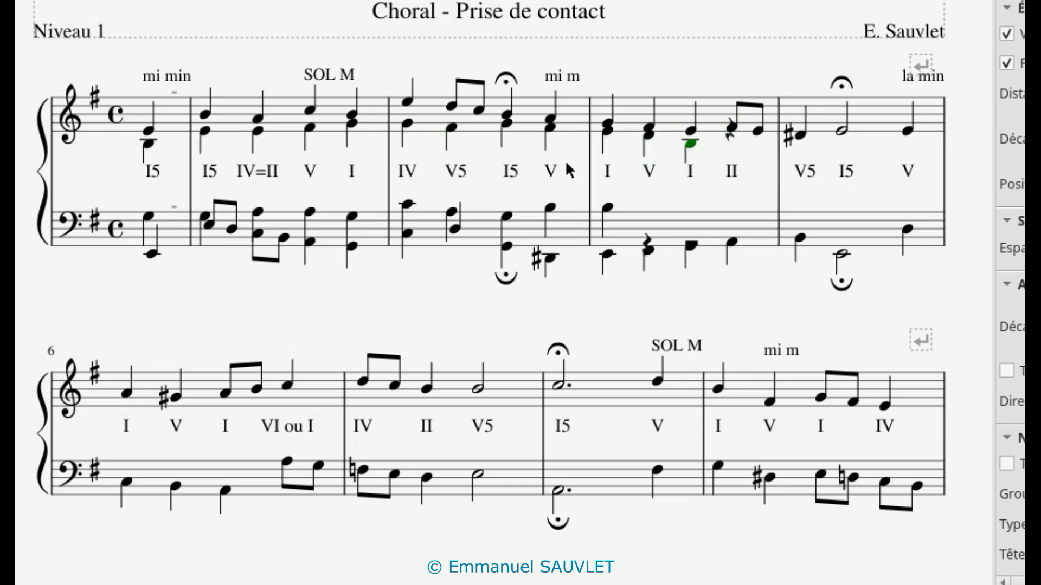
click(650, 133)
key(Up)
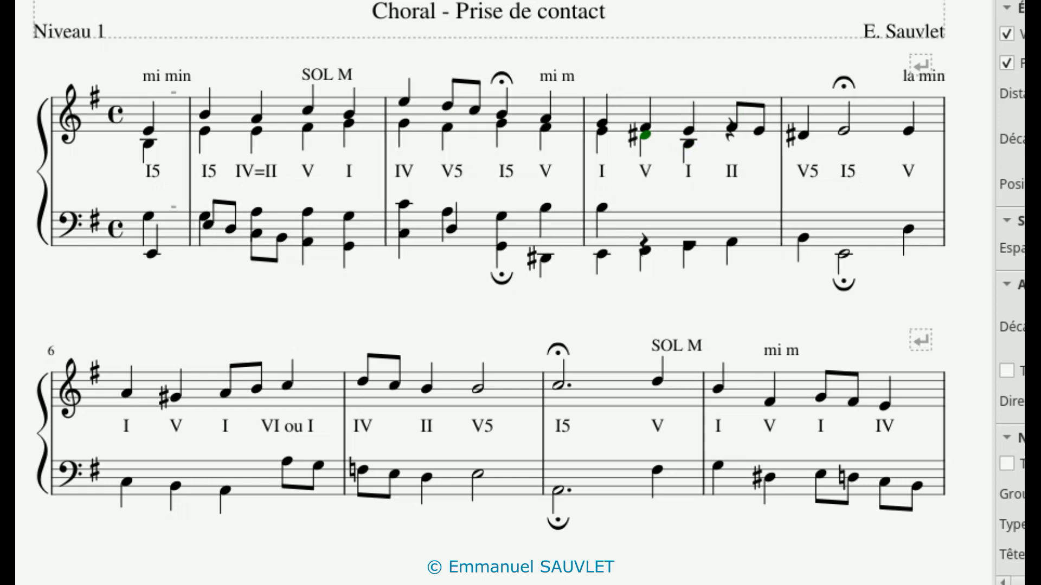
Complete measure 4 with tenor A, G, F sharp on beats 2 to 4 and an alto C on beat 4.
key(n)
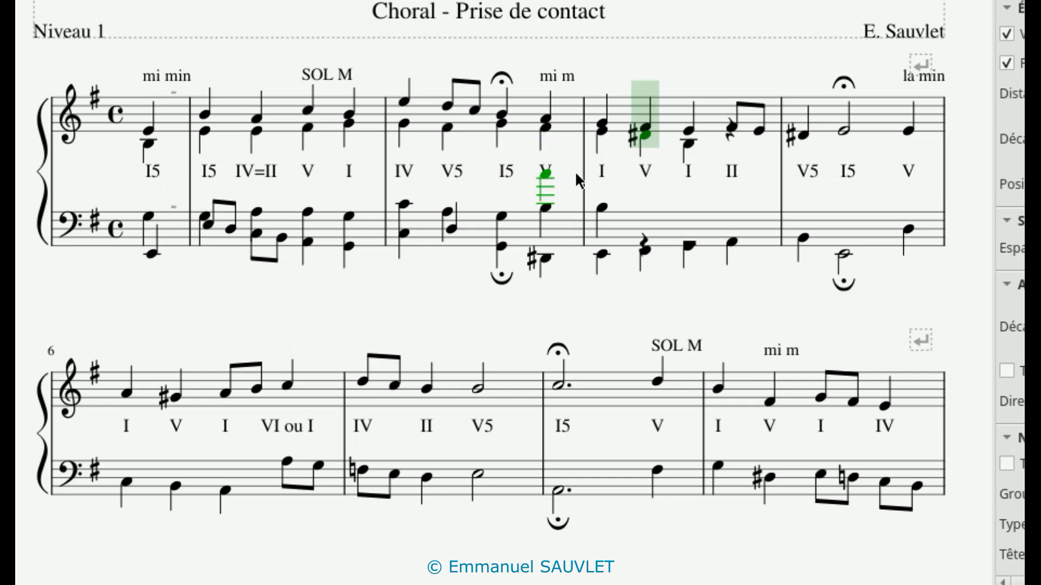
click(640, 214)
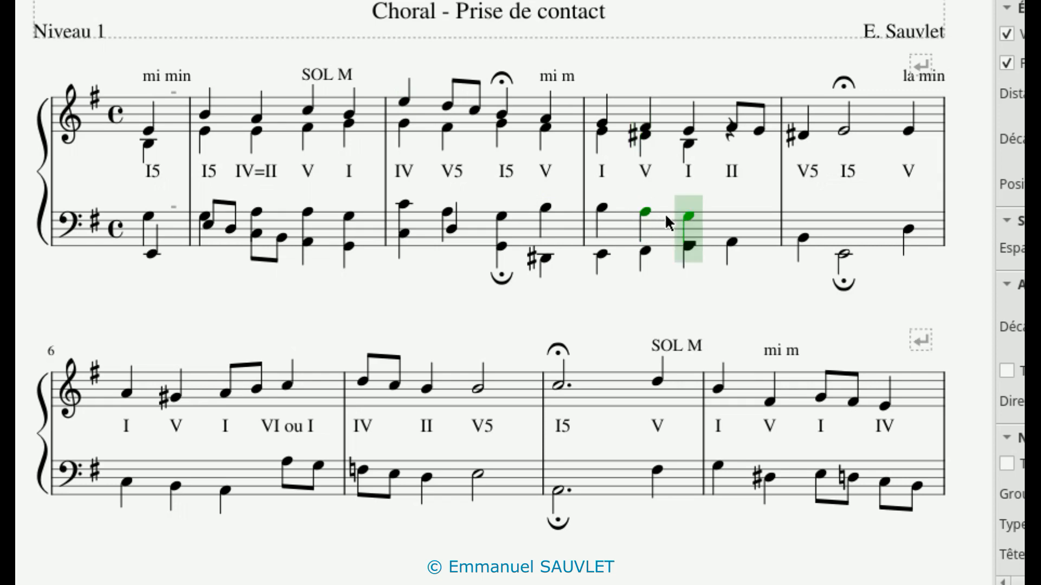
click(682, 216)
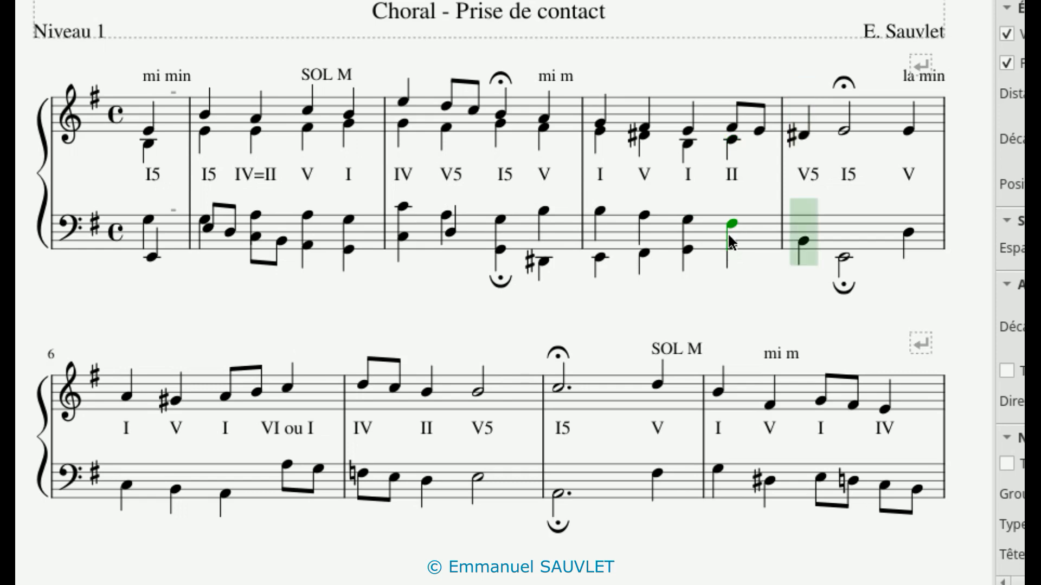
drag(727, 244, 732, 218)
Add a tenor F sharp and an alto B in quarter notes on the first beat of measure 5.
drag(801, 230, 797, 237)
click(797, 225)
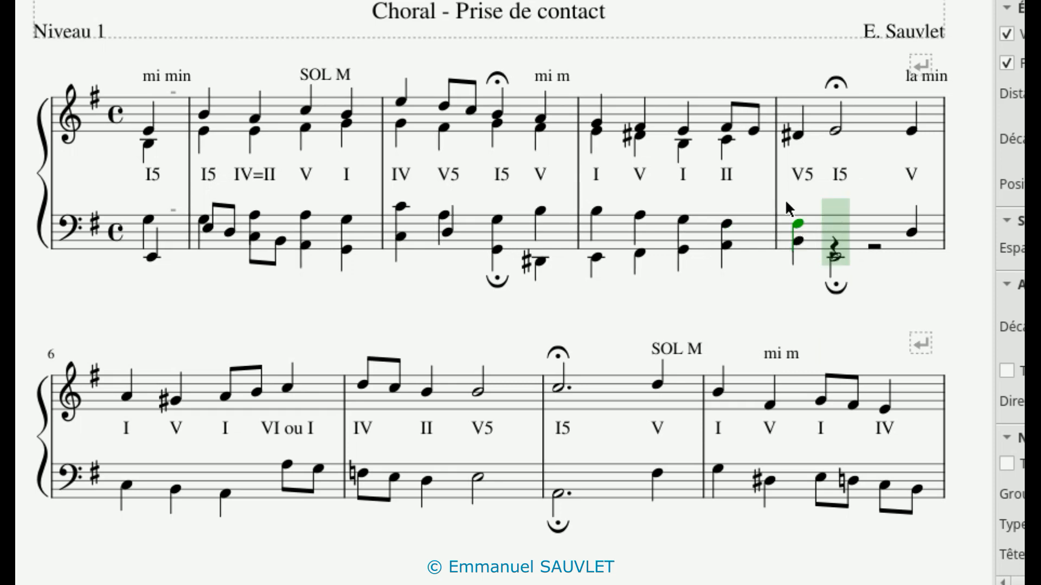
click(788, 142)
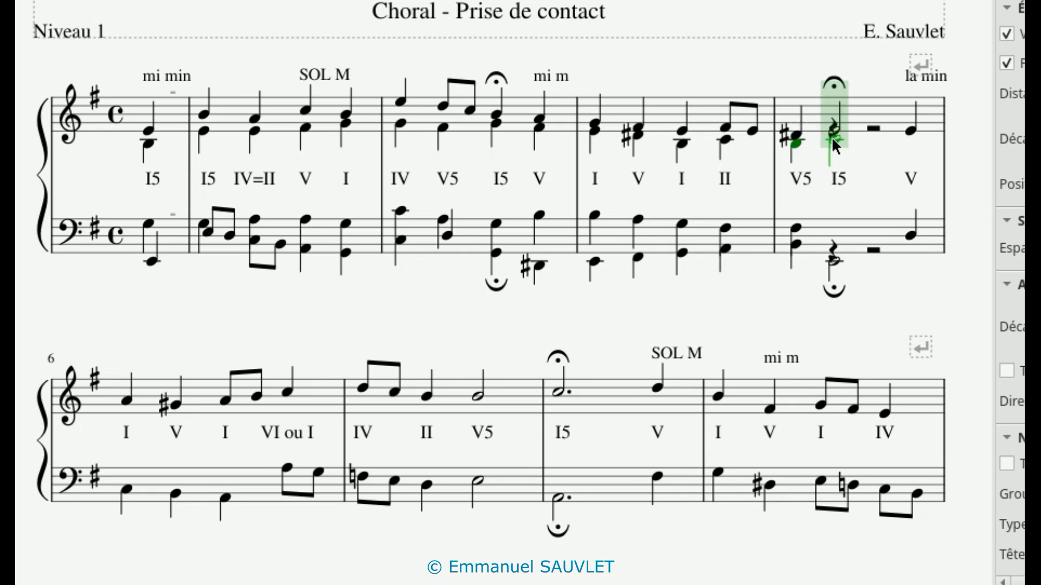
Complete measure 5 with an alto B and tenor G half note on beat 2, and an alto B and tenor G sharp quarter note on beat 4.
key(g)
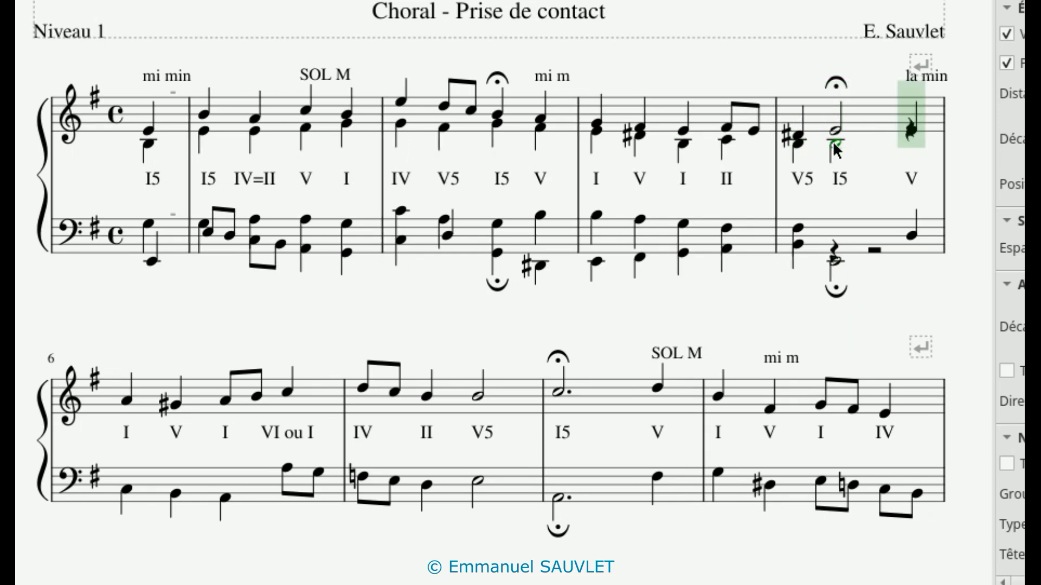
click(835, 223)
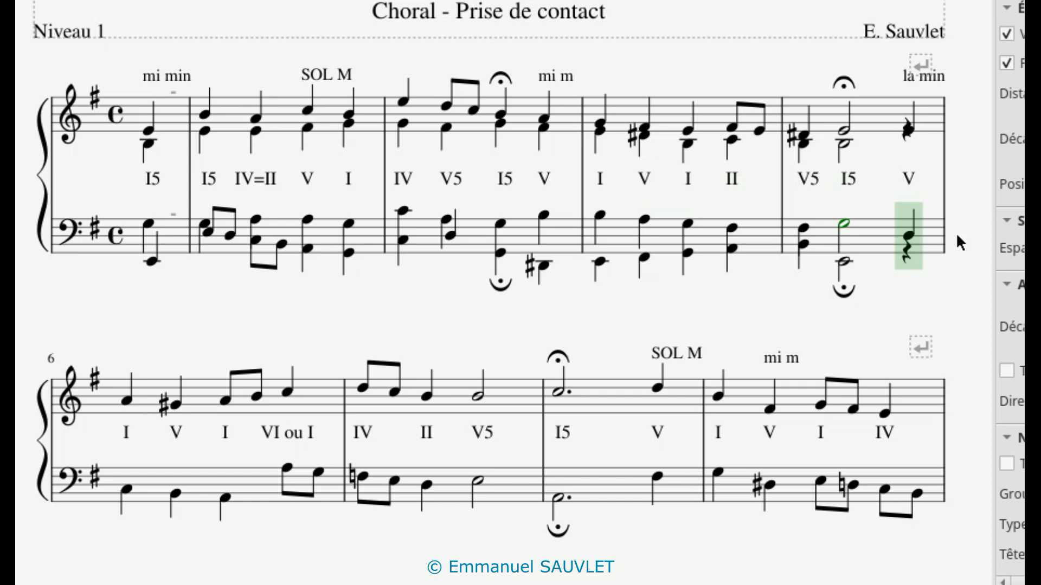
click(901, 222)
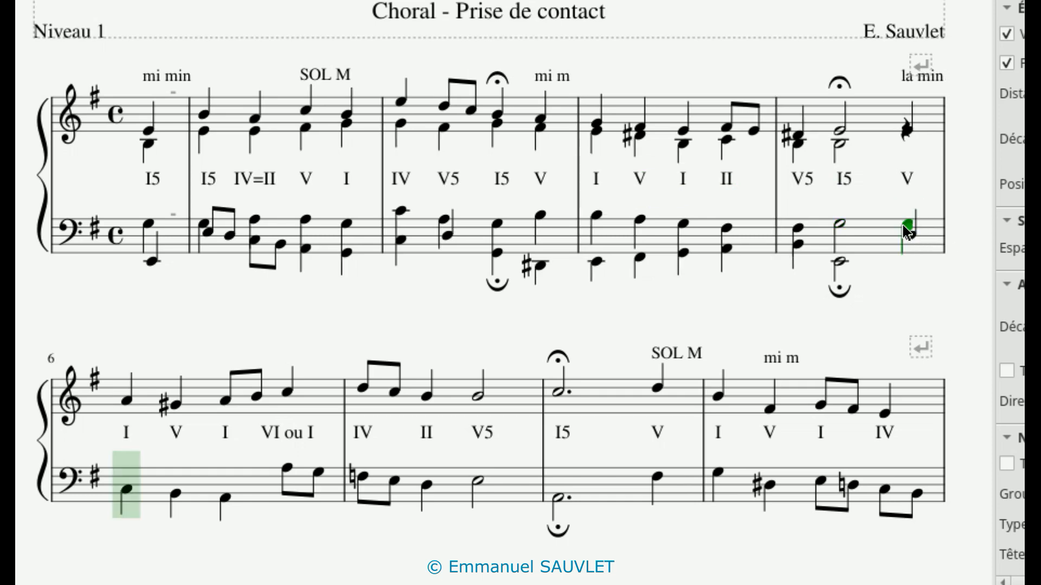
click(906, 142)
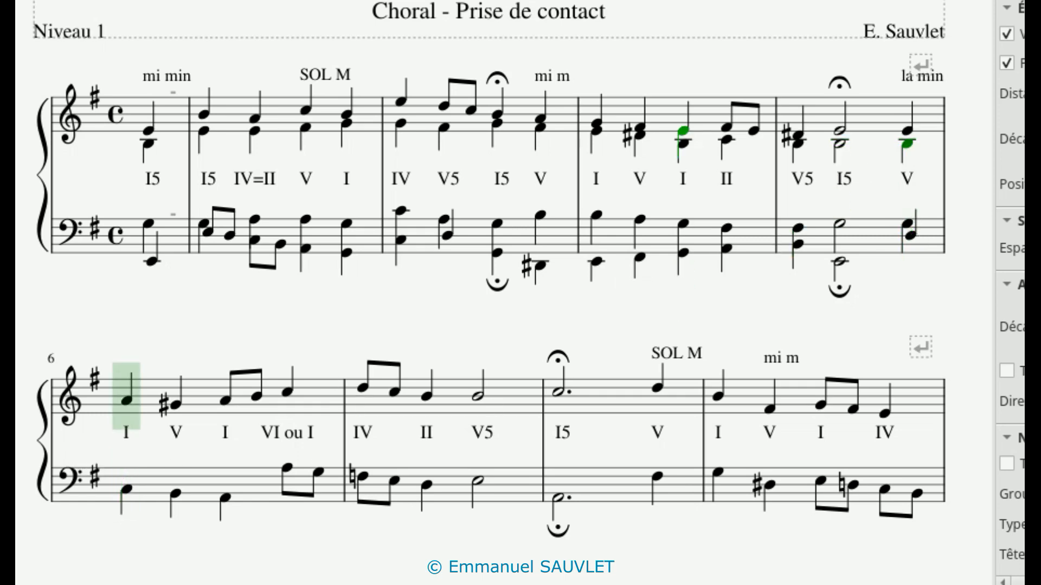
click(906, 224)
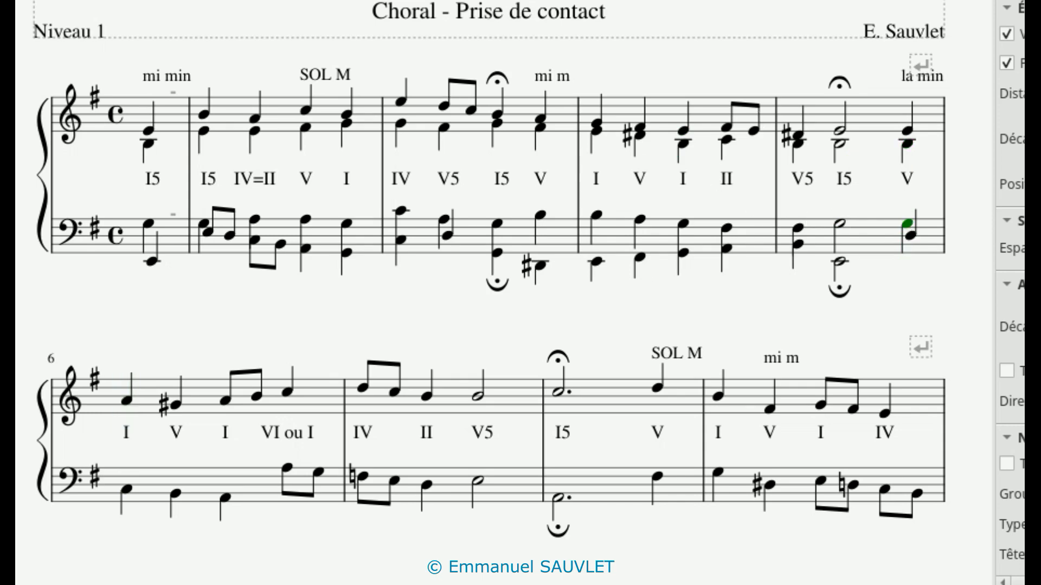
key(Up)
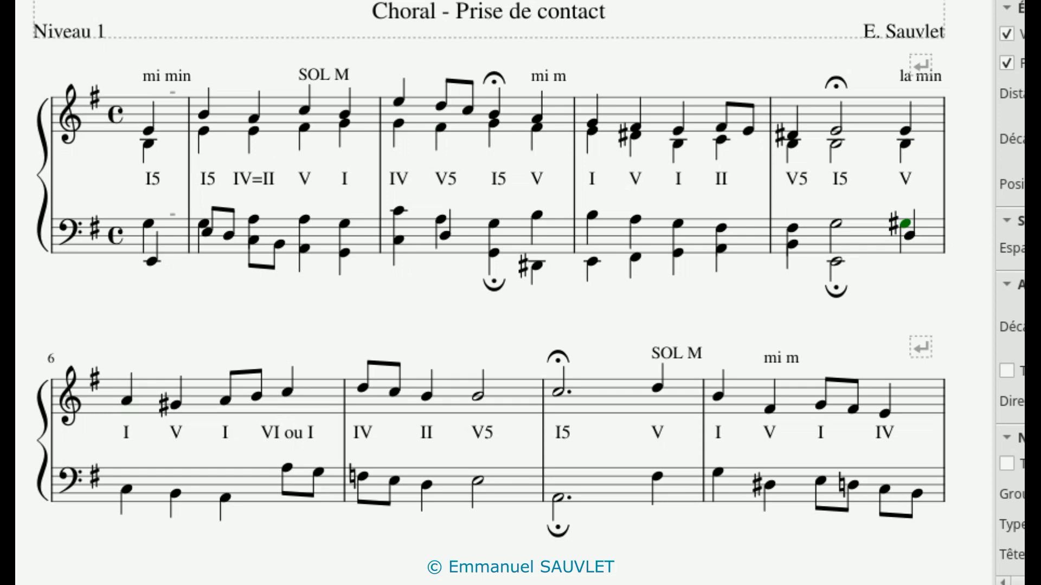
Fill beats 1 and 2 of measure 6 with tenor A, B and alto E, E in quarter notes.
key(n)
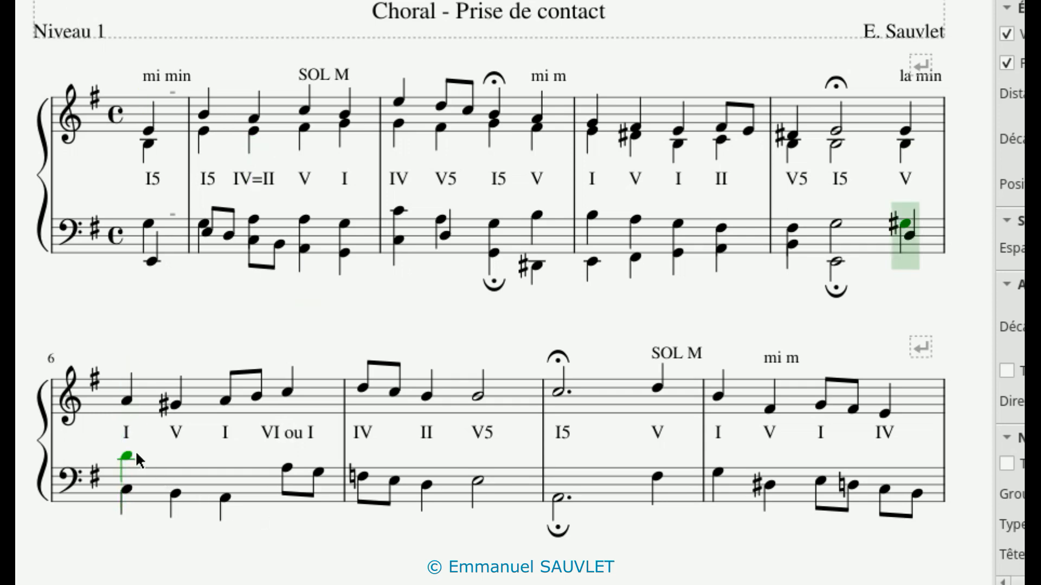
click(125, 463)
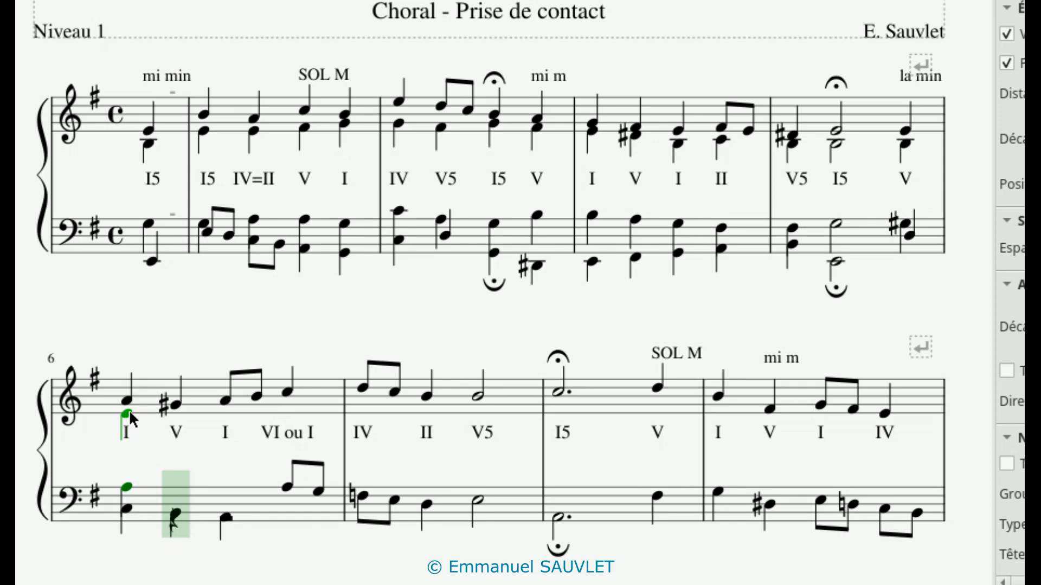
click(128, 409)
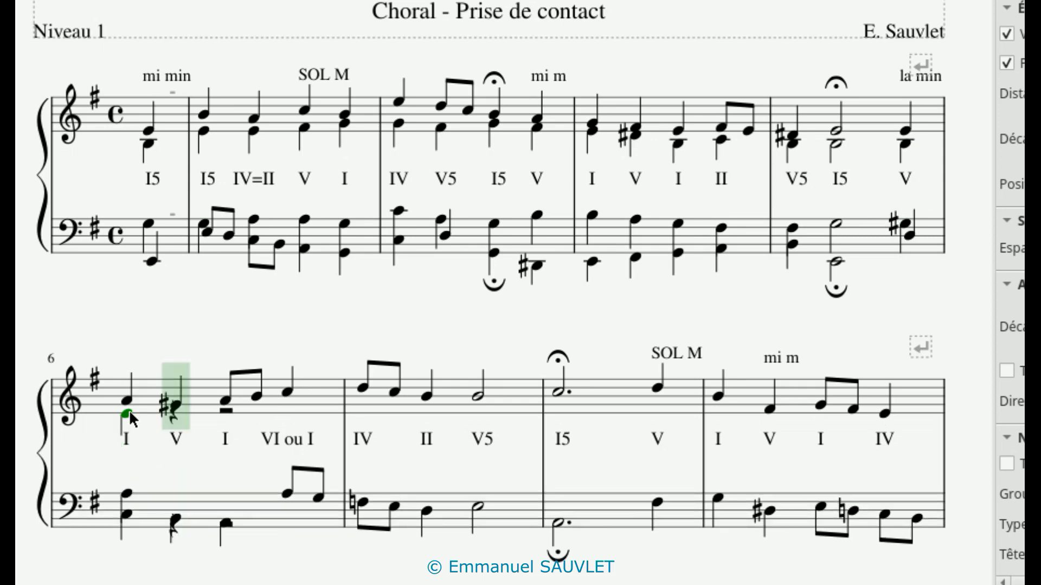
click(188, 489)
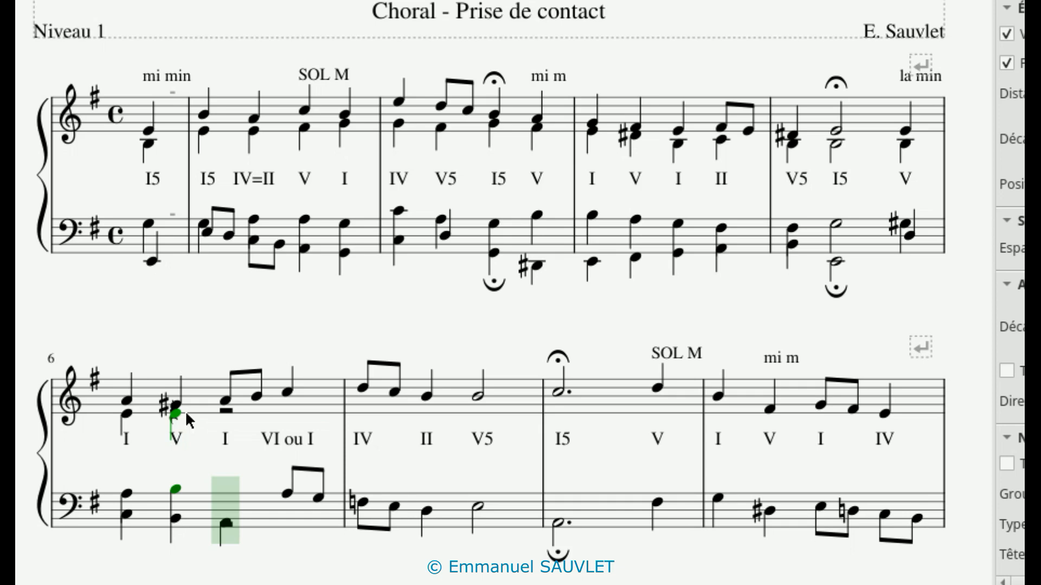
click(184, 411)
Complete beats 3 and 4 of measure 6 with alto E, A and tenor C, E in quarter notes.
click(213, 412)
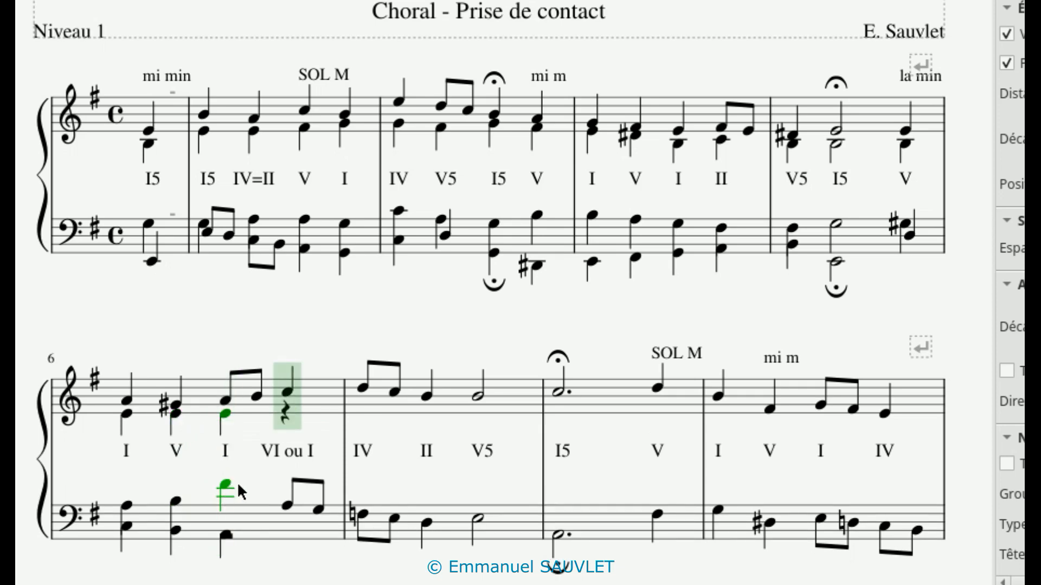
click(233, 496)
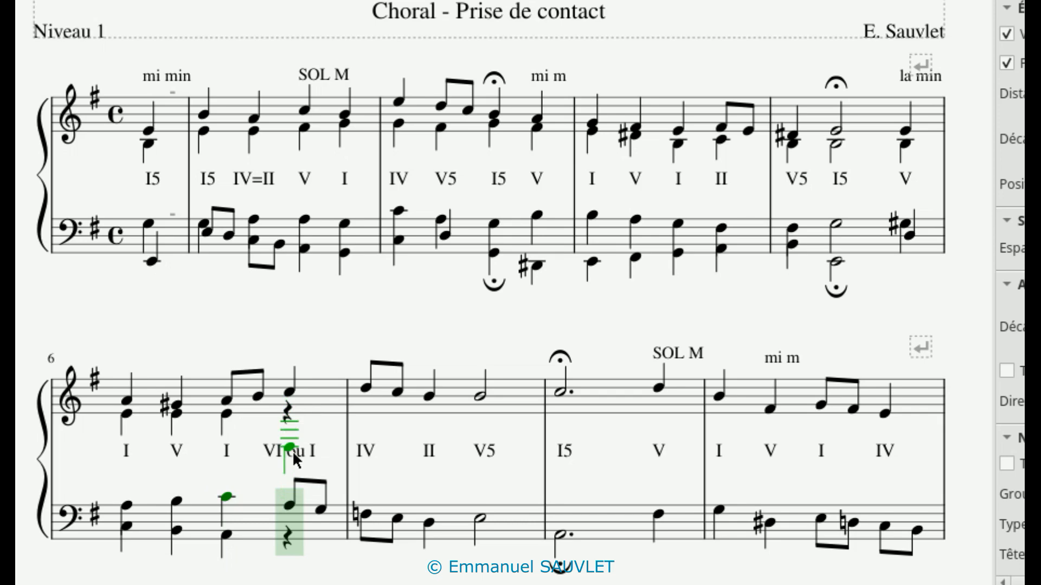
click(288, 494)
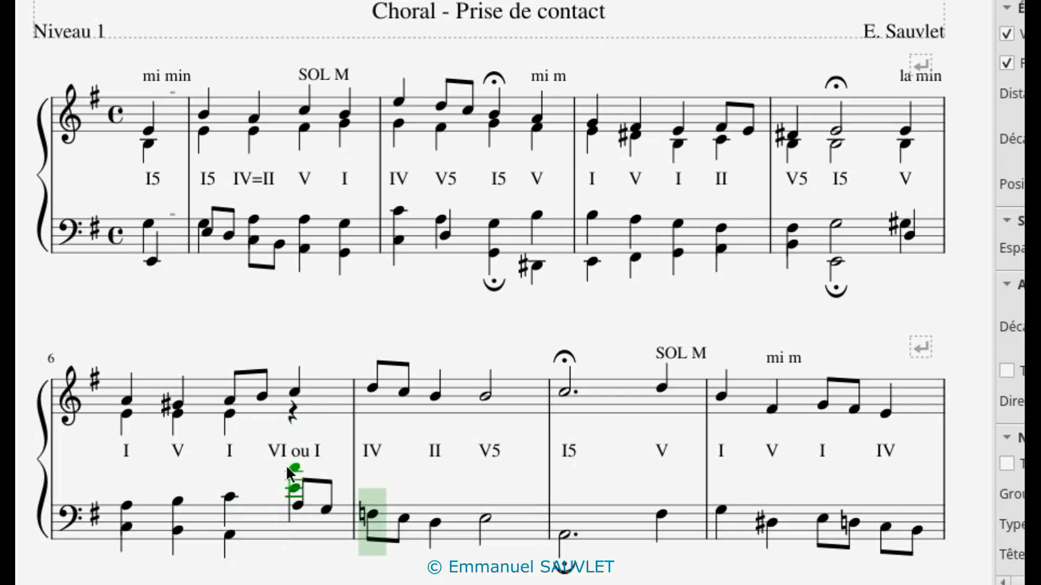
click(302, 402)
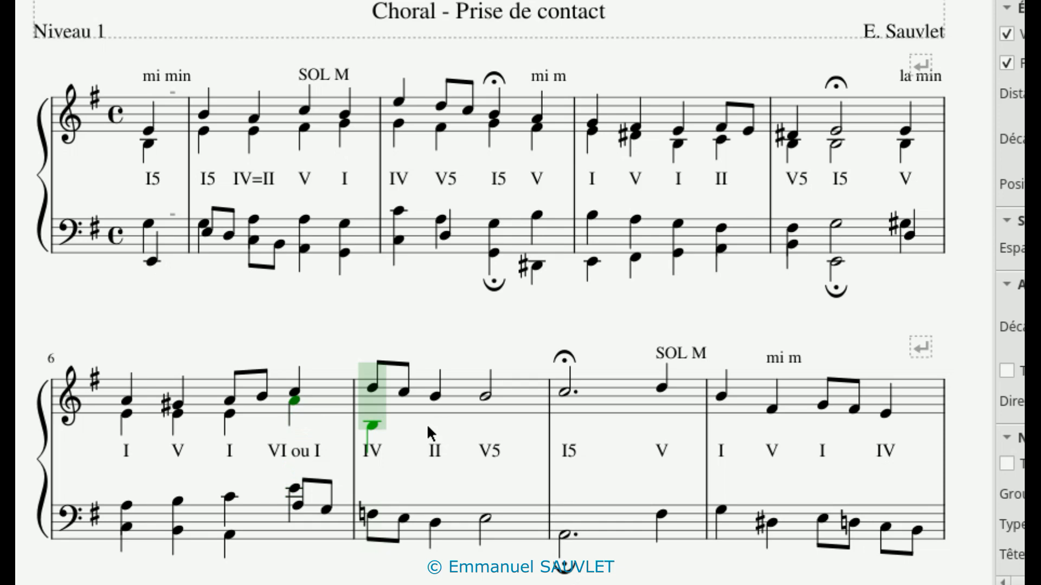
Fill measure 7 with alto quarter notes A, F sharp and a half note G, and tenor quarter notes D, D and a half note D.
click(392, 397)
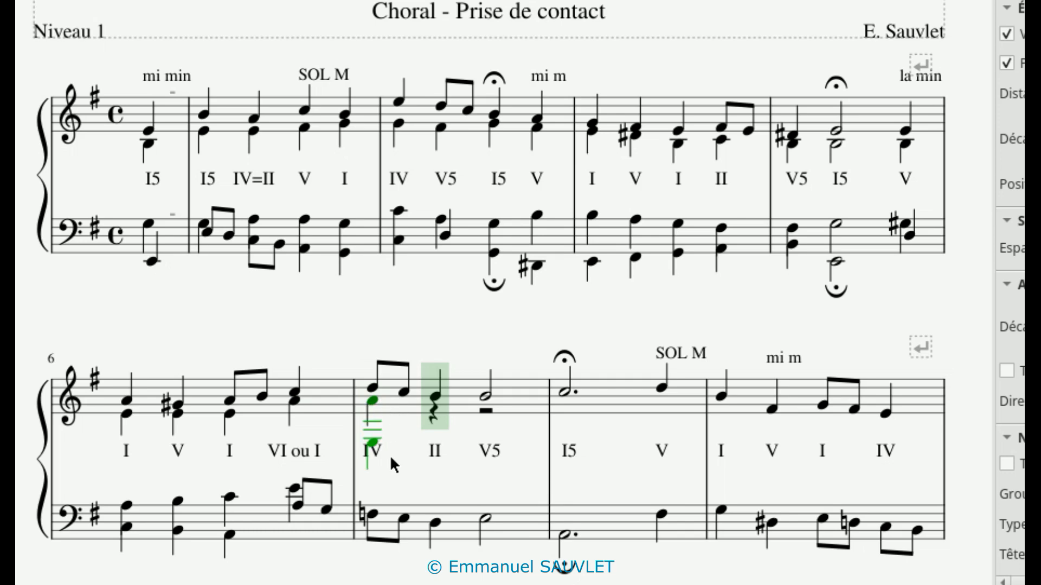
click(383, 489)
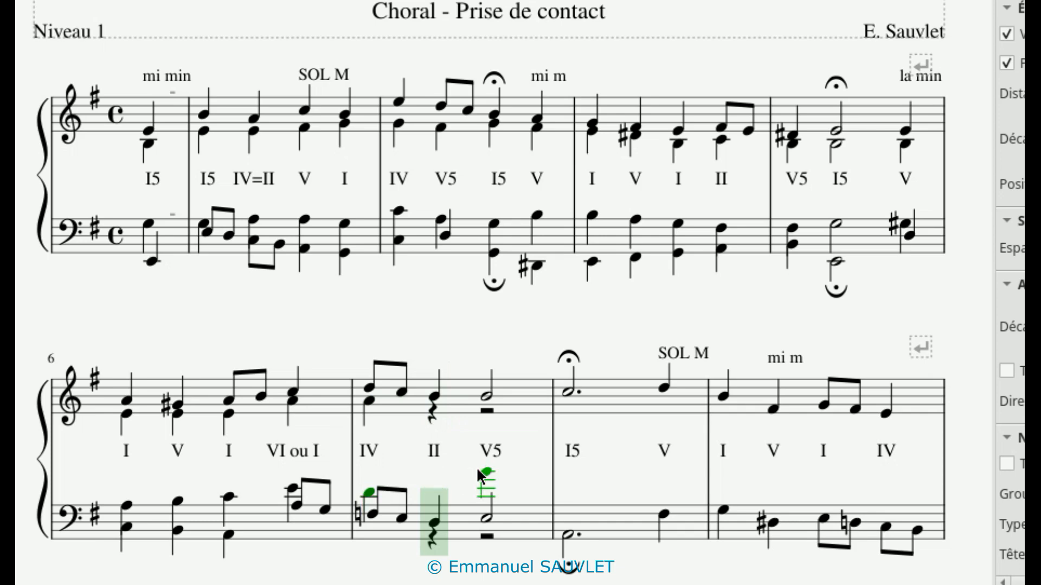
click(441, 489)
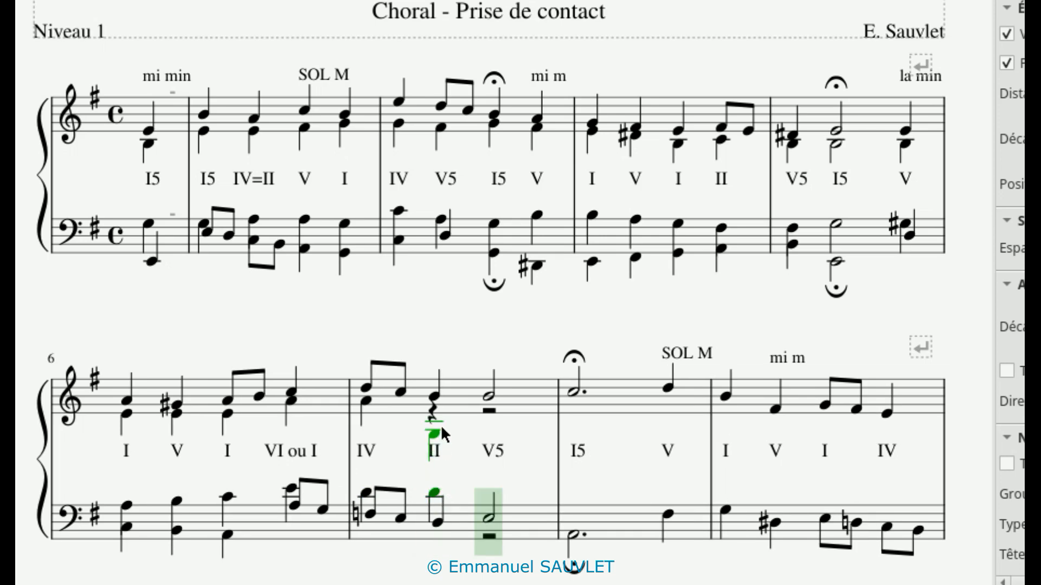
click(440, 405)
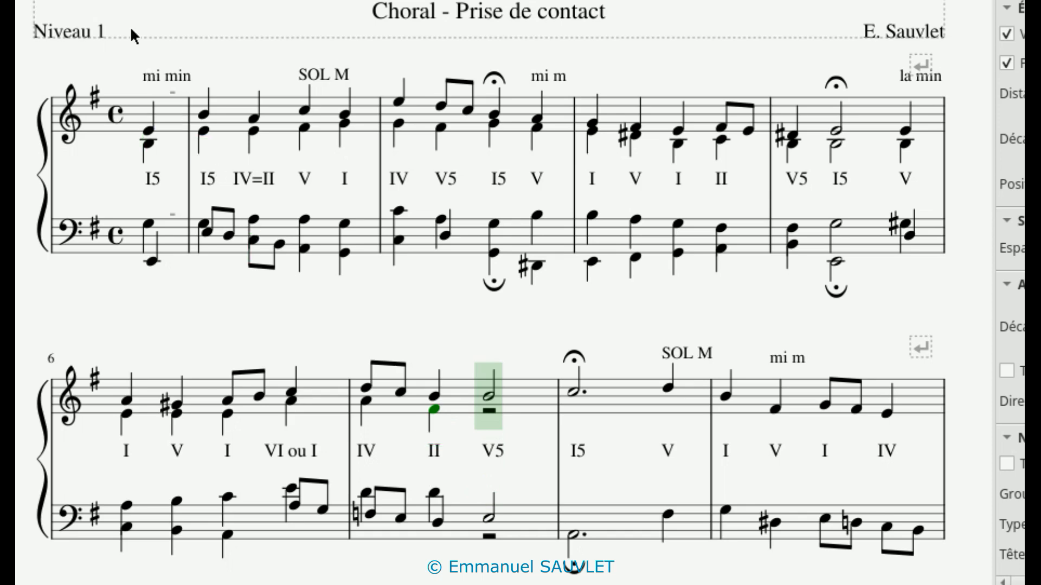
click(488, 495)
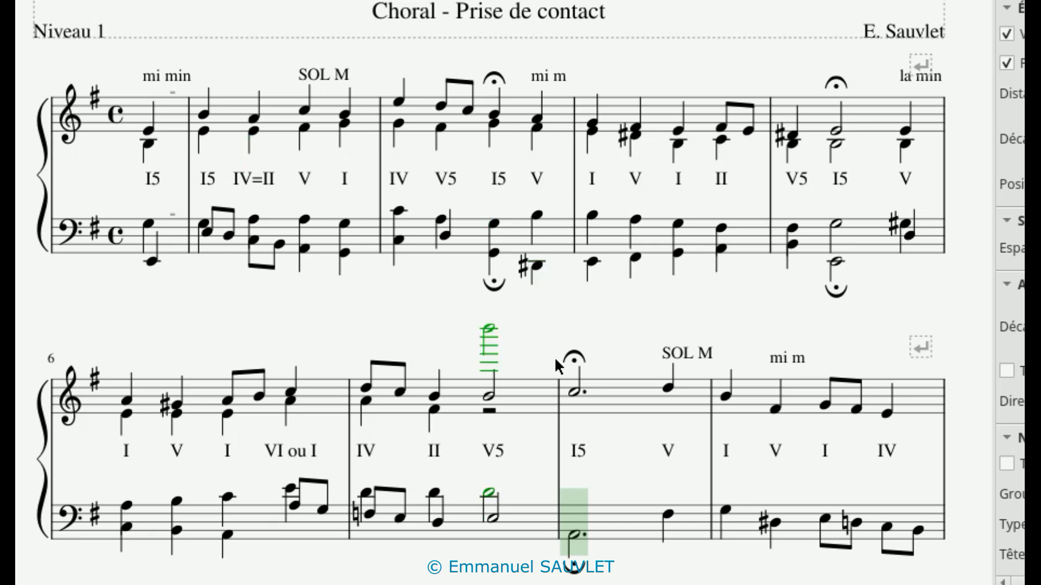
click(498, 403)
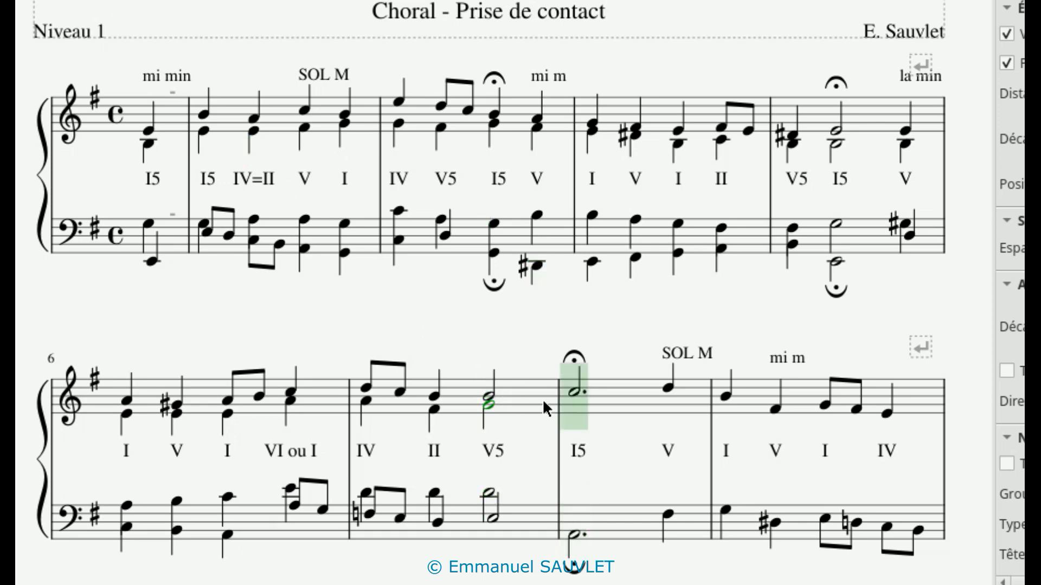
Start measure 8 with alto A and tenor C sharp half notes, and raise the alto half note G in measure 7 to G sharp.
click(577, 398)
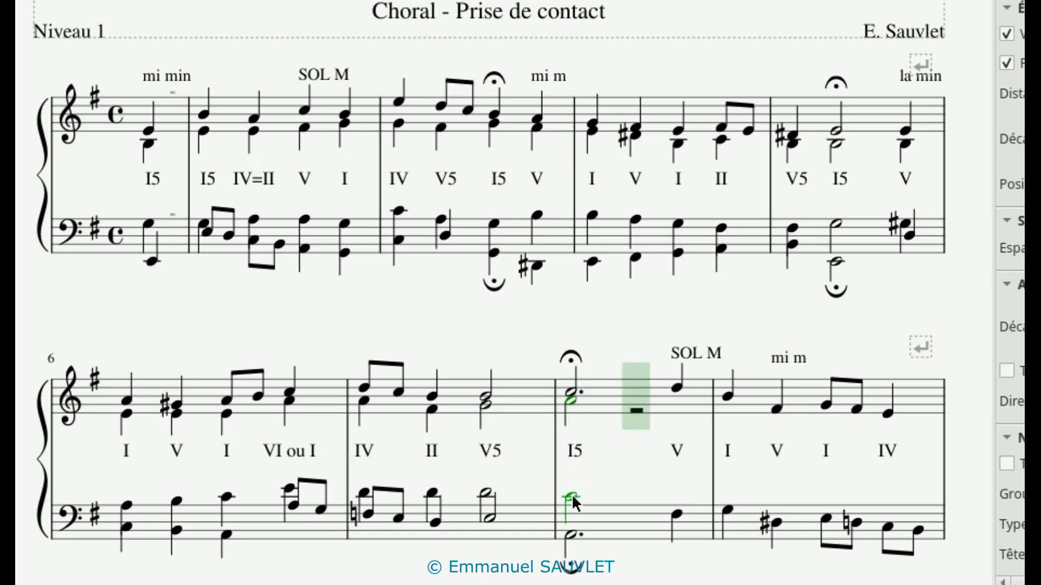
click(571, 495)
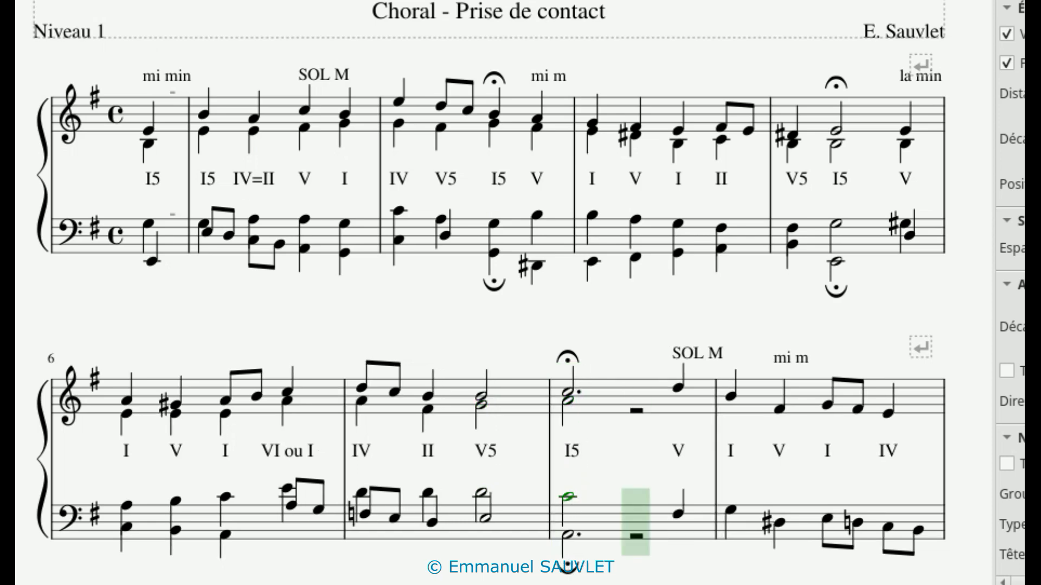
key(Escape)
key(Up)
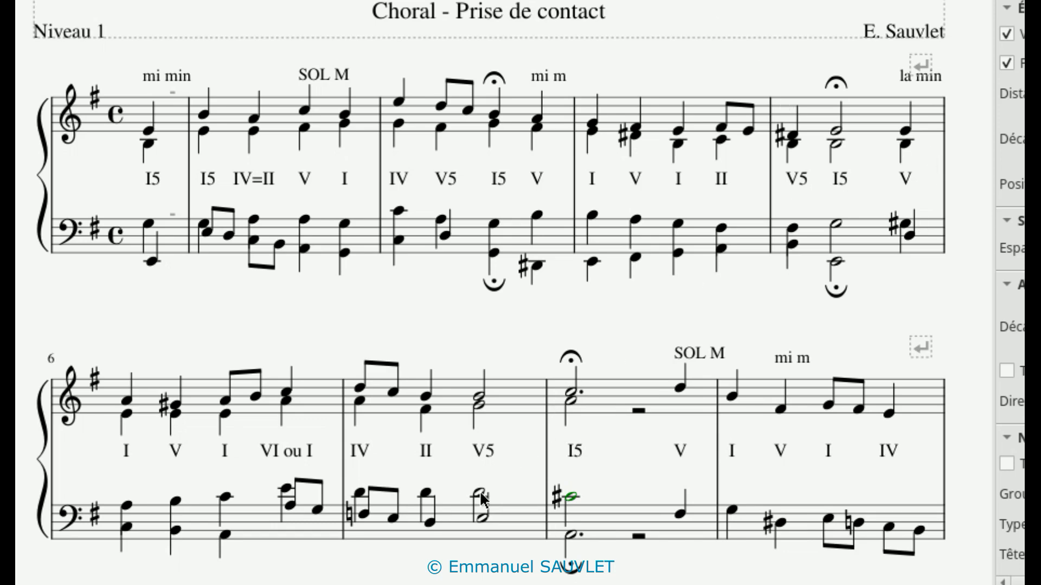
click(479, 405)
key(Up)
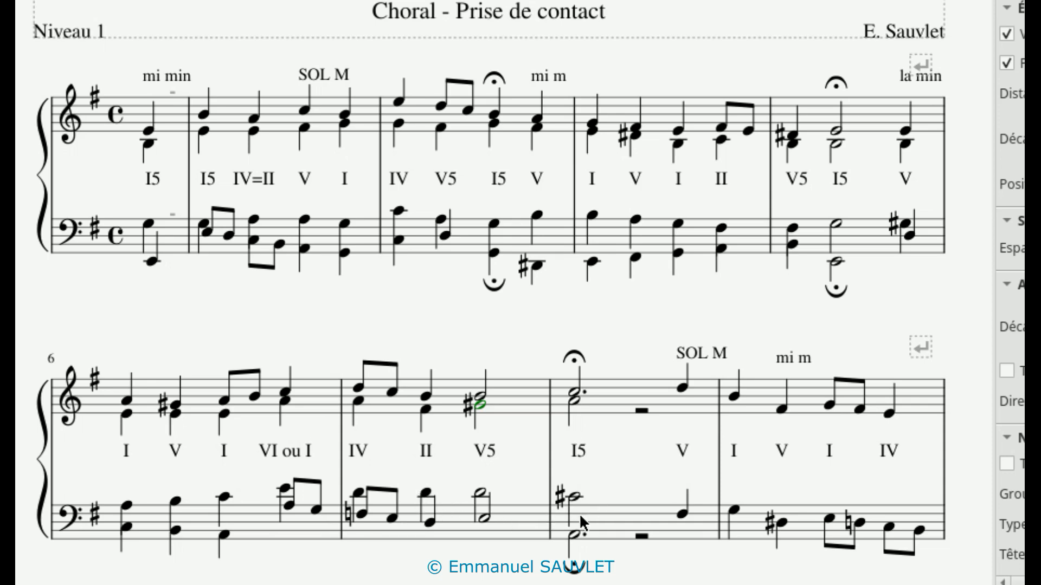
Lengthen the tenor C sharp and the alto A at the start of measure 8 to dotted half notes.
scroll(579, 513, down, 2)
scroll(579, 513, down, 1)
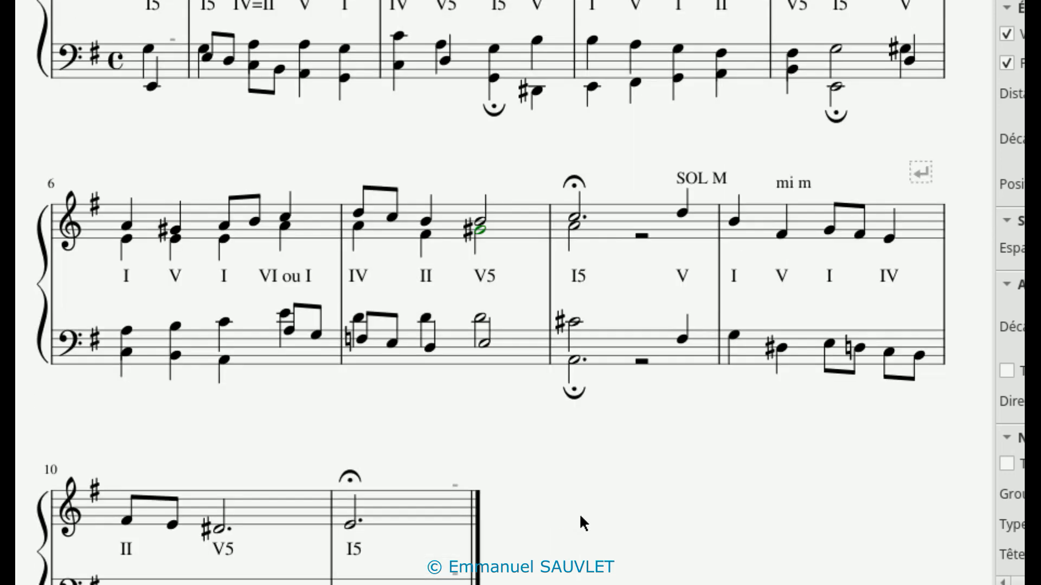
click(683, 339)
key(x)
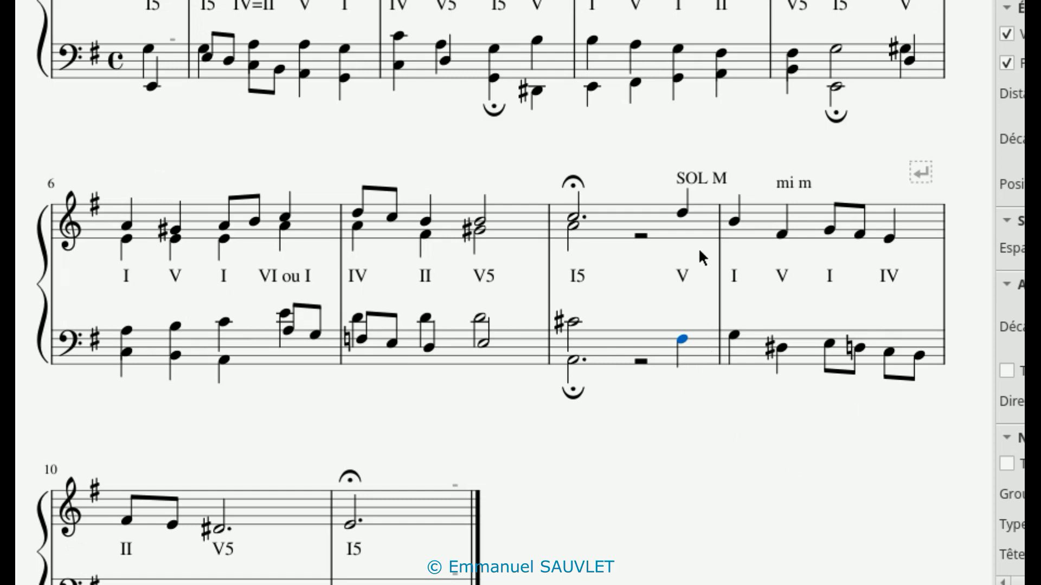
click(572, 321)
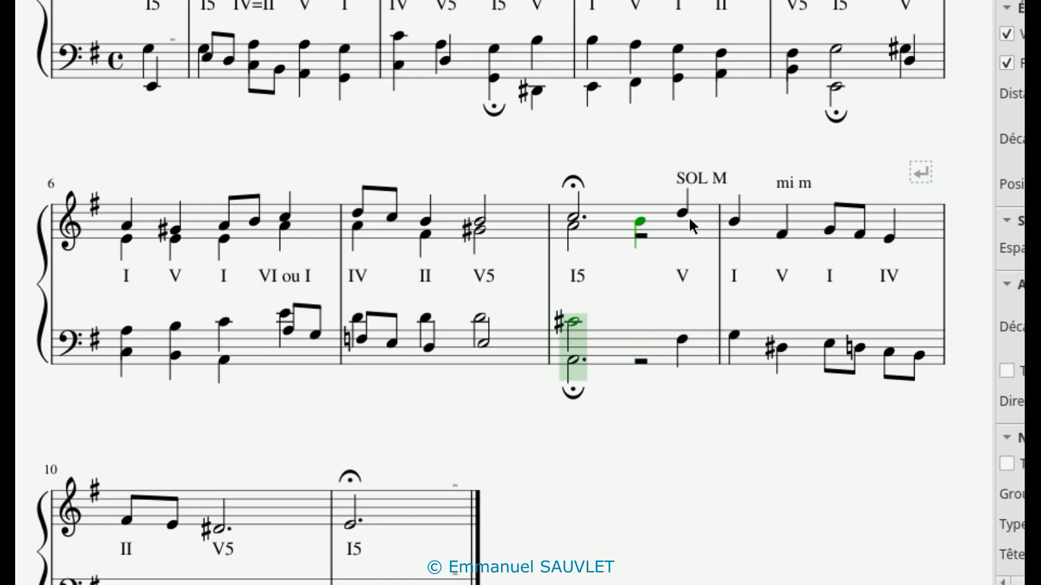
key(Escape)
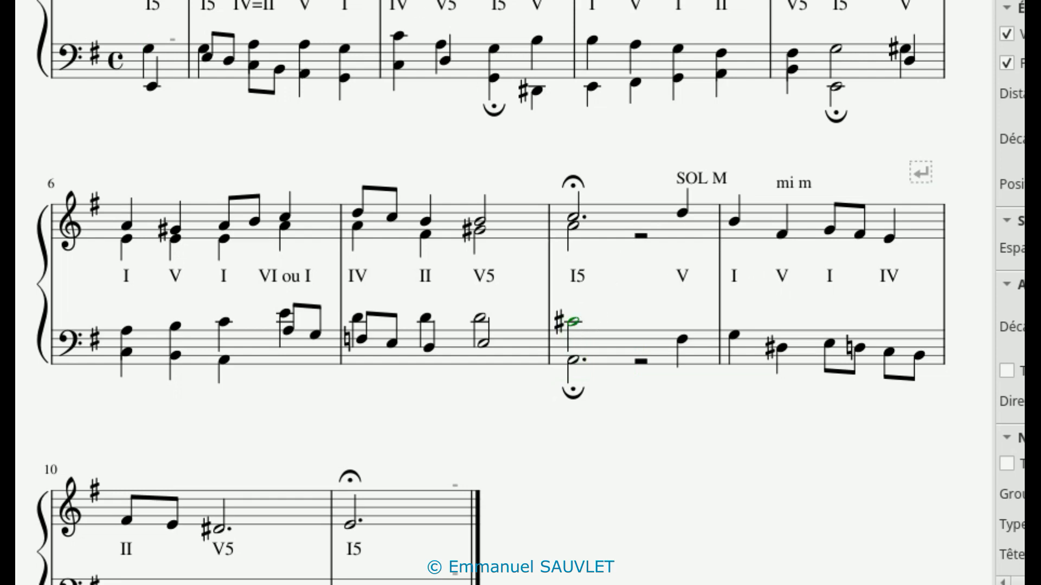
key(period)
click(581, 227)
key(period)
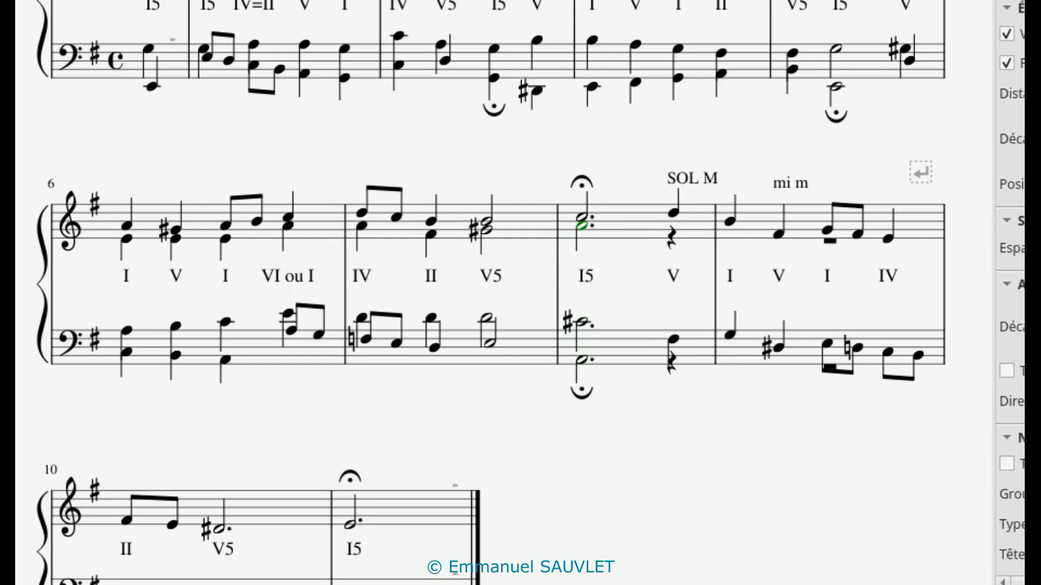
Add an alto A and a tenor D in quarter notes on beat 4 of measure 8.
key(n)
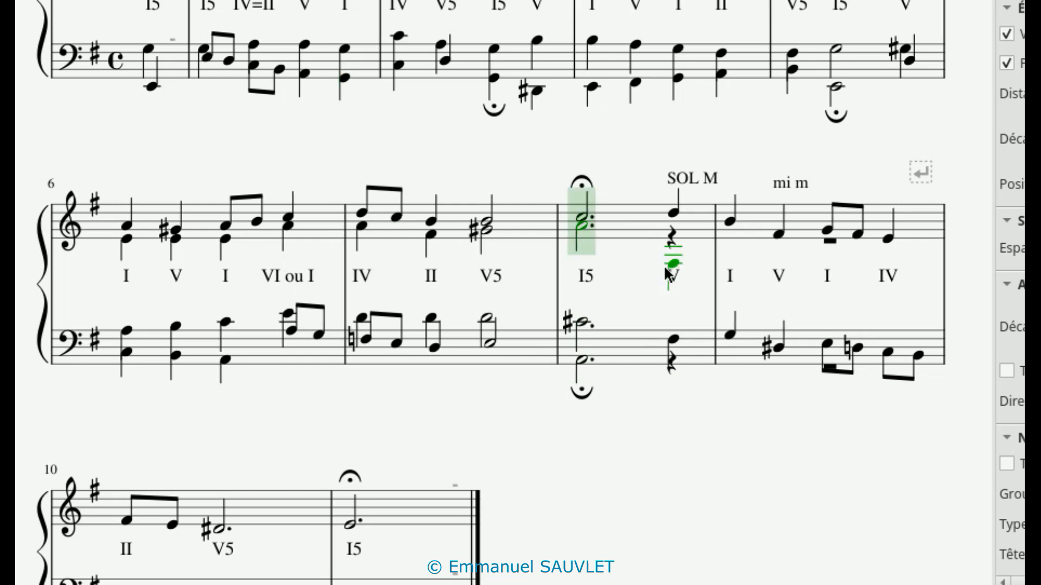
click(694, 220)
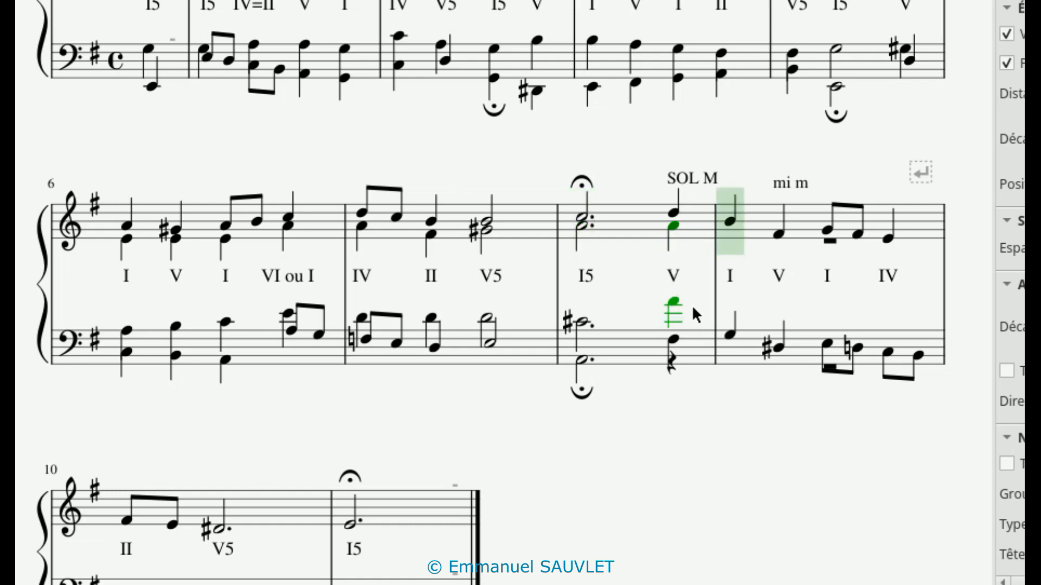
key(ctrl+Down)
click(705, 317)
Fill beats 1 and 2 of measure 9 with tenor D, B and alto G, B in quarter notes.
click(726, 317)
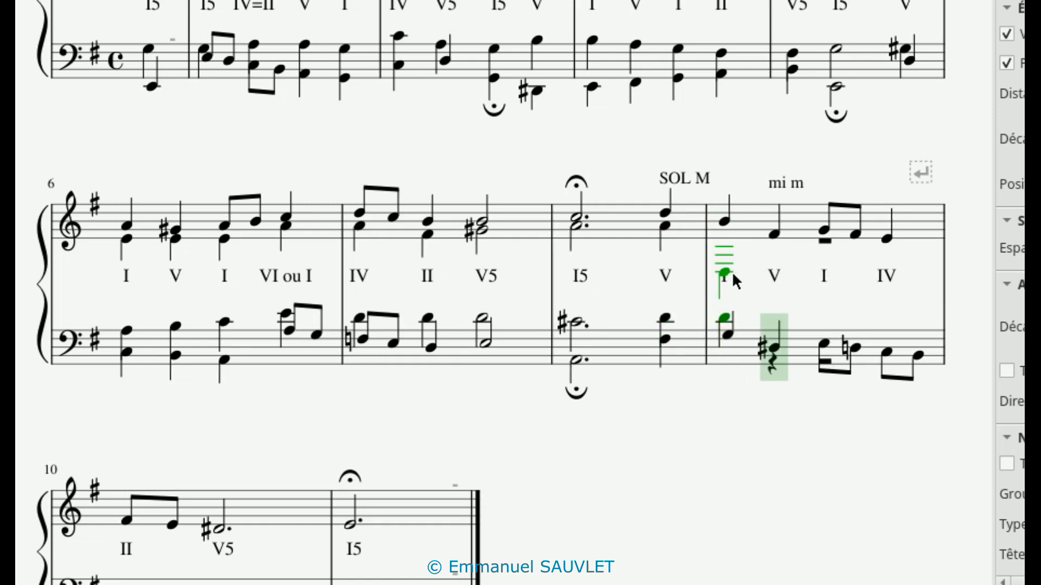
key(ctrl+Up)
click(725, 226)
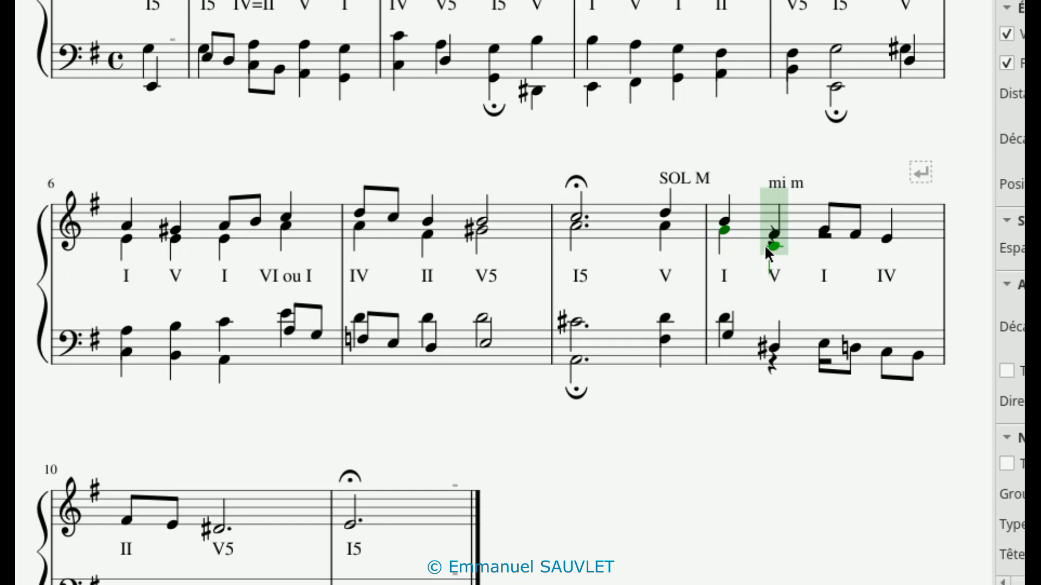
click(765, 249)
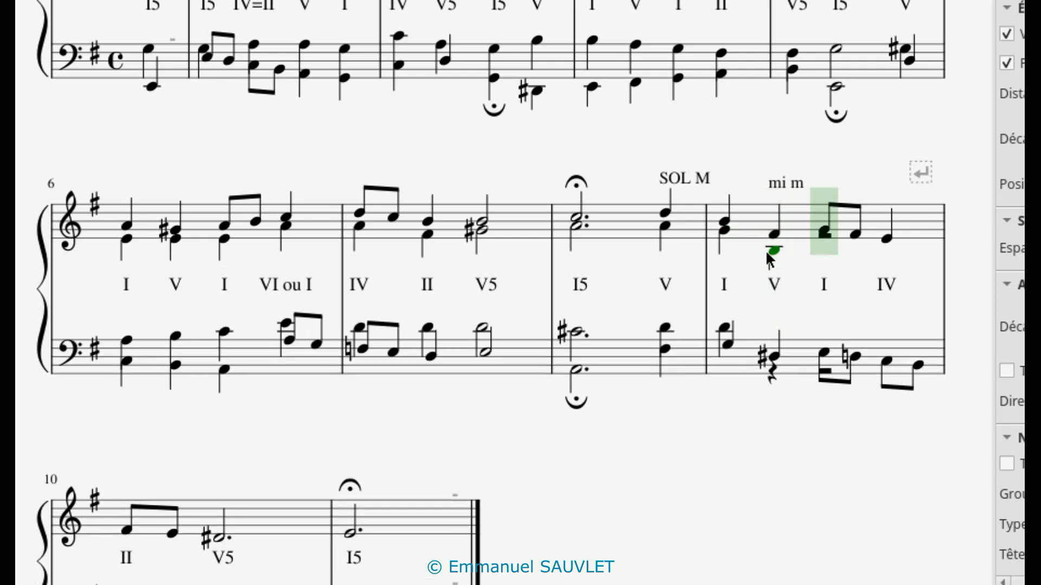
click(768, 335)
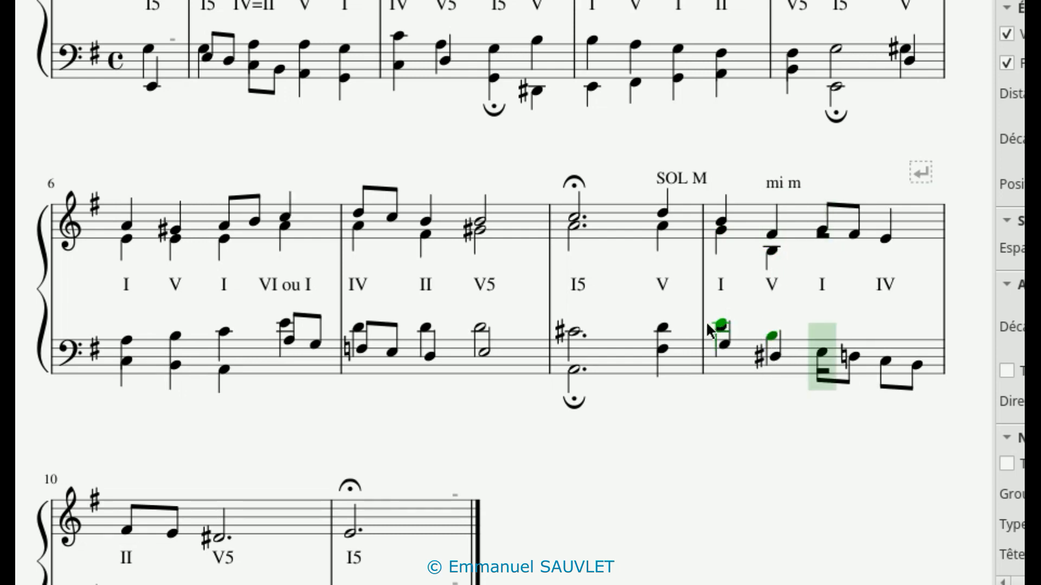
Fill beats 3 and 4 of measure 9 with tenor B, C and alto B, A in quarter notes.
click(808, 333)
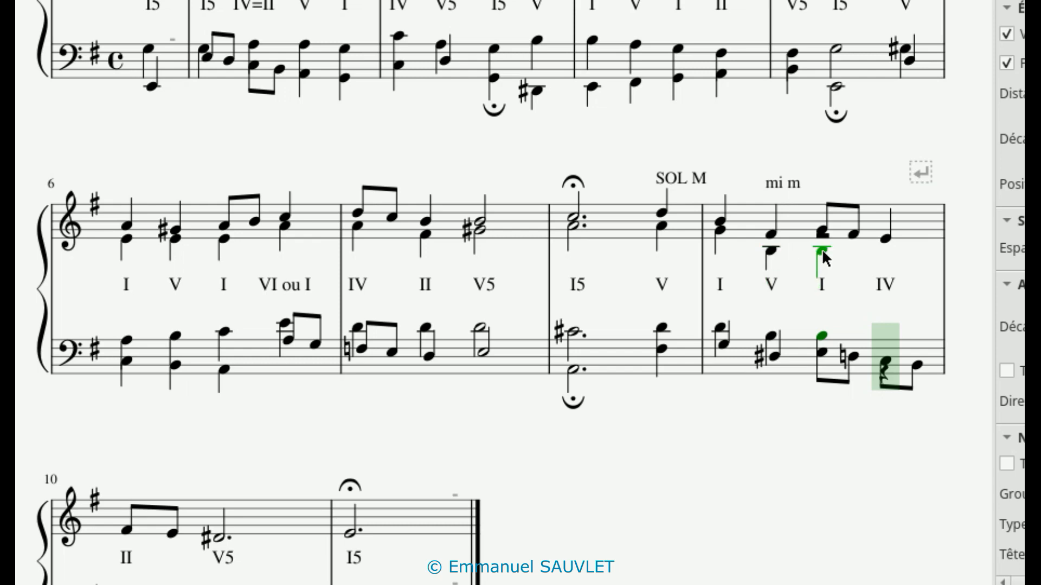
key(ctrl+Up)
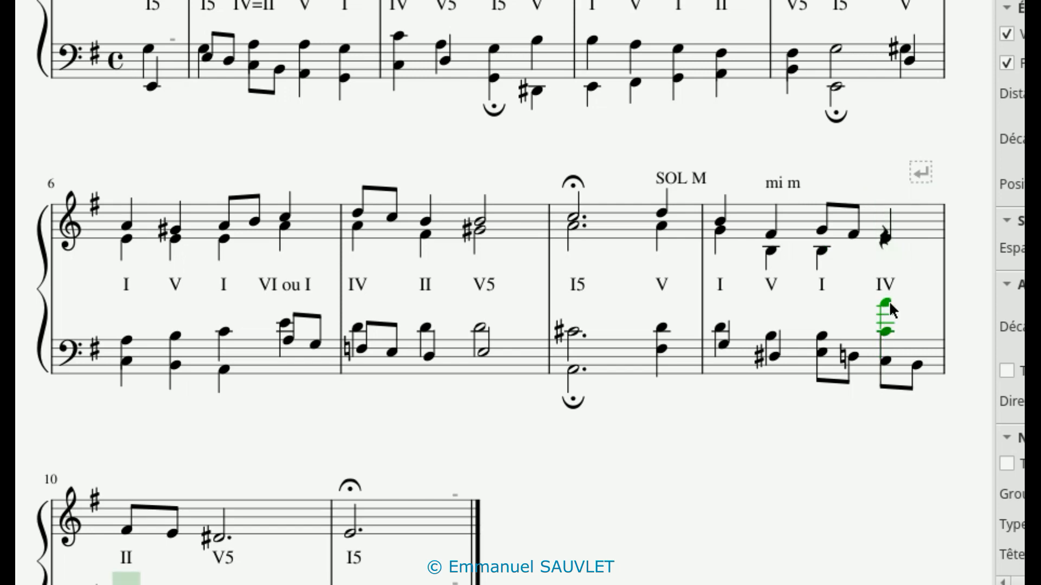
drag(889, 300, 905, 275)
click(896, 255)
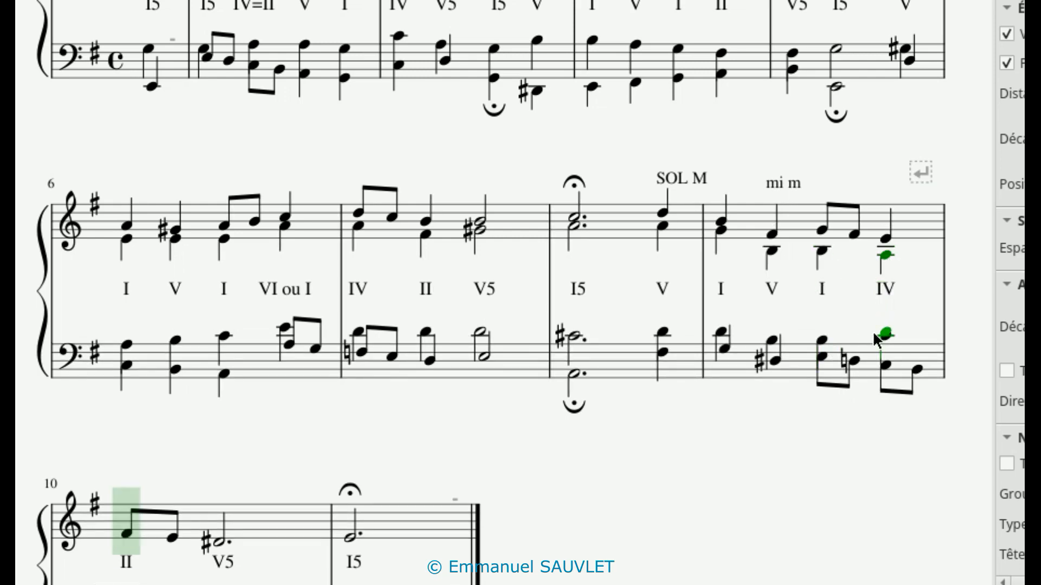
In measure 10, add tenor A and alto C quarter notes on beat 1, followed by an alto half note B and quarter note A.
scroll(910, 328, down, 2)
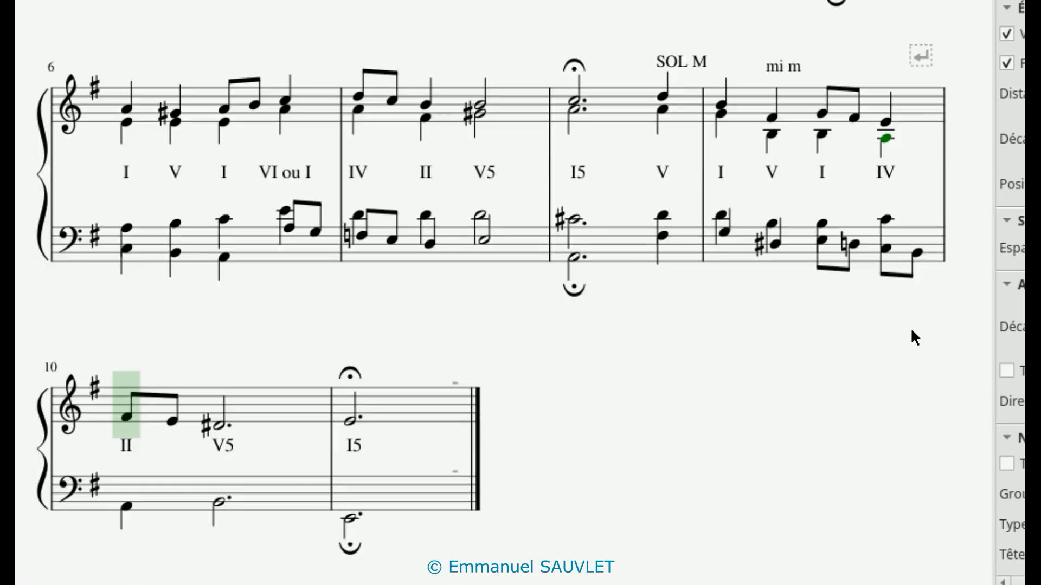
click(151, 476)
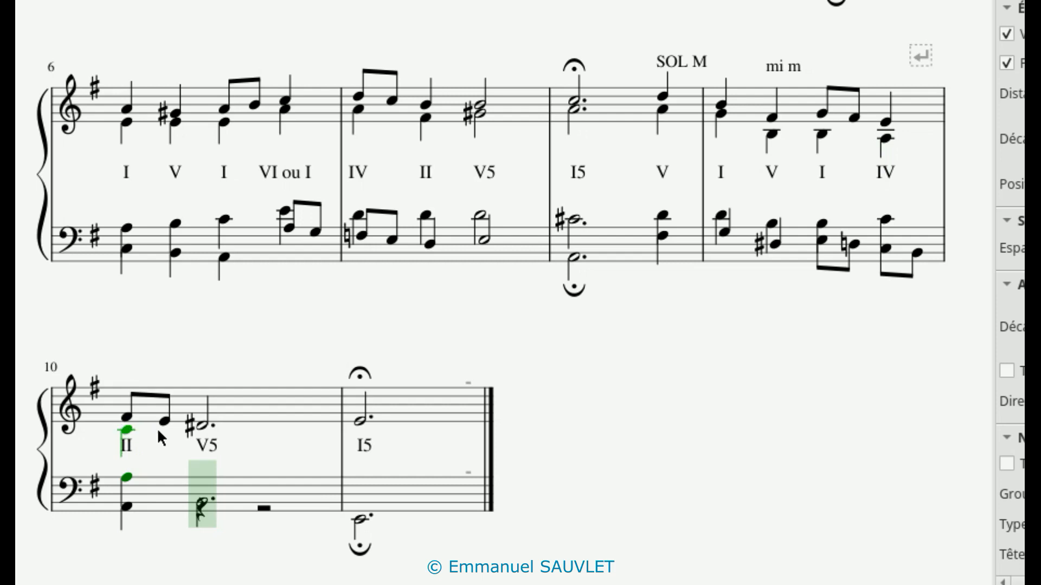
click(158, 428)
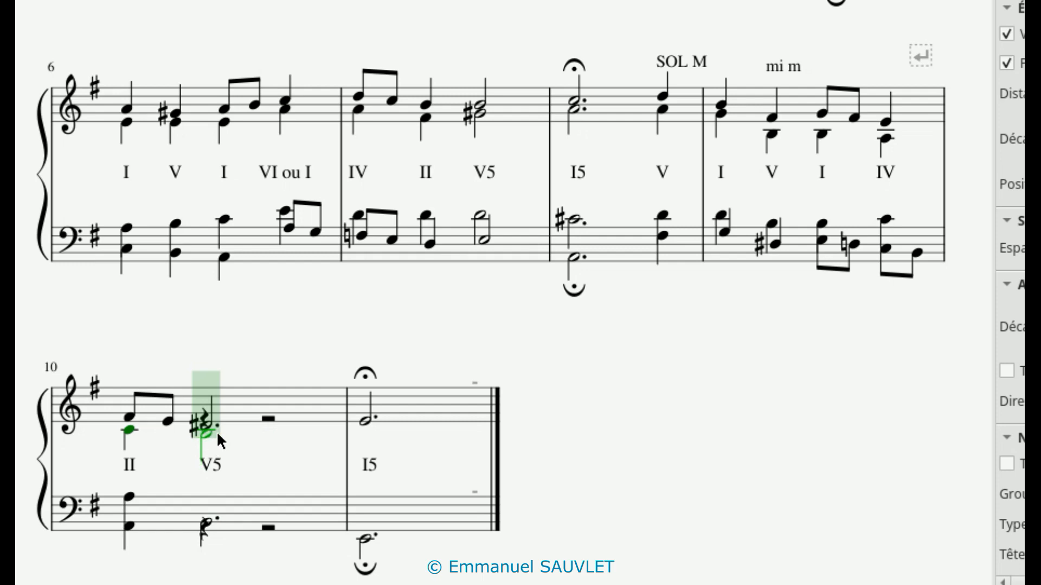
click(216, 431)
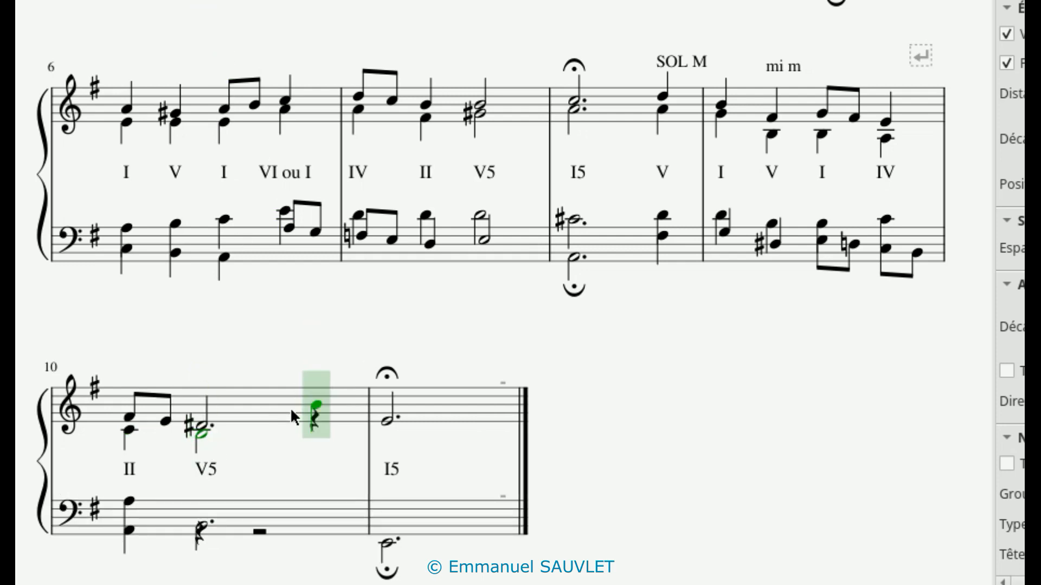
click(291, 437)
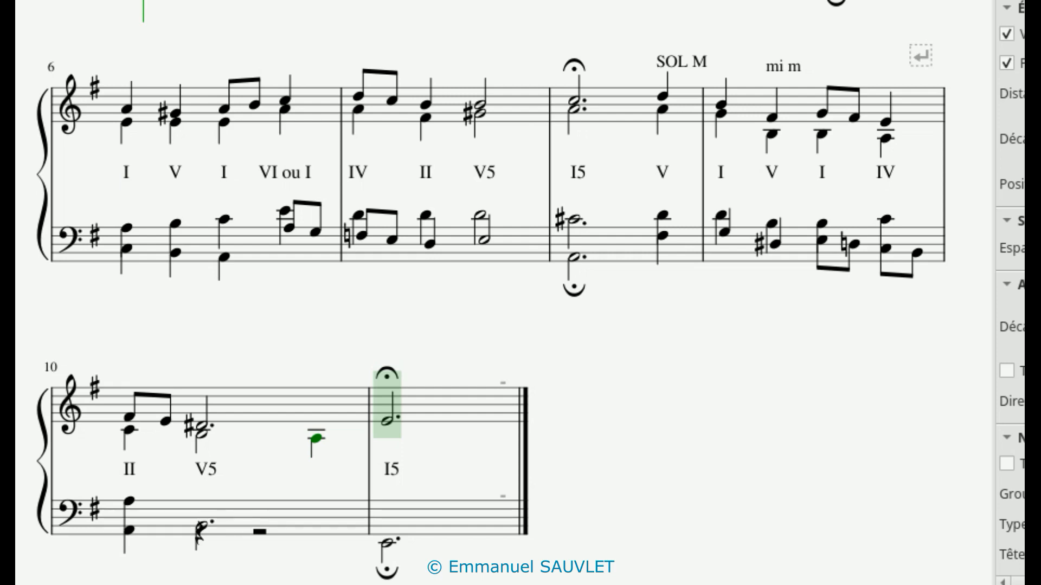
Finish measures 10 and 11 with tenor F sharp, E and alto G sharp dotted halves, and change measure 9's last tenor note to E.
click(210, 508)
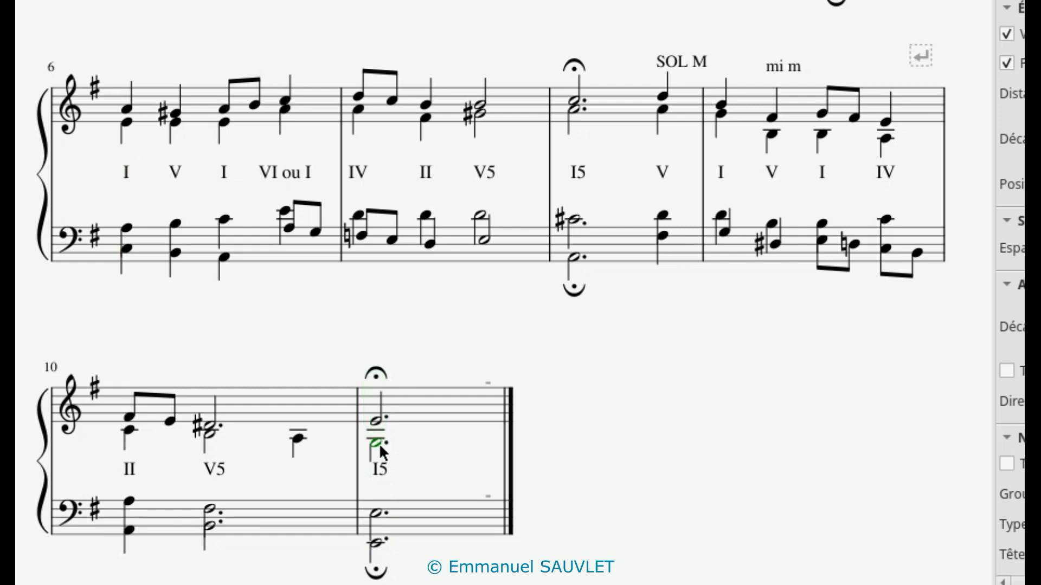
key(Up)
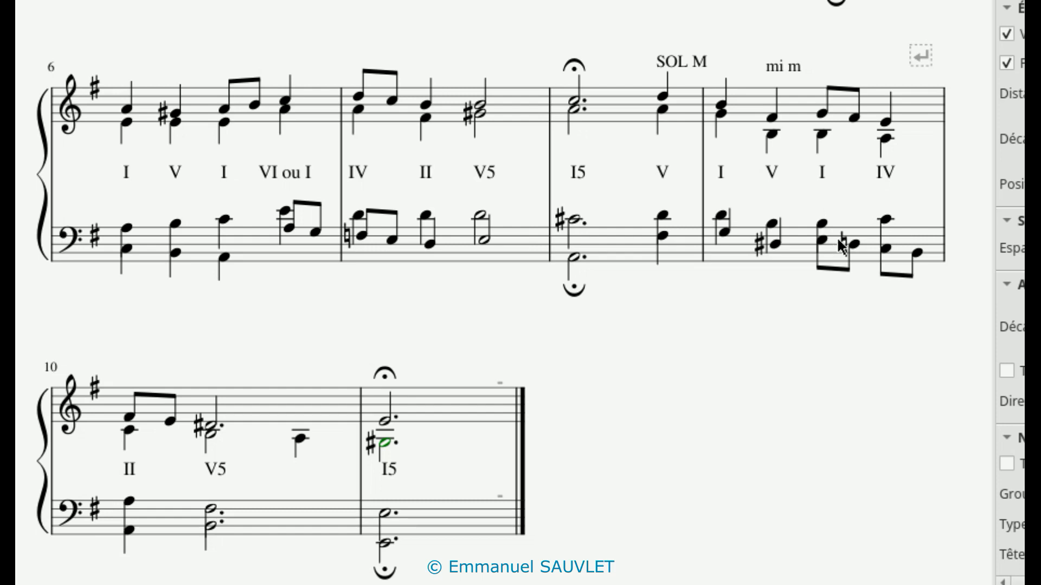
click(888, 219)
Flip the stem directions of the bass-staff notes from measure 6 to the first chord of measure 8.
click(126, 228)
shift+click(576, 217)
key(x)
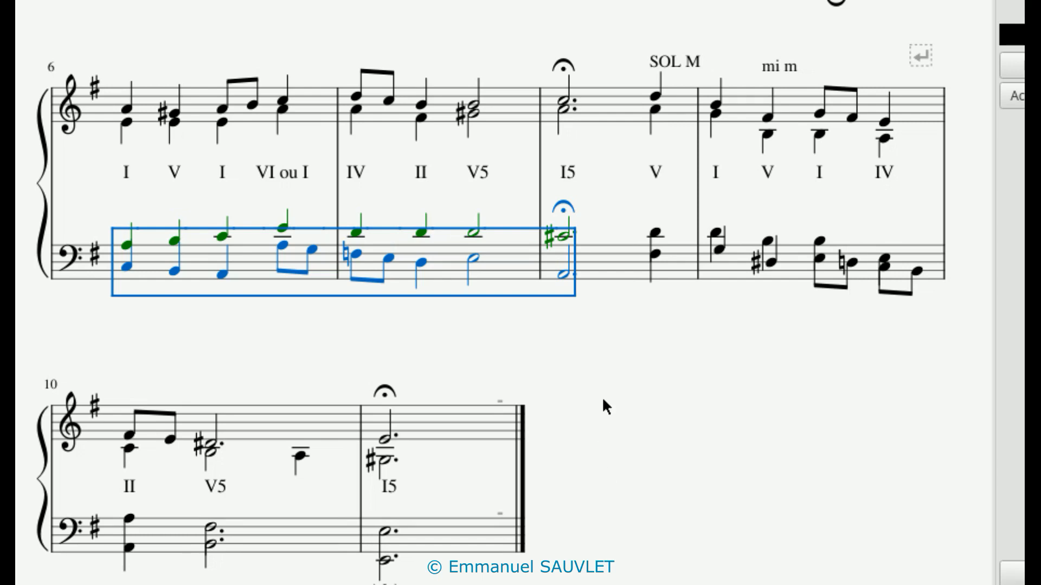
click(584, 346)
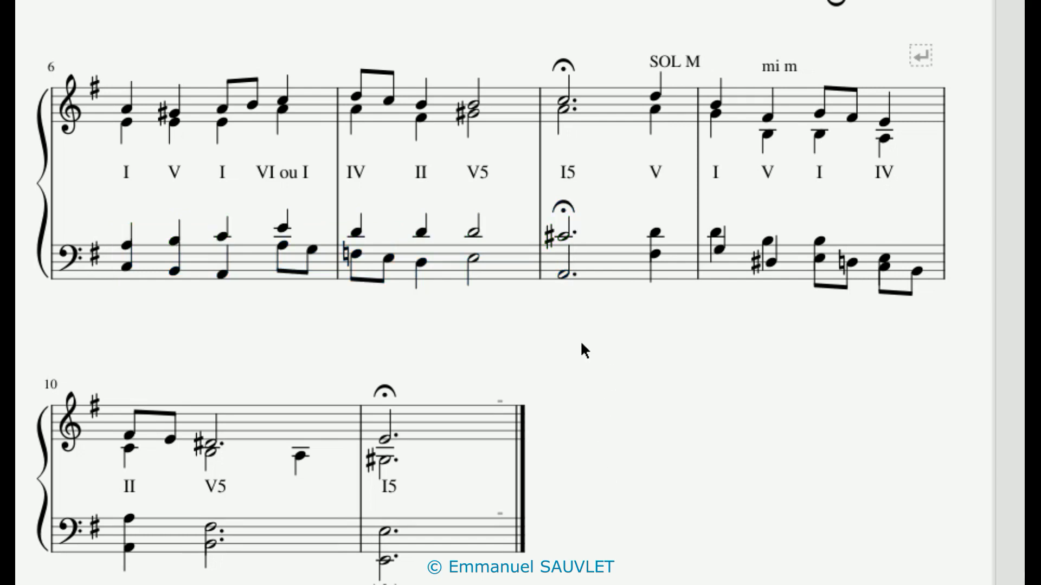
Flip the stems of both bass-staff voices on the first three beats of measure 6.
click(128, 266)
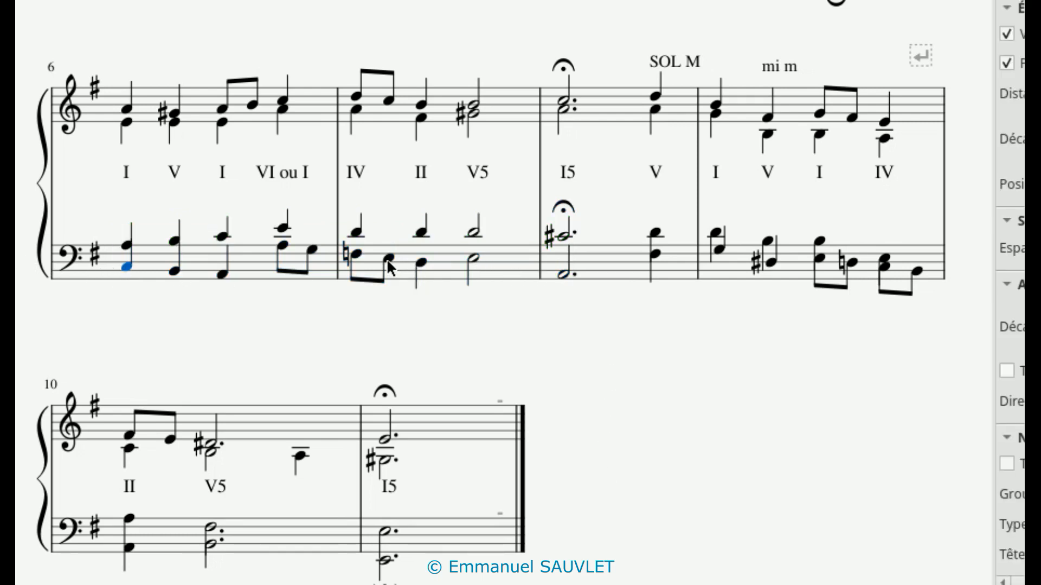
shift+click(221, 274)
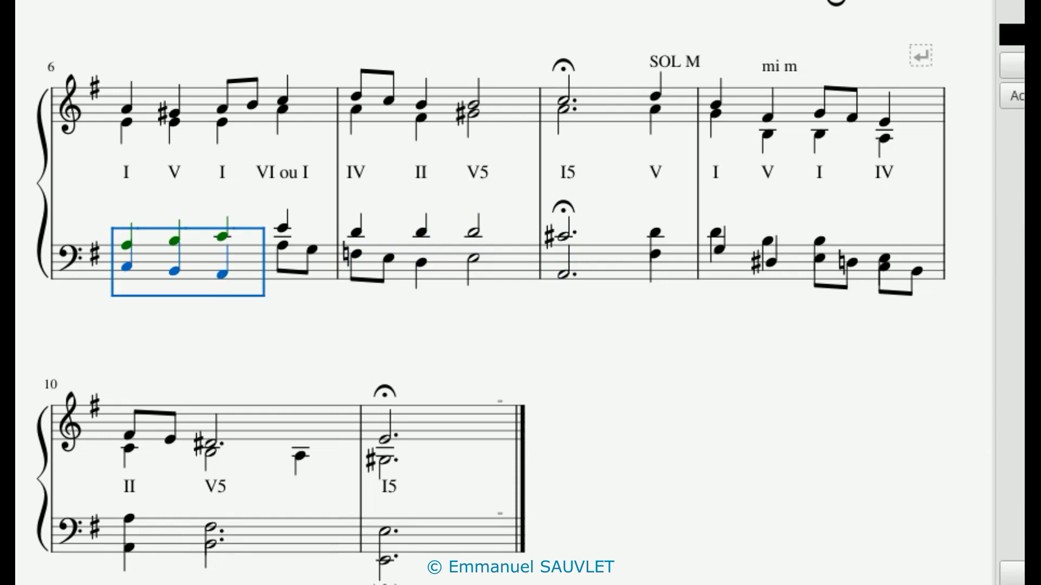
key(x)
click(185, 205)
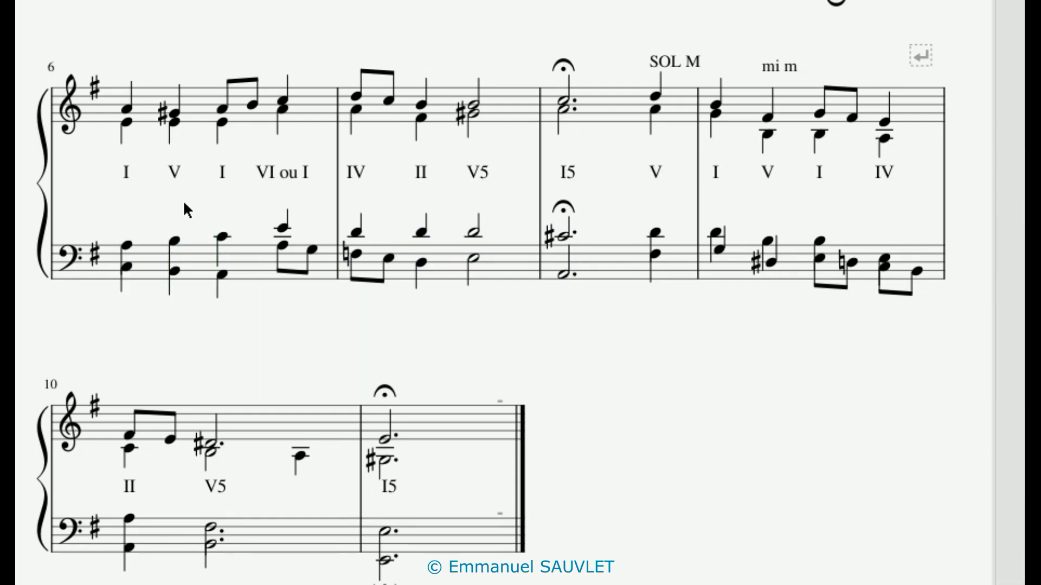
Turn the stems of the first three tenor notes in measure 6, A, B and C, upward.
click(130, 243)
key(x)
click(175, 242)
key(x)
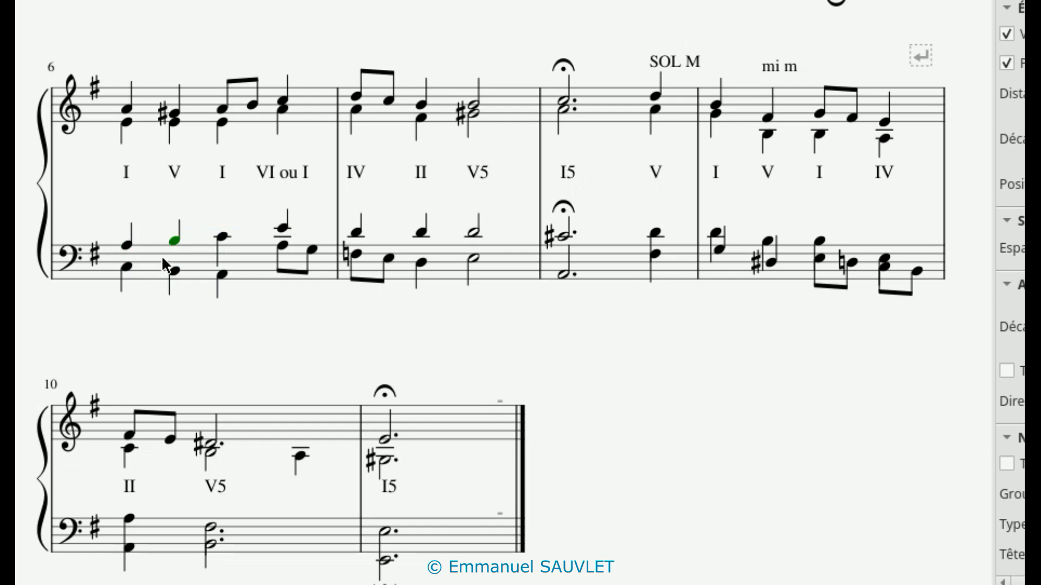
click(224, 236)
key(x)
Set tenor stems up and bass stems down on beat 4 of measure 8 and beat 1 of measure 9.
click(656, 234)
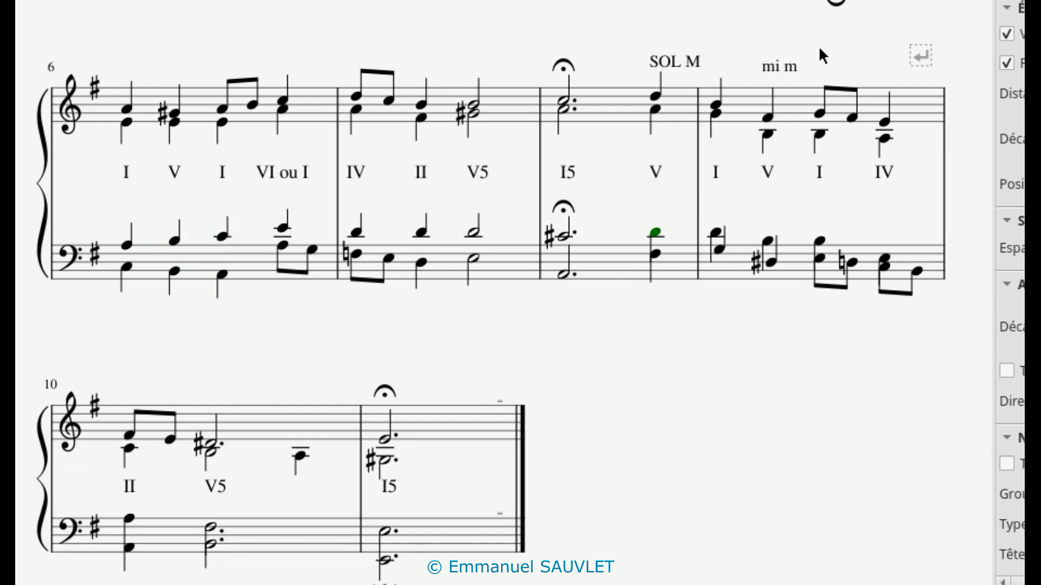
shift+click(714, 234)
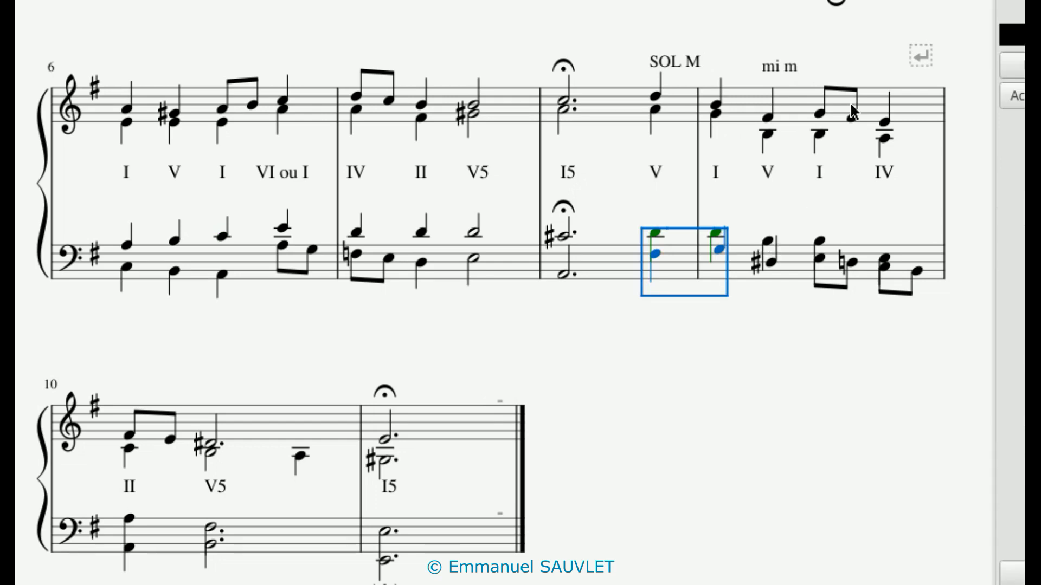
key(x)
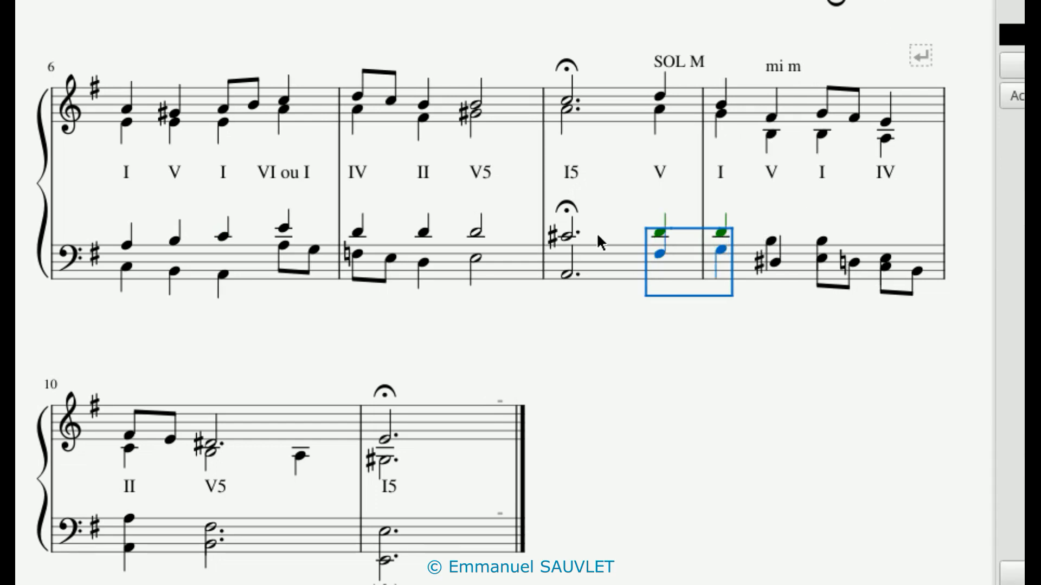
click(661, 258)
key(x)
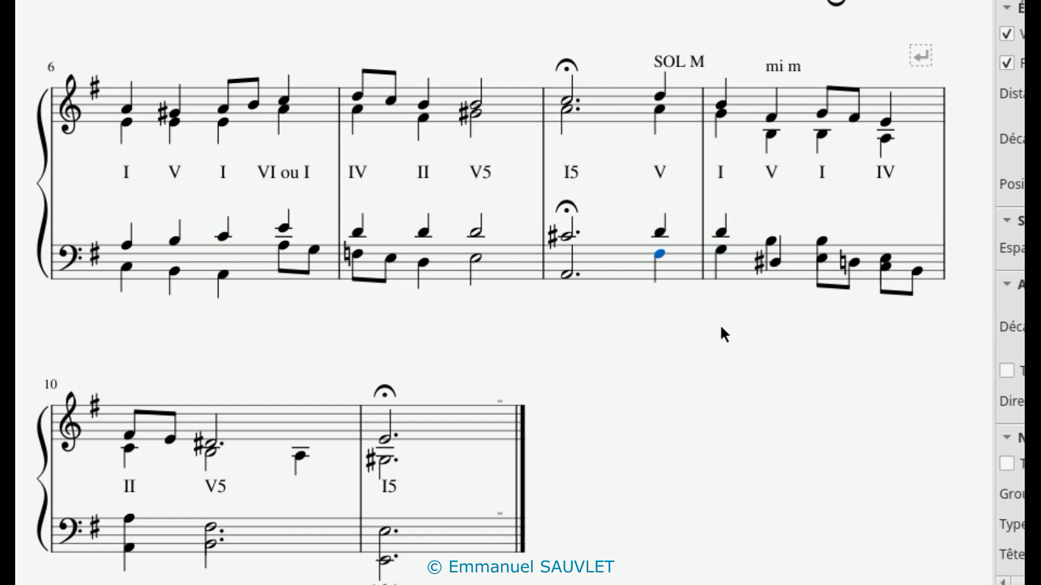
Turn the tenor stems upward on beats 2 to 4 of measure 9 and the bass D sharp stem downward.
click(770, 241)
key(x)
click(771, 263)
key(x)
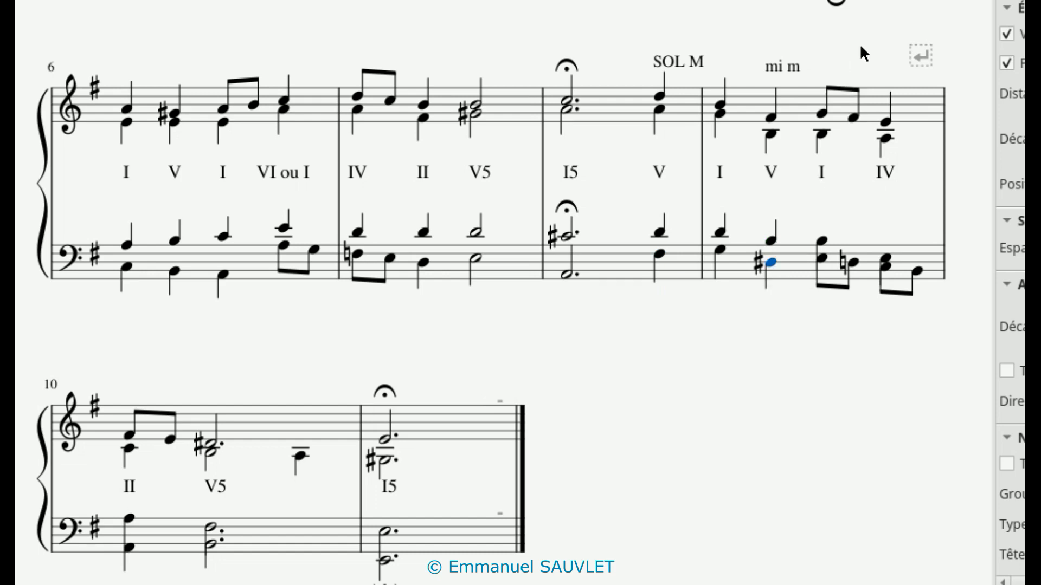
click(821, 241)
key(x)
key(Right)
key(x)
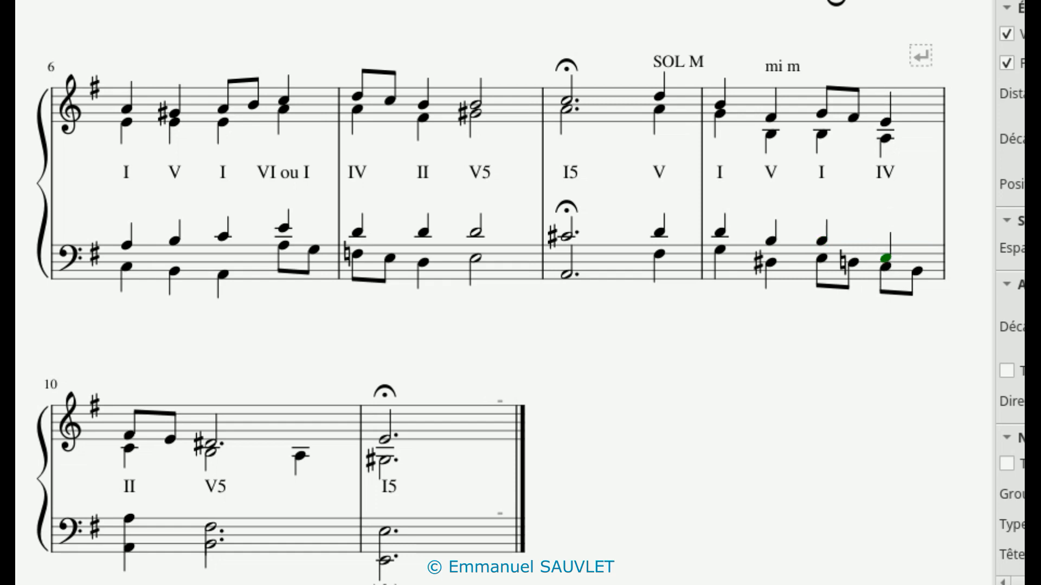
Turn the stems of the tenor A and F sharp in measure 10 upward.
click(129, 521)
key(x)
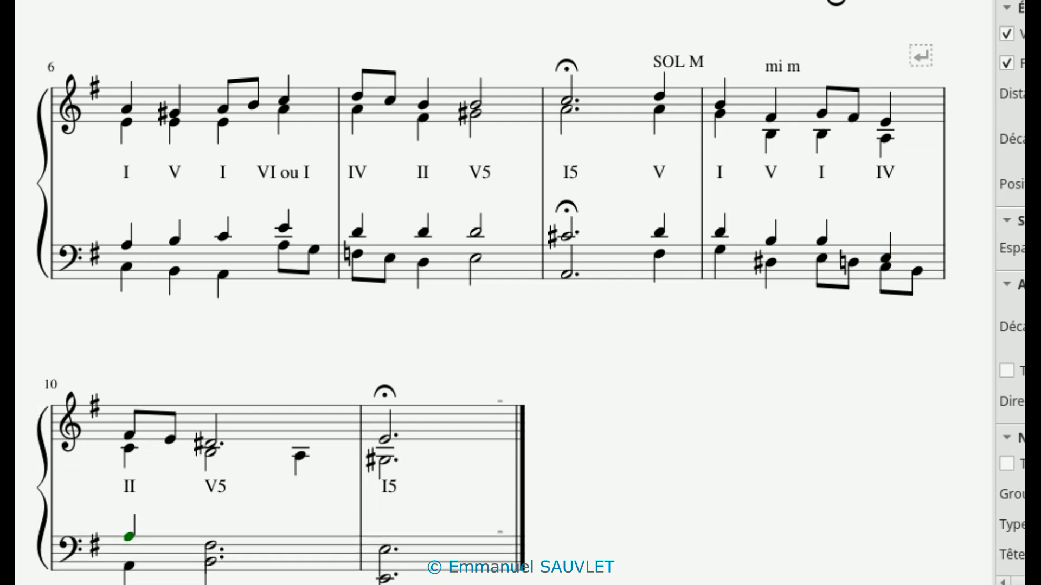
click(218, 547)
key(x)
Turn the tenor G stems upward in the pickup and on beat 1 of measure 2, with that beat's bass eighth notes stemmed downward.
scroll(673, 510, down, 2)
scroll(673, 510, up, 3)
scroll(673, 510, up, 4)
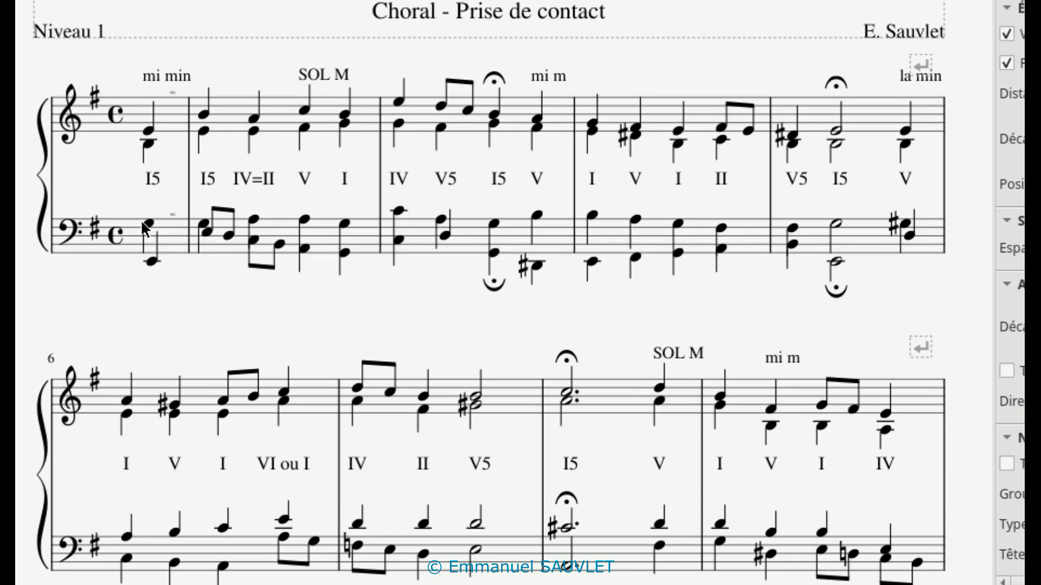
click(147, 224)
key(x)
click(204, 233)
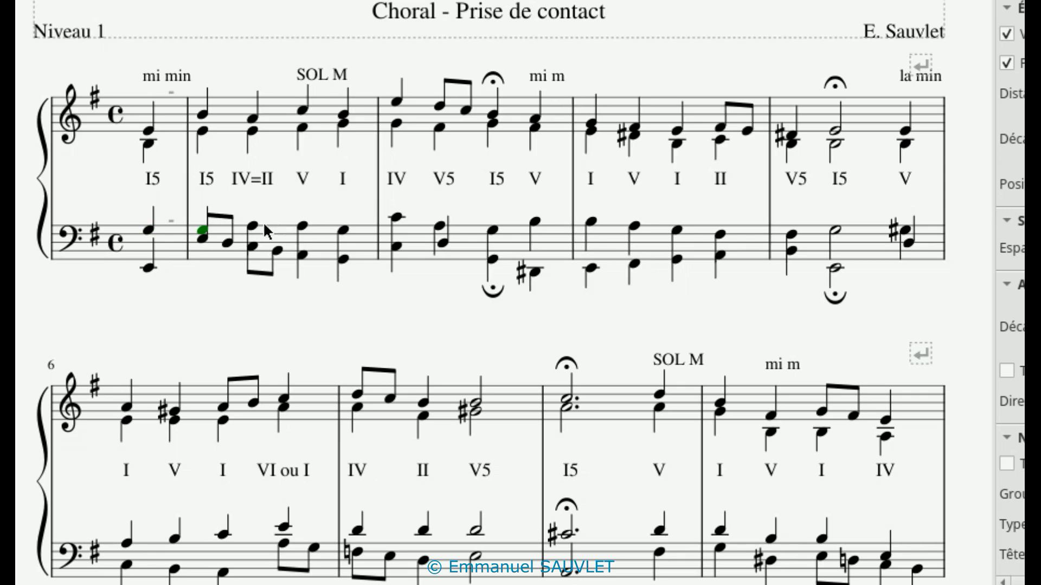
click(200, 241)
key(x)
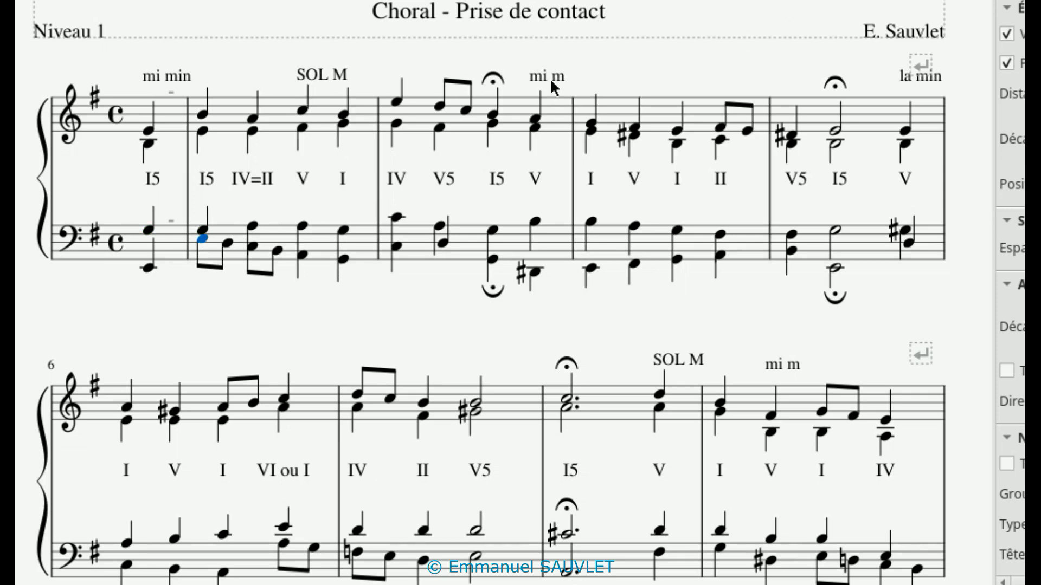
Turn the stems of the tenor A, A and G on beats 2 to 4 of measure 2 upward.
click(252, 226)
key(x)
click(302, 228)
key(x)
click(343, 233)
key(x)
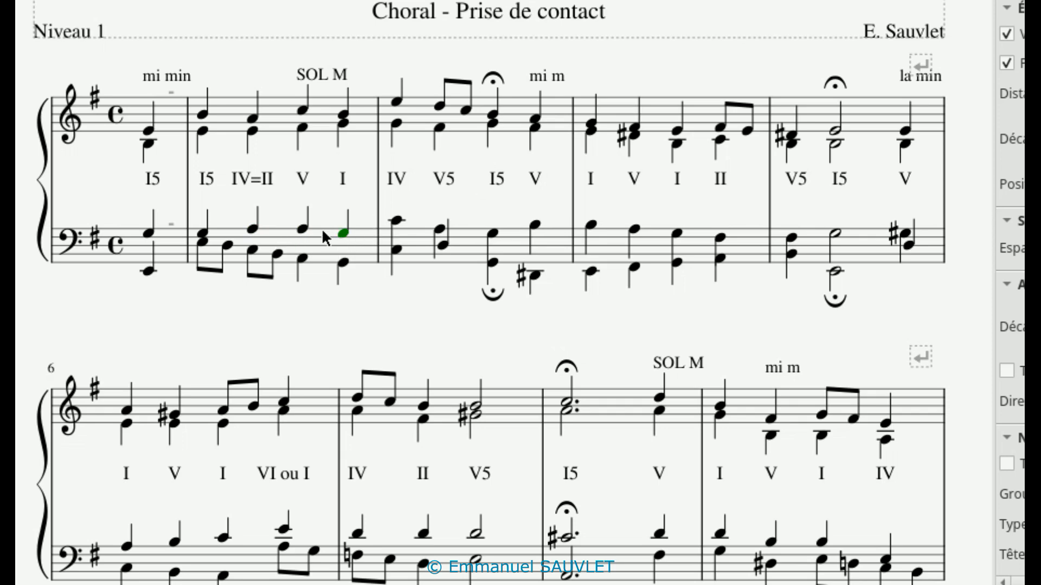
key(Escape)
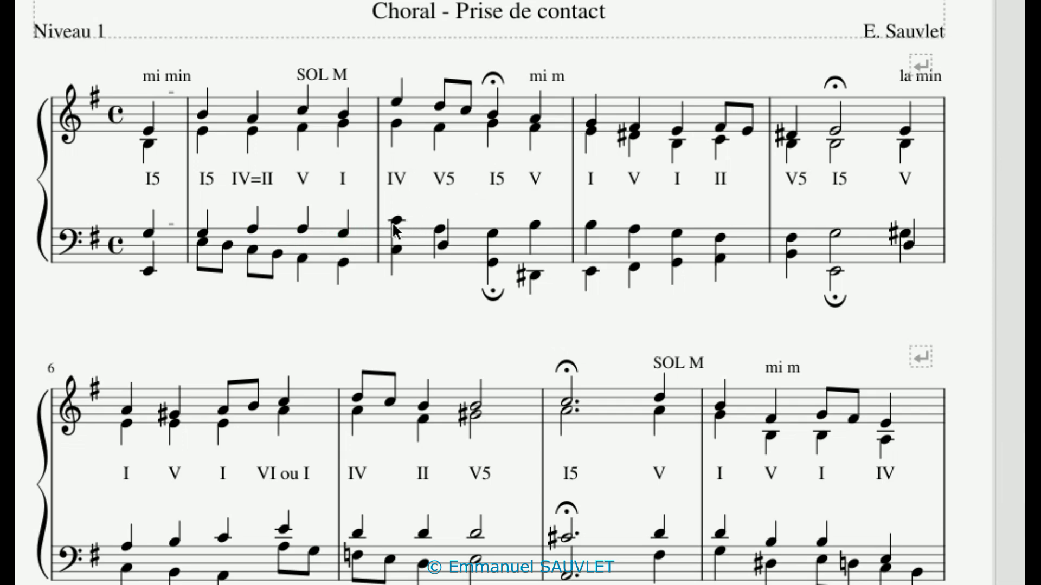
Turn the tenor stems C, A, G and B in measure 3 upward and the bass D stem downward.
click(396, 221)
key(x)
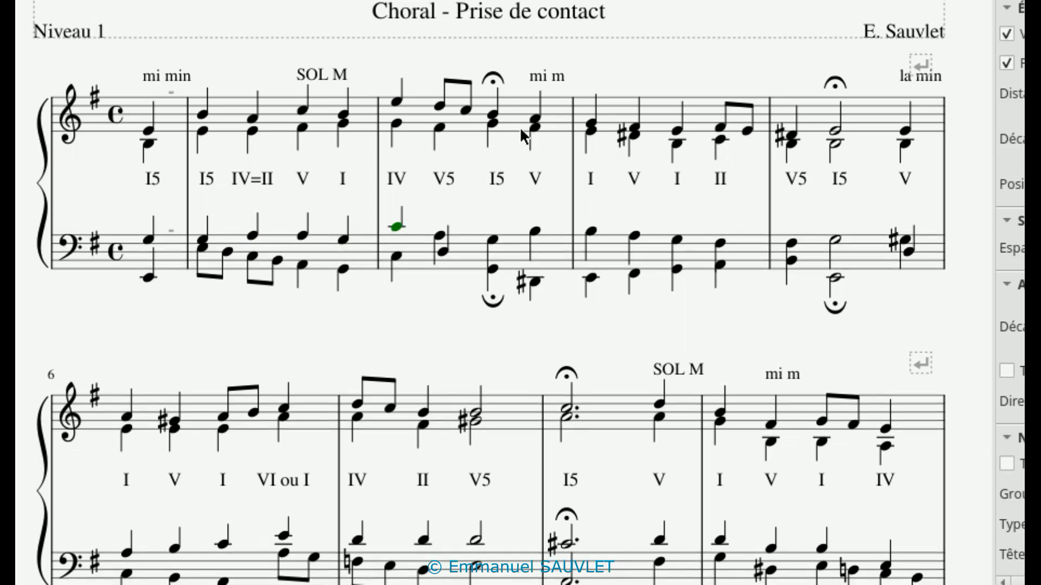
key(Right)
key(x)
click(440, 253)
key(x)
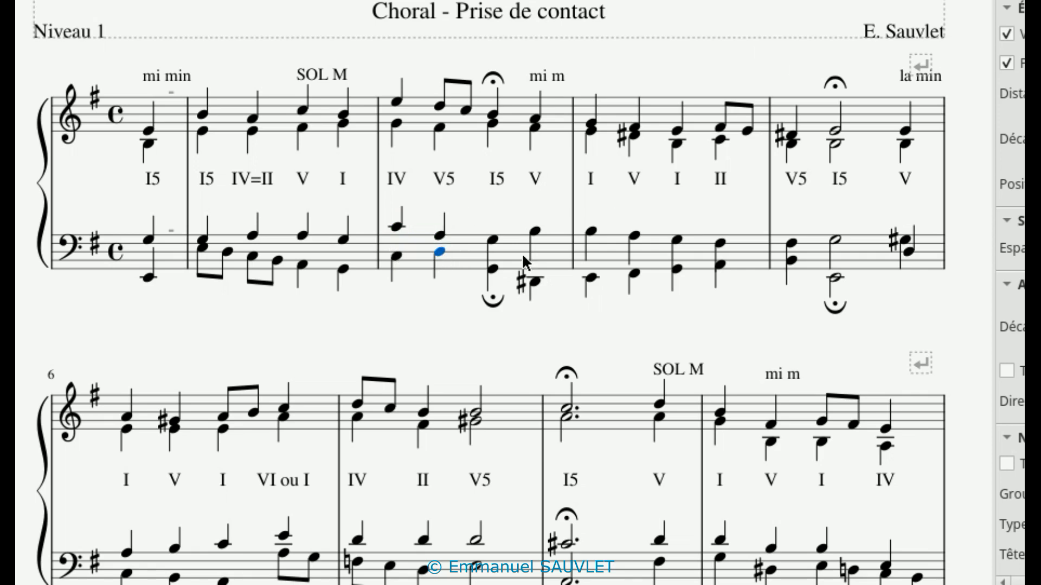
click(492, 239)
key(x)
click(540, 232)
key(x)
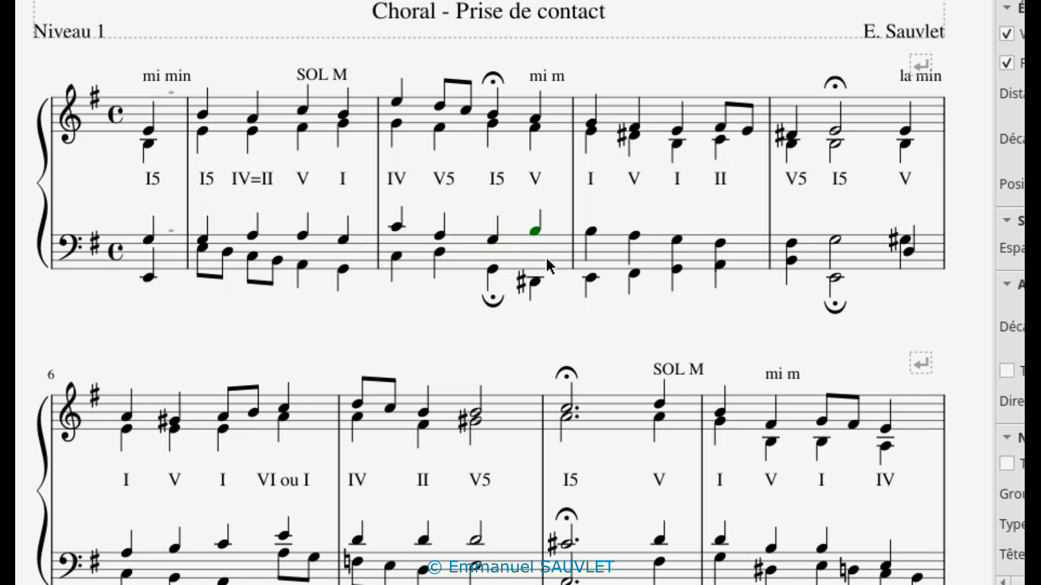
Turn the stems of the tenor B, A, G and F sharp in measure 4 upward.
click(589, 231)
key(x)
click(635, 234)
key(x)
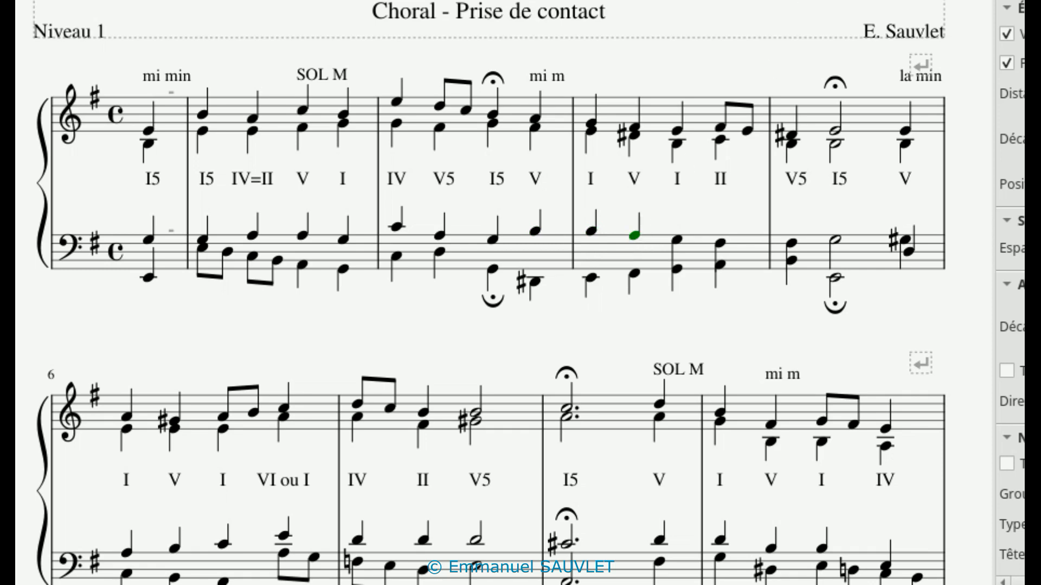
click(677, 239)
key(x)
click(722, 243)
key(x)
Turn the three tenor stems in measure 5 upward, and the stems of its bass D and the pickup's bass E downward.
click(791, 243)
key(x)
click(834, 239)
key(x)
click(906, 239)
key(x)
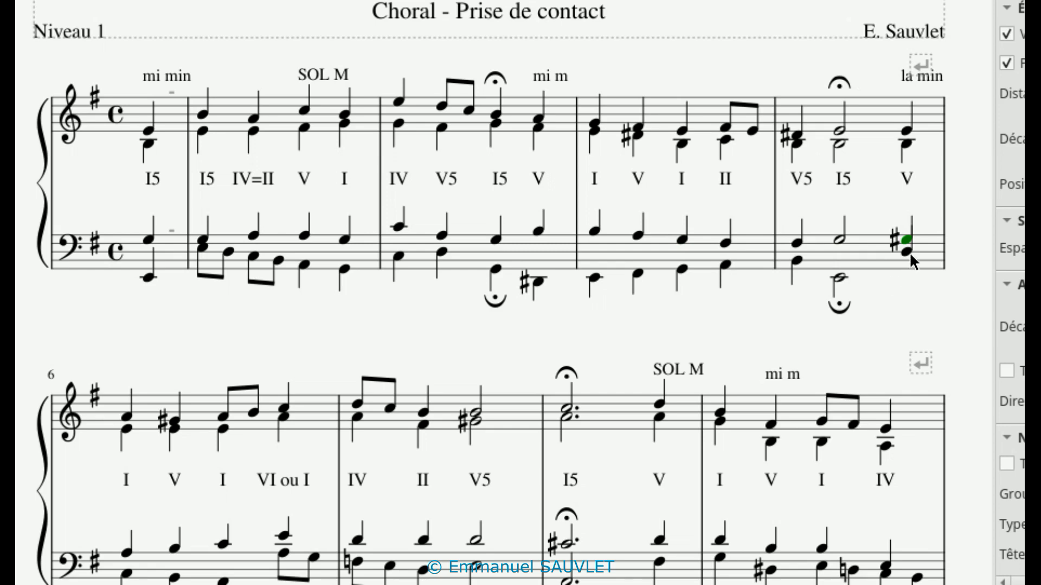
key(x)
click(148, 279)
key(x)
Play the harmonised chorale from the pickup note and stop playback.
click(148, 131)
key(space)
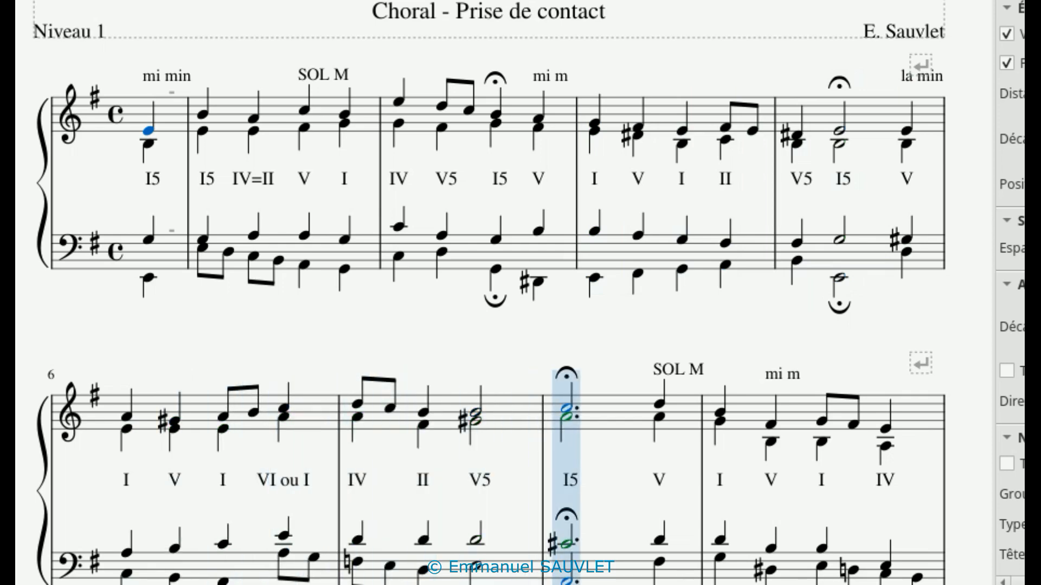
key(space)
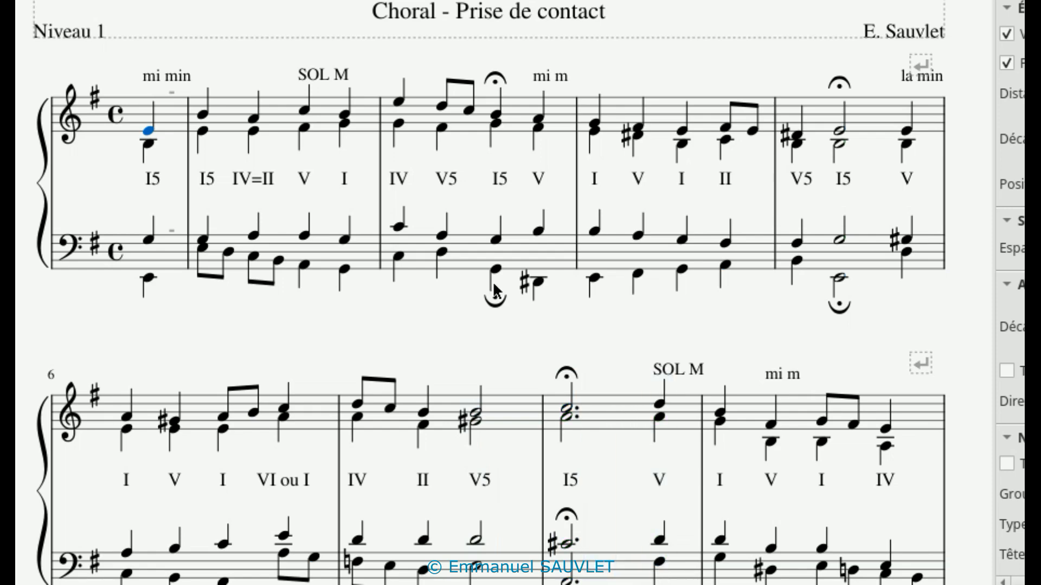
Lower the alto F sharp in measure 7 to F natural and turn the stem of the bass A in measure 8 downward.
scroll(469, 305, down, 3)
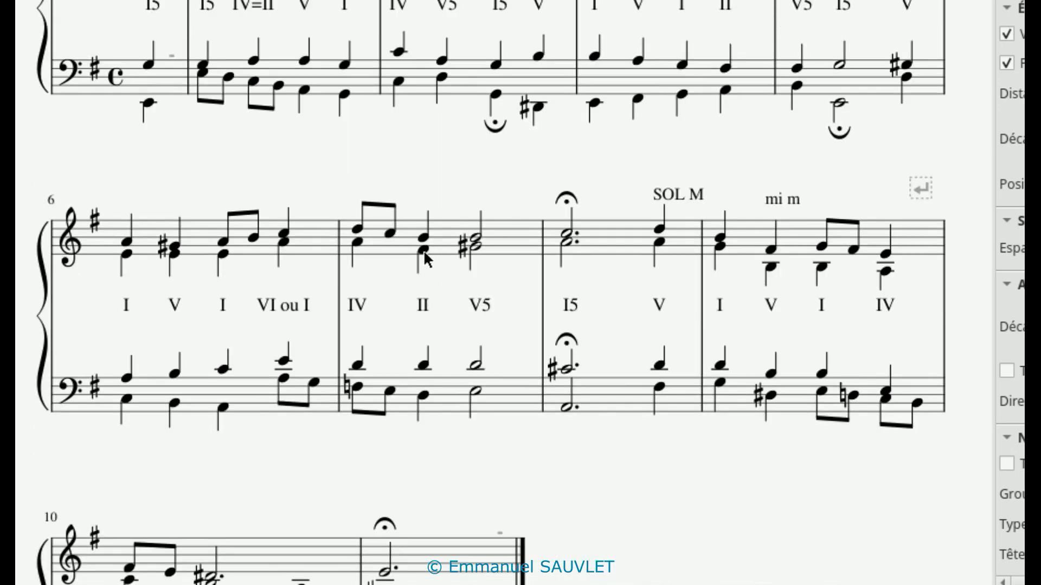
key(Down)
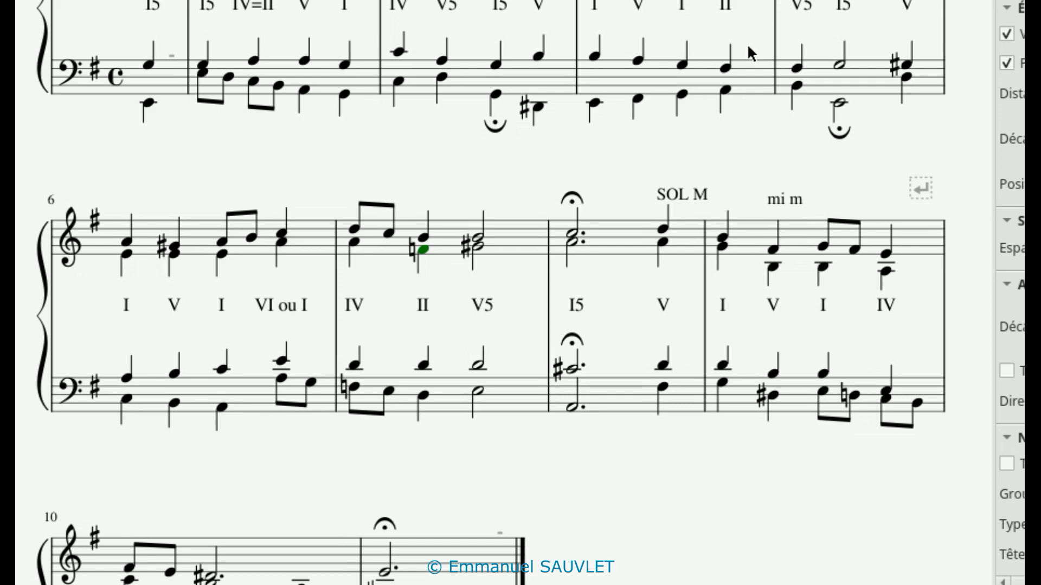
click(571, 406)
key(x)
Lower the tenor C sharp in measure 8 to C natural and delete its natural sign.
click(569, 368)
key(Down)
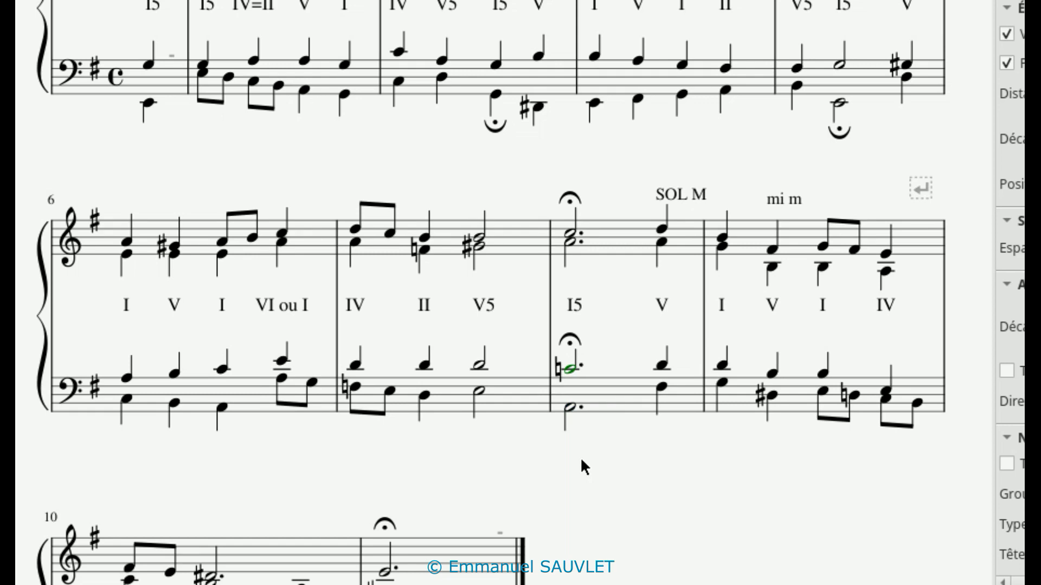
click(557, 369)
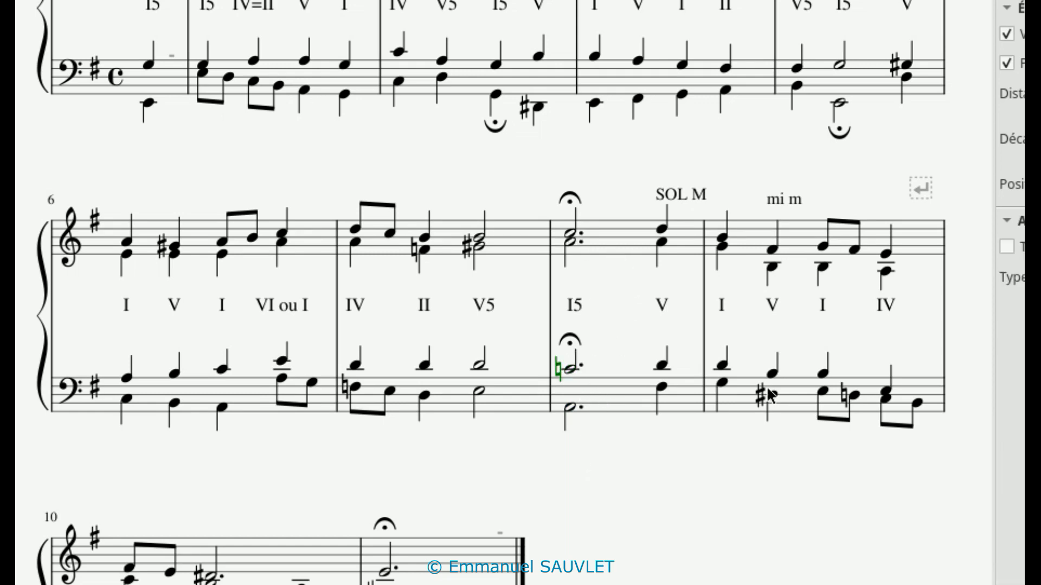
key(Delete)
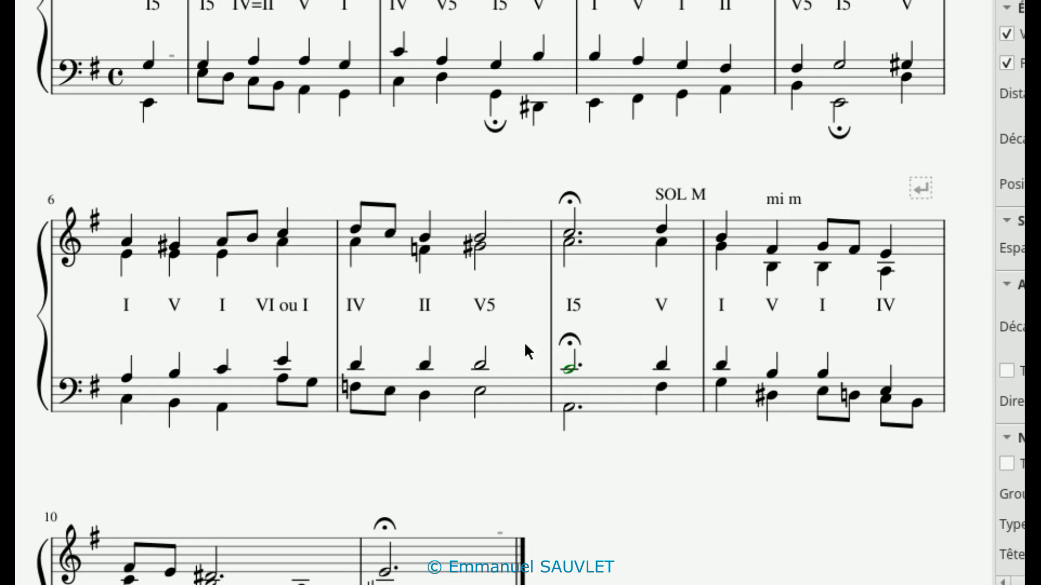
Play the chorale from the soprano E under "la min" at the end of measure 5.
scroll(906, 114, up, 2)
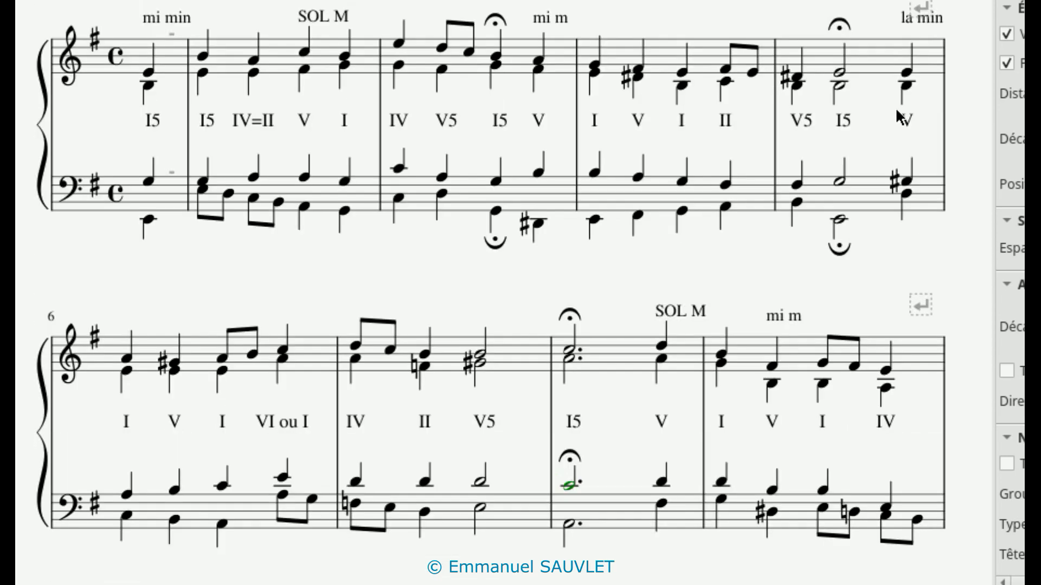
click(904, 72)
key(space)
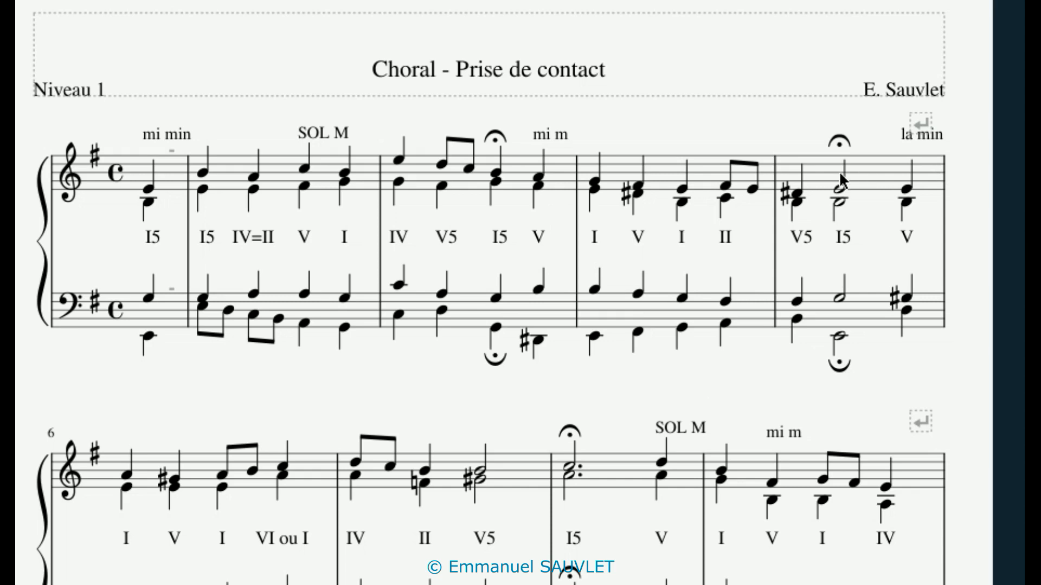
Examine the four voices and chord degrees across all three systems, including the tenor E of the final chord.
scroll(839, 171, down, 3)
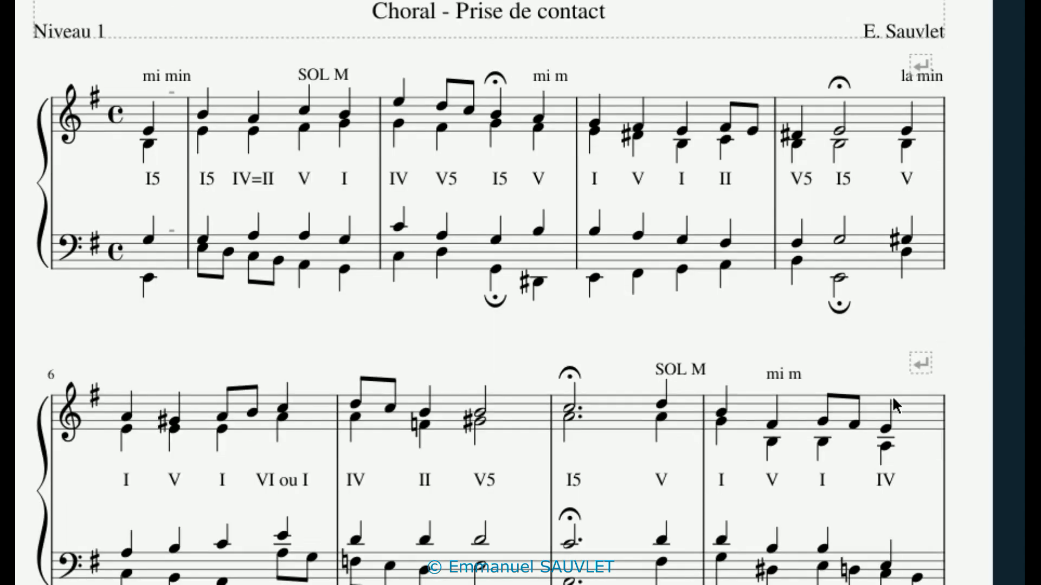
scroll(914, 339, up, 1)
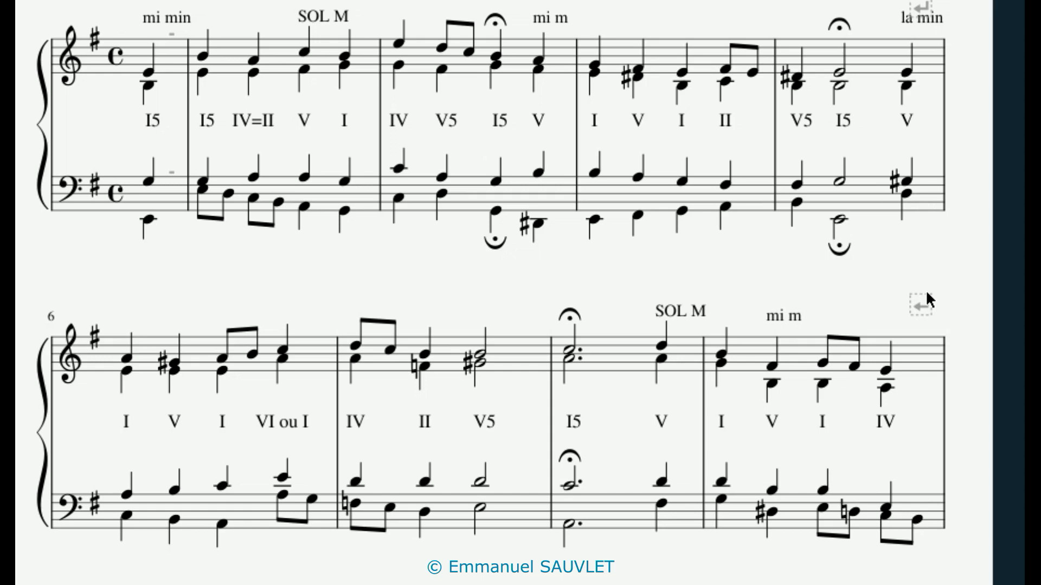
scroll(927, 292, down, 2)
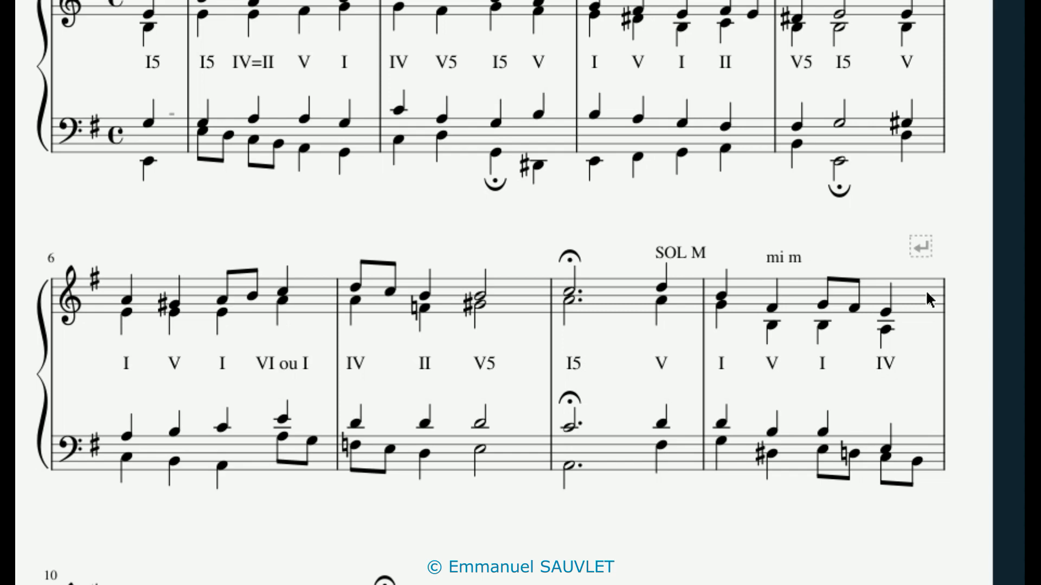
scroll(926, 293, down, 4)
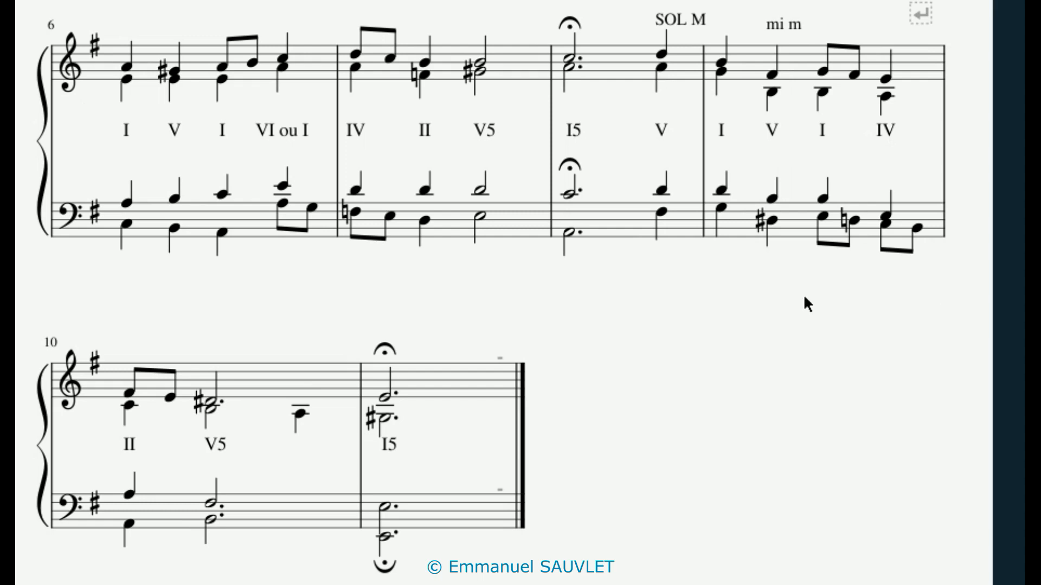
click(384, 506)
click(682, 452)
scroll(681, 446, up, 10)
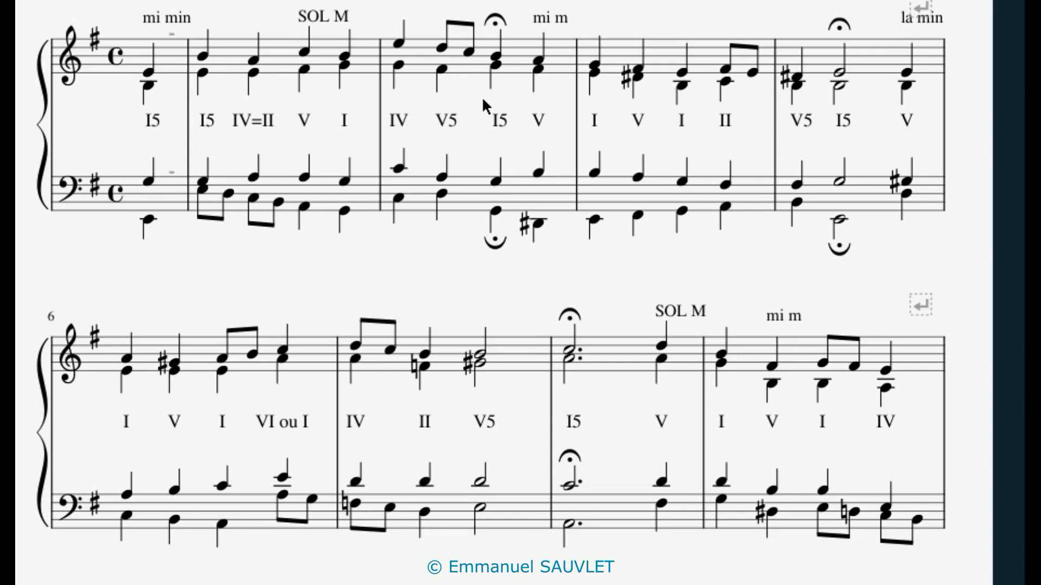
scroll(487, 103, down, 5)
scroll(486, 106, up, 6)
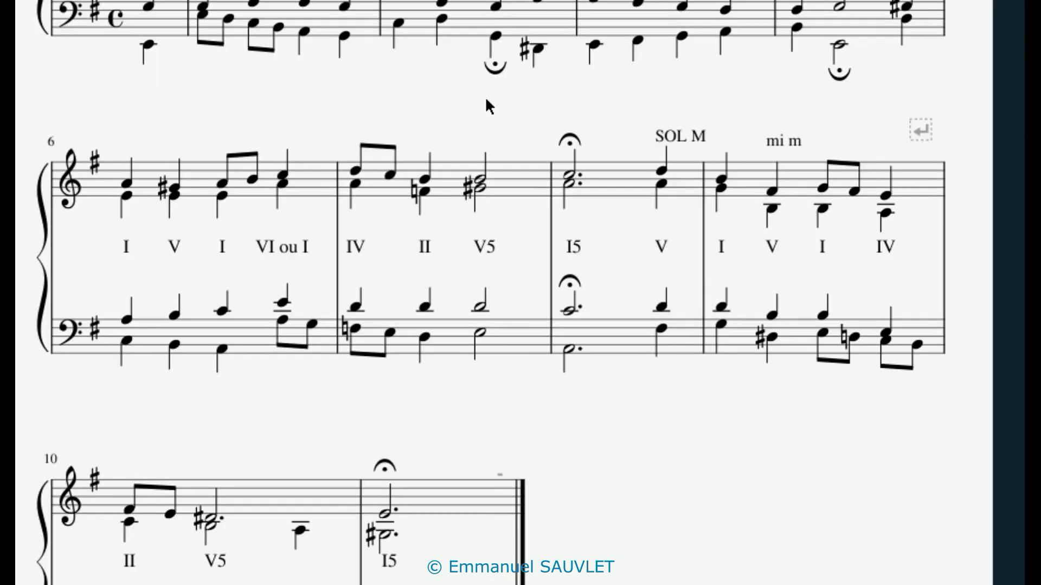
scroll(485, 96, up, 2)
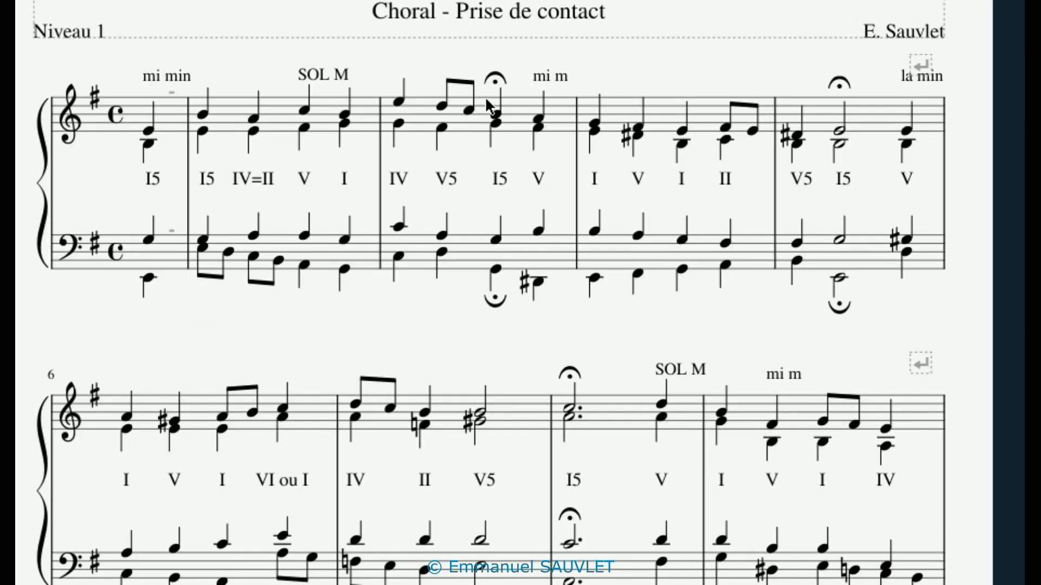
Play the whole chorale from the soprano's pickup E through to the final chord in measure 11.
scroll(487, 104, up, 4)
scroll(486, 104, down, 4)
click(148, 131)
key(space)
scroll(655, 386, down, 7)
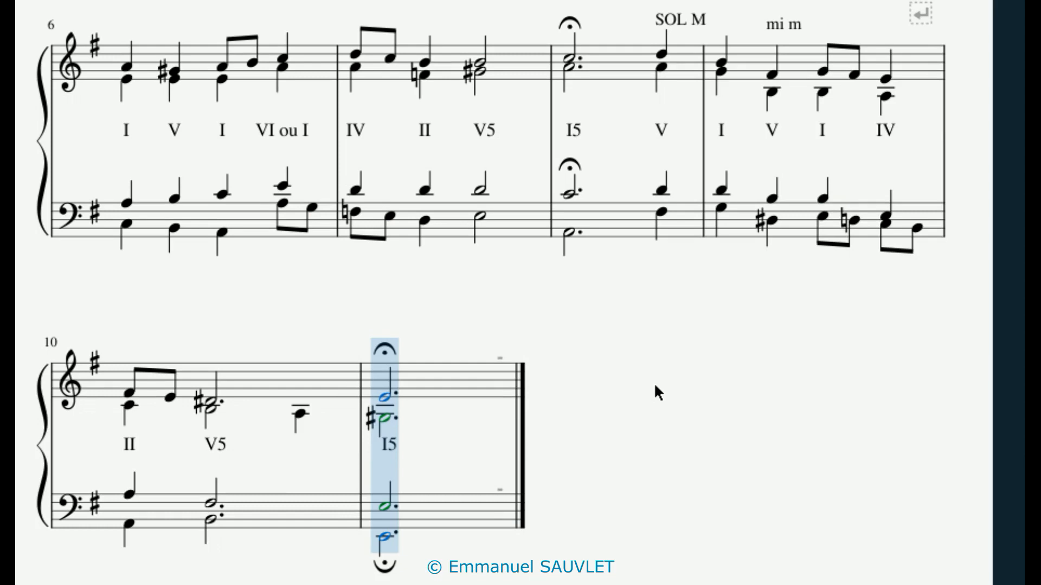